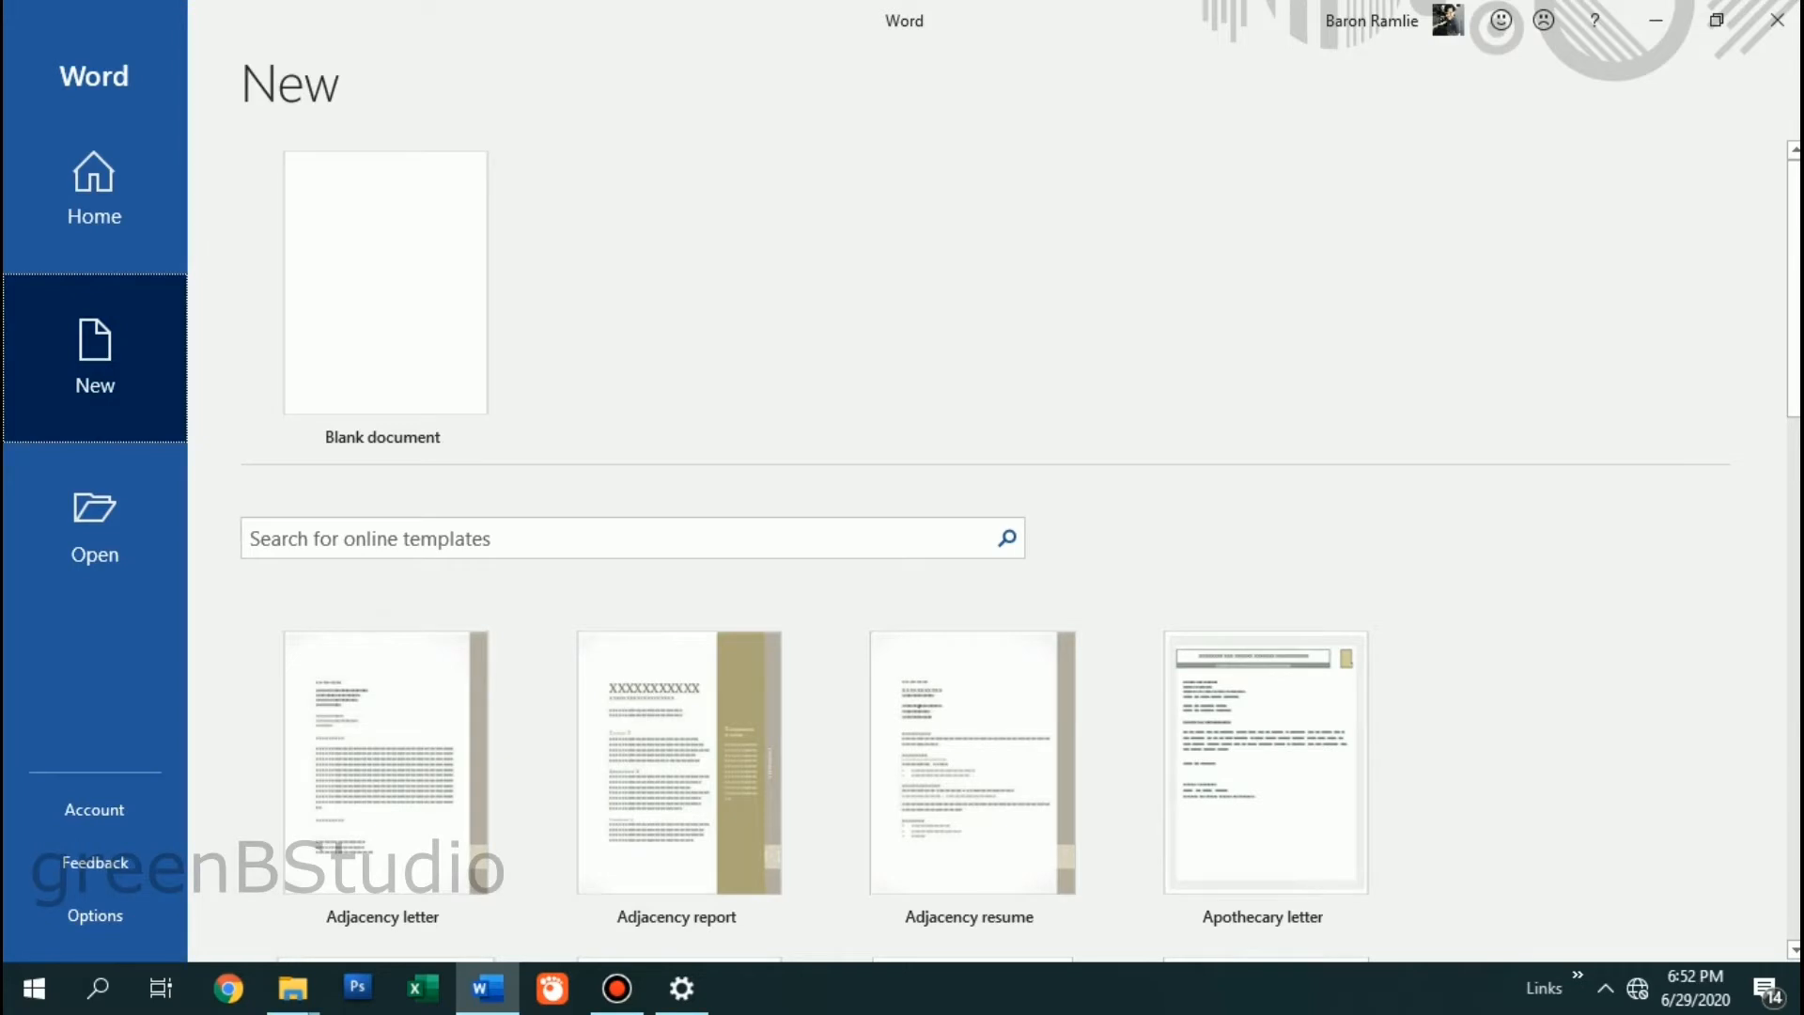
Step: Create a blank document and enter the centred heading DAFTAR ISI in the first row
{"action": "left_click", "coordinate": [385, 343]}
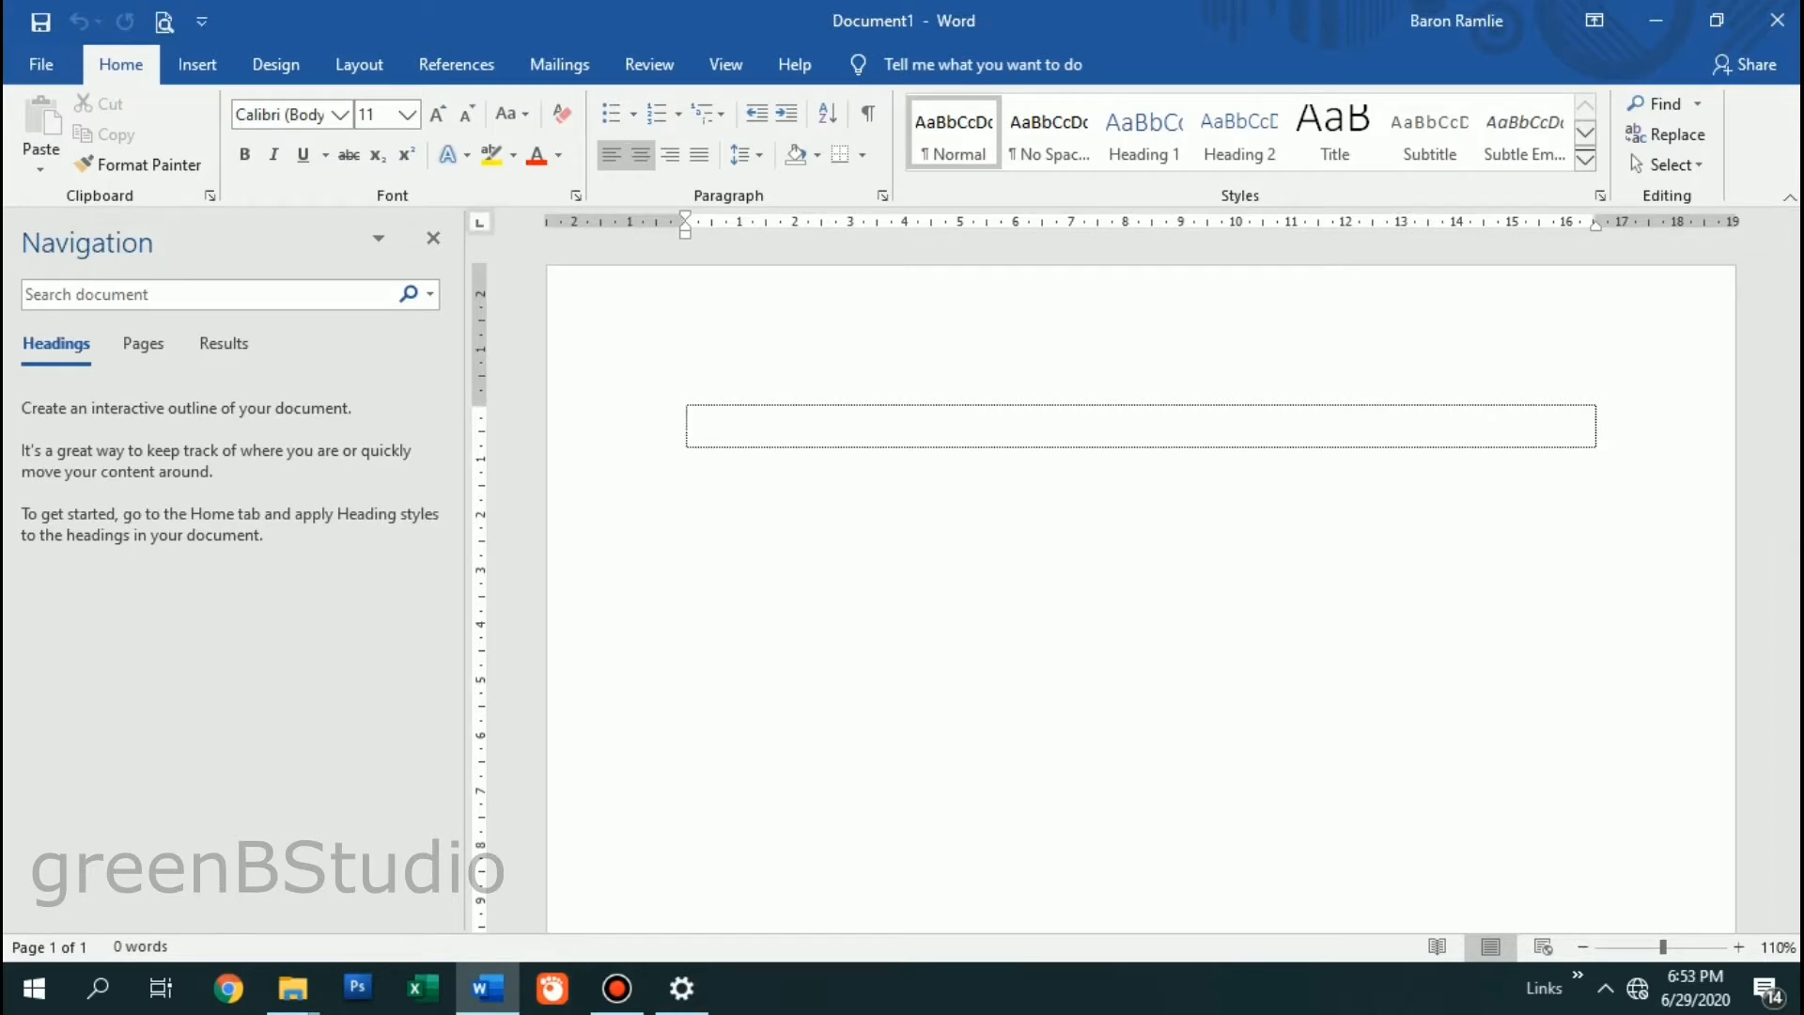
{"action": "left_click", "coordinate": [641, 154]}
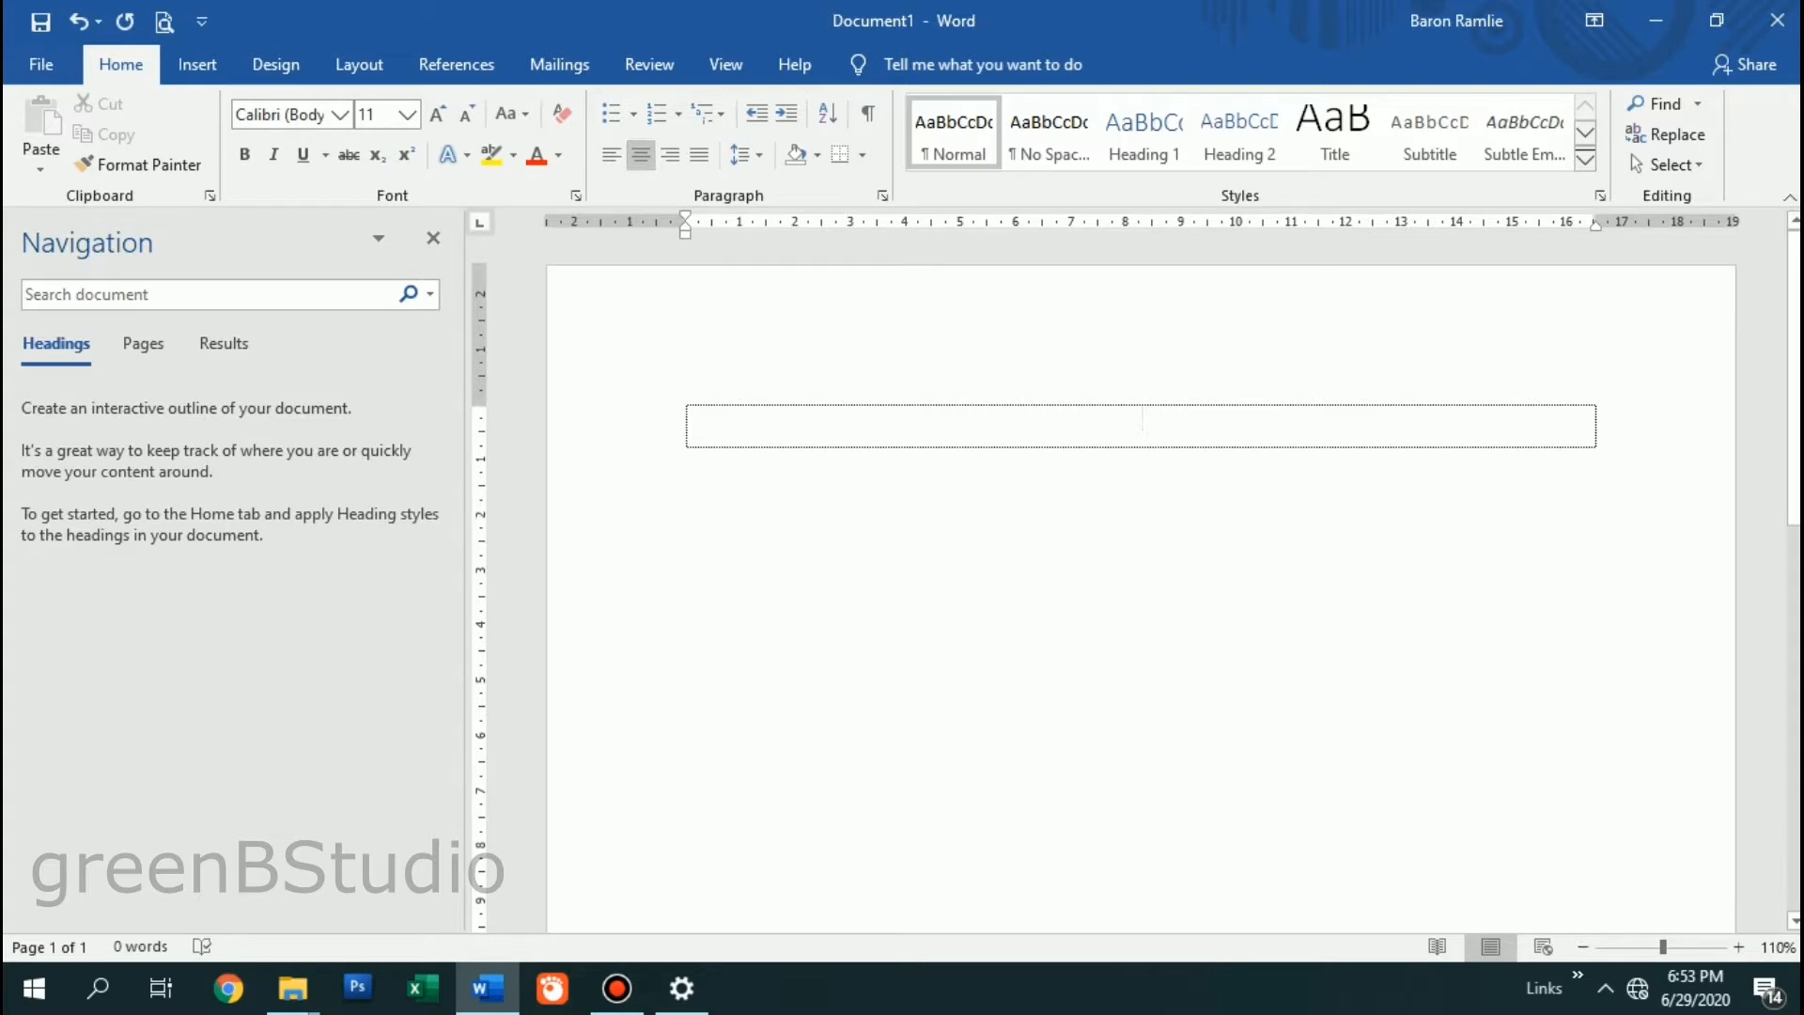
{"action": "type", "text": "DAF"}
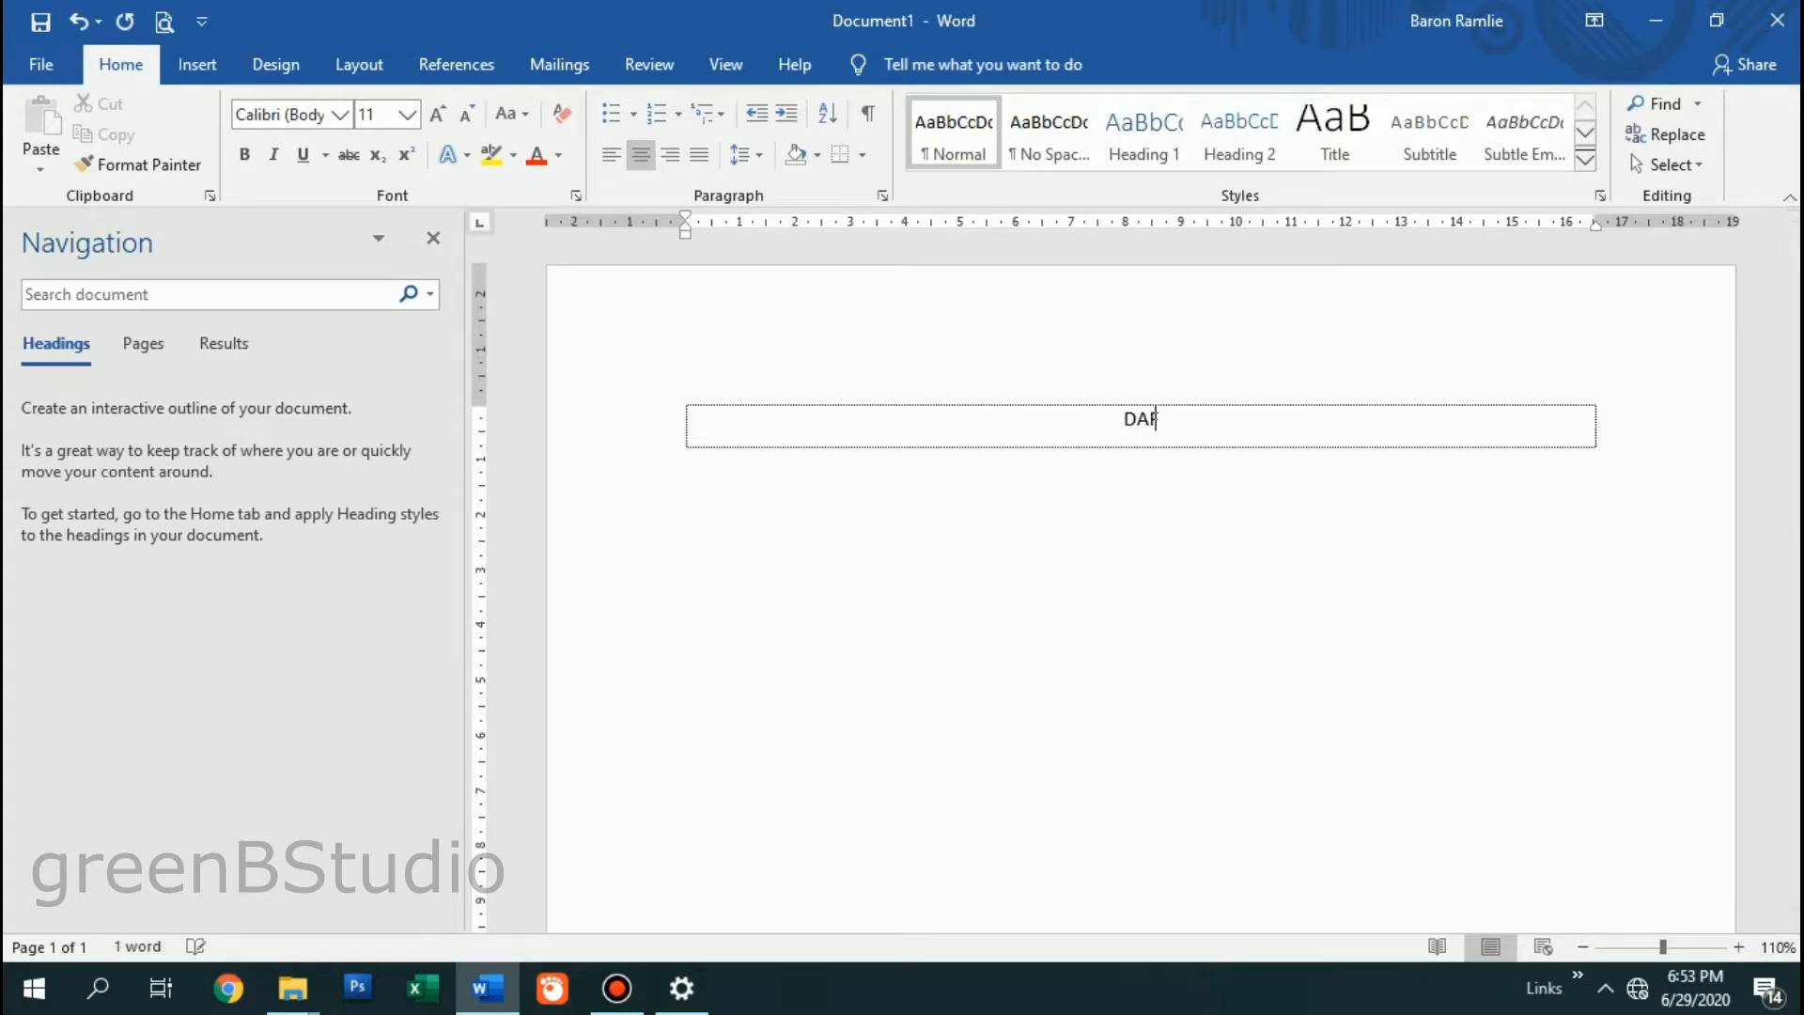
{"action": "type", "text": "TAR ISI"}
Step: Set the DAFTAR ISI heading to Times New Roman, size 12
{"action": "key", "text": "shift+Home"}
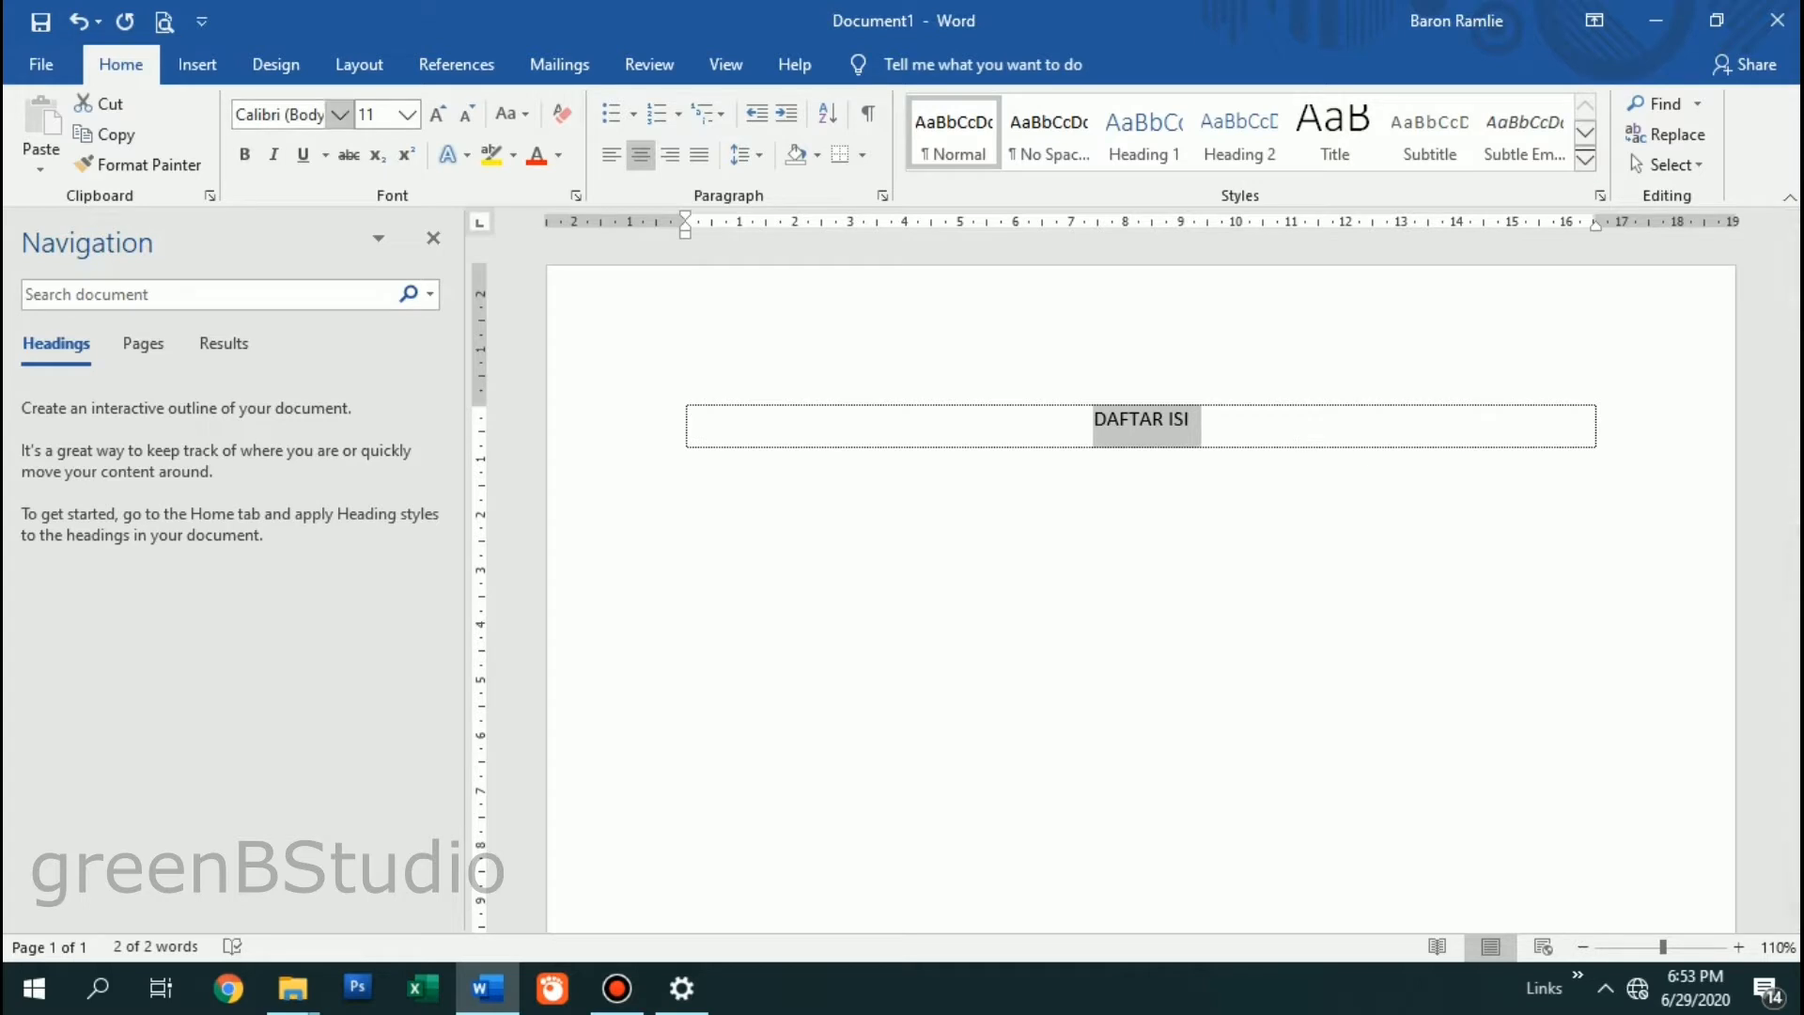
{"action": "left_click", "coordinate": [289, 114]}
{"action": "type", "text": "Time"}
{"action": "key", "text": "Return"}
{"action": "left_click", "coordinate": [406, 115]}
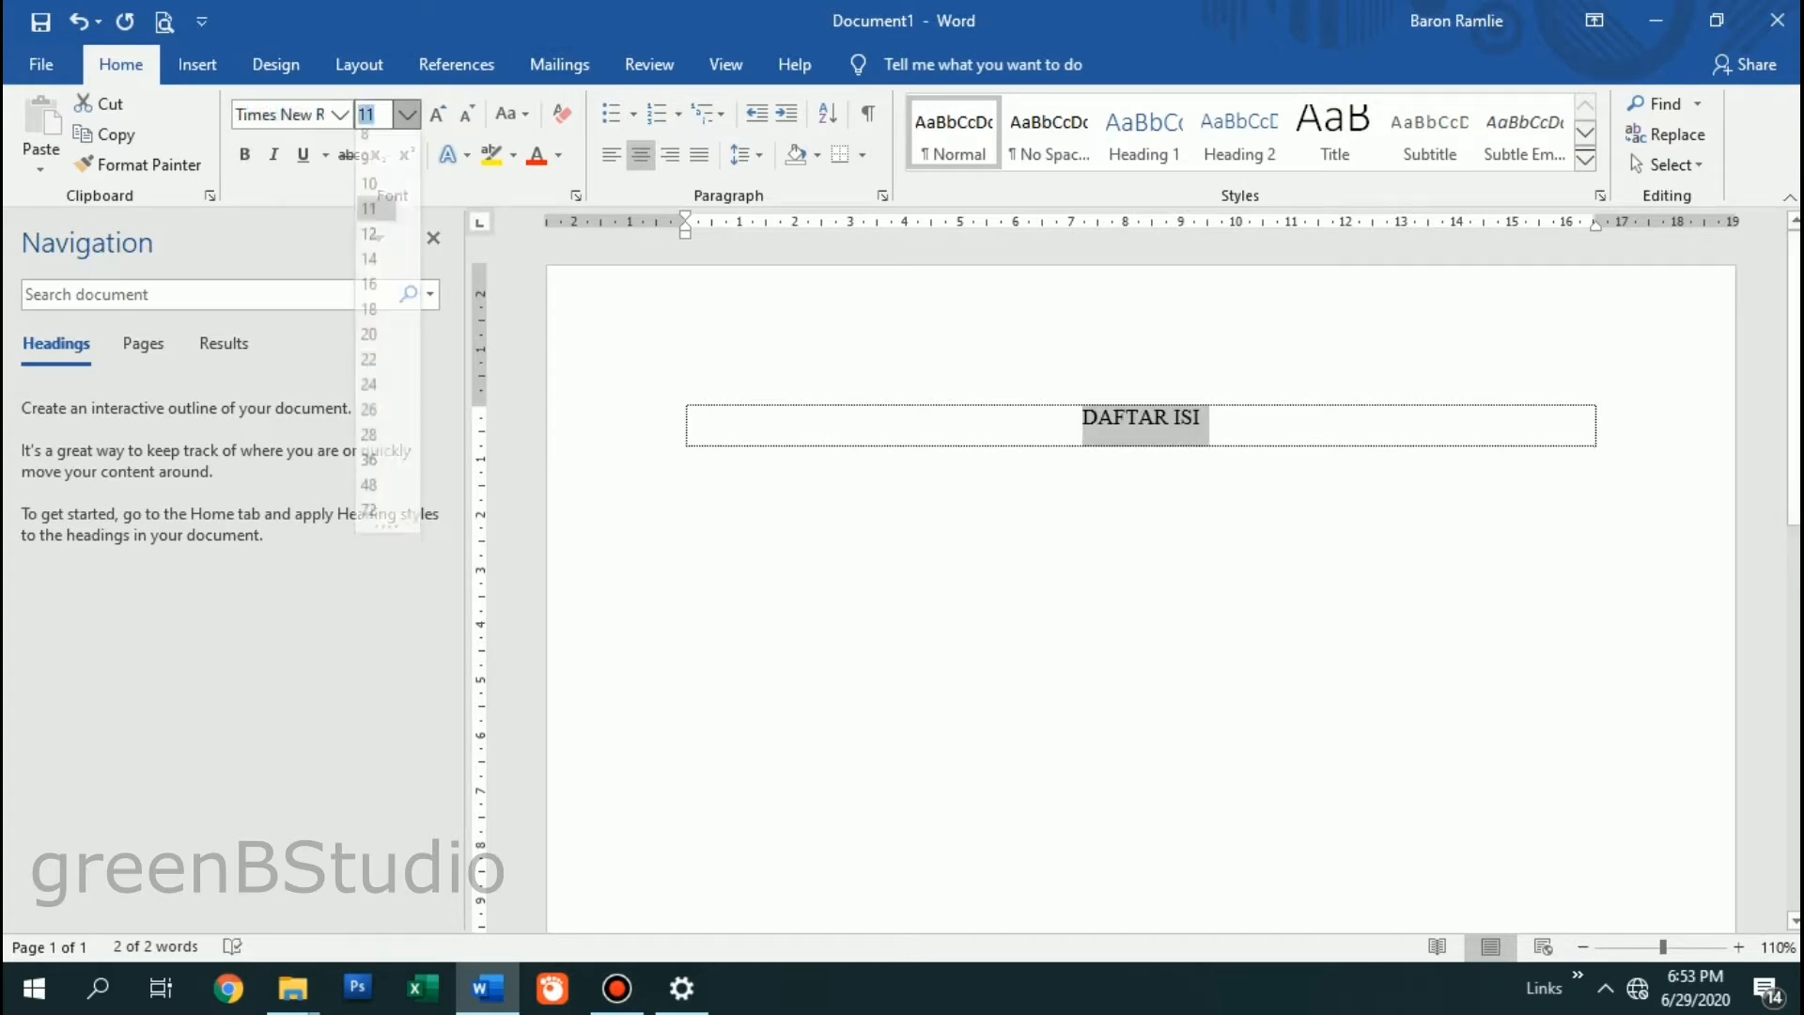
{"action": "left_click", "coordinate": [373, 245]}
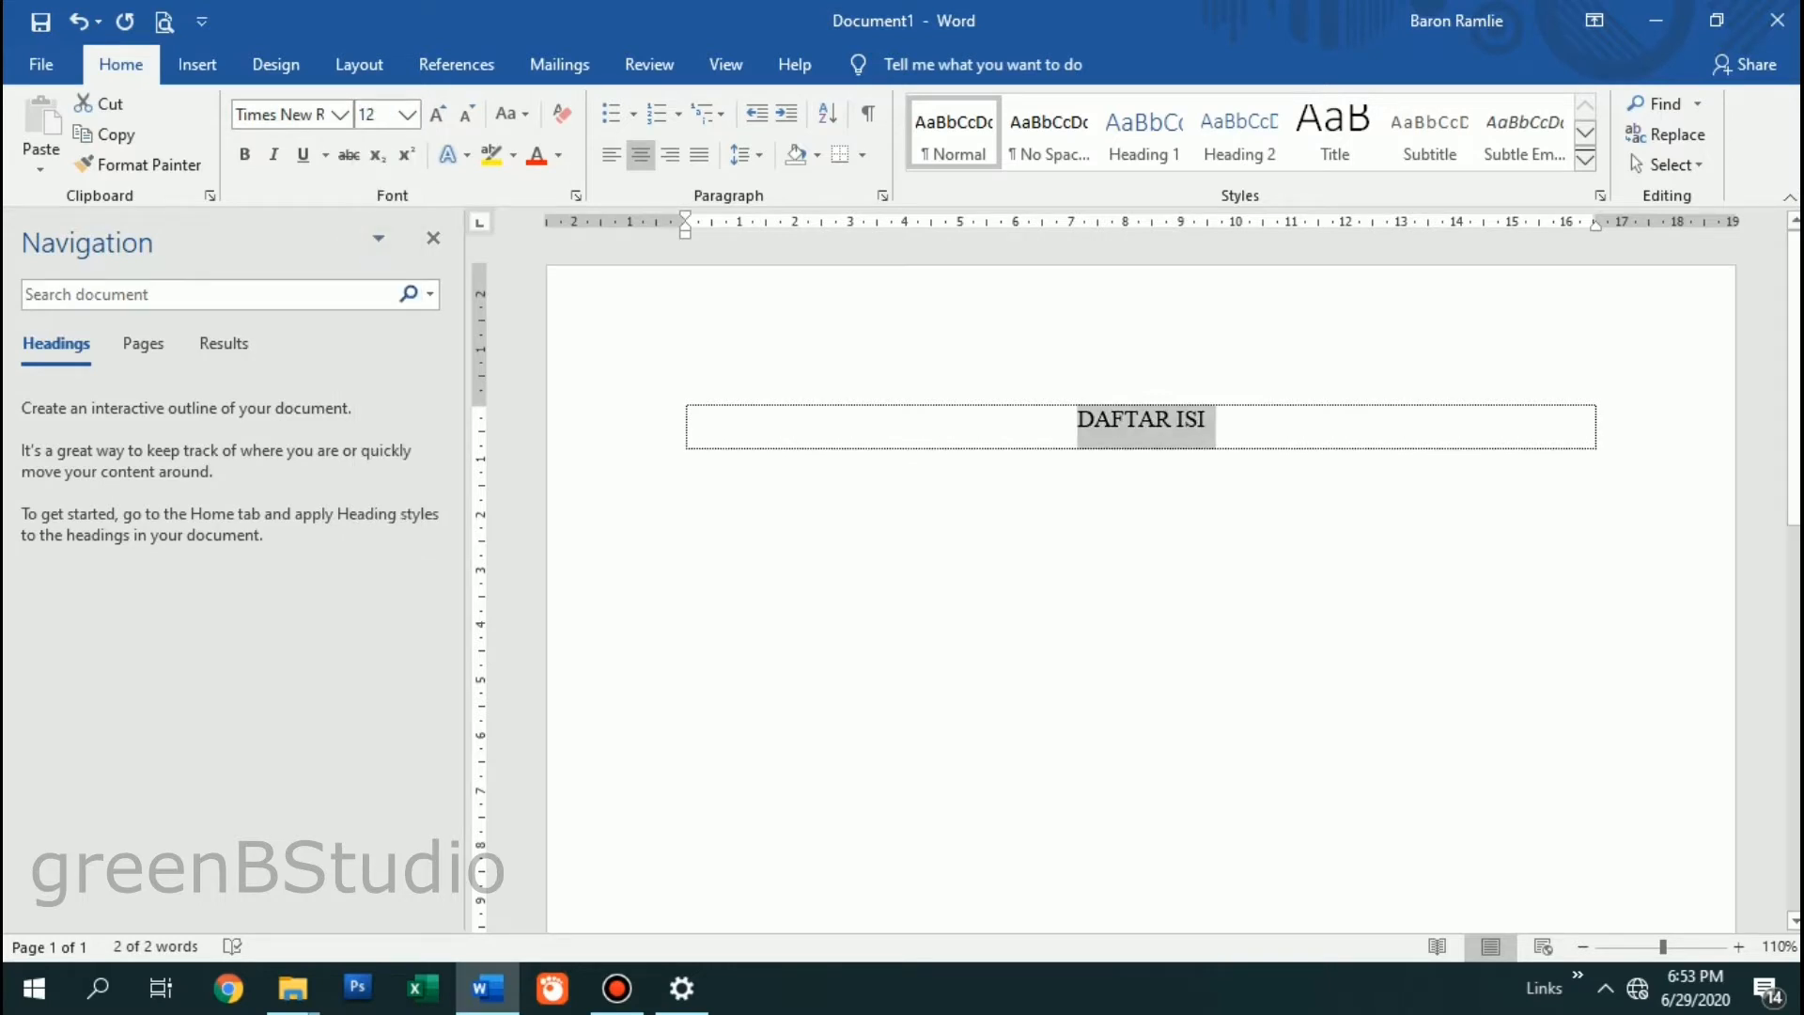
Step: Set the DAFTAR ISI heading's spacing after to 0 pt and its line spacing to Double
{"action": "left_click", "coordinate": [1207, 420]}
{"action": "left_click", "coordinate": [620, 421]}
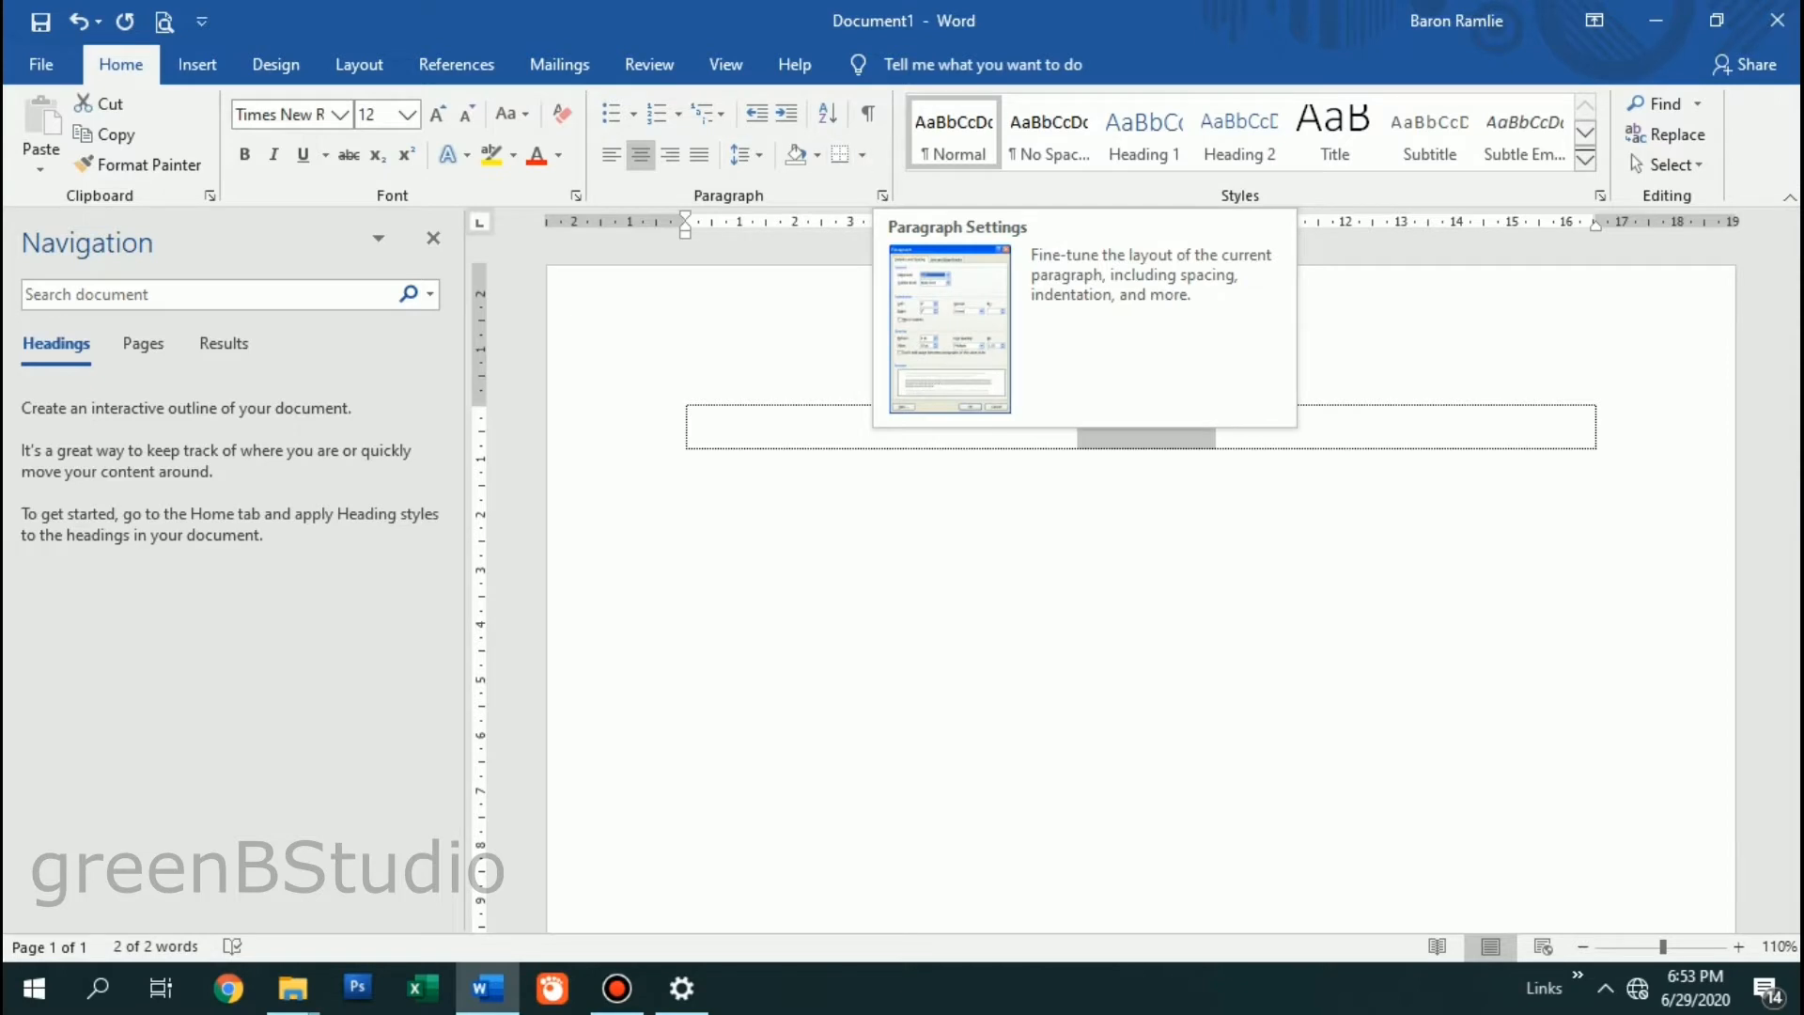
{"action": "left_click", "coordinate": [882, 195]}
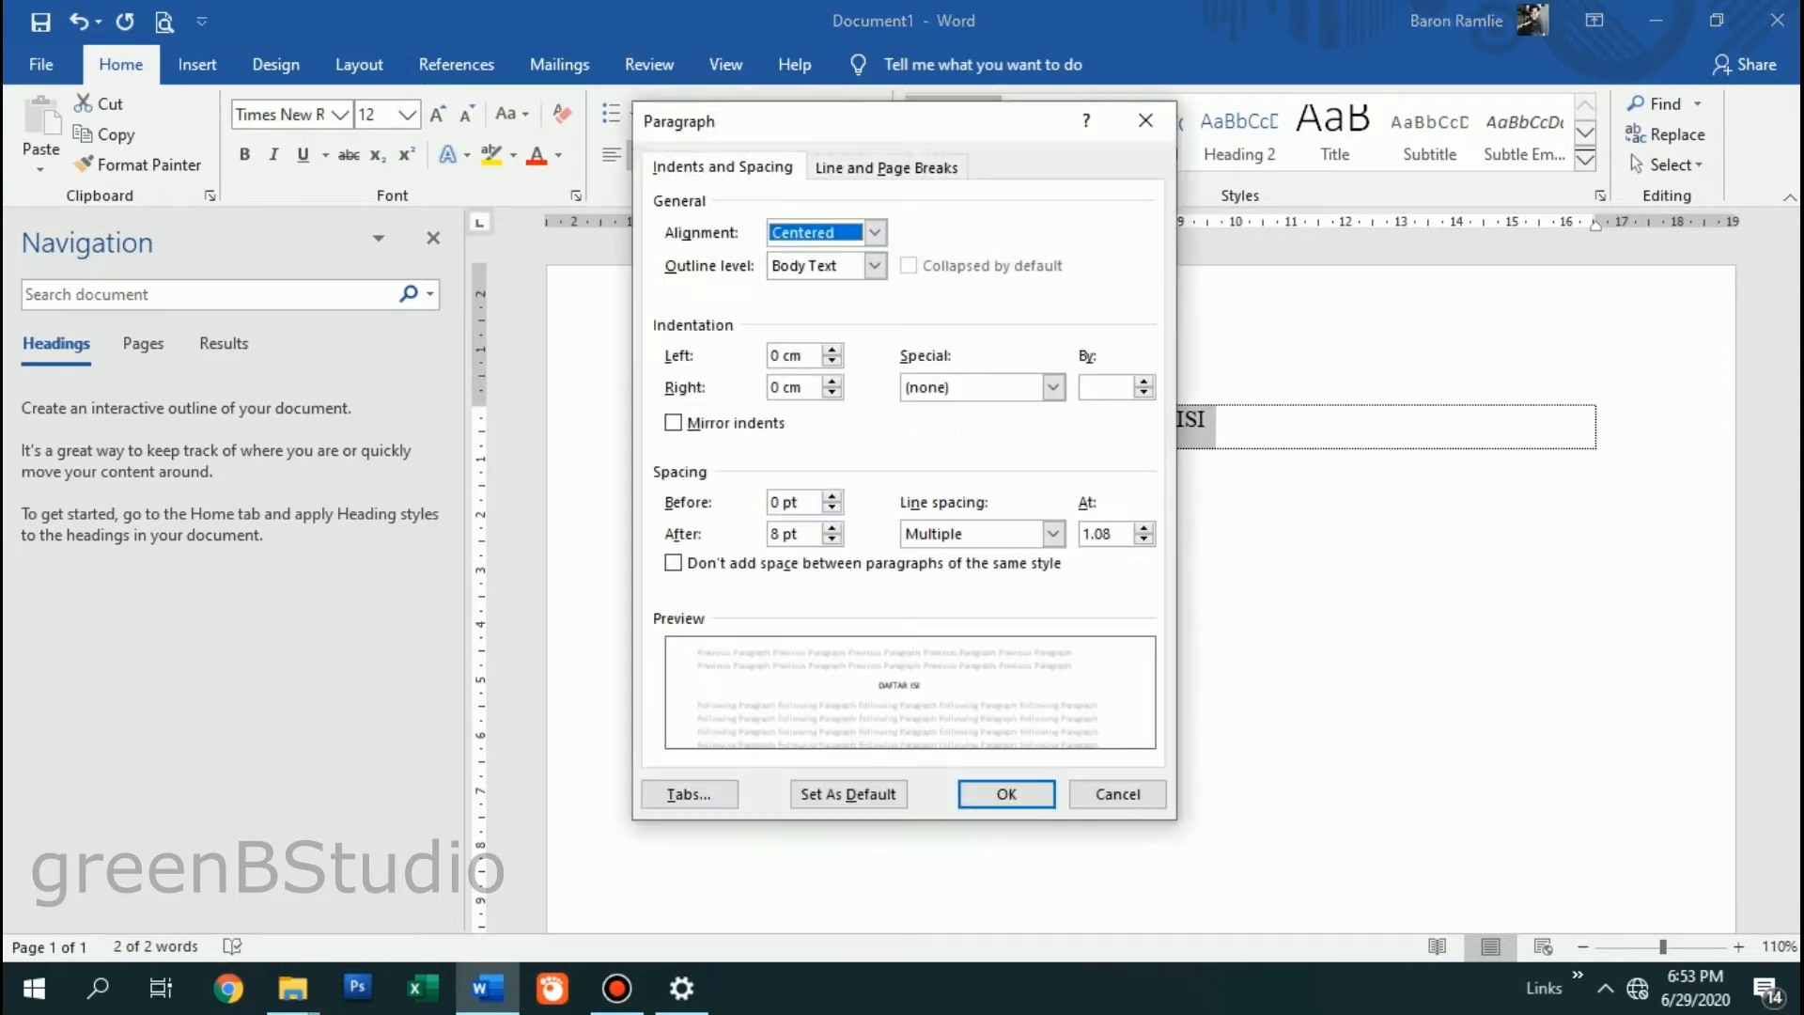
{"action": "double_click", "coordinate": [831, 540]}
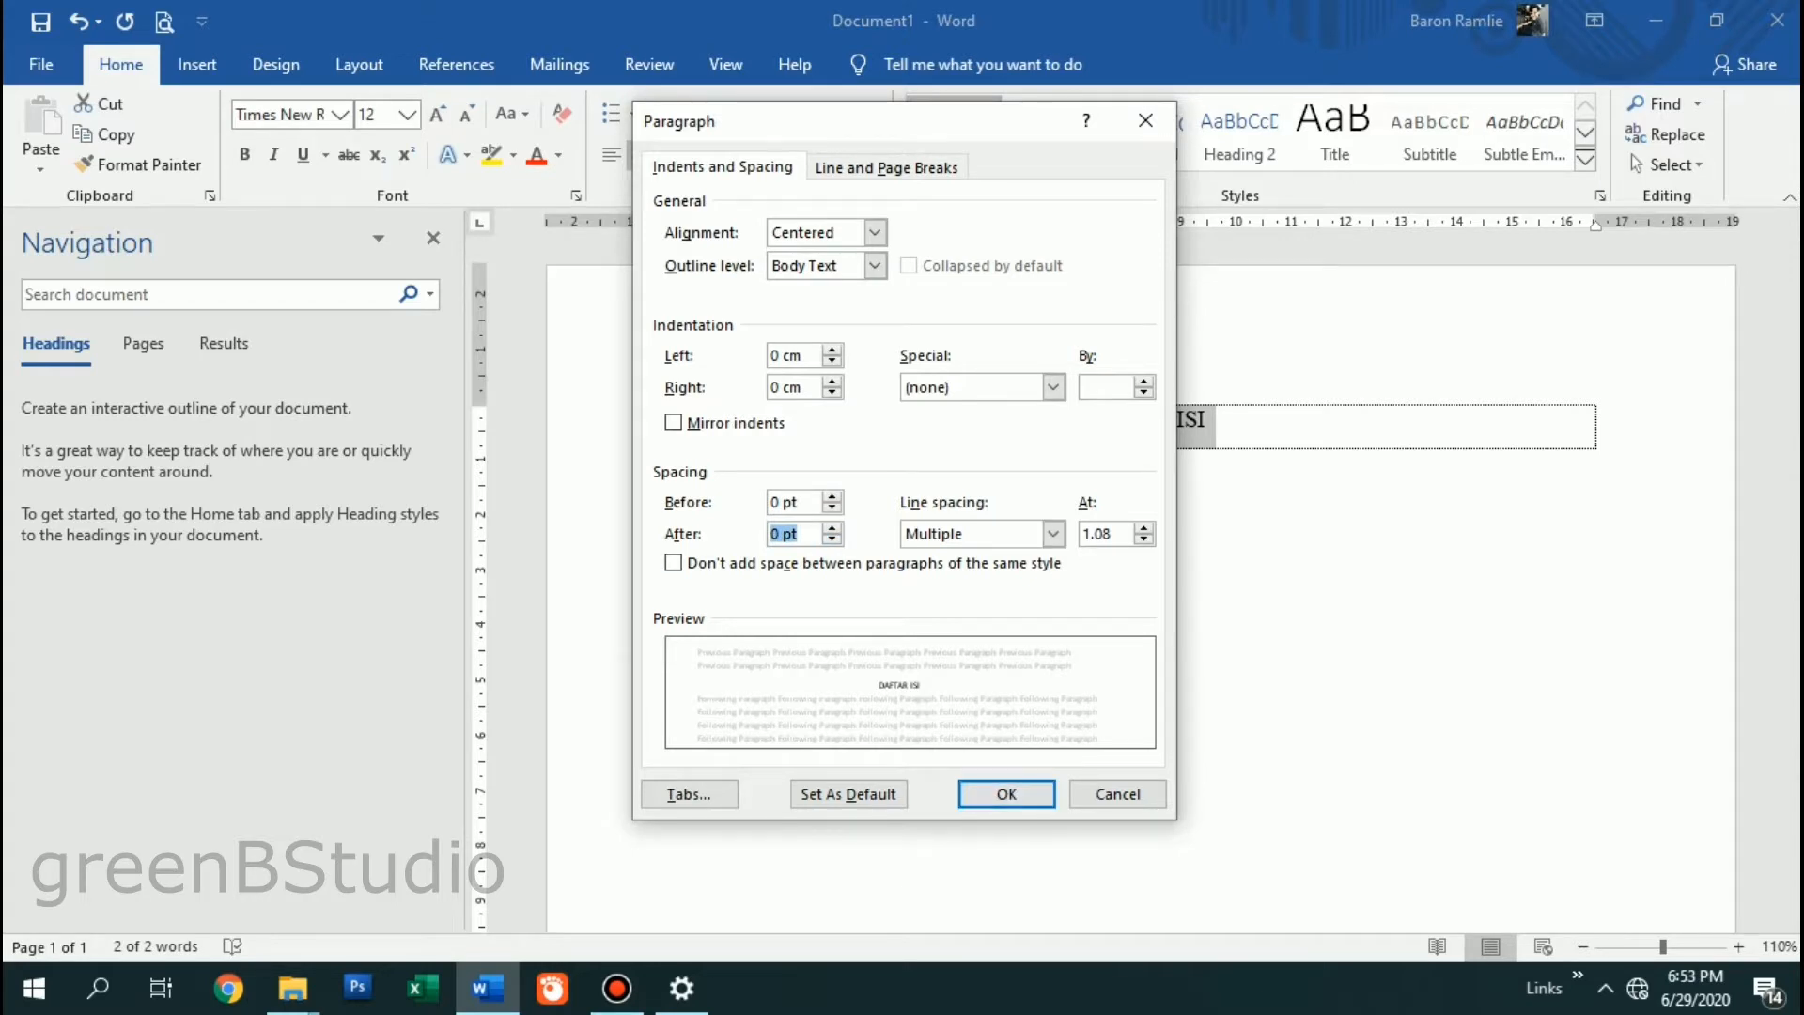
{"action": "double_click", "coordinate": [1143, 540]}
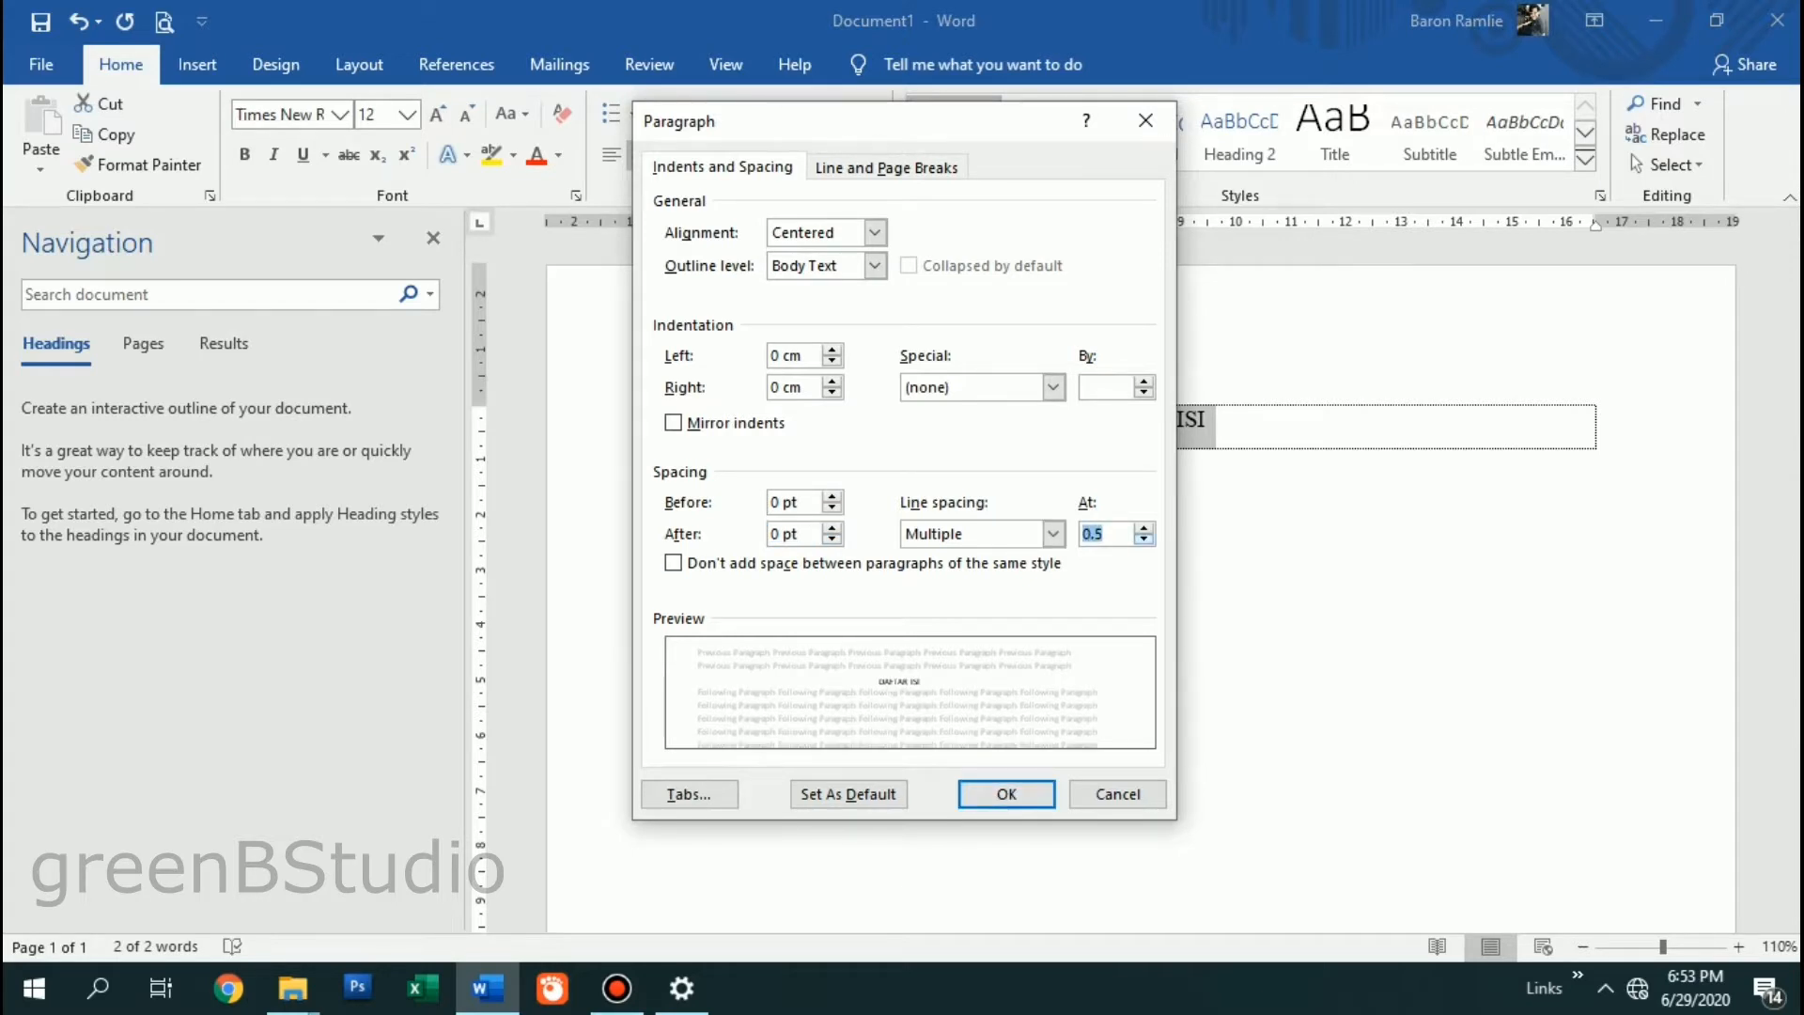
{"action": "key", "text": "Up"}
{"action": "key", "text": "Up"}
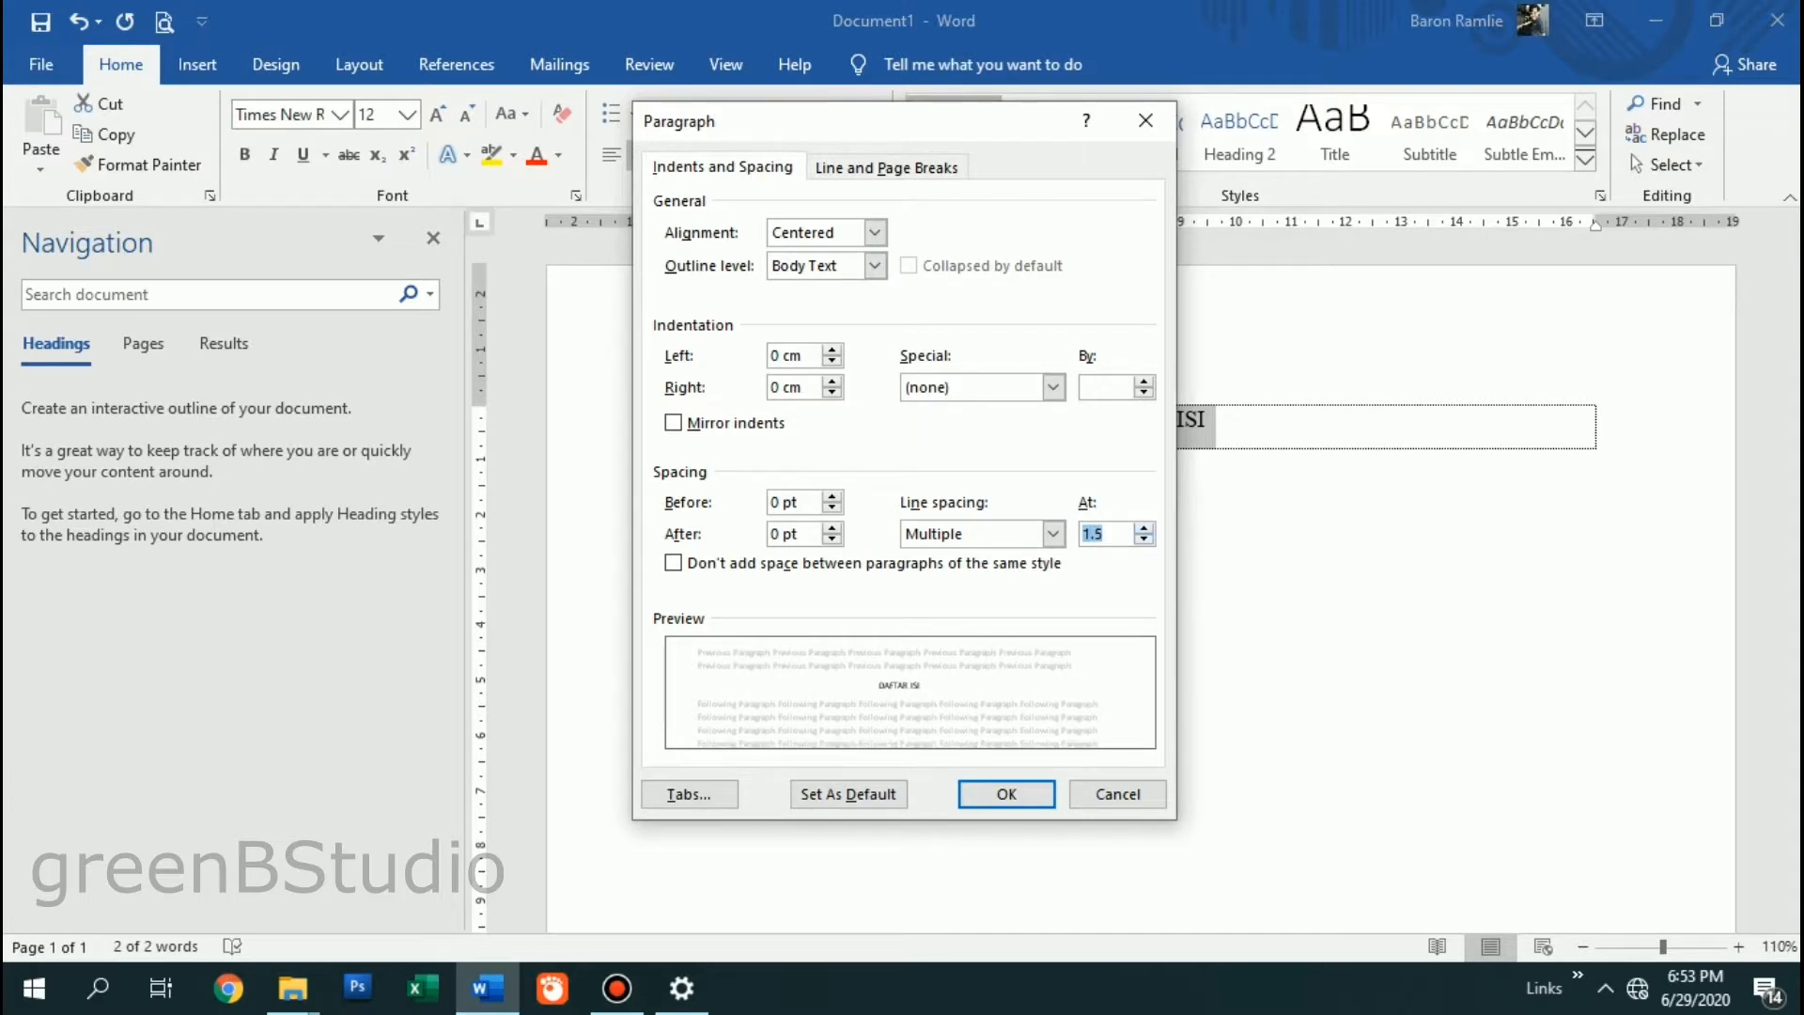
{"action": "key", "text": "Down"}
{"action": "key", "text": "Down"}
{"action": "left_click", "coordinate": [1053, 534]}
{"action": "left_click", "coordinate": [939, 591]}
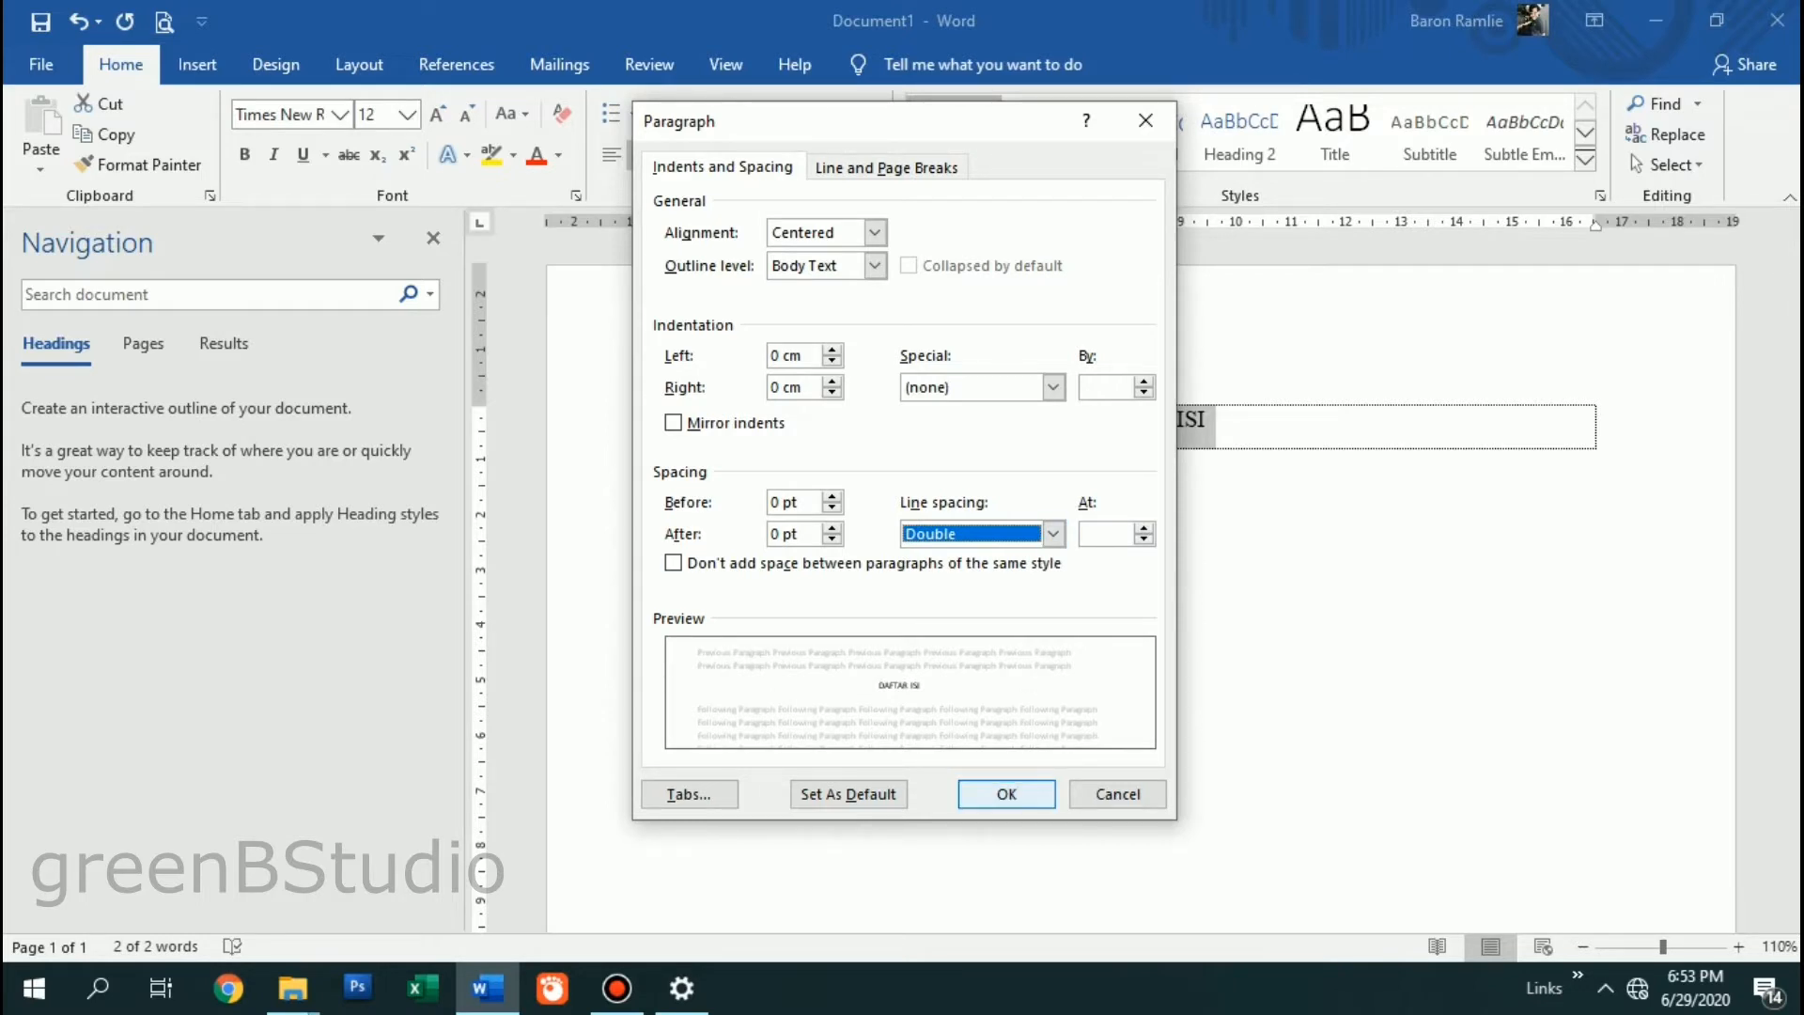
{"action": "left_click", "coordinate": [1007, 794]}
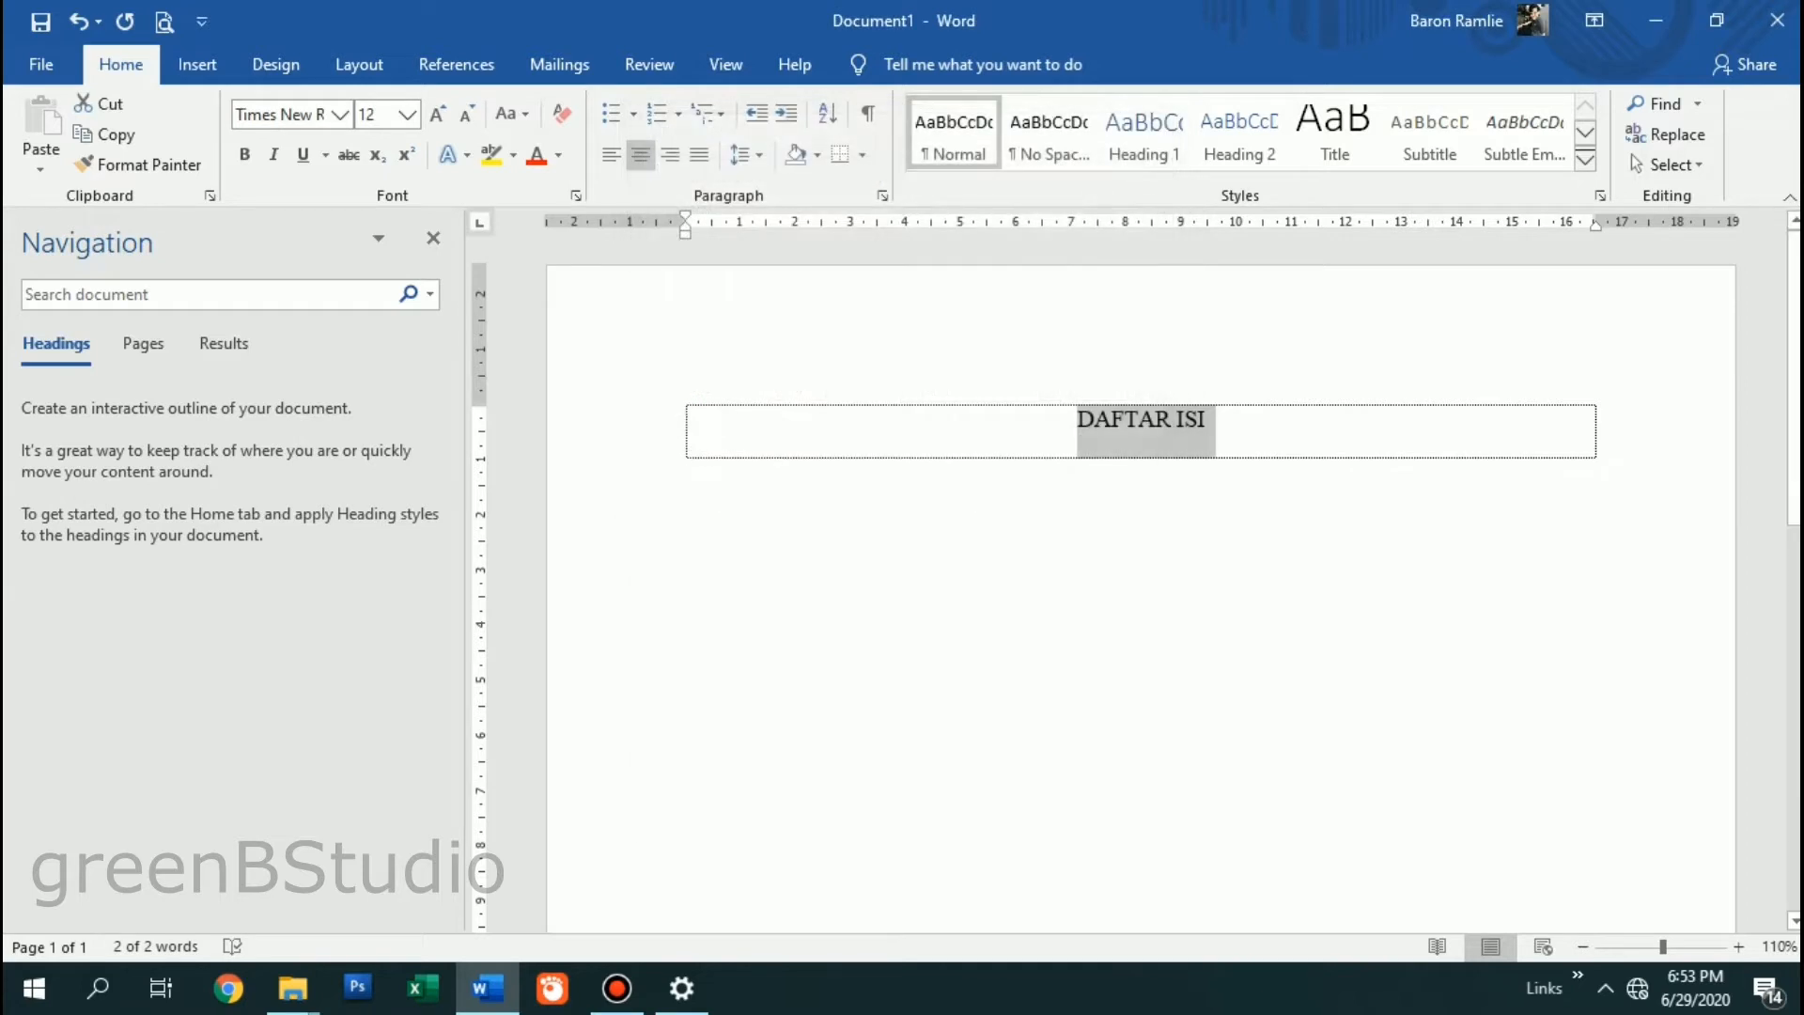
Step: Add a left-aligned empty row below the DAFTAR ISI heading
{"action": "key", "text": "End"}
{"action": "key", "text": "Tab"}
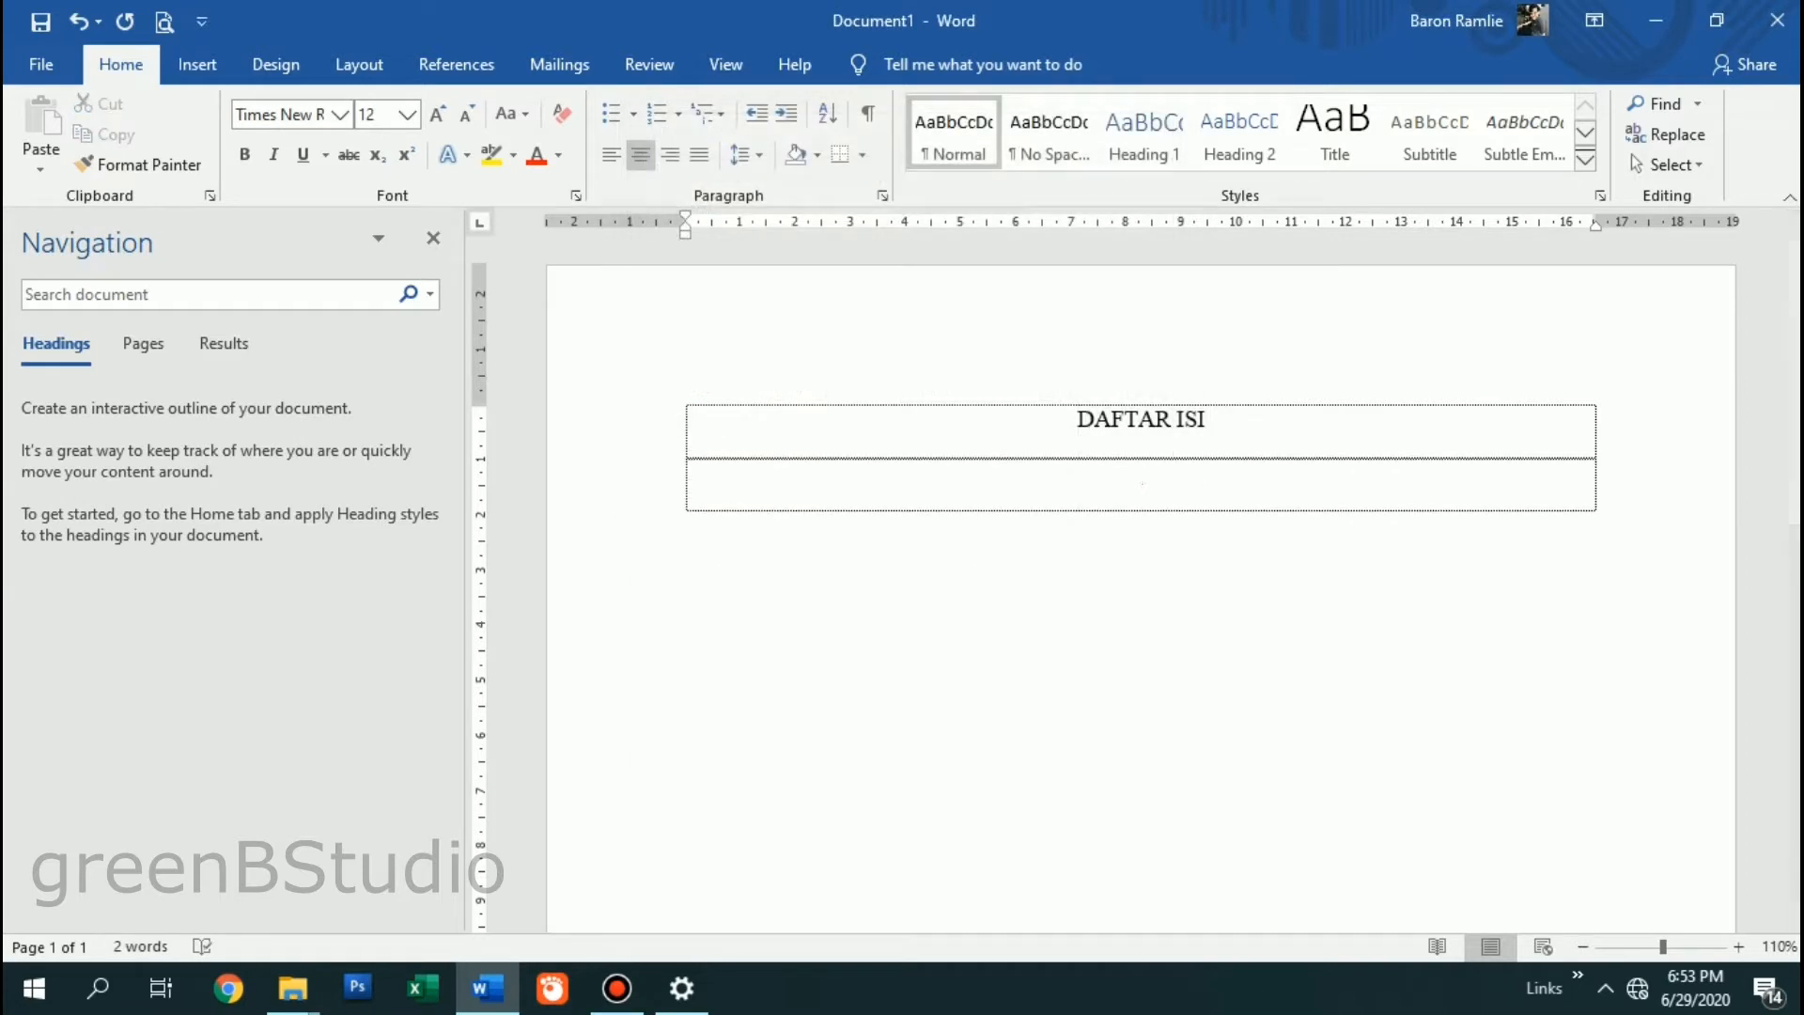
{"action": "key", "text": "ctrl+l"}
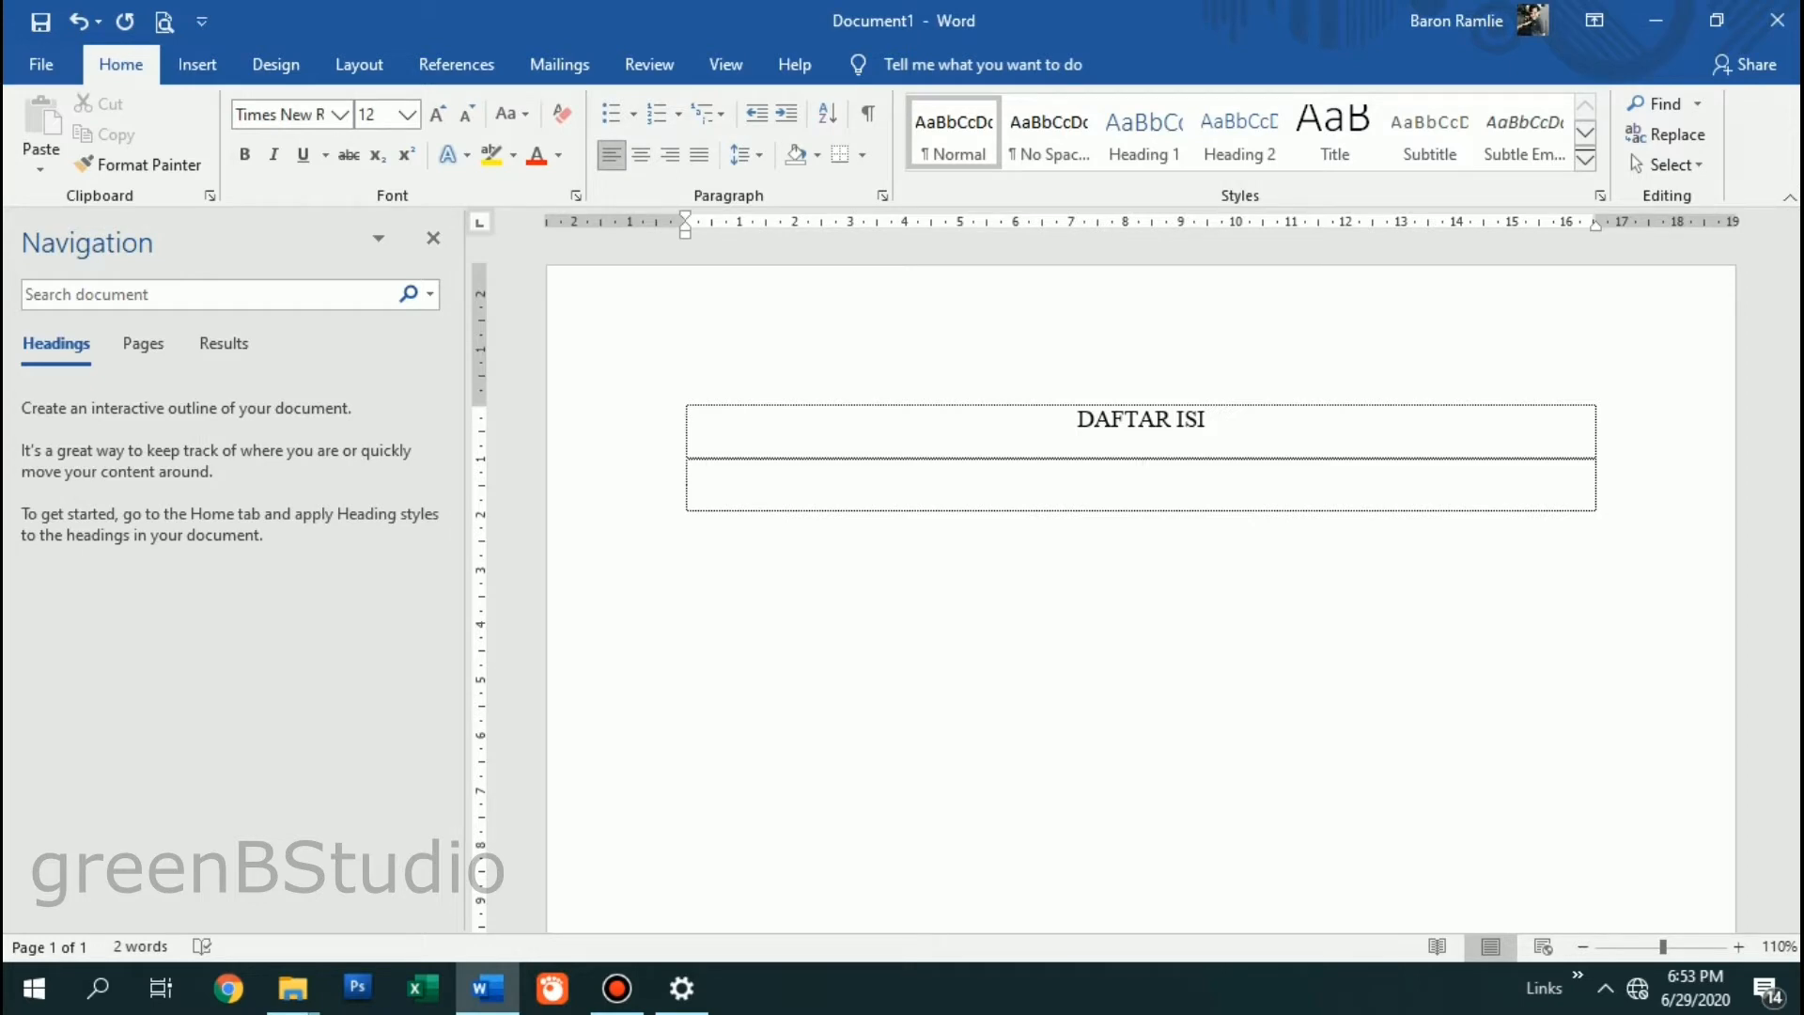
{"action": "type", "text": "KATA PENGANTAR"}
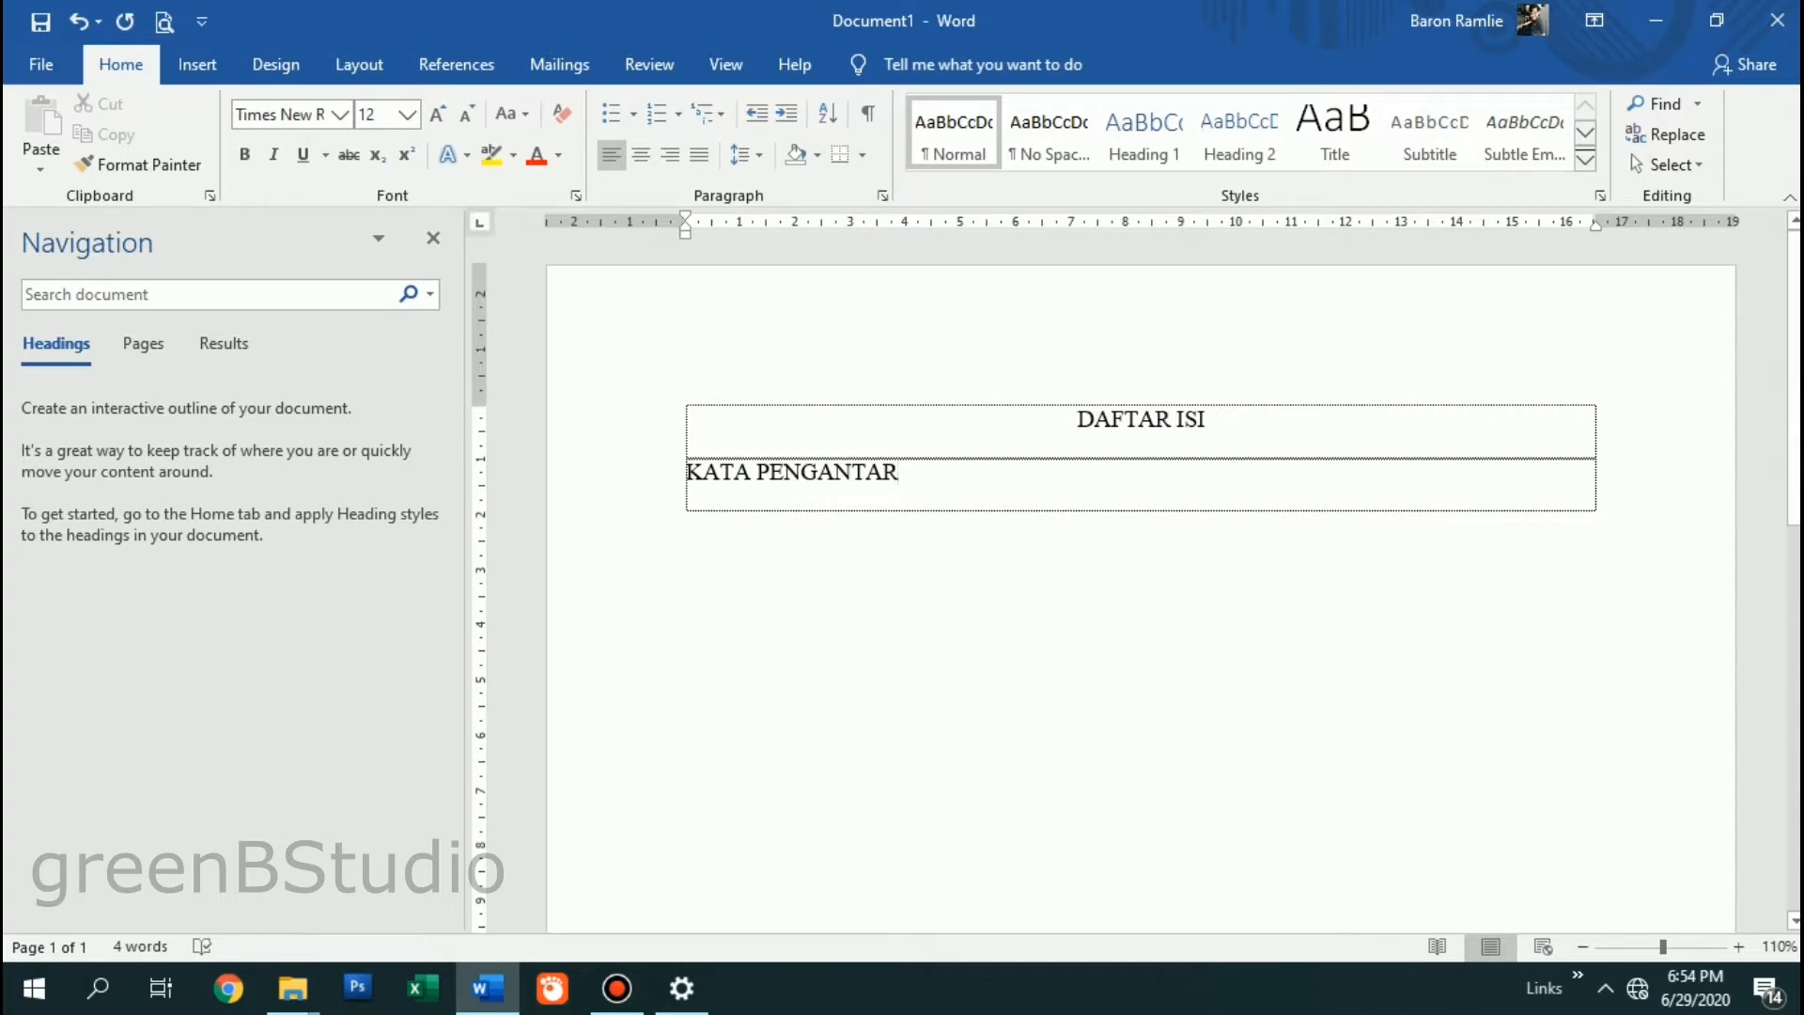
{"action": "key", "text": "BackSpace"}
{"action": "key", "text": "BackSpace"}
{"action": "key", "text": "BackSpace"}
{"action": "key", "text": "BackSpace"}
{"action": "key", "text": "BackSpace"}
{"action": "key", "text": "BackSpace"}
{"action": "key", "text": "BackSpace"}
{"action": "key", "text": "BackSpace"}
{"action": "key", "text": "BackSpace"}
{"action": "key", "text": "BackSpace"}
{"action": "key", "text": "BackSpace"}
{"action": "key", "text": "BackSpace"}
{"action": "key", "text": "BackSpace"}
{"action": "key", "text": "BackSpace"}
Step: Enter HALAMAN JUDUL in the second row and set a right-aligned tab stop at 16.5 cm with a dotted leader
{"action": "type", "text": "HALAMAN JUDUL"}
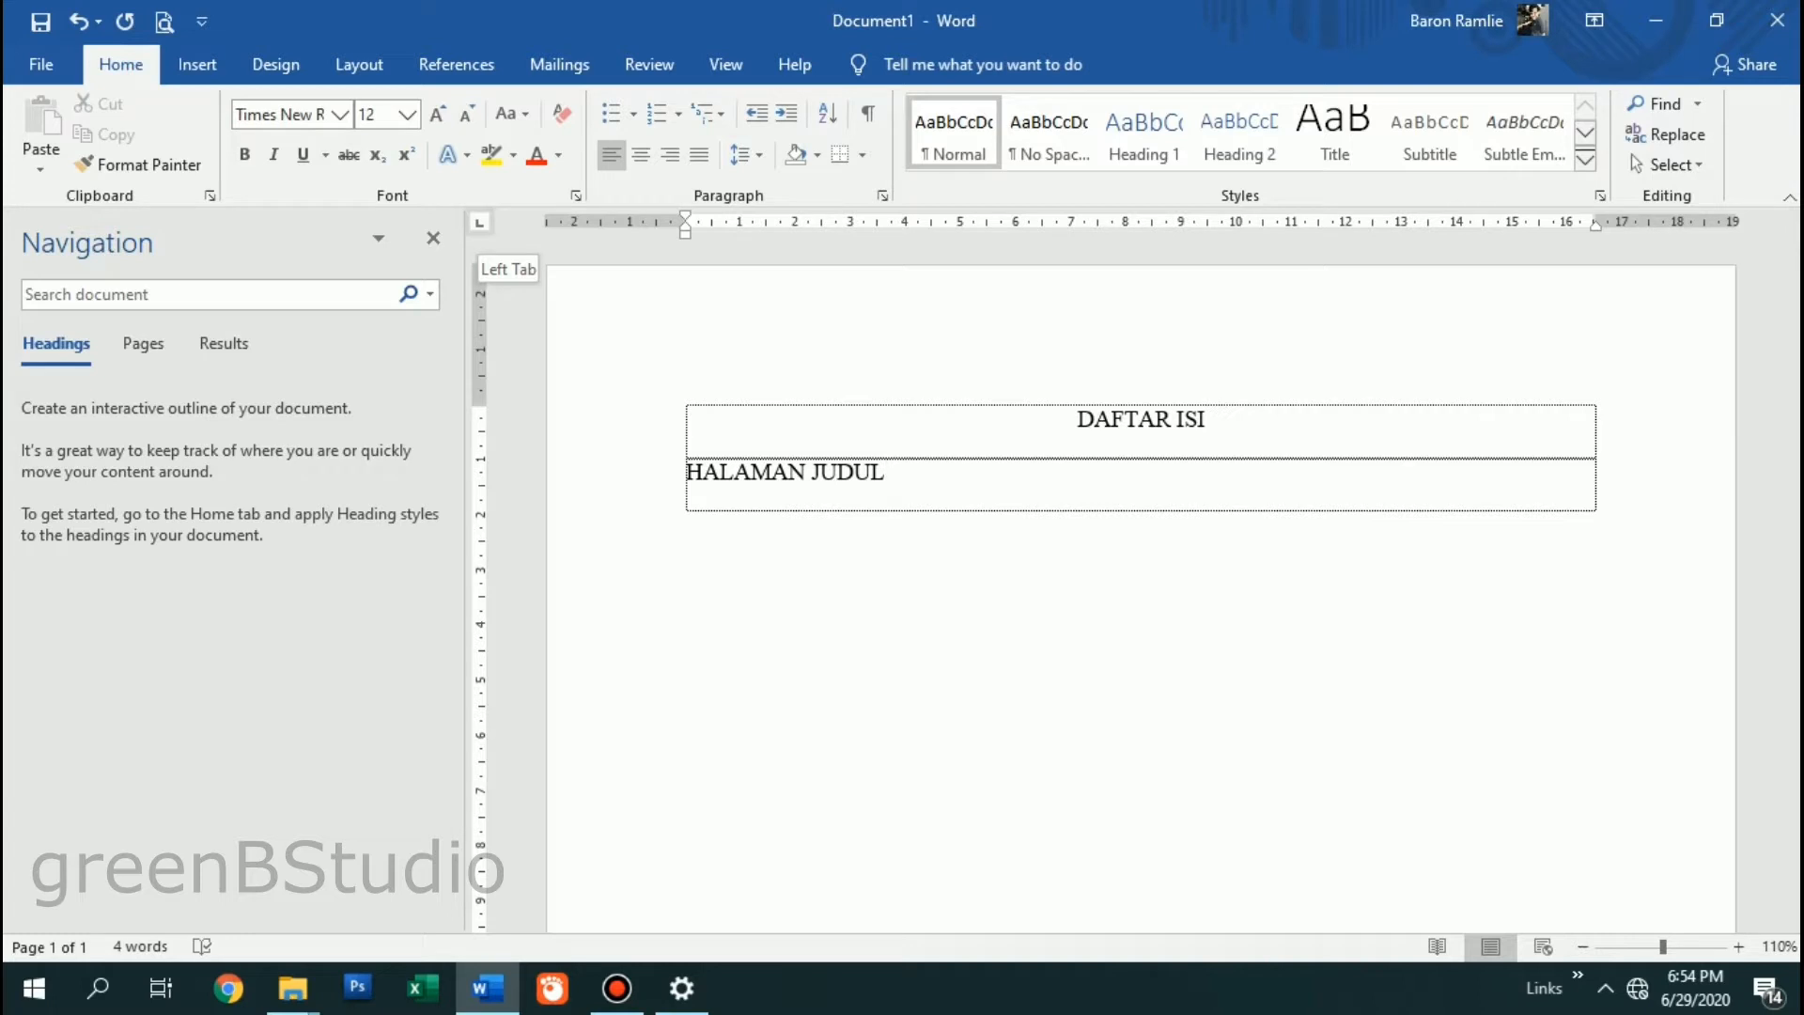
{"action": "left_click", "coordinate": [480, 223]}
{"action": "left_click_drag", "start_coordinate": [1566, 223], "coordinate": [1591, 224]}
{"action": "double_click", "coordinate": [1593, 223]}
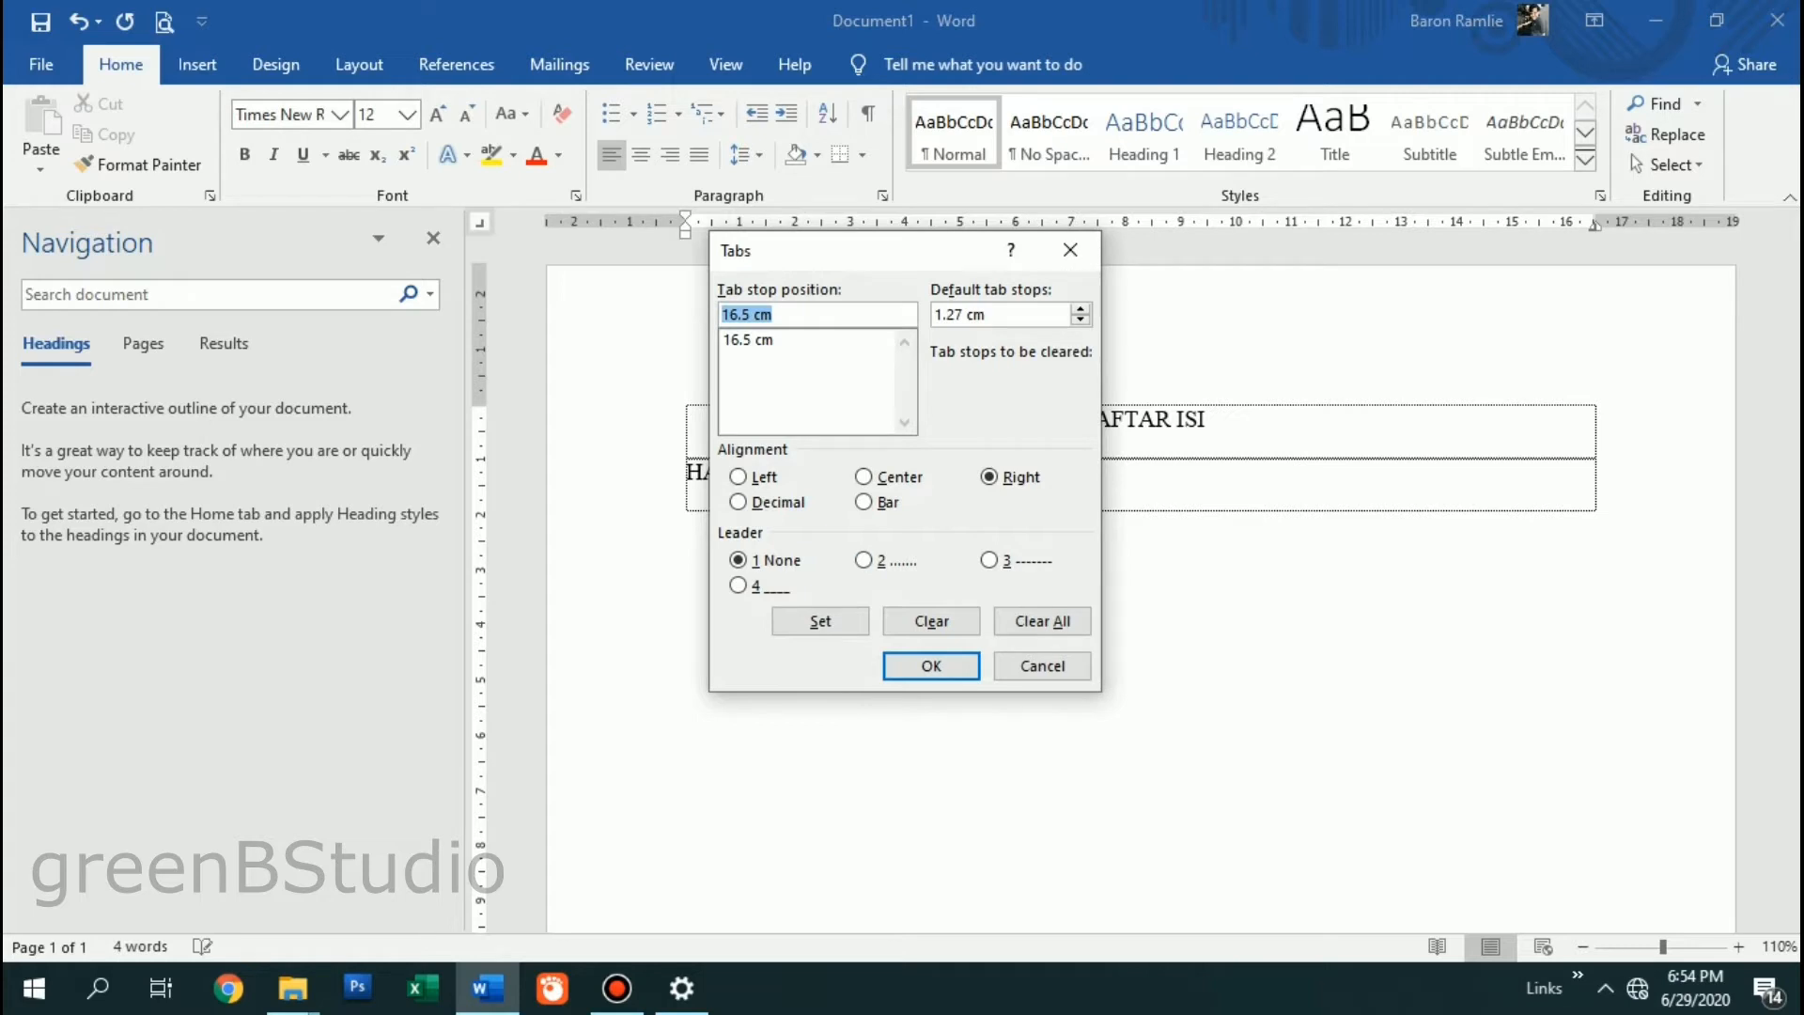
{"action": "key", "text": "alt+2"}
{"action": "key", "text": "alt+s"}
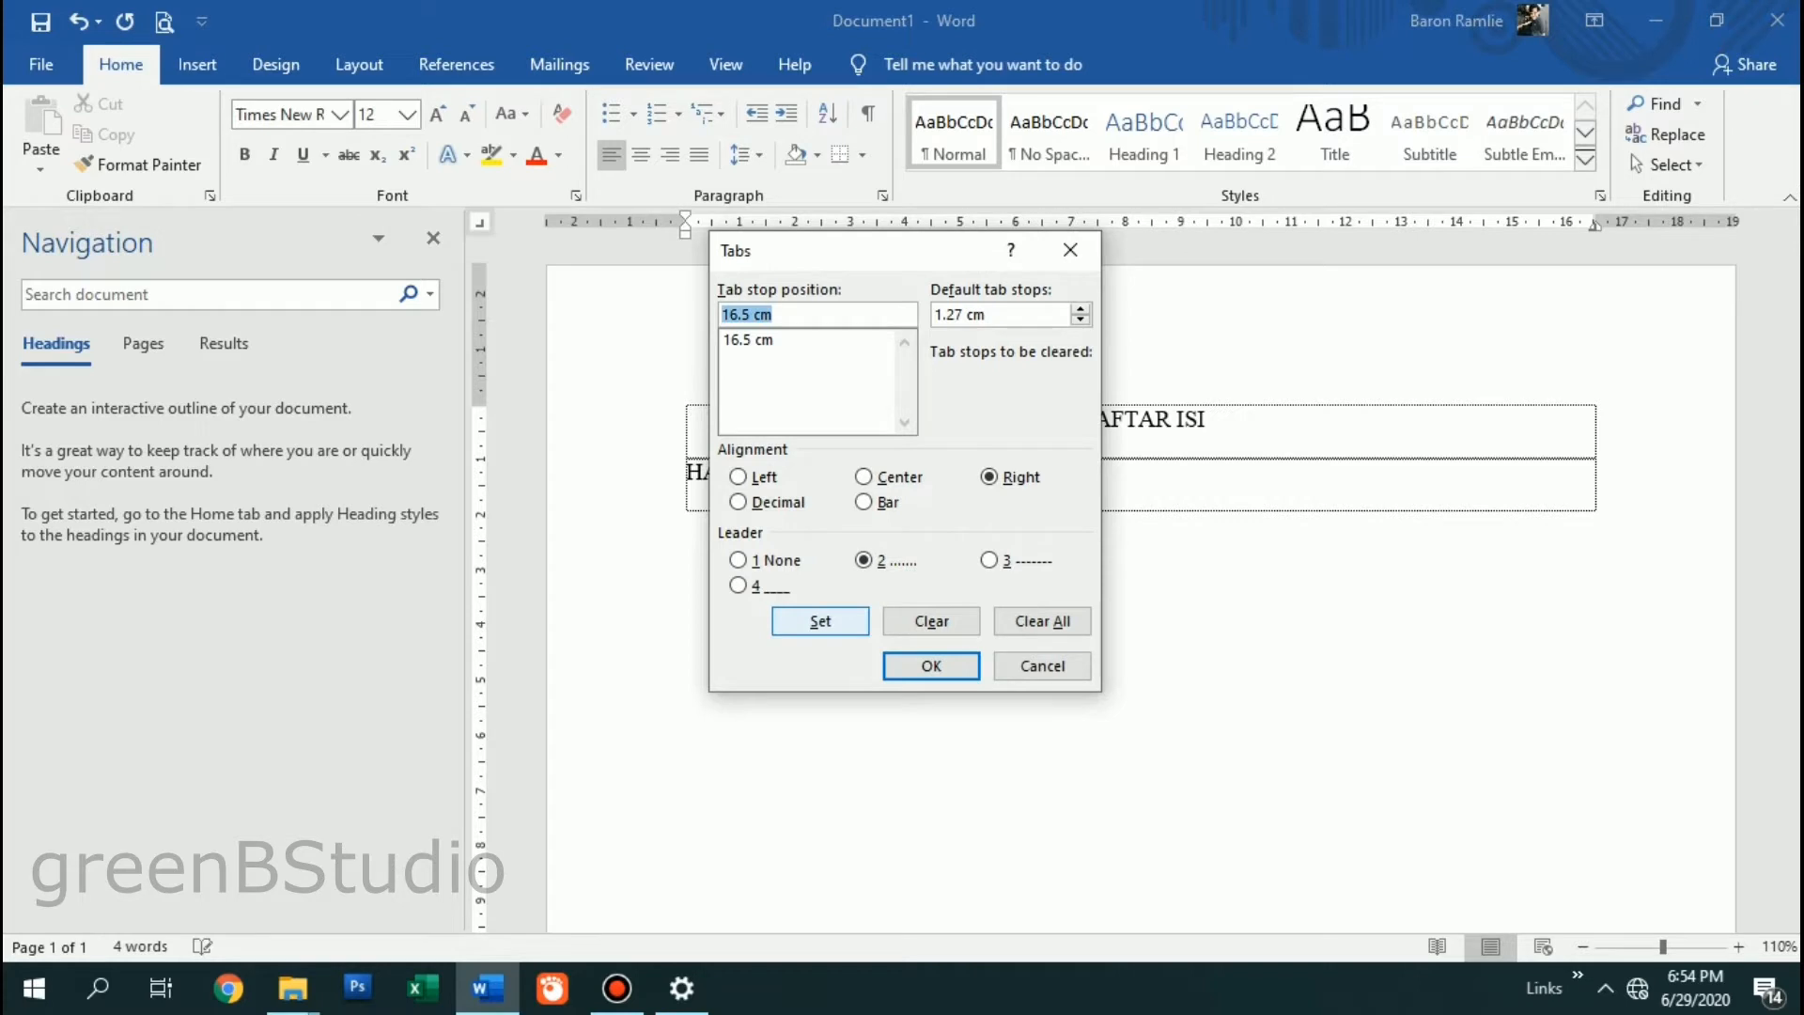
{"action": "key", "text": "Return"}
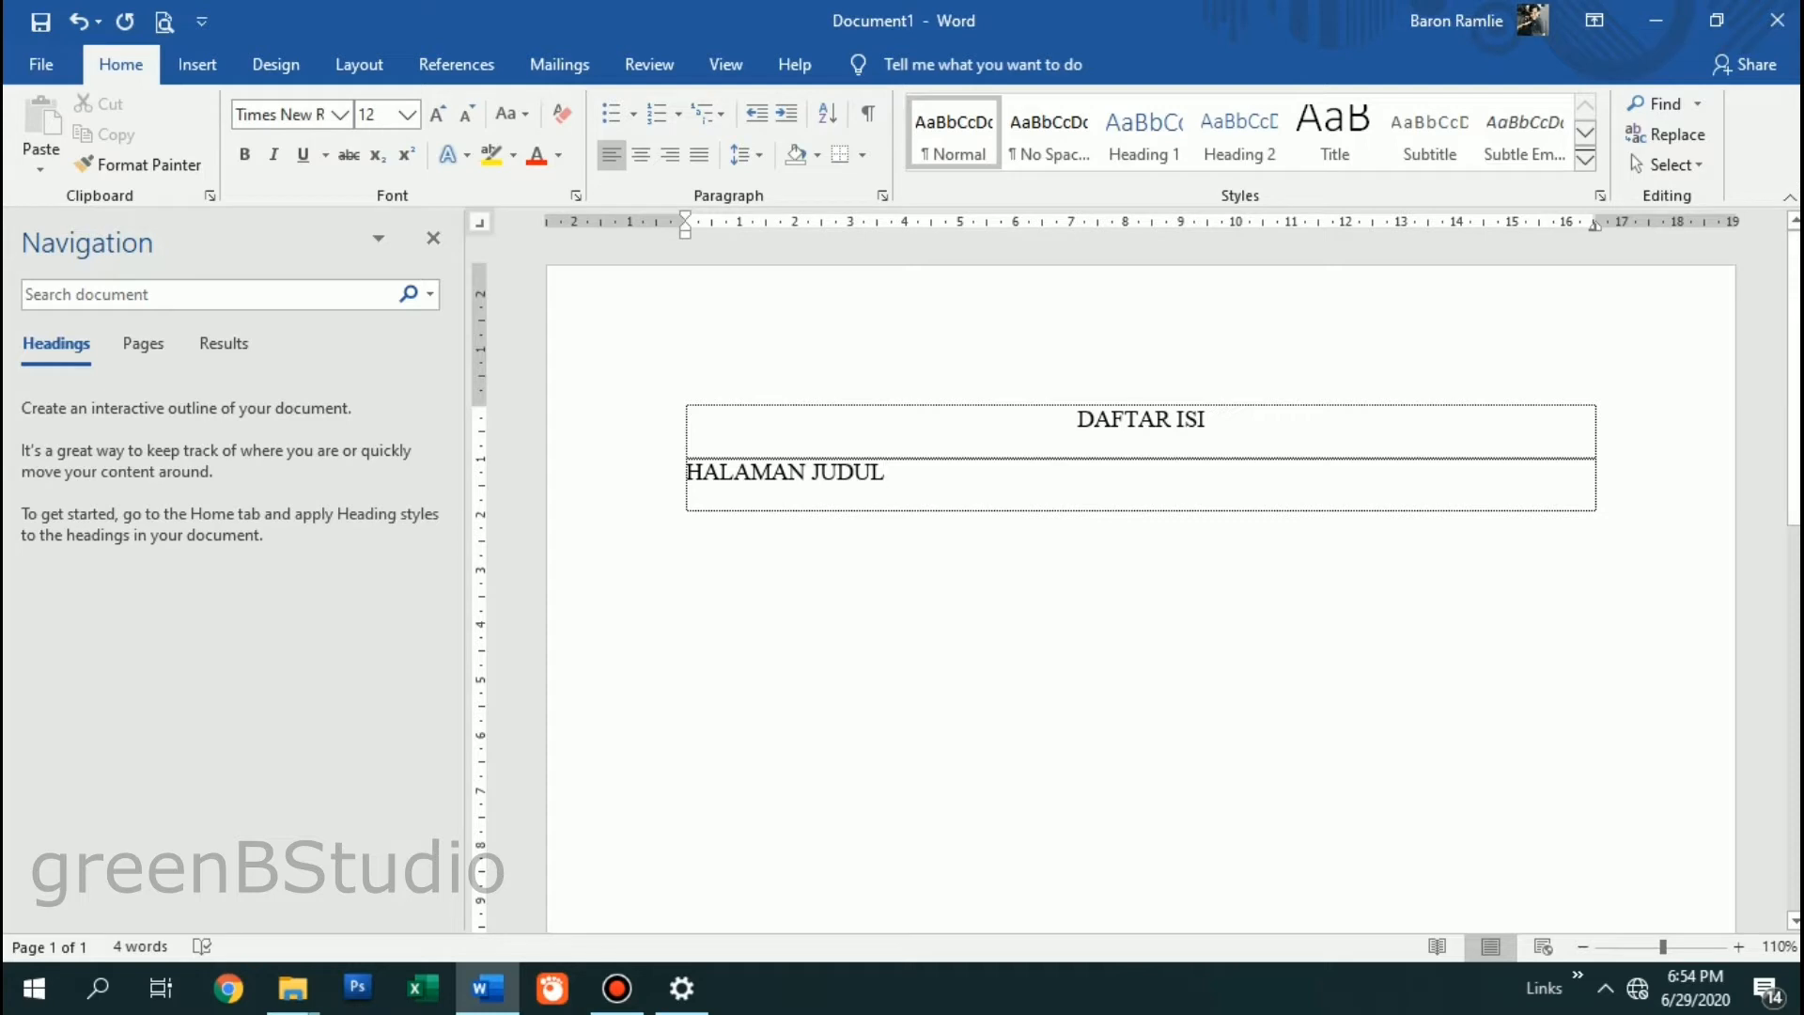
Step: Give HALAMAN JUDUL the page number i with a dotted leader, and add a KATA PENGANTAR row with page ii
{"action": "key", "text": "Tab"}
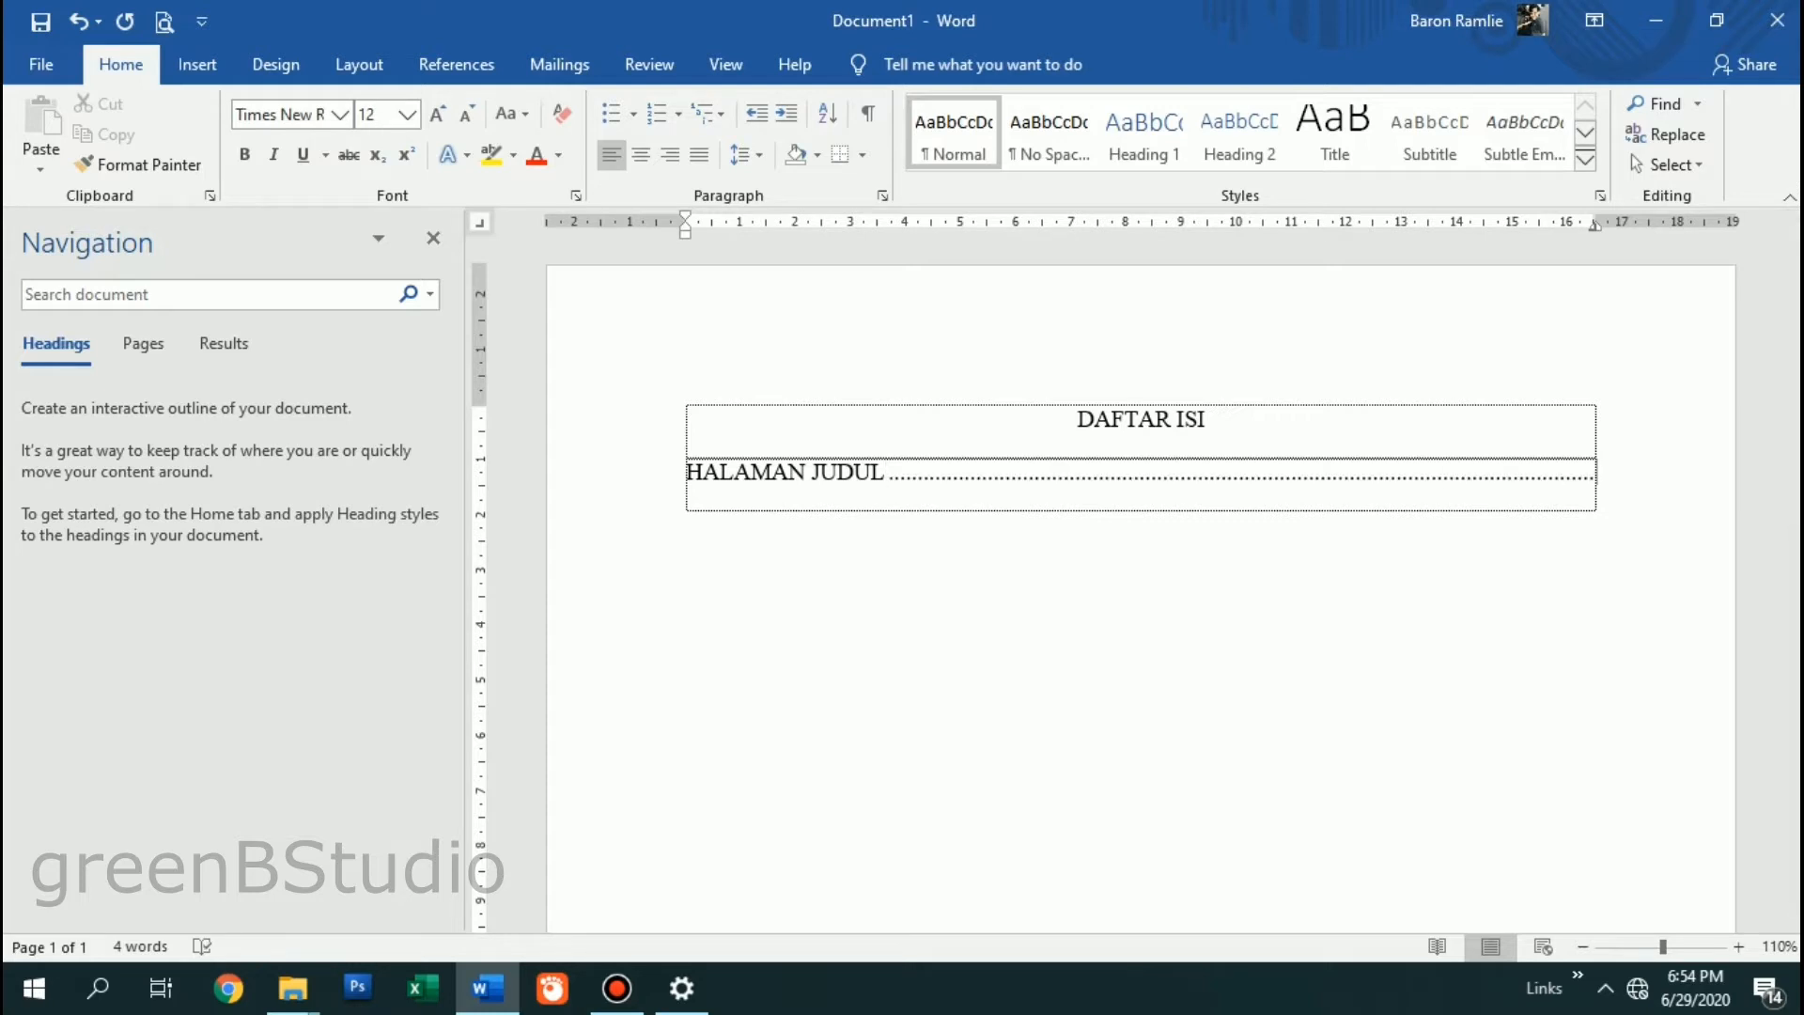
{"action": "type", "text": "1"}
{"action": "key", "text": "Return"}
{"action": "type", "text": "K"}
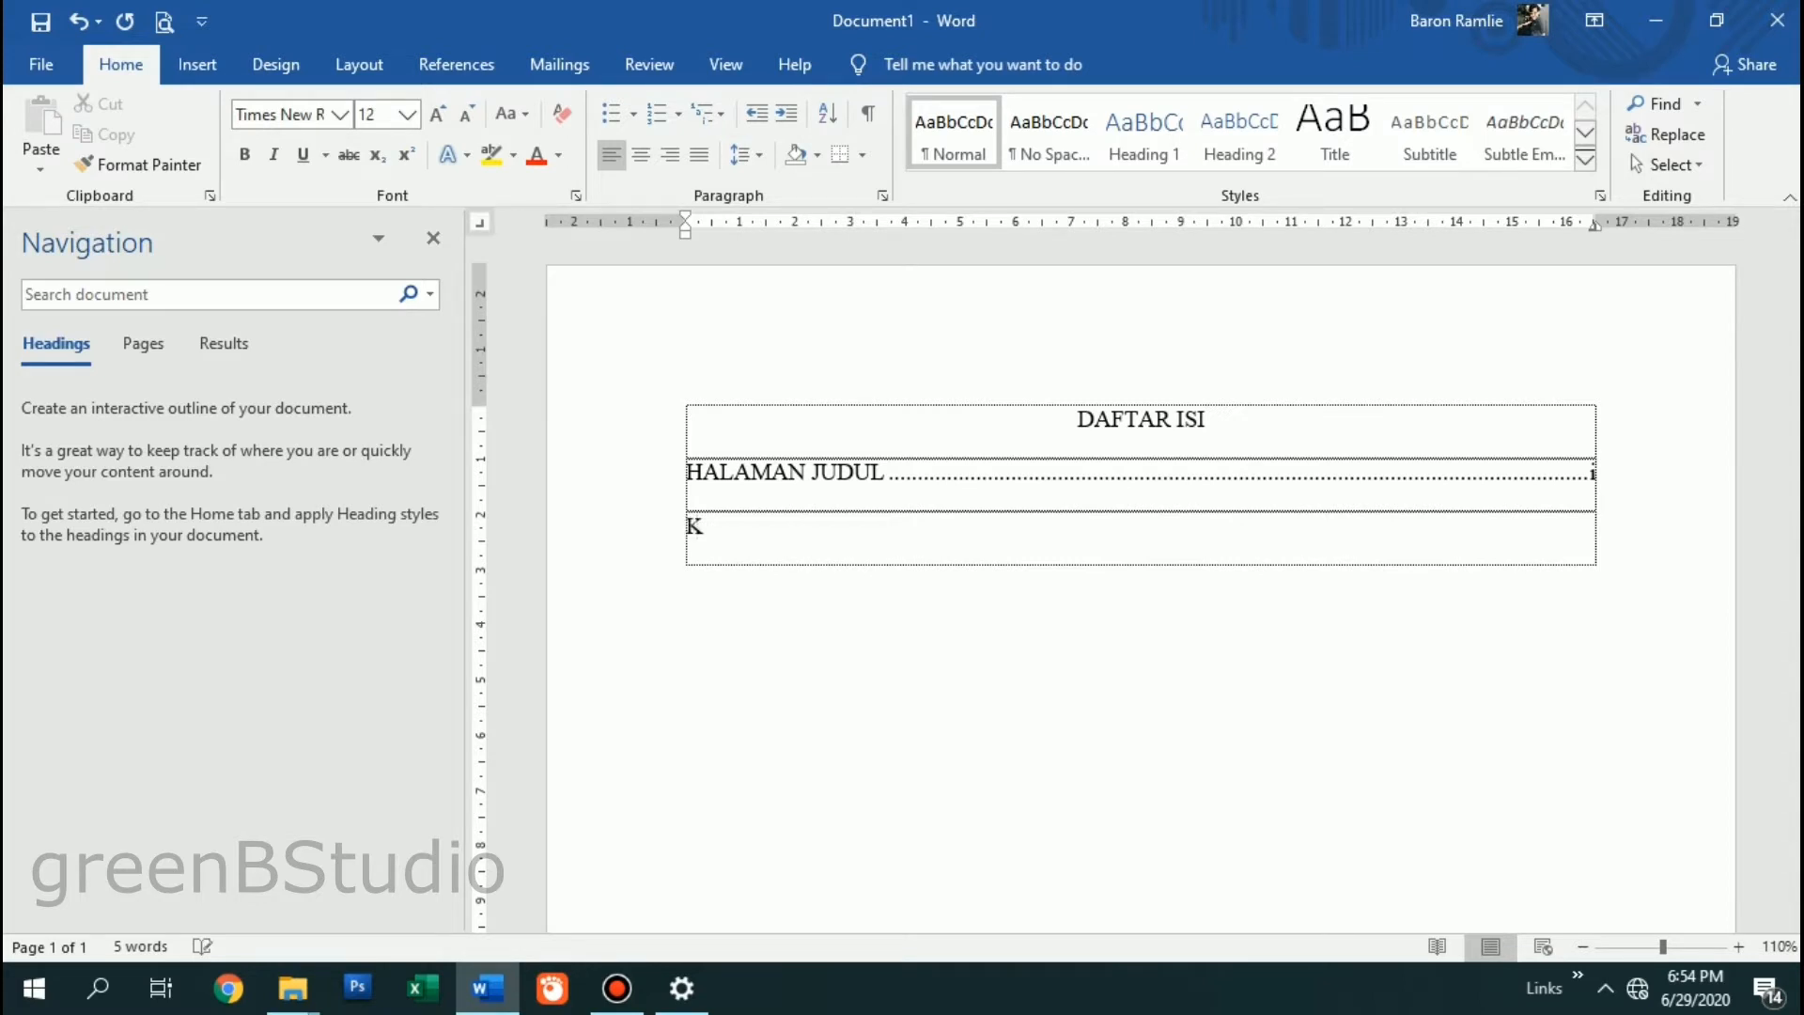
{"action": "type", "text": "ATA PENGANTAR"}
{"action": "key", "text": "Tab"}
{"action": "type", "text": "ii"}
Step: Add a DAFTAR ISI entry row with a dotted leader and page number iii
{"action": "key", "text": "Return"}
{"action": "type", "text": "D"}
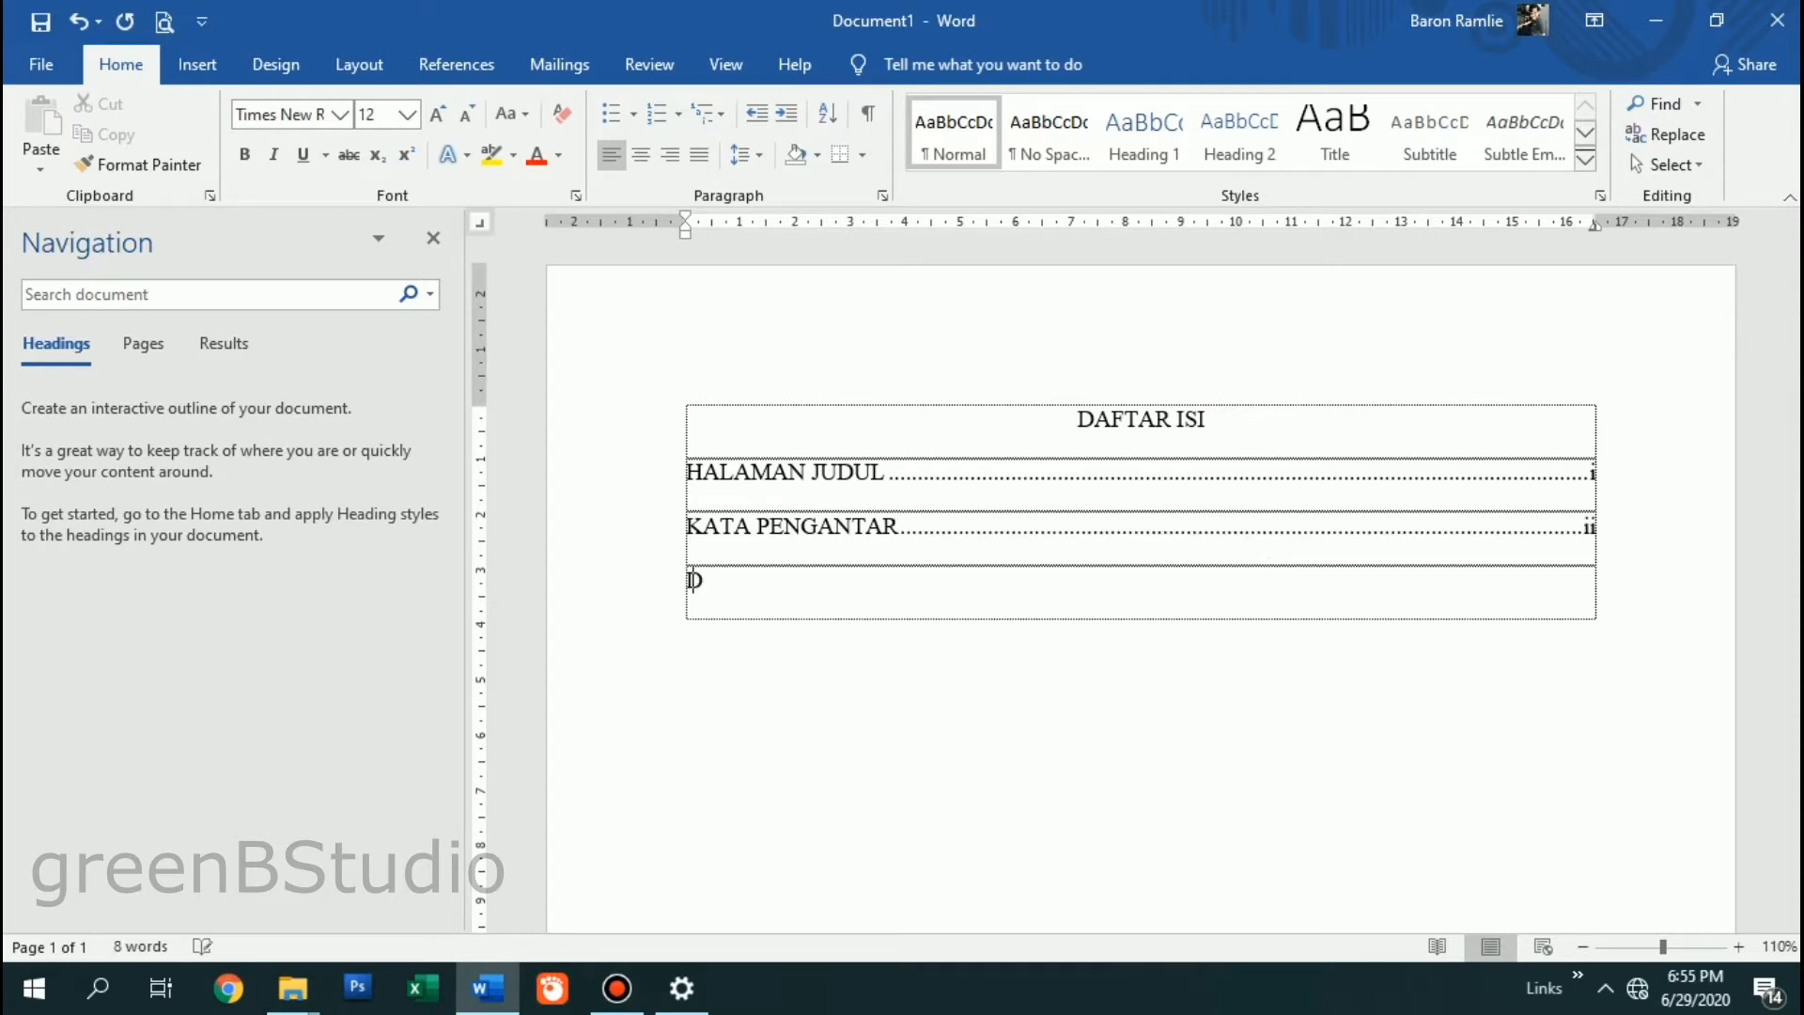
{"action": "type", "text": "AFTAR ISI"}
{"action": "key", "text": "Tab"}
{"action": "type", "text": "iii"}
Step: Add a DAFTAR TABEL entry row with a dotted leader and page number iv
{"action": "key", "text": "Return"}
{"action": "type", "text": "DAFTAR TAVBE"}
{"action": "key", "text": "BackSpace"}
{"action": "key", "text": "BackSpace"}
{"action": "key", "text": "BackSpace"}
{"action": "type", "text": "BEL"}
{"action": "key", "text": "Tab"}
{"action": "type", "text": "iv"}
Step: Add a DAFTAR GAMBAR entry row with a dotted leader and page number v
{"action": "key", "text": "Return"}
{"action": "type", "text": "DAFTAR GAMBAR"}
{"action": "key", "text": "Tab"}
{"action": "type", "text": "v"}
Step: Add a BAB I PENDAHULUAN entry row with a dotted leader and page number 1
{"action": "key", "text": "Return"}
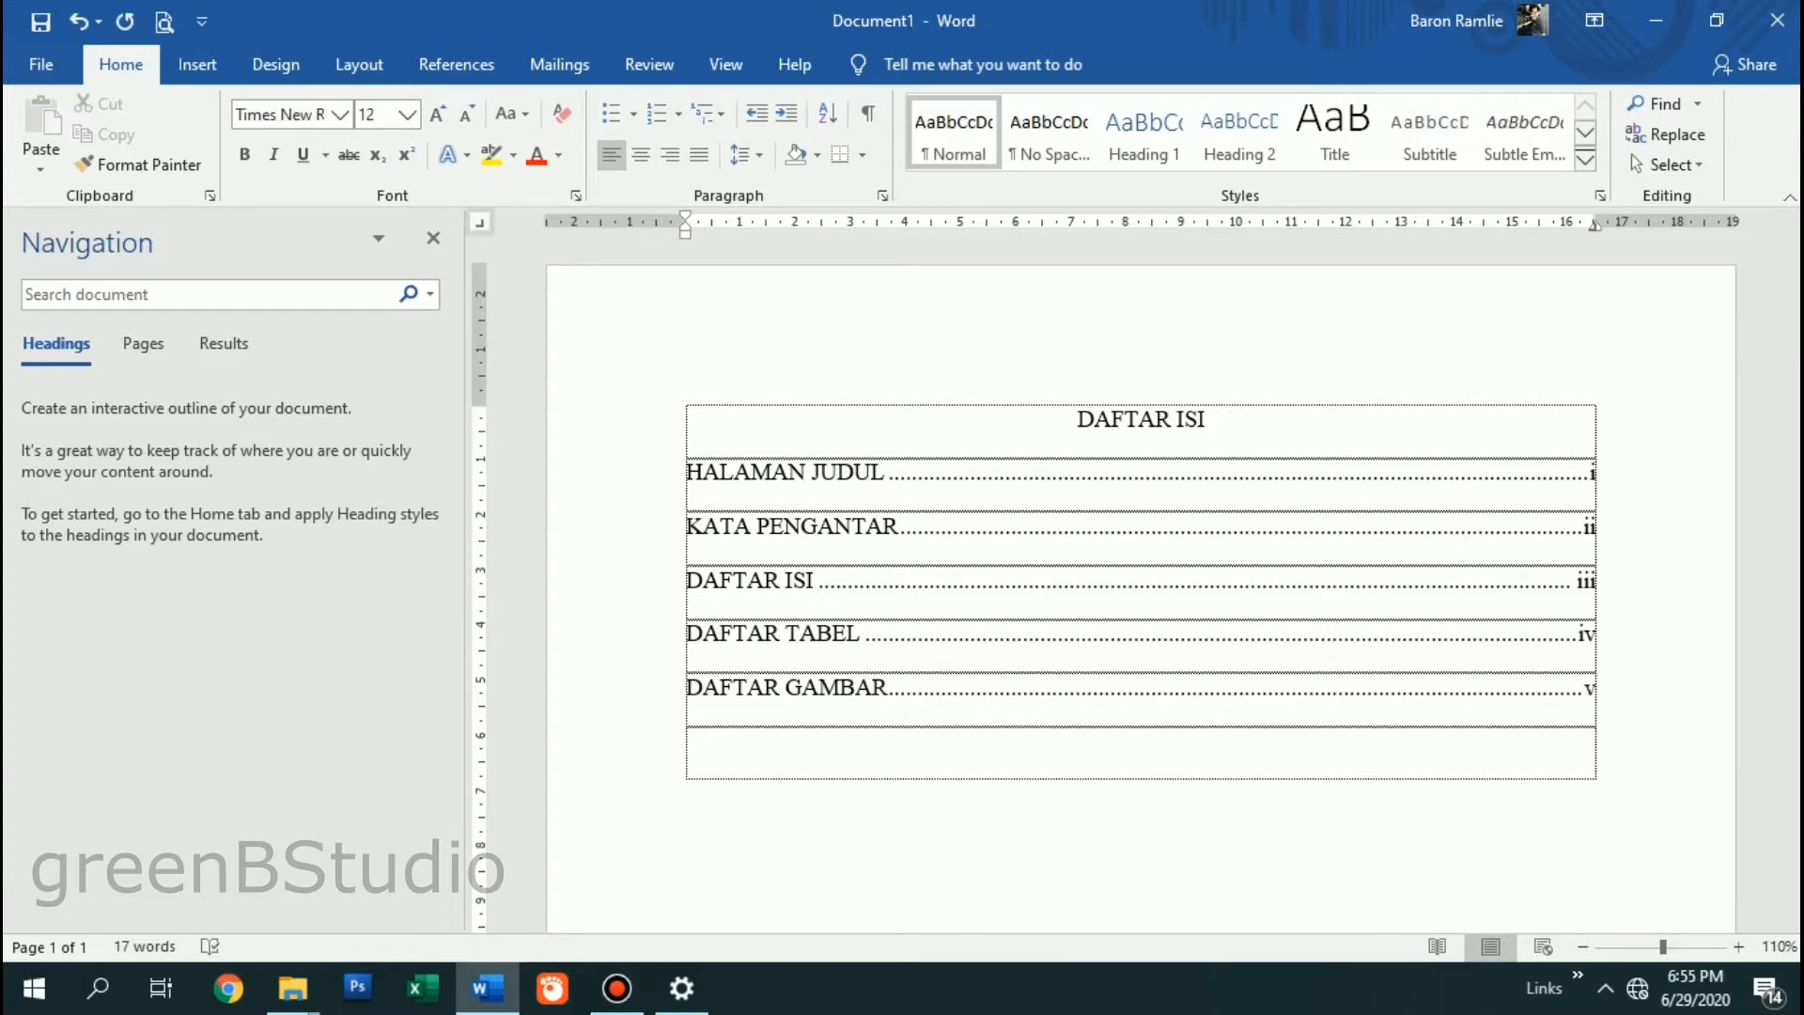
{"action": "type", "text": "BAB I PENDAHULUAN"}
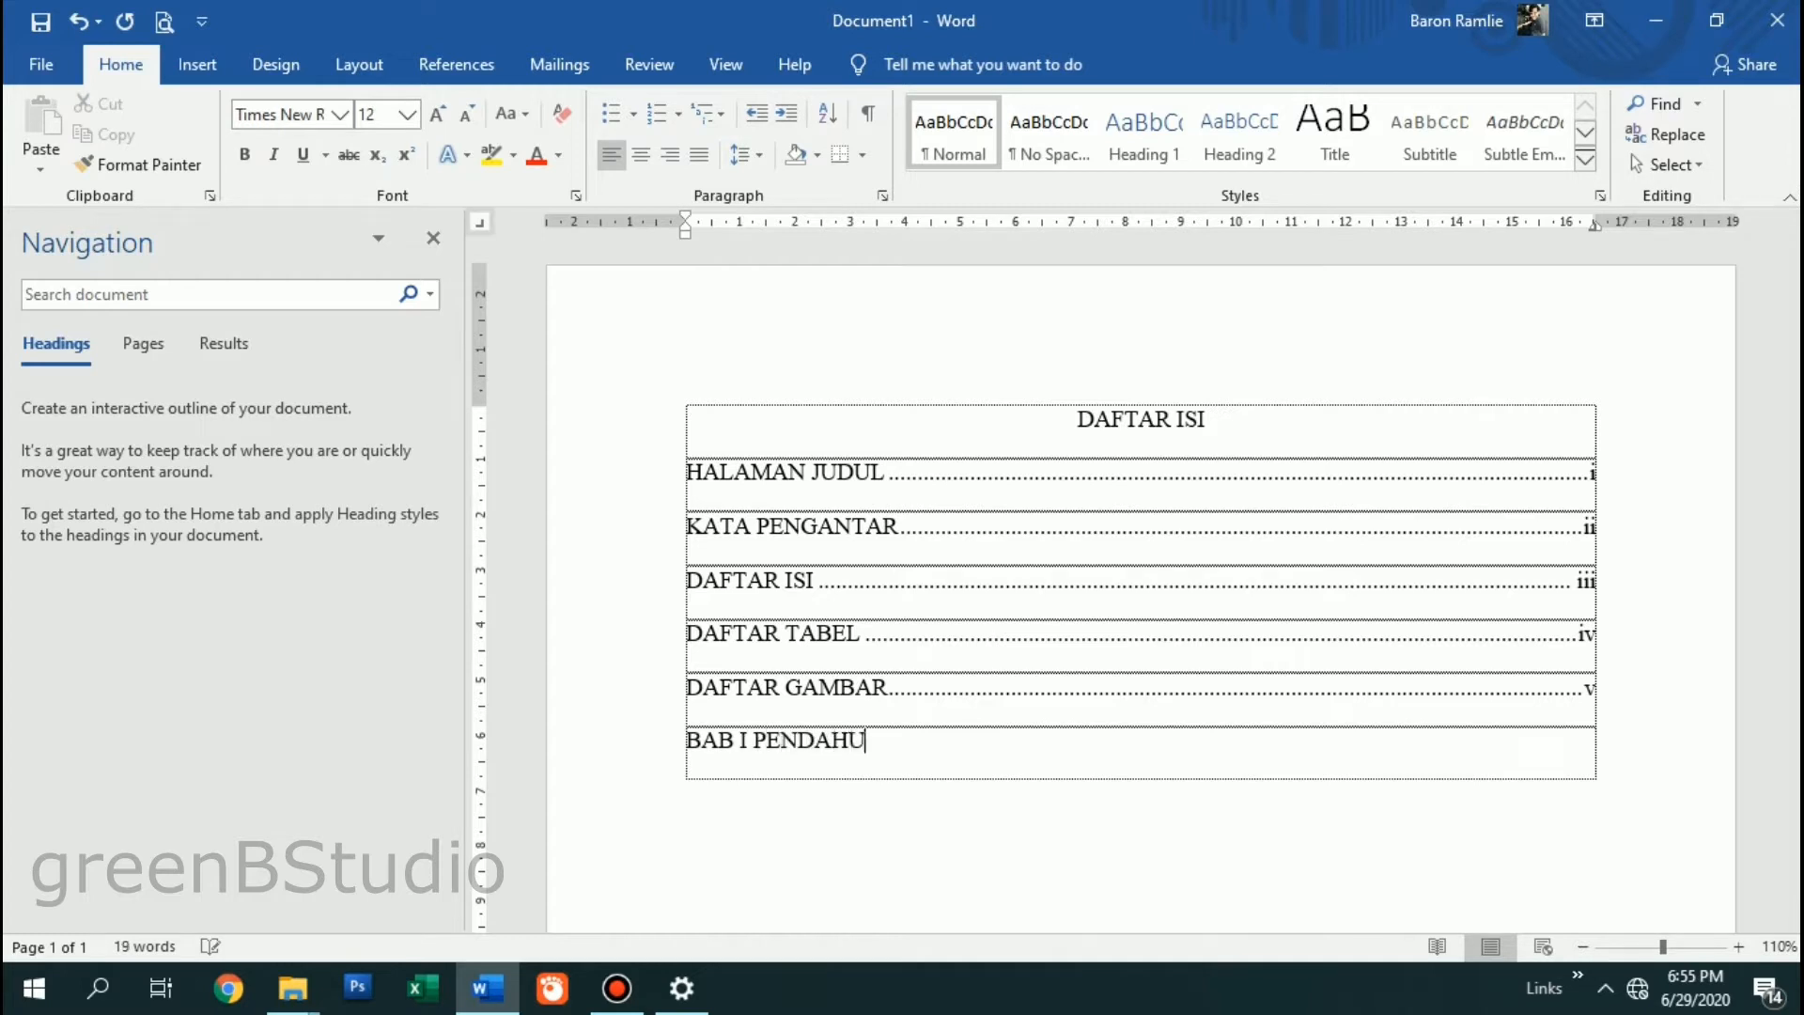
{"action": "key", "text": "Tab"}
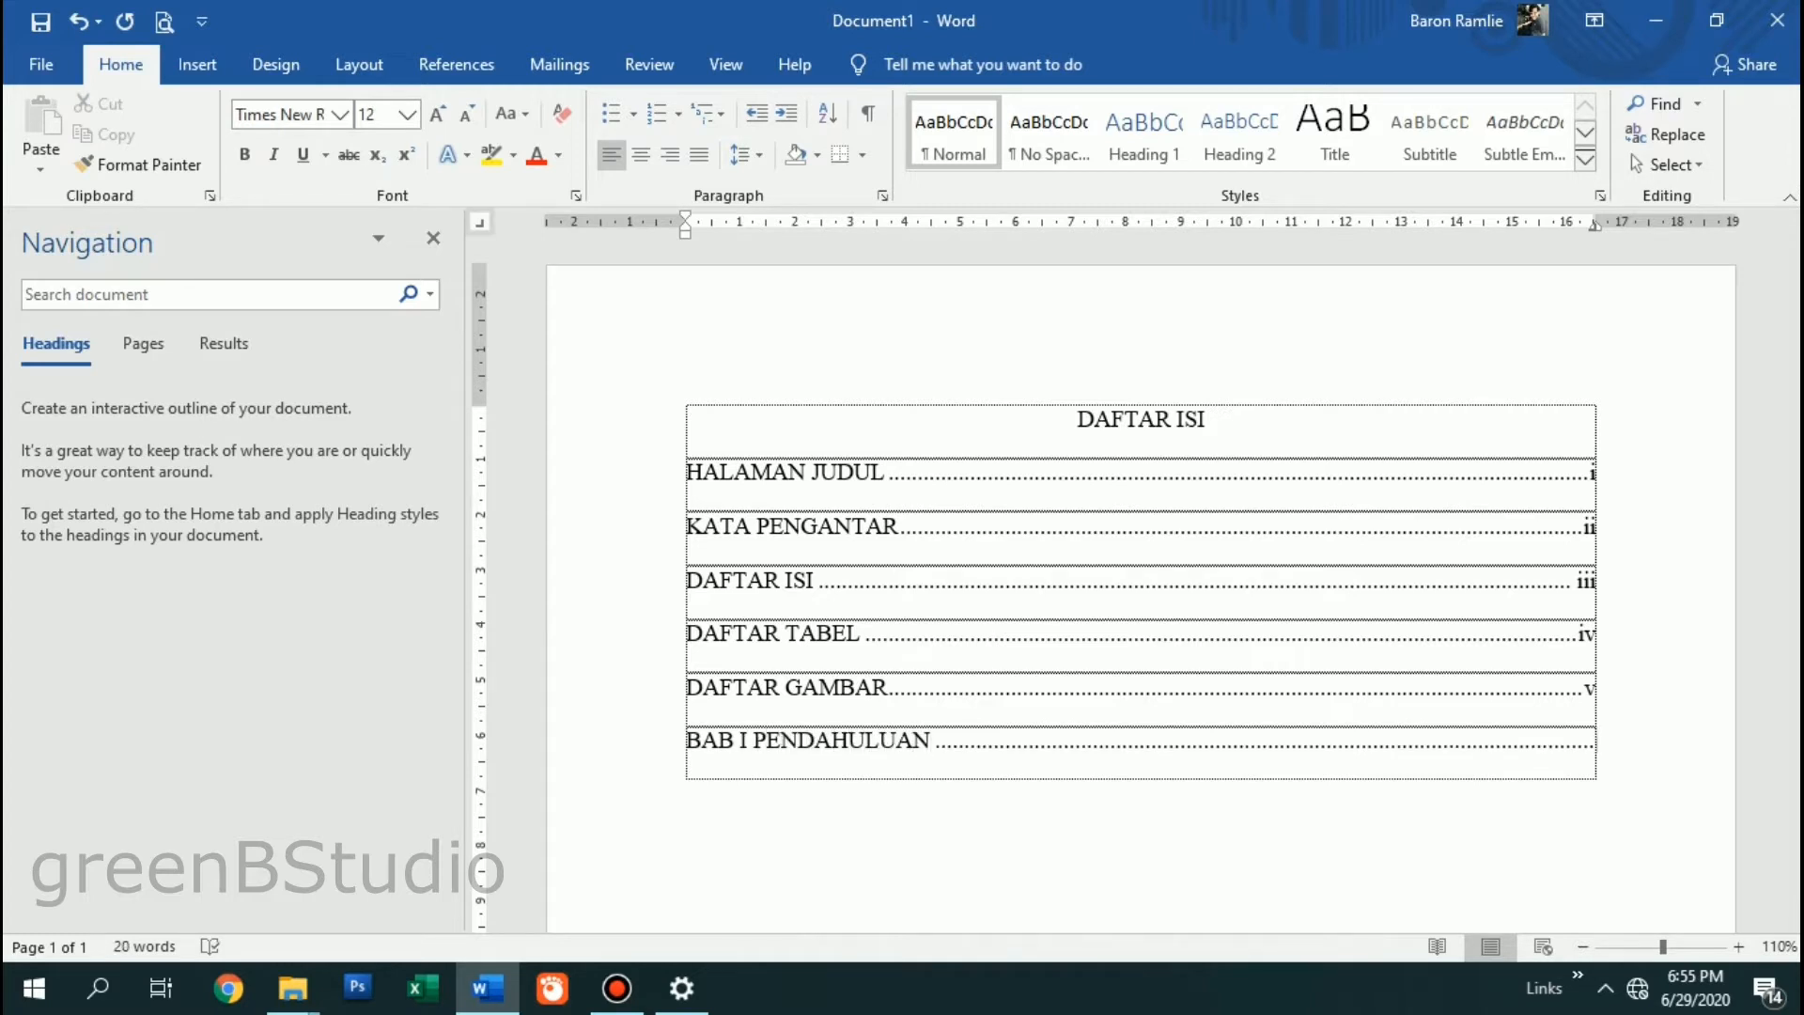
{"action": "type", "text": "1"}
Step: Add a row below BAB I PENDAHULUAN using a new number format 1.1. and move its hanging indent to about 1.75 cm
{"action": "key", "text": "Return"}
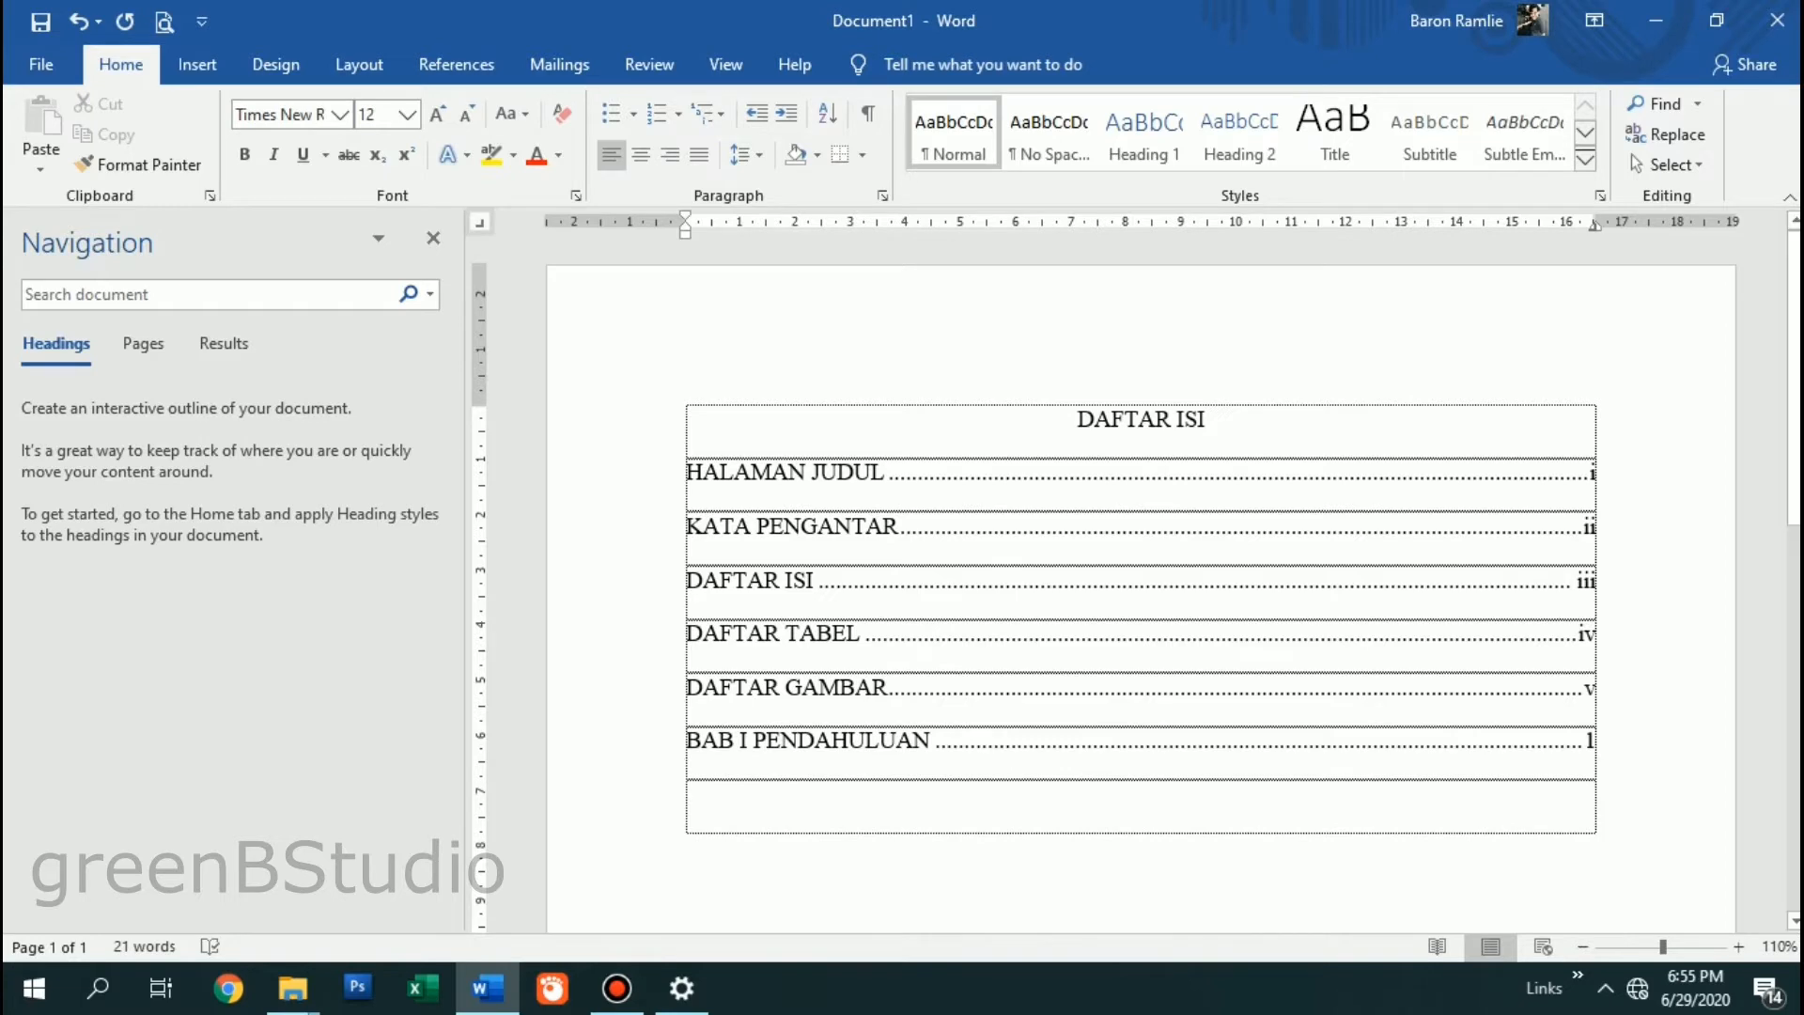
{"action": "scroll", "coordinate": [1141, 601], "scroll_direction": "down", "scroll_amount": 5}
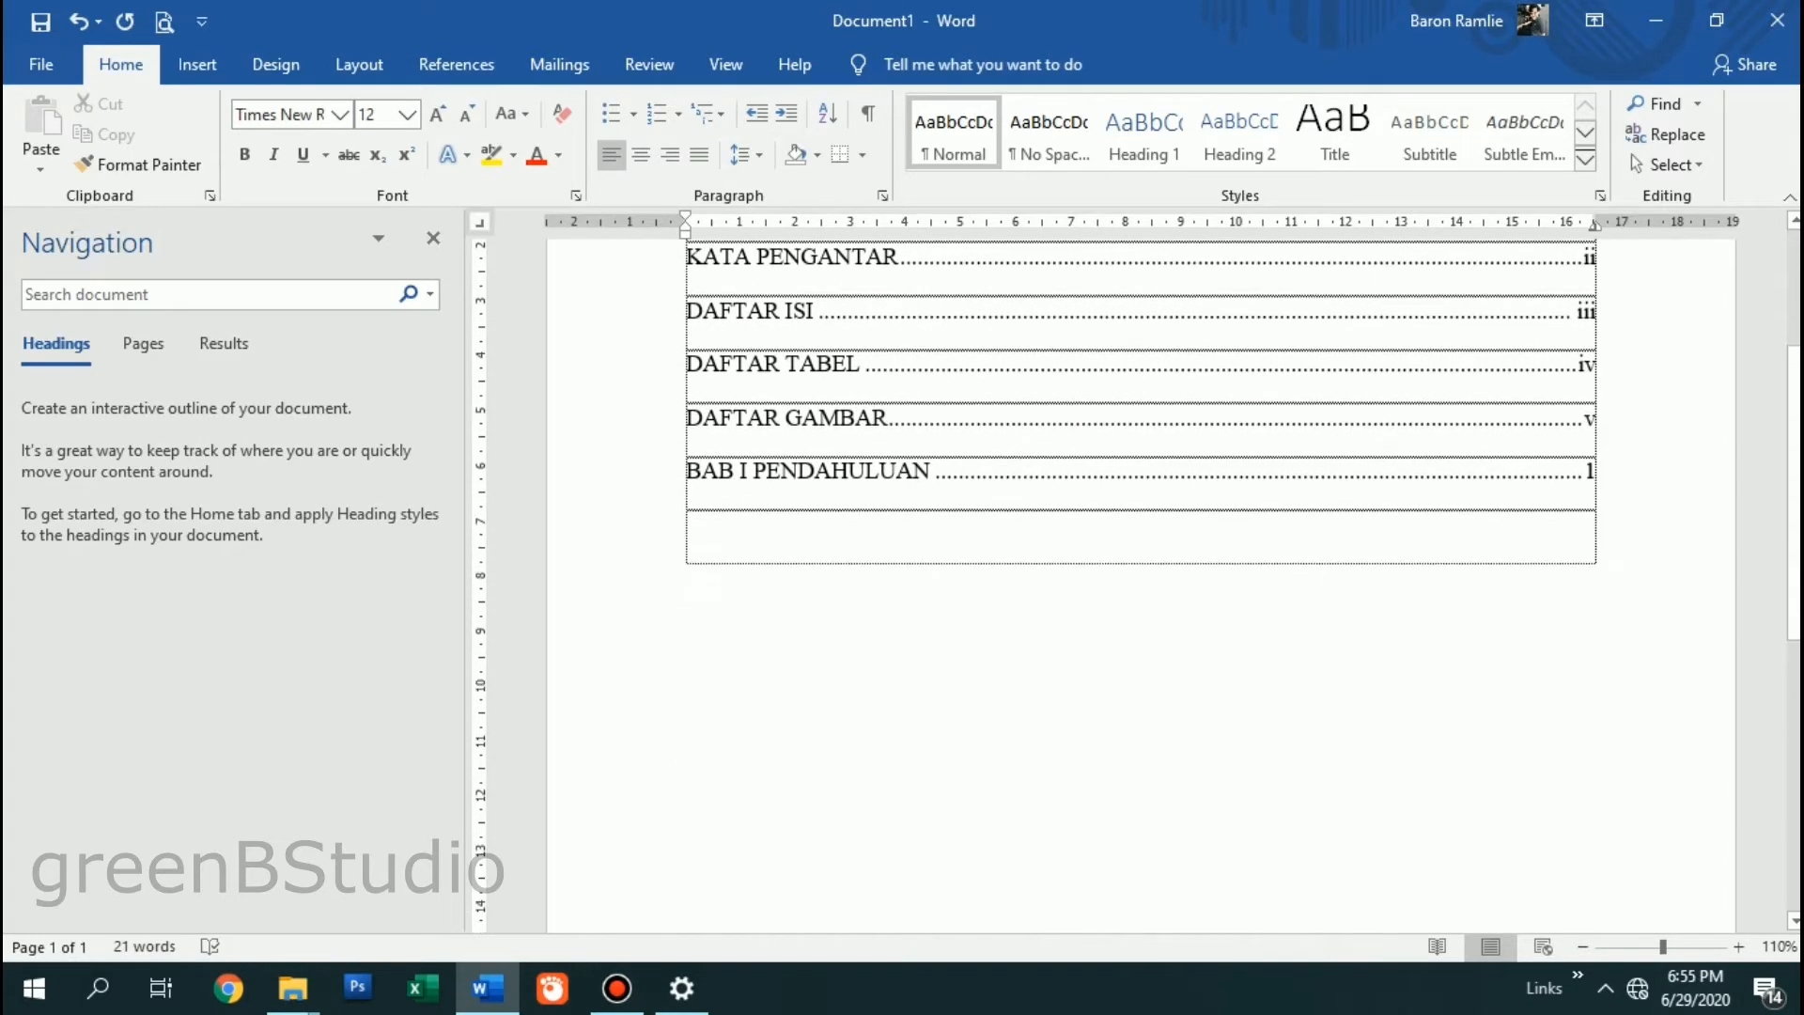
{"action": "scroll", "coordinate": [1140, 601], "scroll_direction": "up", "scroll_amount": 2}
{"action": "scroll", "coordinate": [1141, 601], "scroll_direction": "up", "scroll_amount": 1}
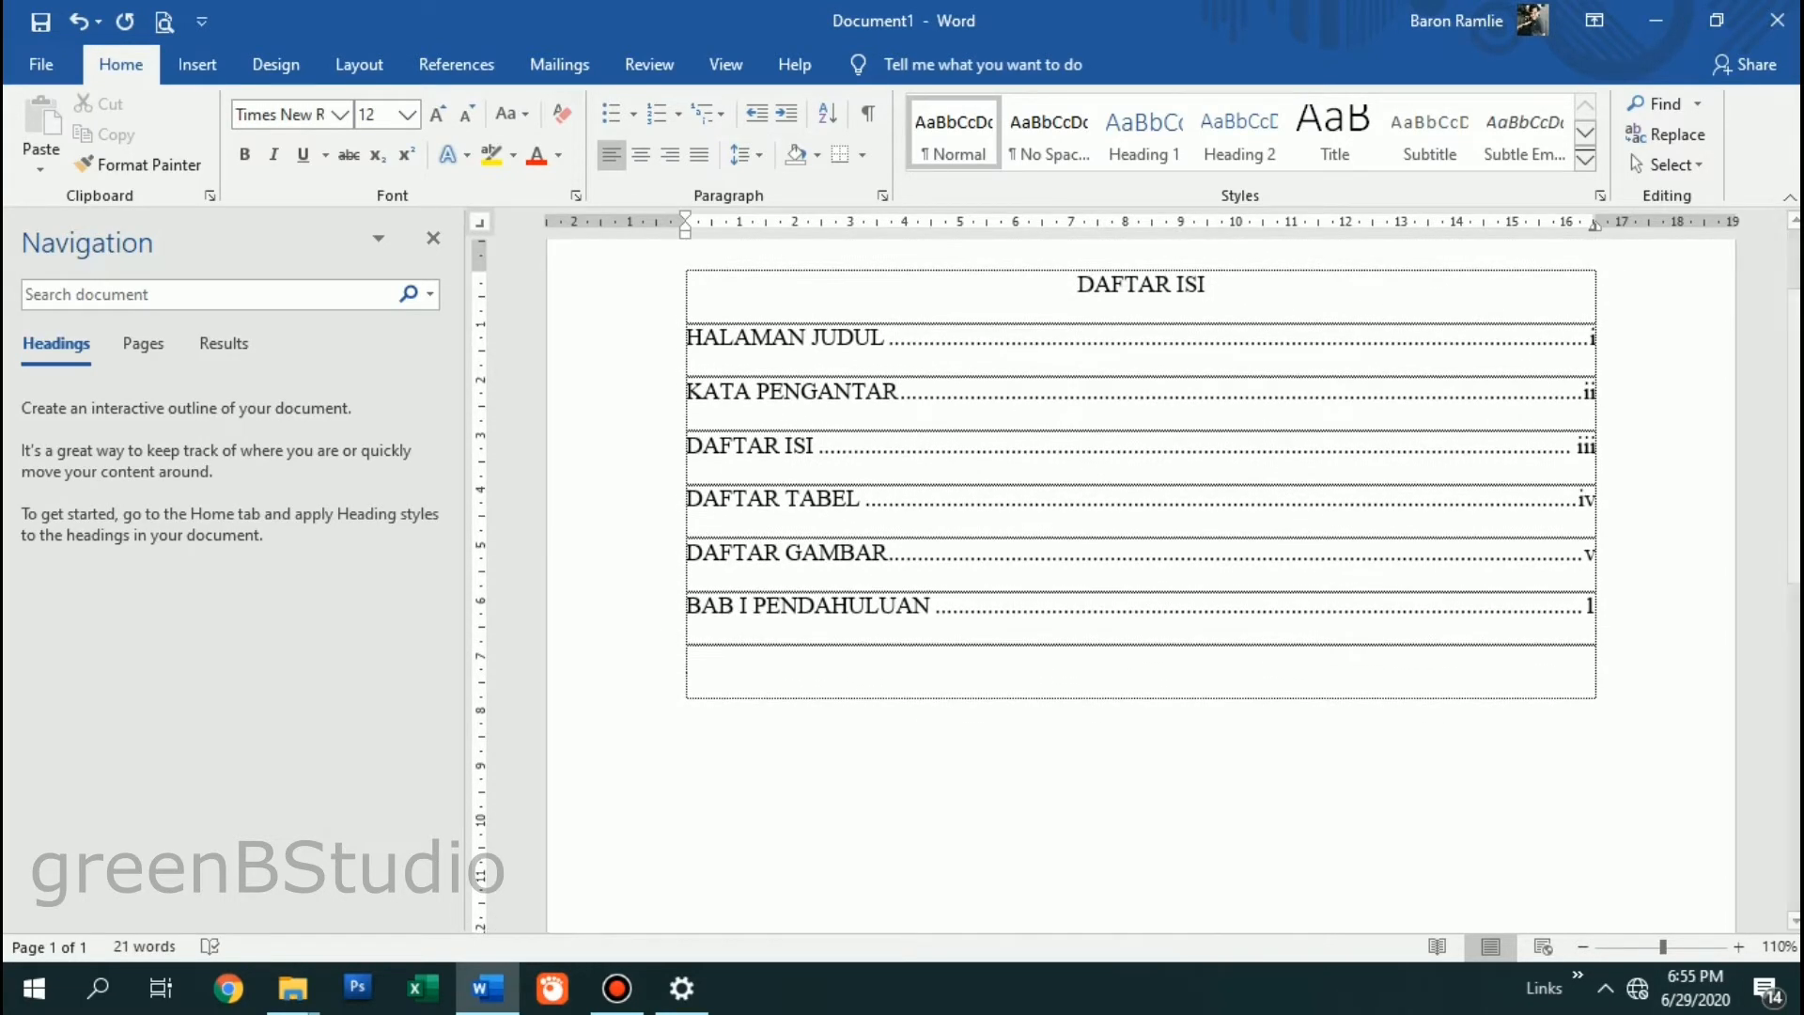
{"action": "left_click", "coordinate": [677, 113]}
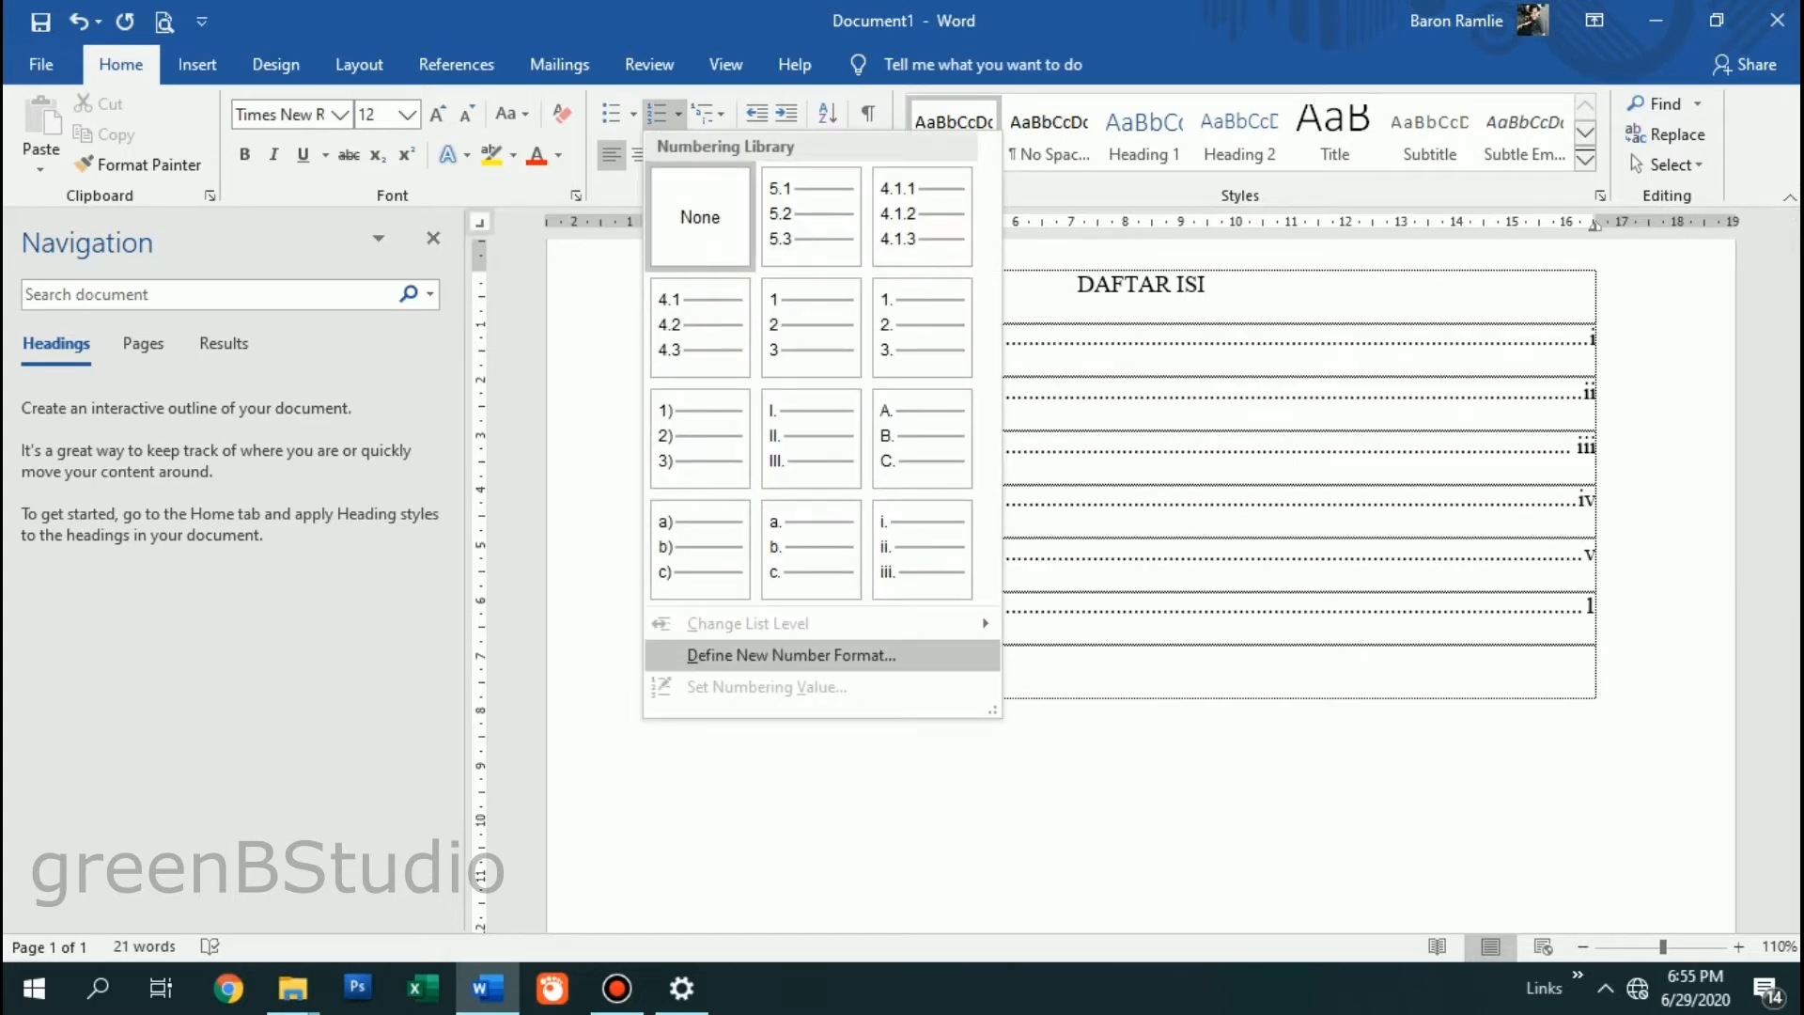
{"action": "left_click", "coordinate": [791, 656]}
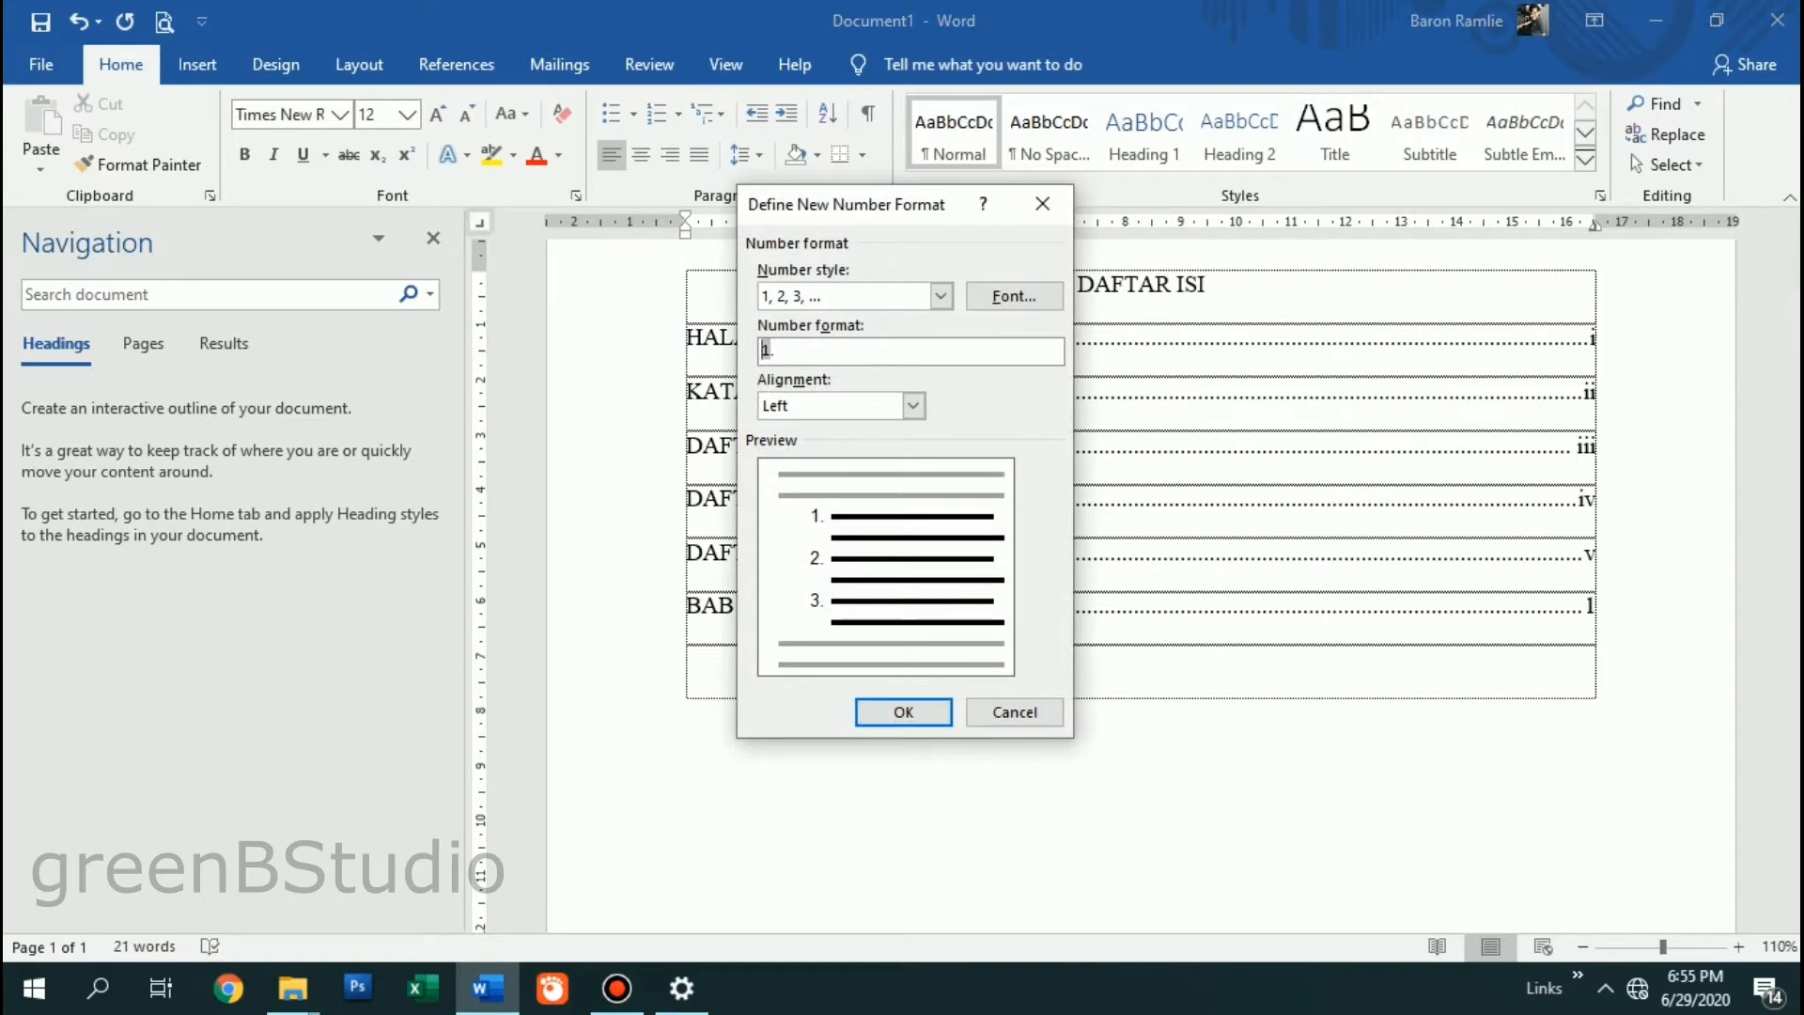
{"action": "type", "text": "1."}
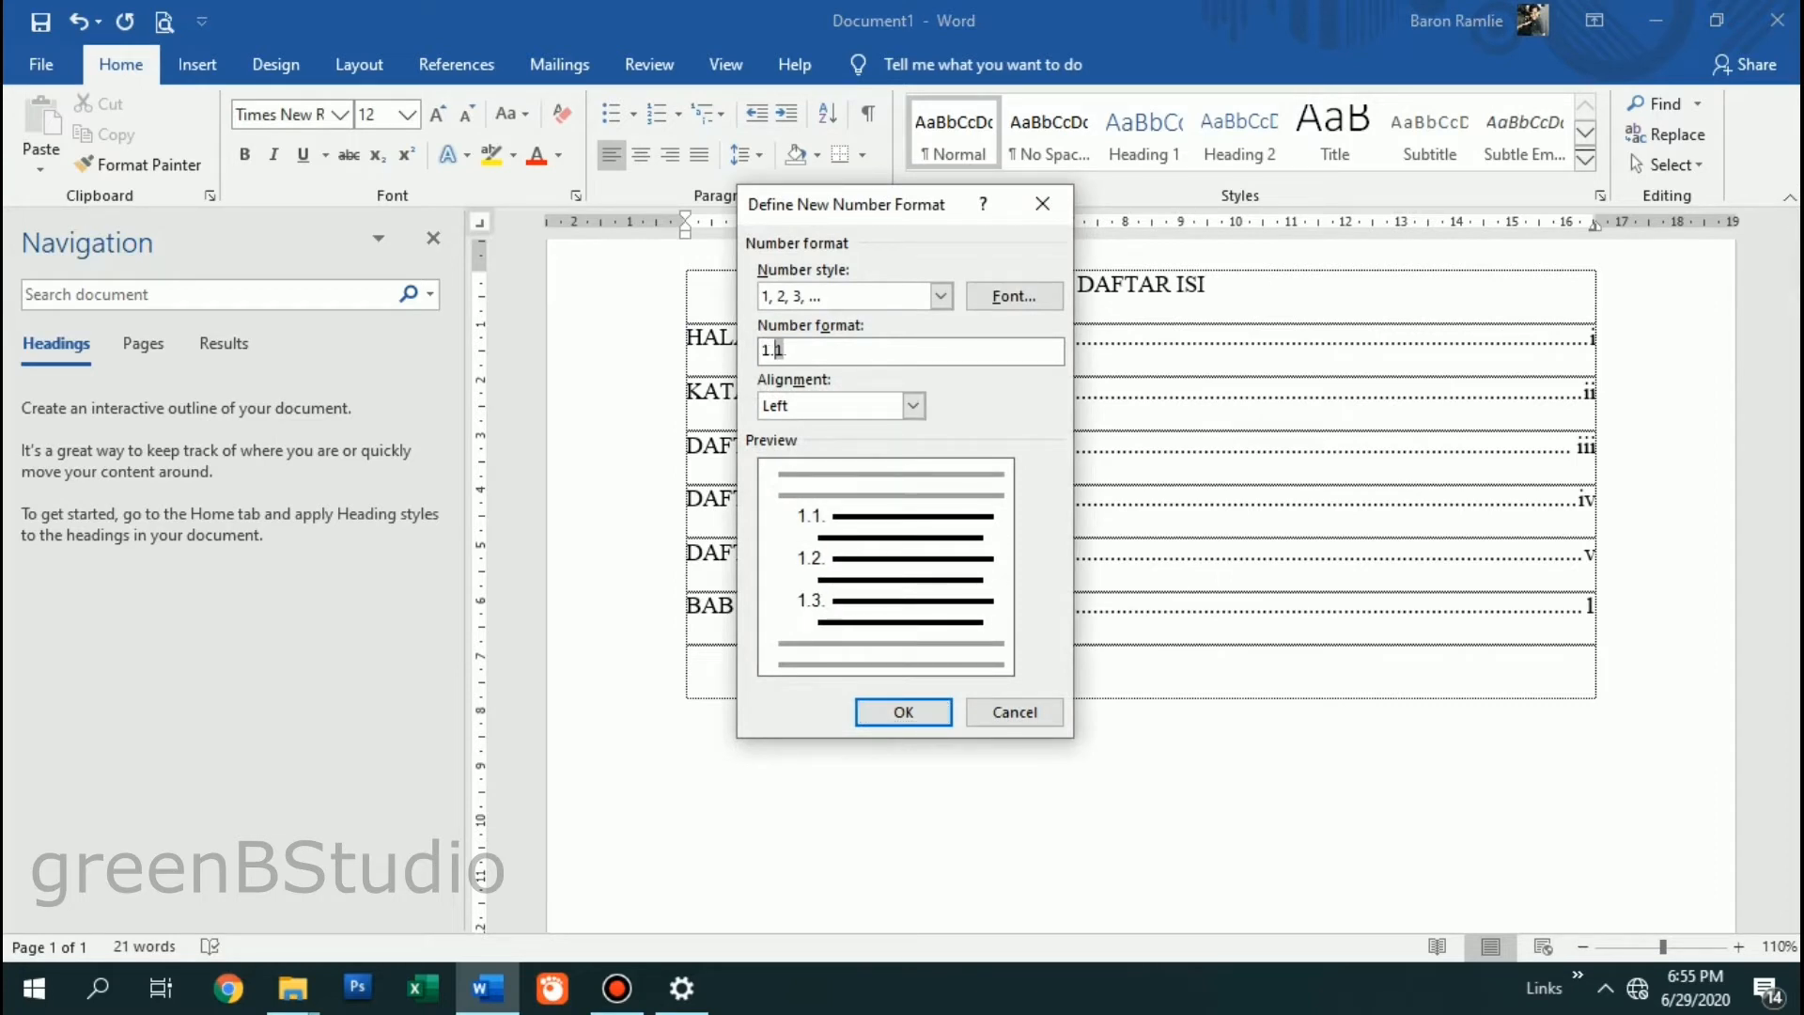
{"action": "key", "text": "End"}
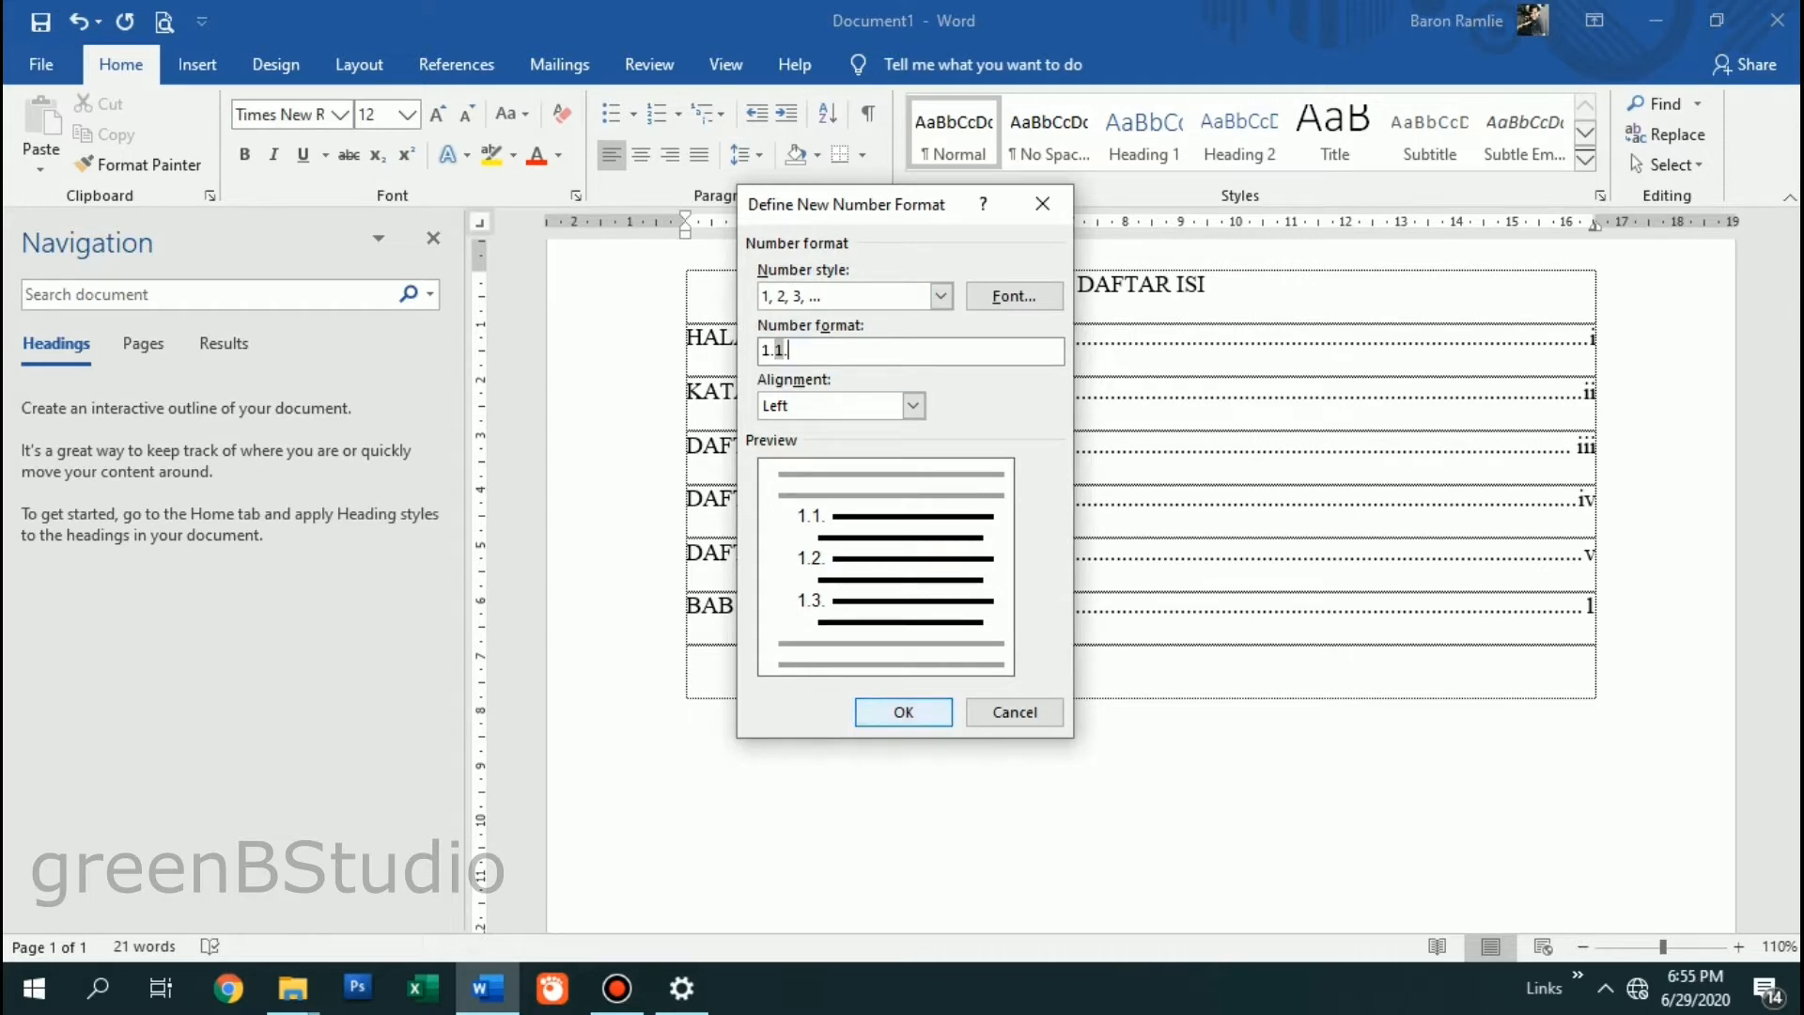
{"action": "key", "text": "Return"}
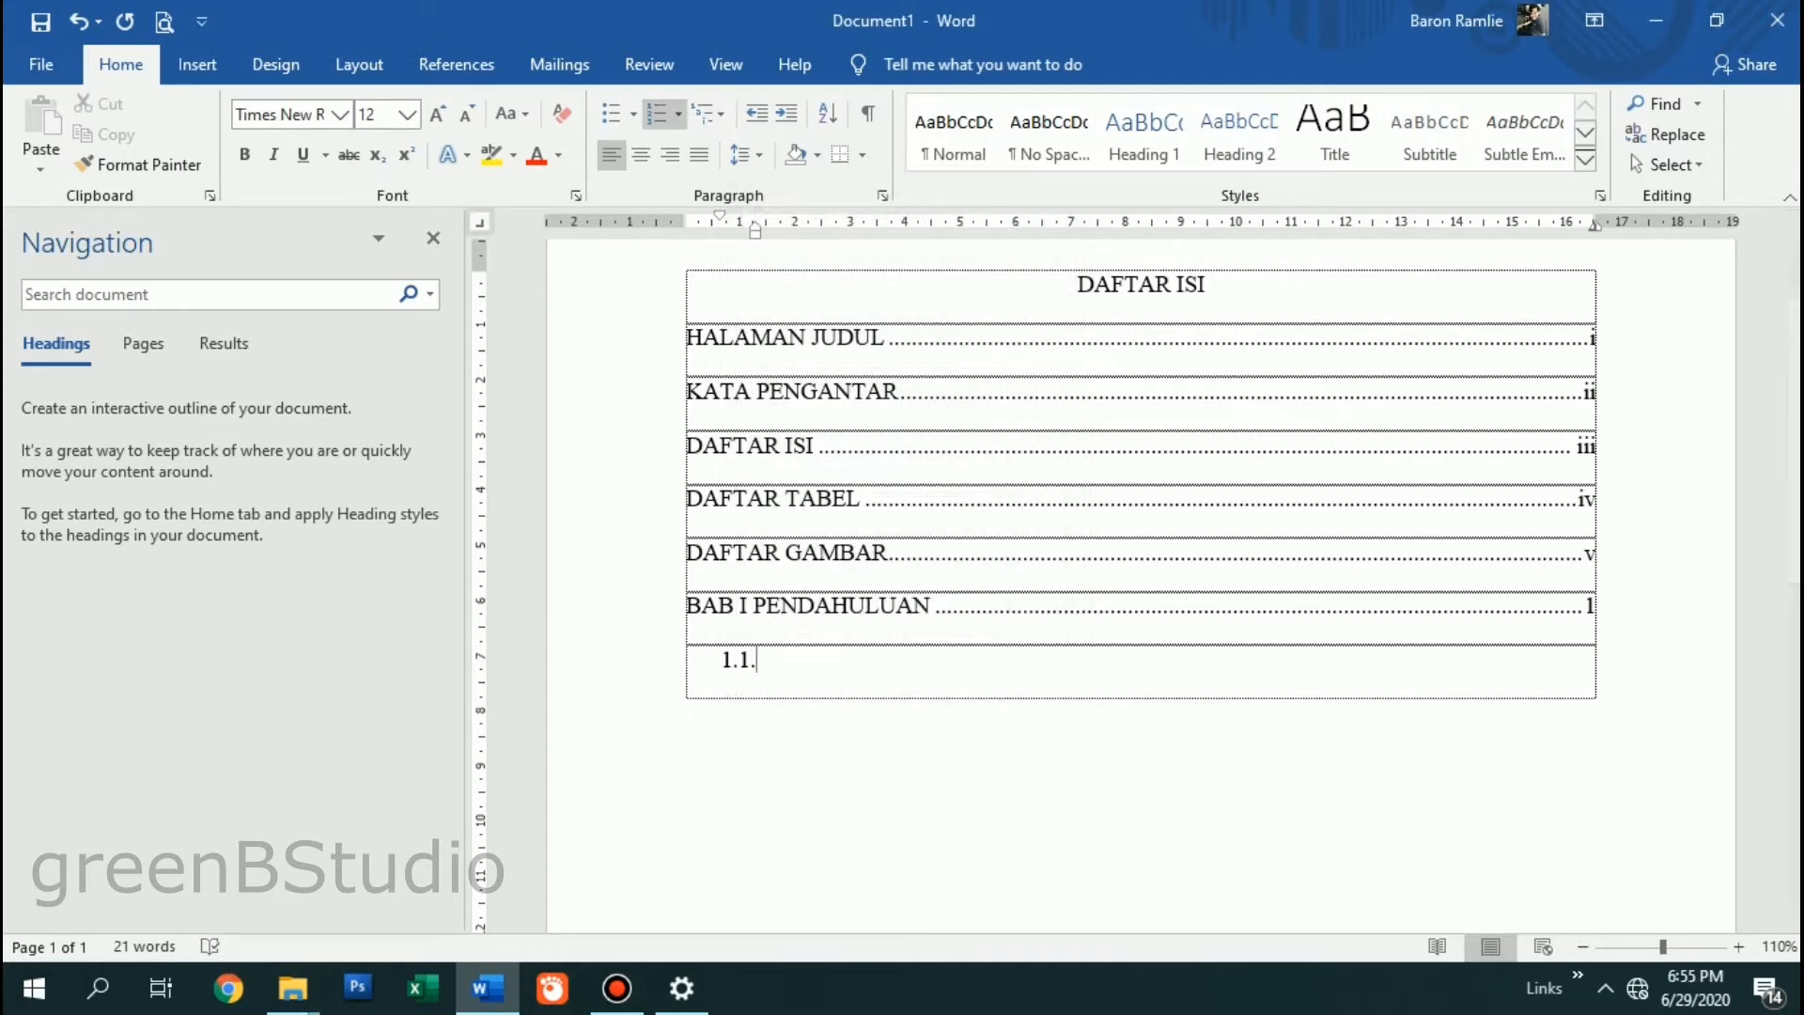
{"action": "left_click_drag", "start_coordinate": [756, 228], "coordinate": [782, 227]}
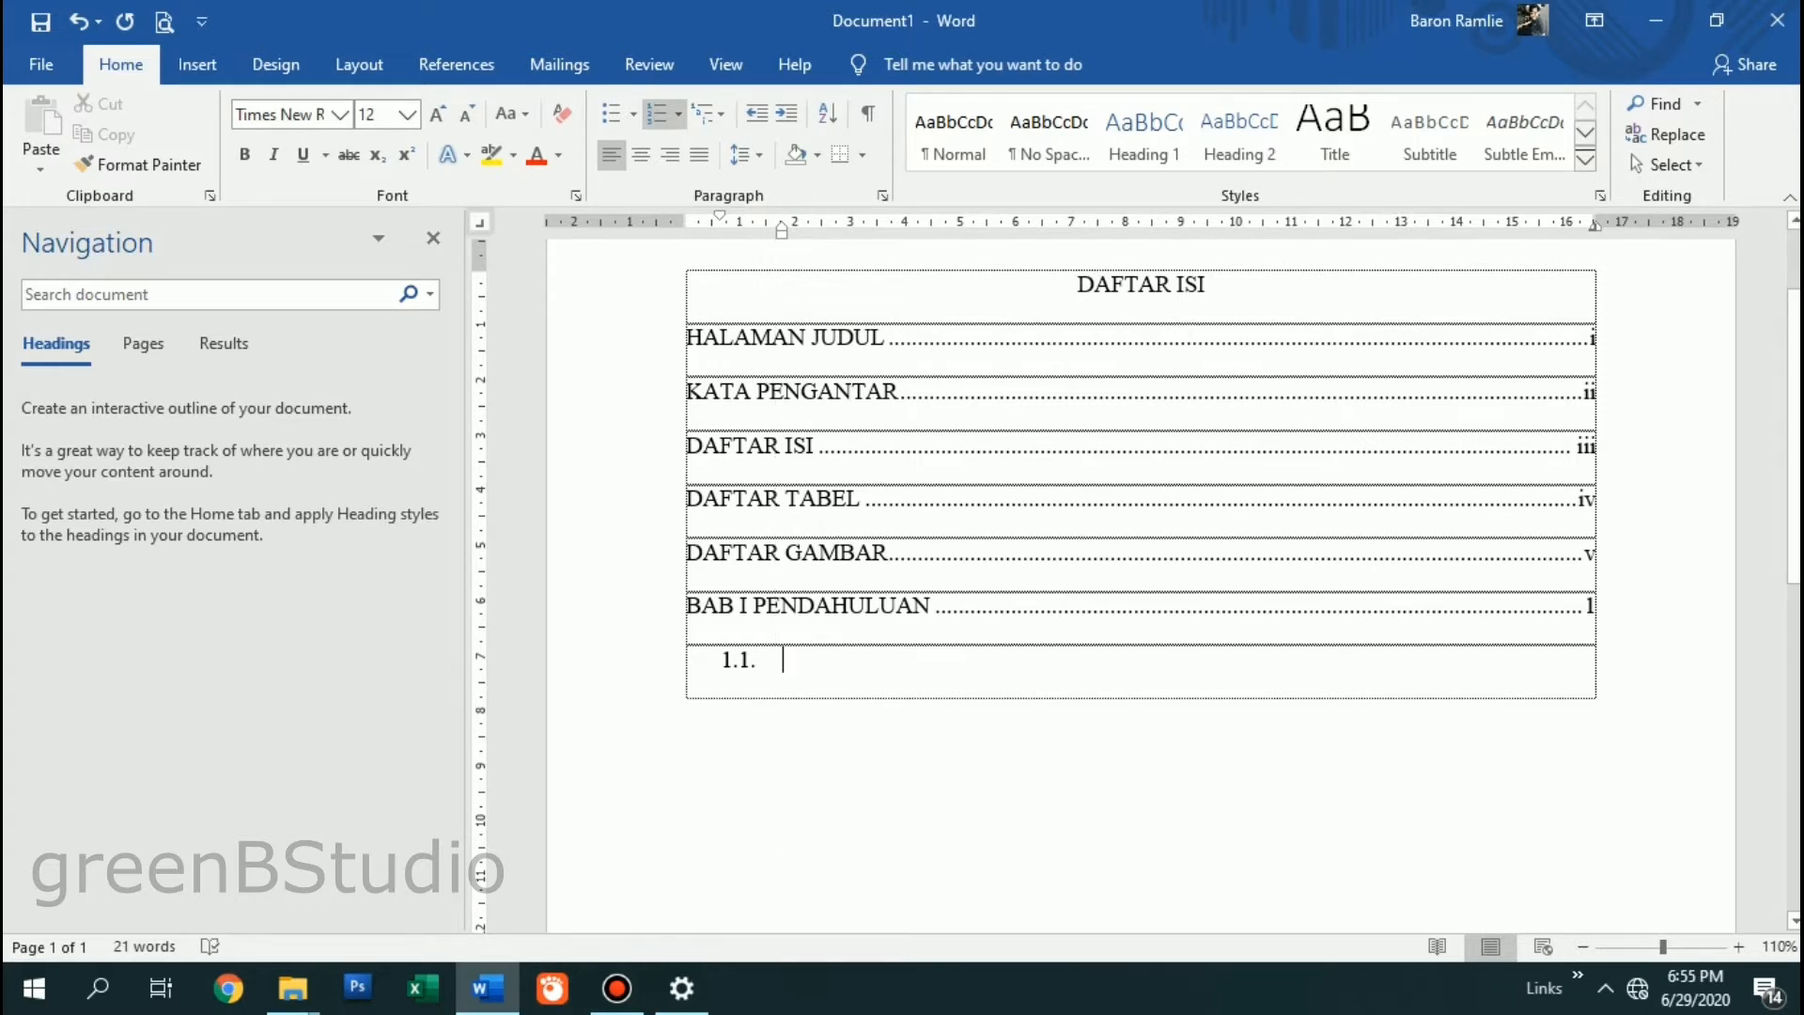
Step: Fill the 1.1. row with Latar Belakang, a dotted leader and page number 1
{"action": "type", "text": "Latar Belakang"}
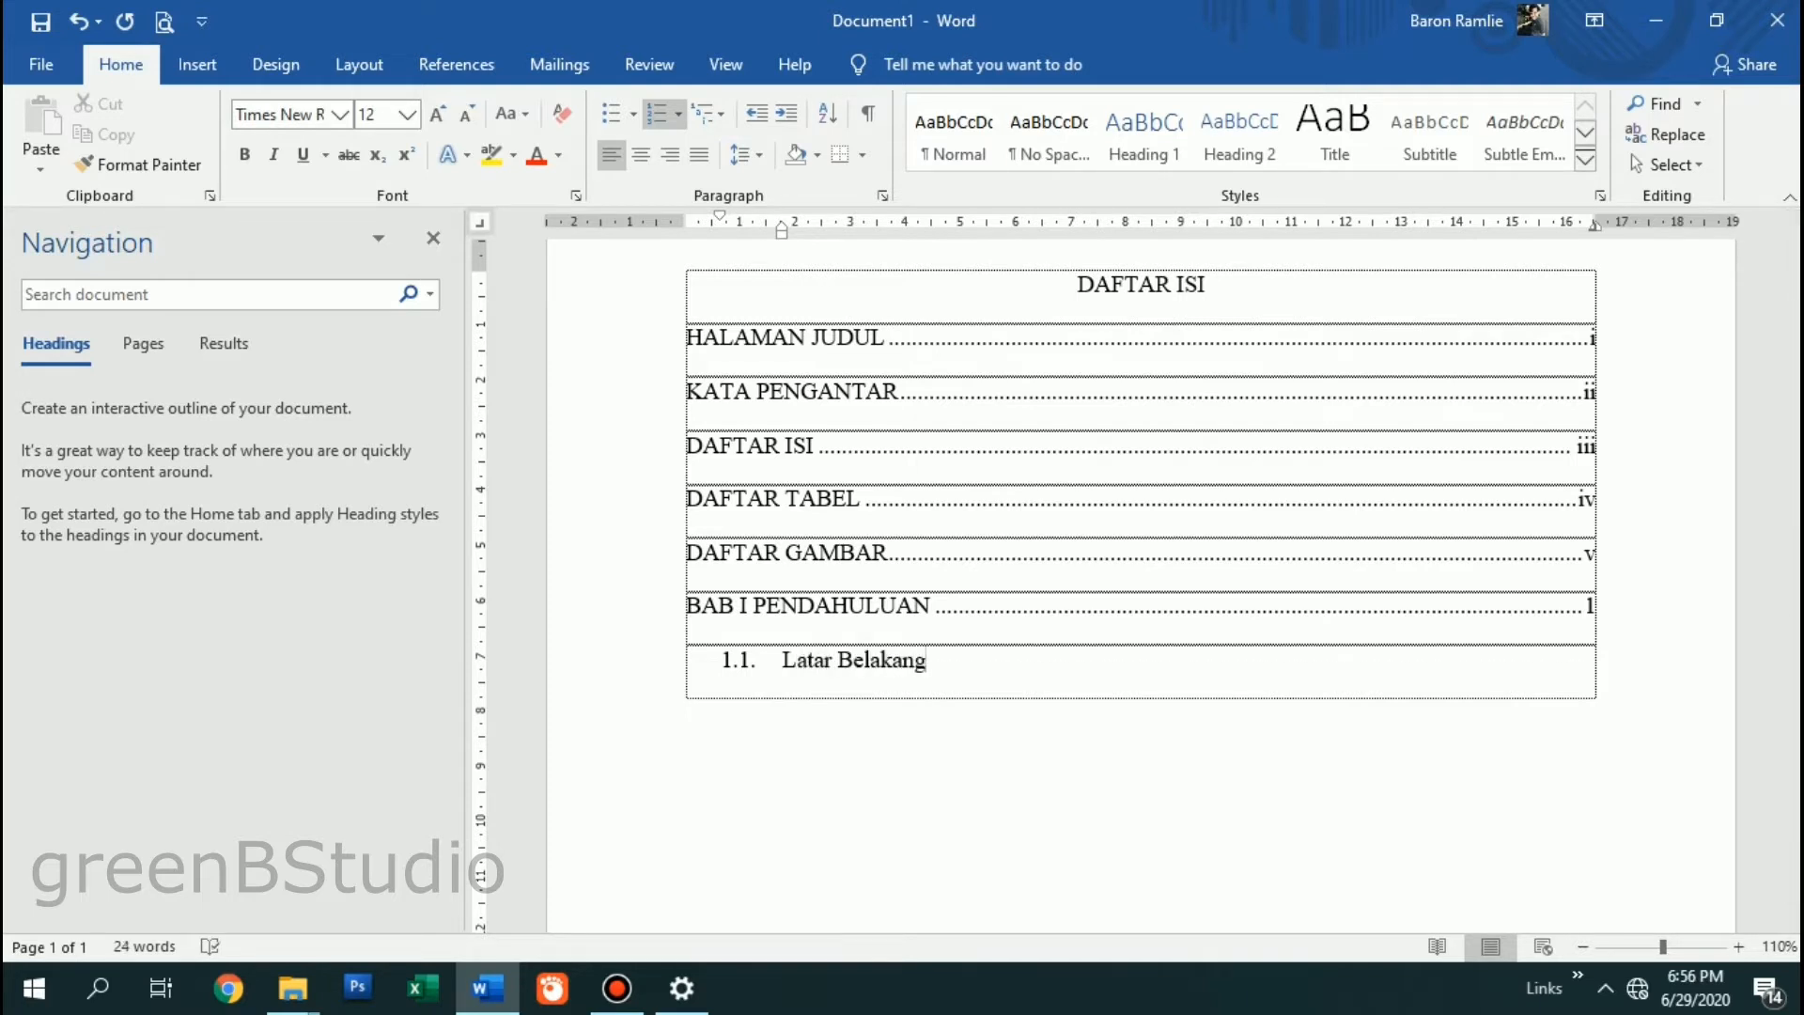
{"action": "key", "text": "Tab"}
{"action": "type", "text": "1"}
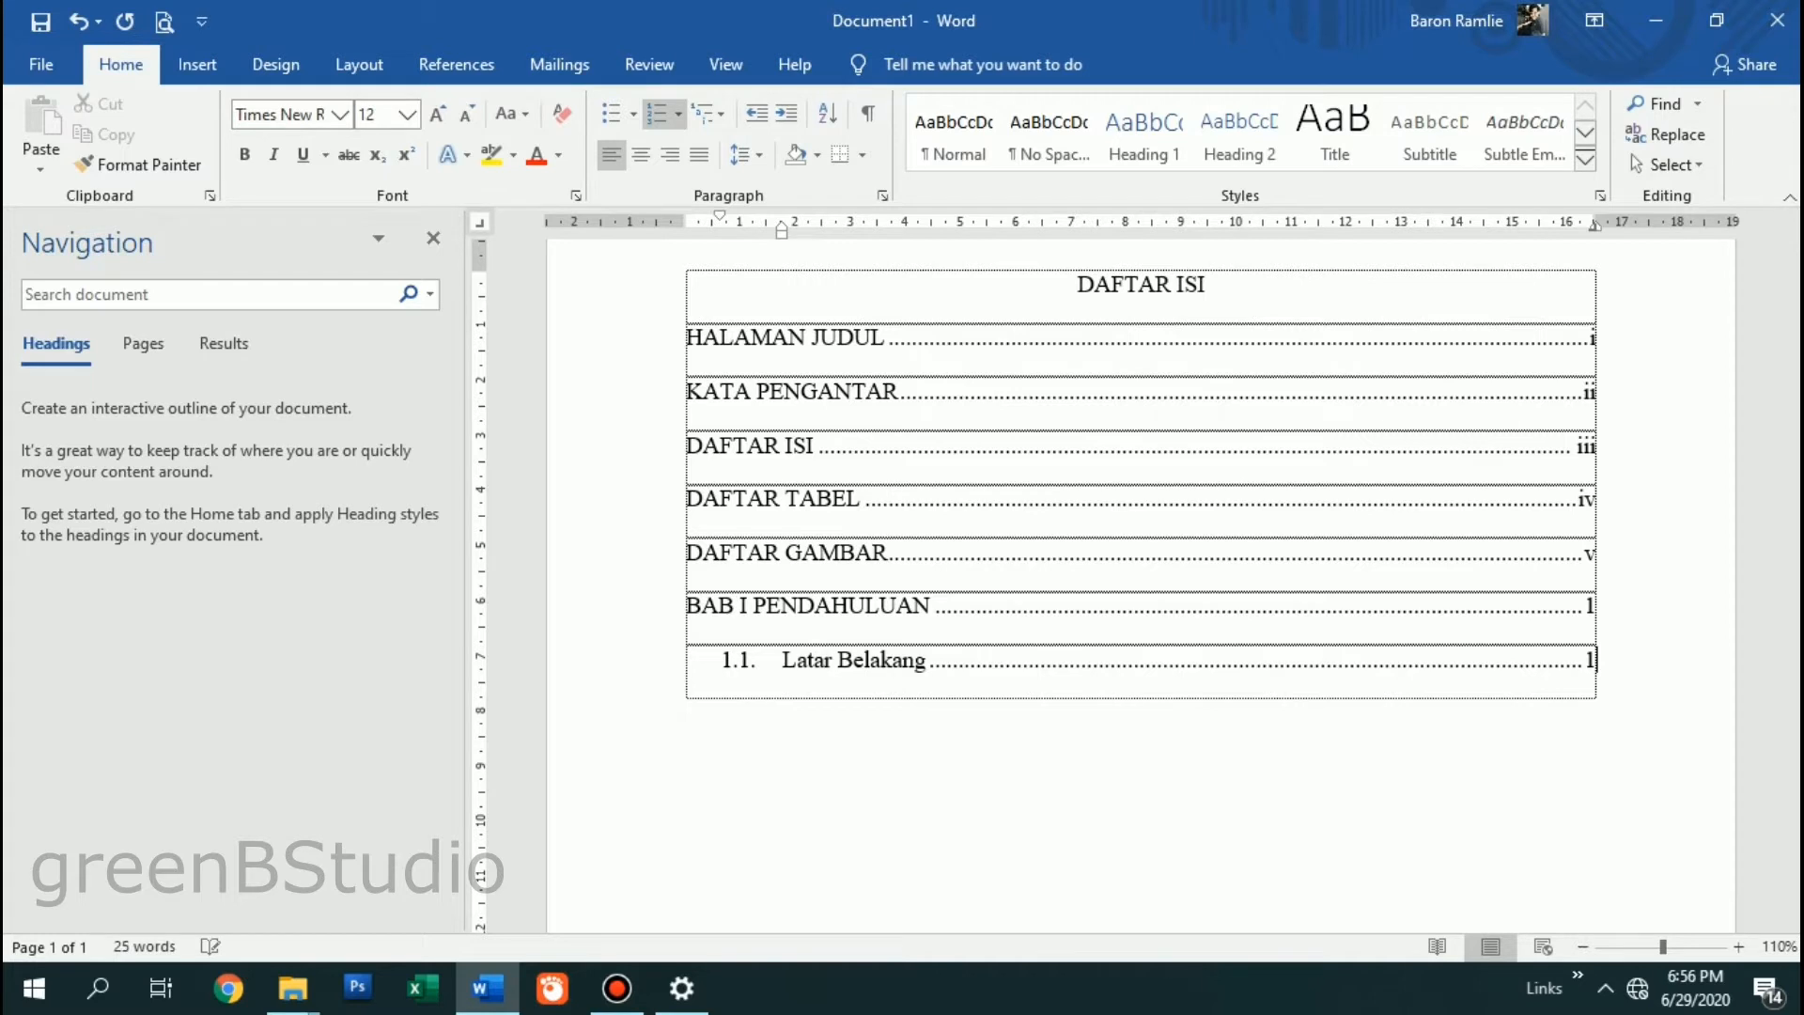
Step: Add a numbered 1.2. row for Rumusan Masalah with a dotted leader and page number 4
{"action": "key", "text": "Tab"}
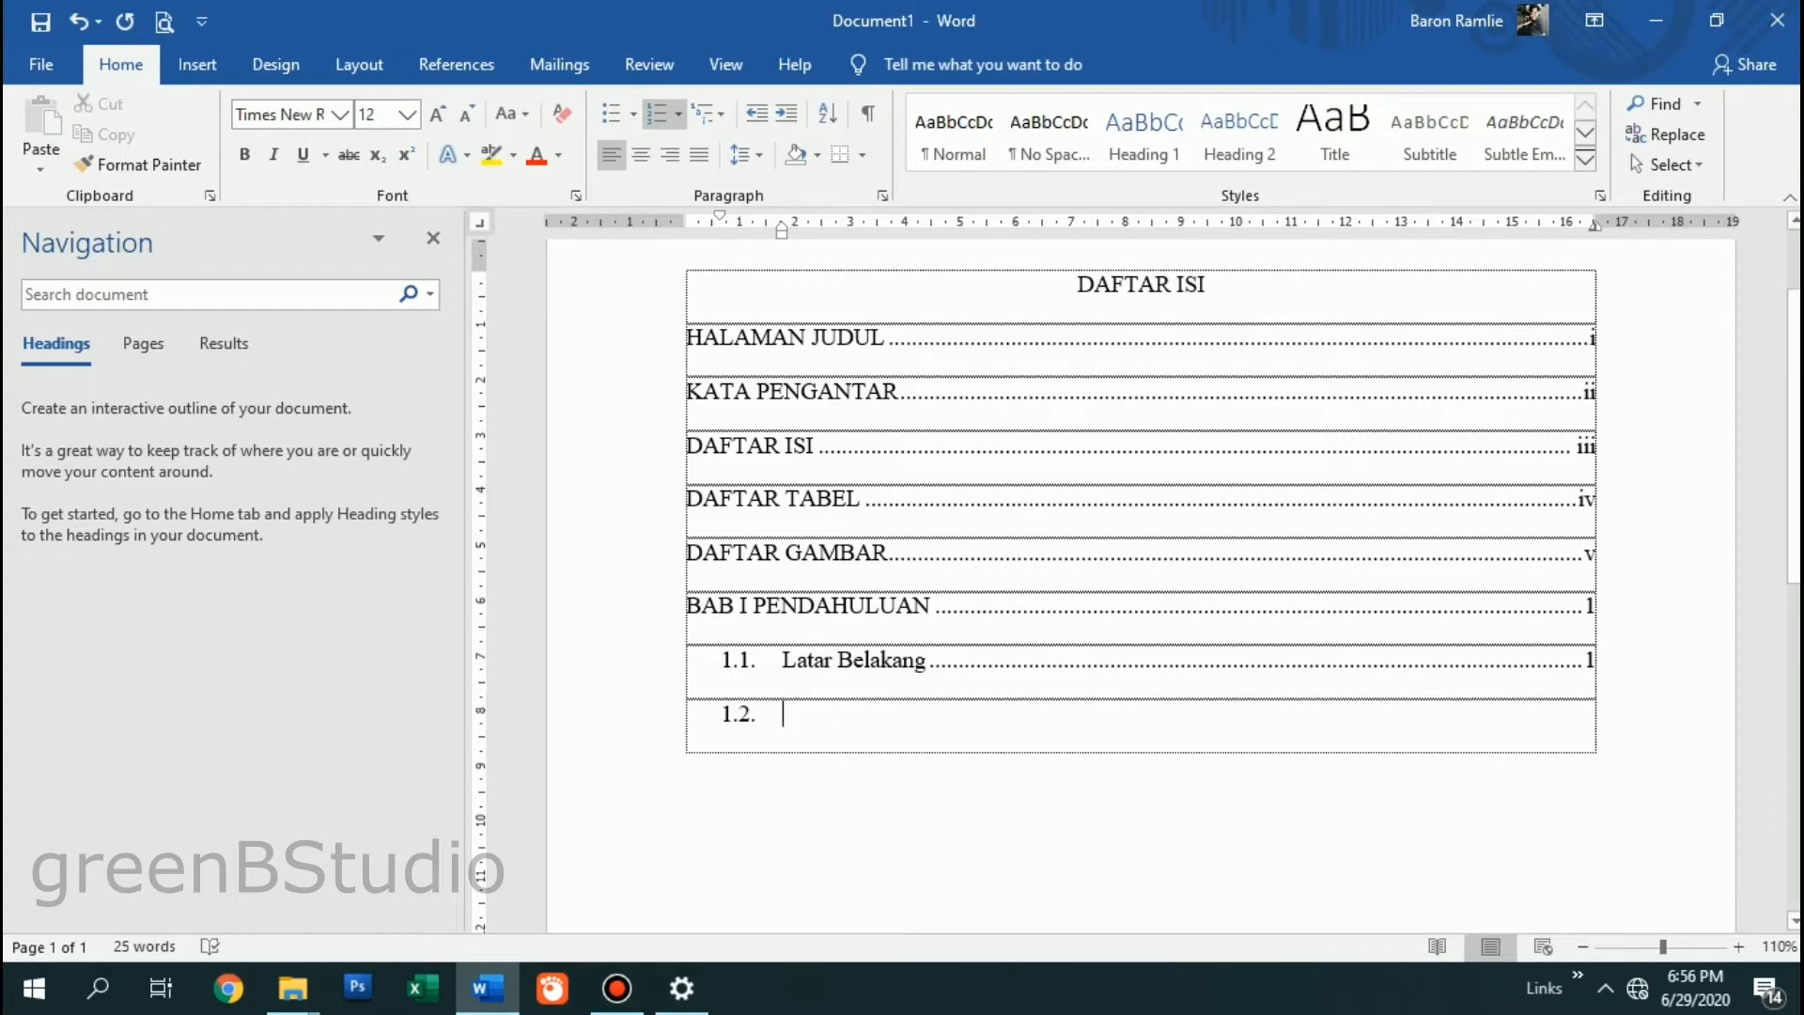
{"action": "type", "text": "Rum"}
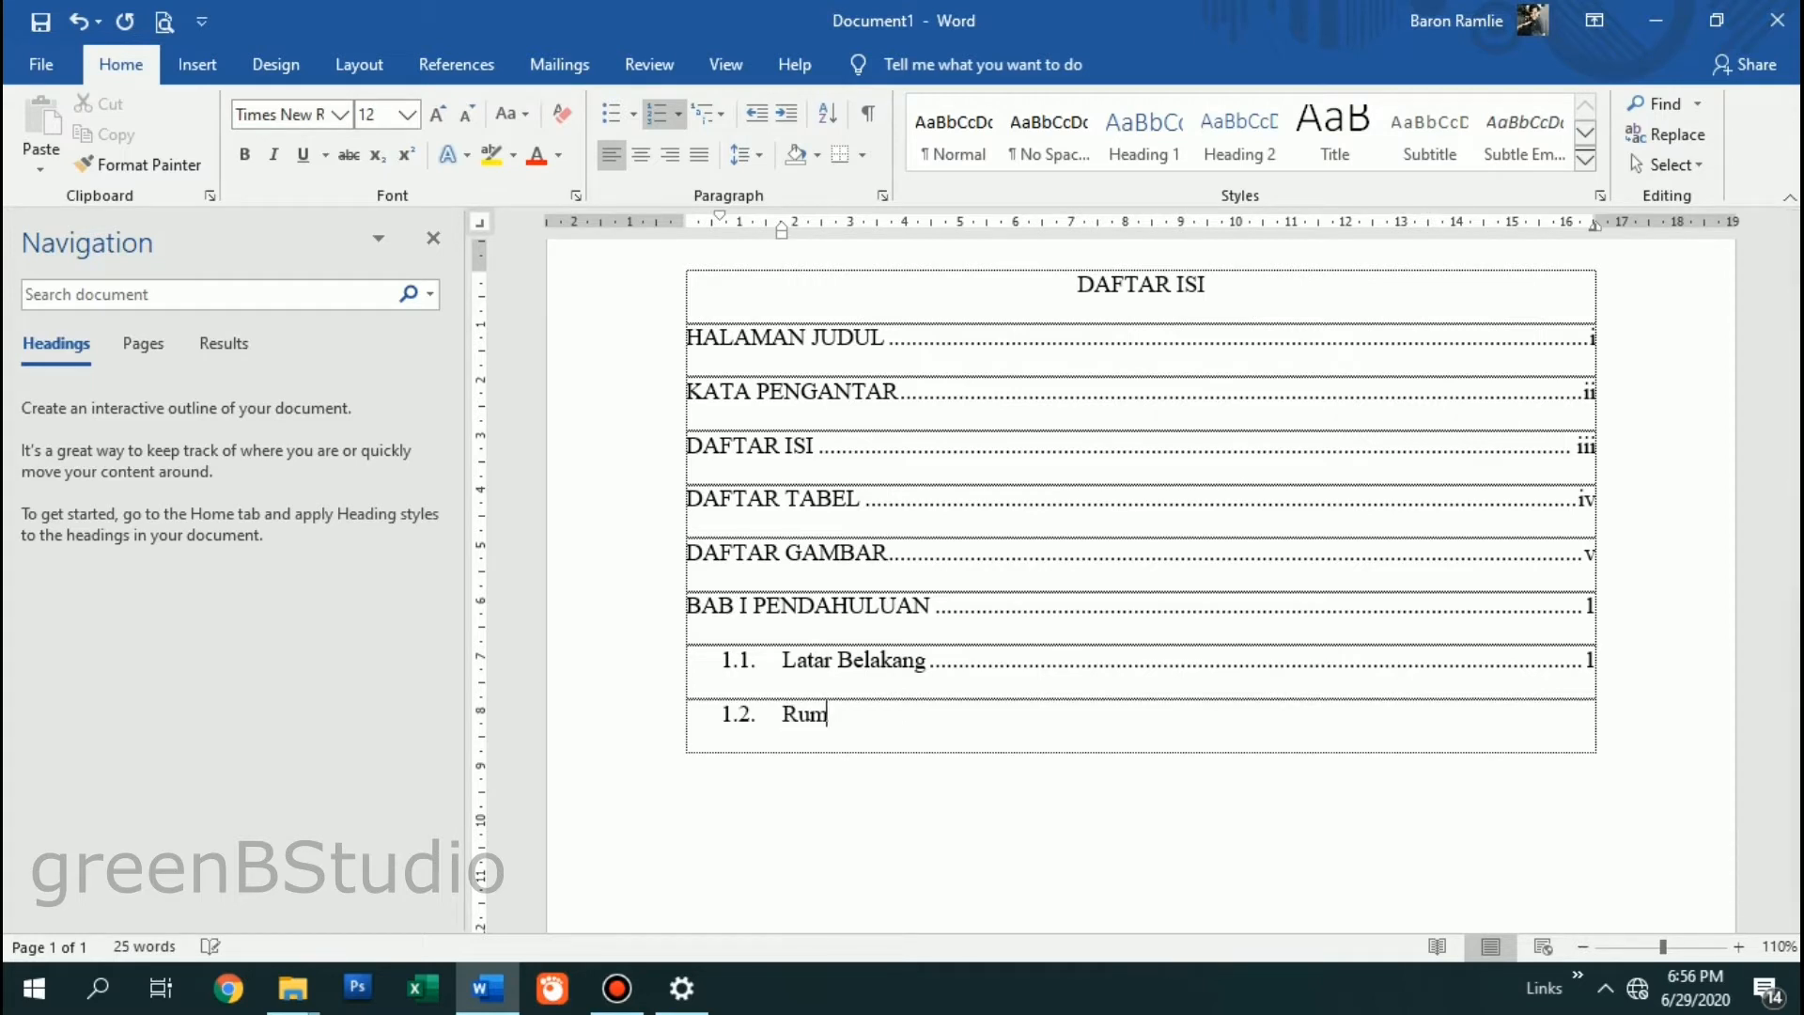
{"action": "type", "text": "usan Masalah"}
{"action": "key", "text": "Tab"}
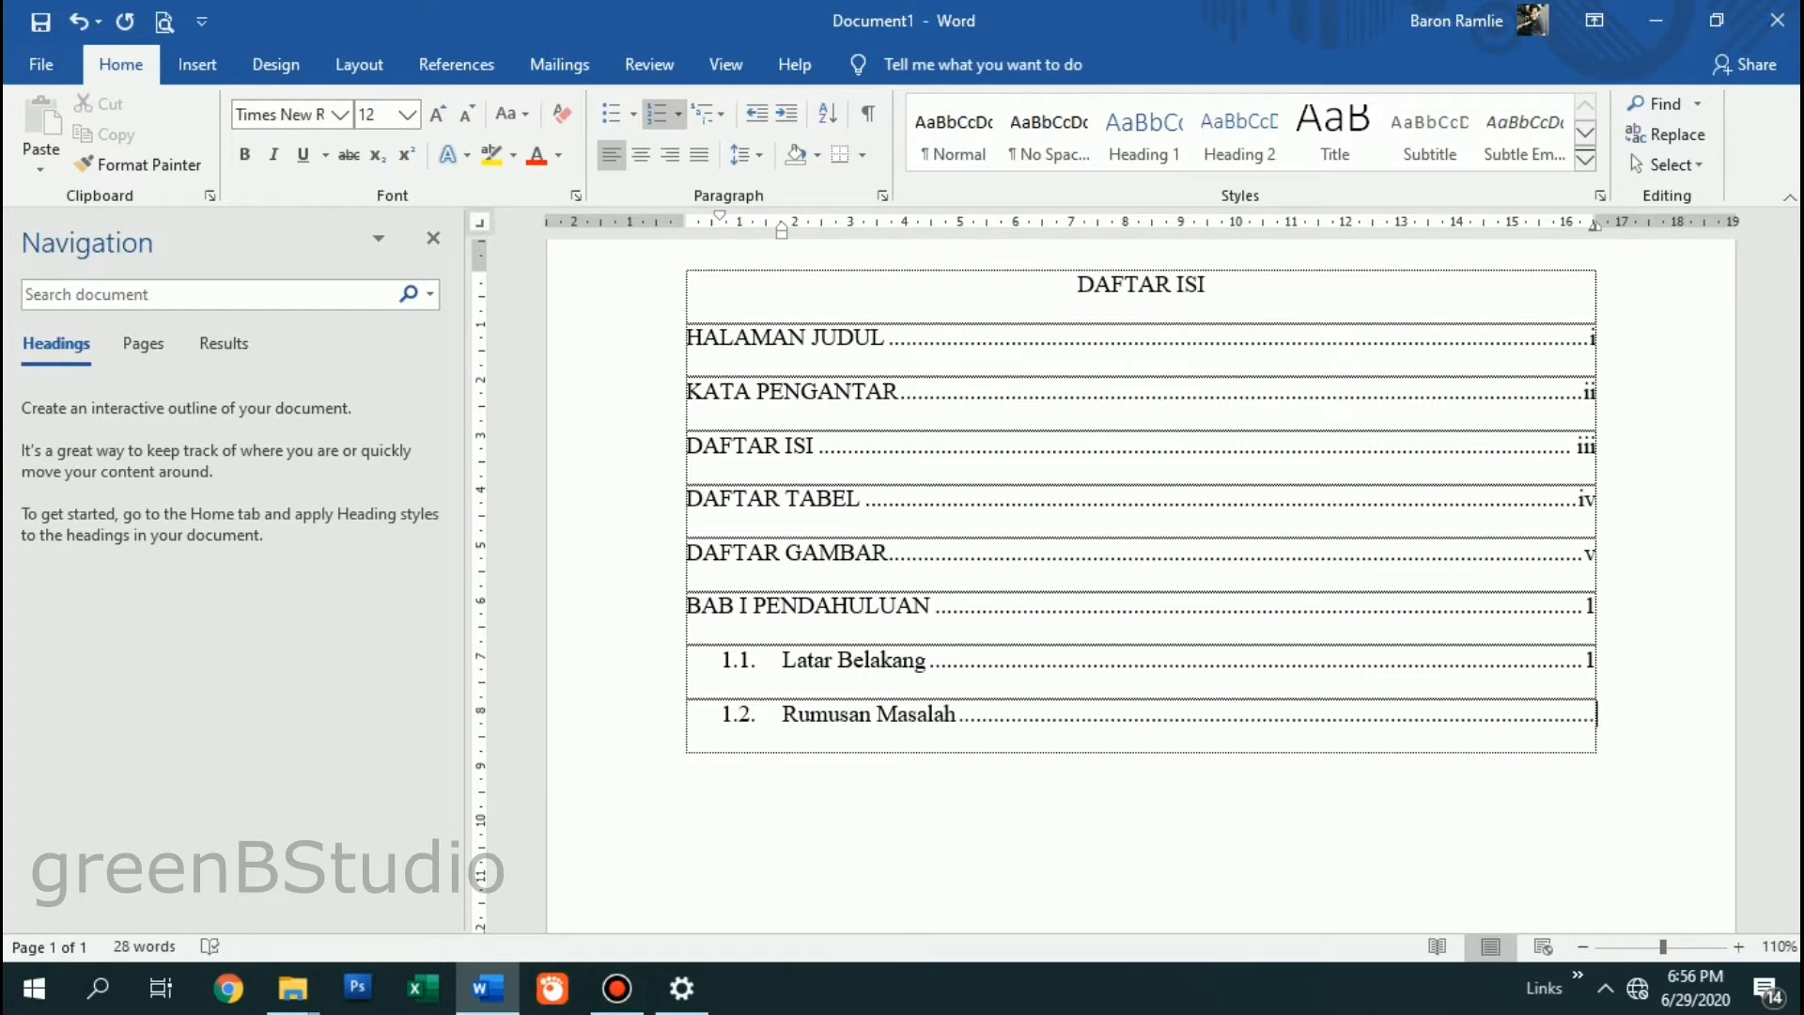
{"action": "type", "text": "4"}
Step: Add a numbered 1.3. row for Tujuan Penelitian with a dotted leader and page number 4
{"action": "key", "text": "Return"}
{"action": "type", "text": "T"}
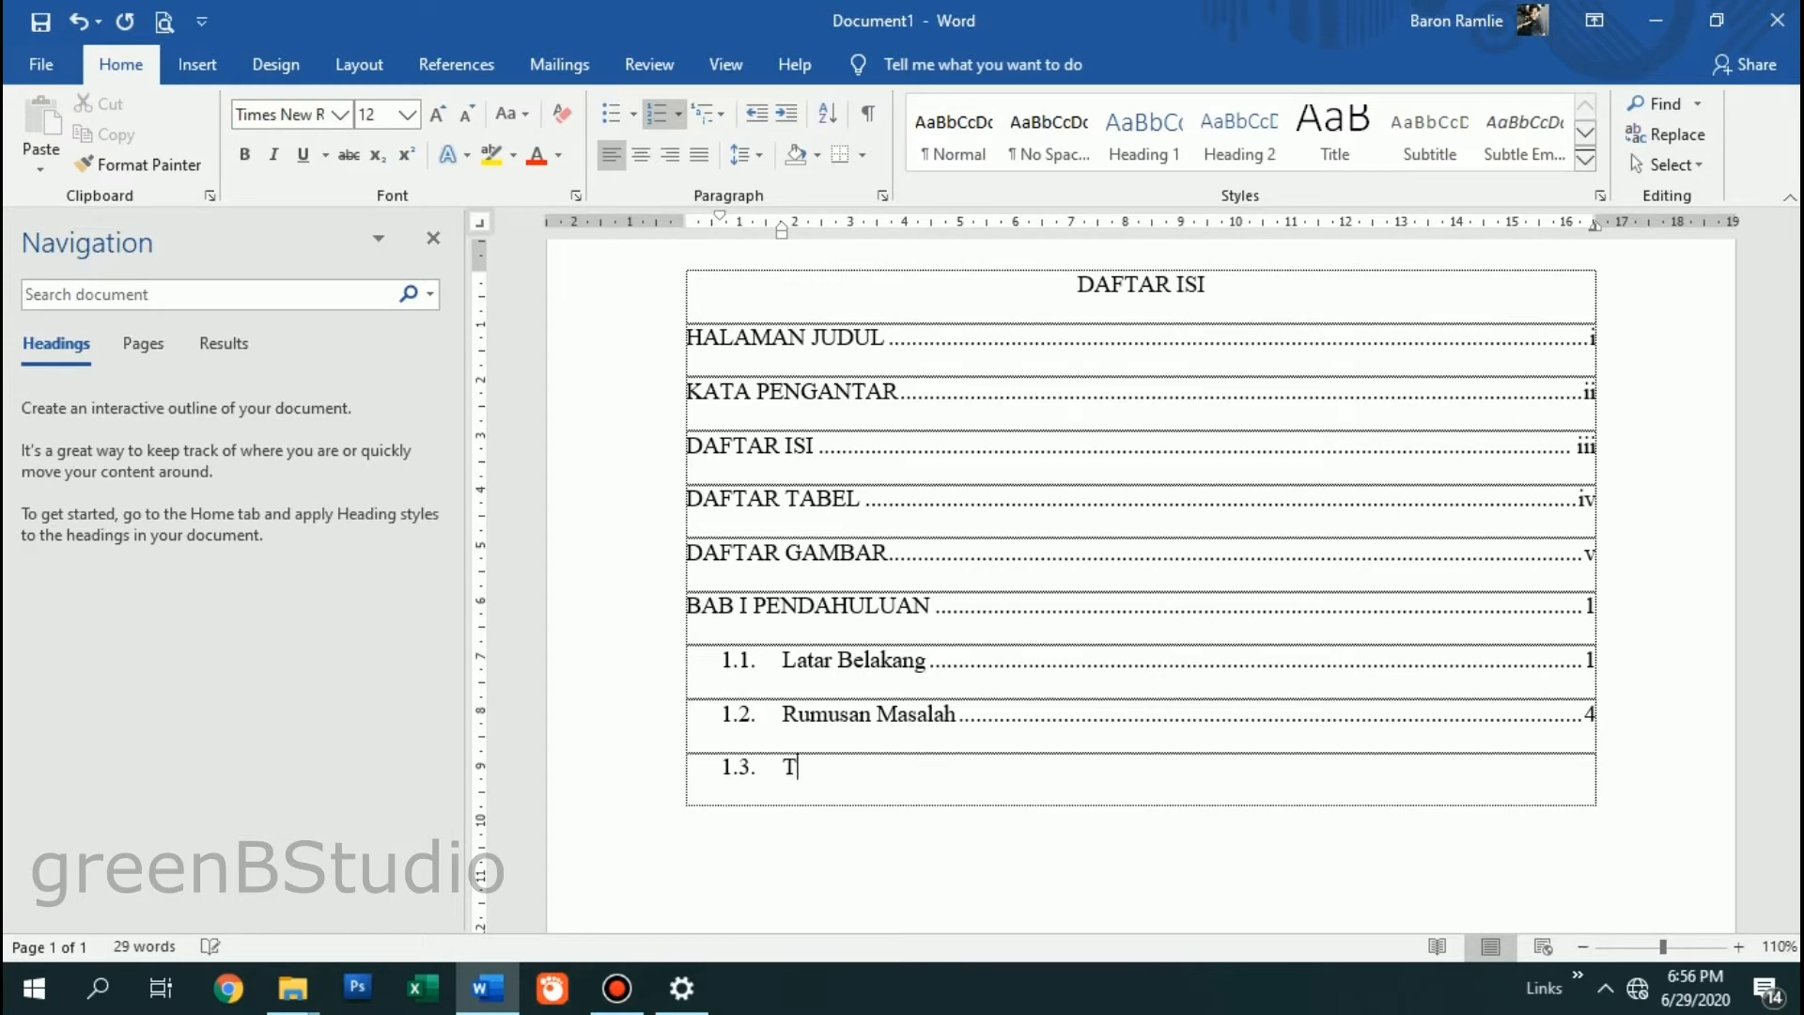
{"action": "type", "text": "ujuan Penelitian"}
{"action": "key", "text": "Tab"}
{"action": "type", "text": "4"}
Step: Add a numbered 1.4. row for Manfaat Penelitian with a dotted leader and page number 5
{"action": "key", "text": "Return"}
{"action": "type", "text": "Manfaat Penelitian"}
{"action": "key", "text": "Tab"}
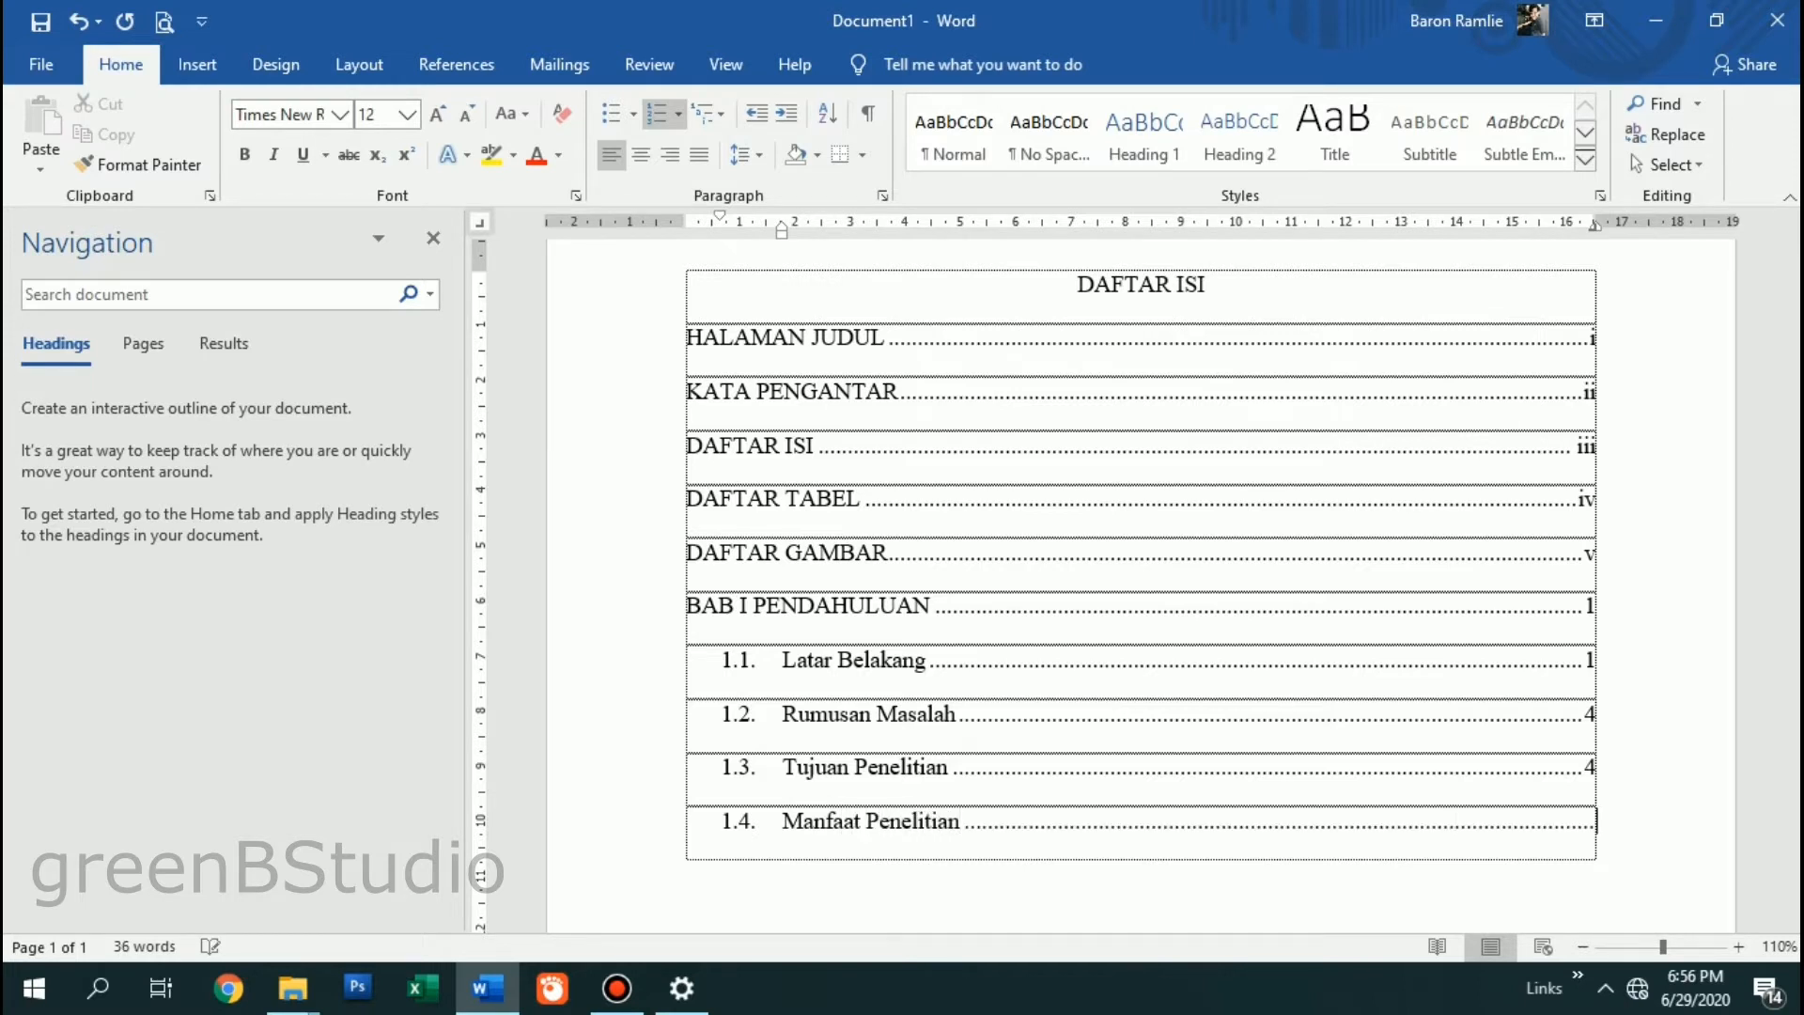
{"action": "type", "text": "5"}
Step: Add an unnumbered, unindented BAB II TINJAUAN PUSTAKA entry row with a dotted leader and page number 6
{"action": "key", "text": "Return"}
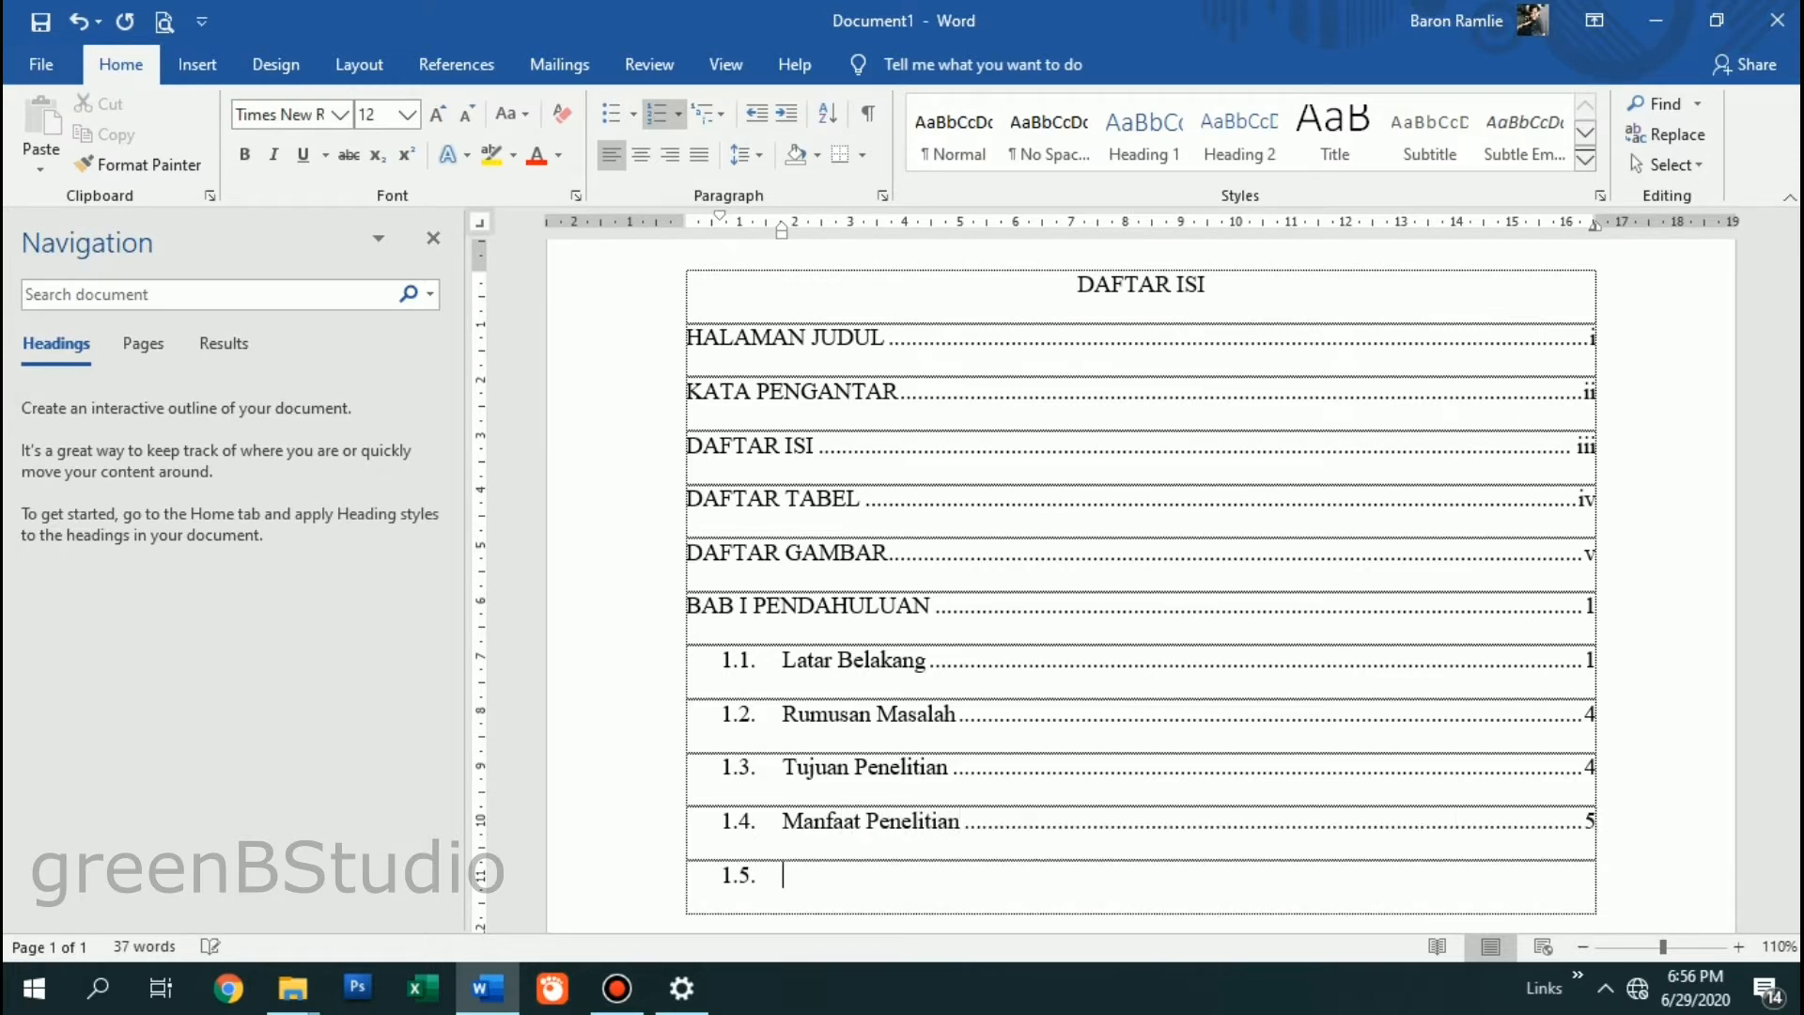
{"action": "key", "text": "BackSpace"}
{"action": "key", "text": "BackSpace"}
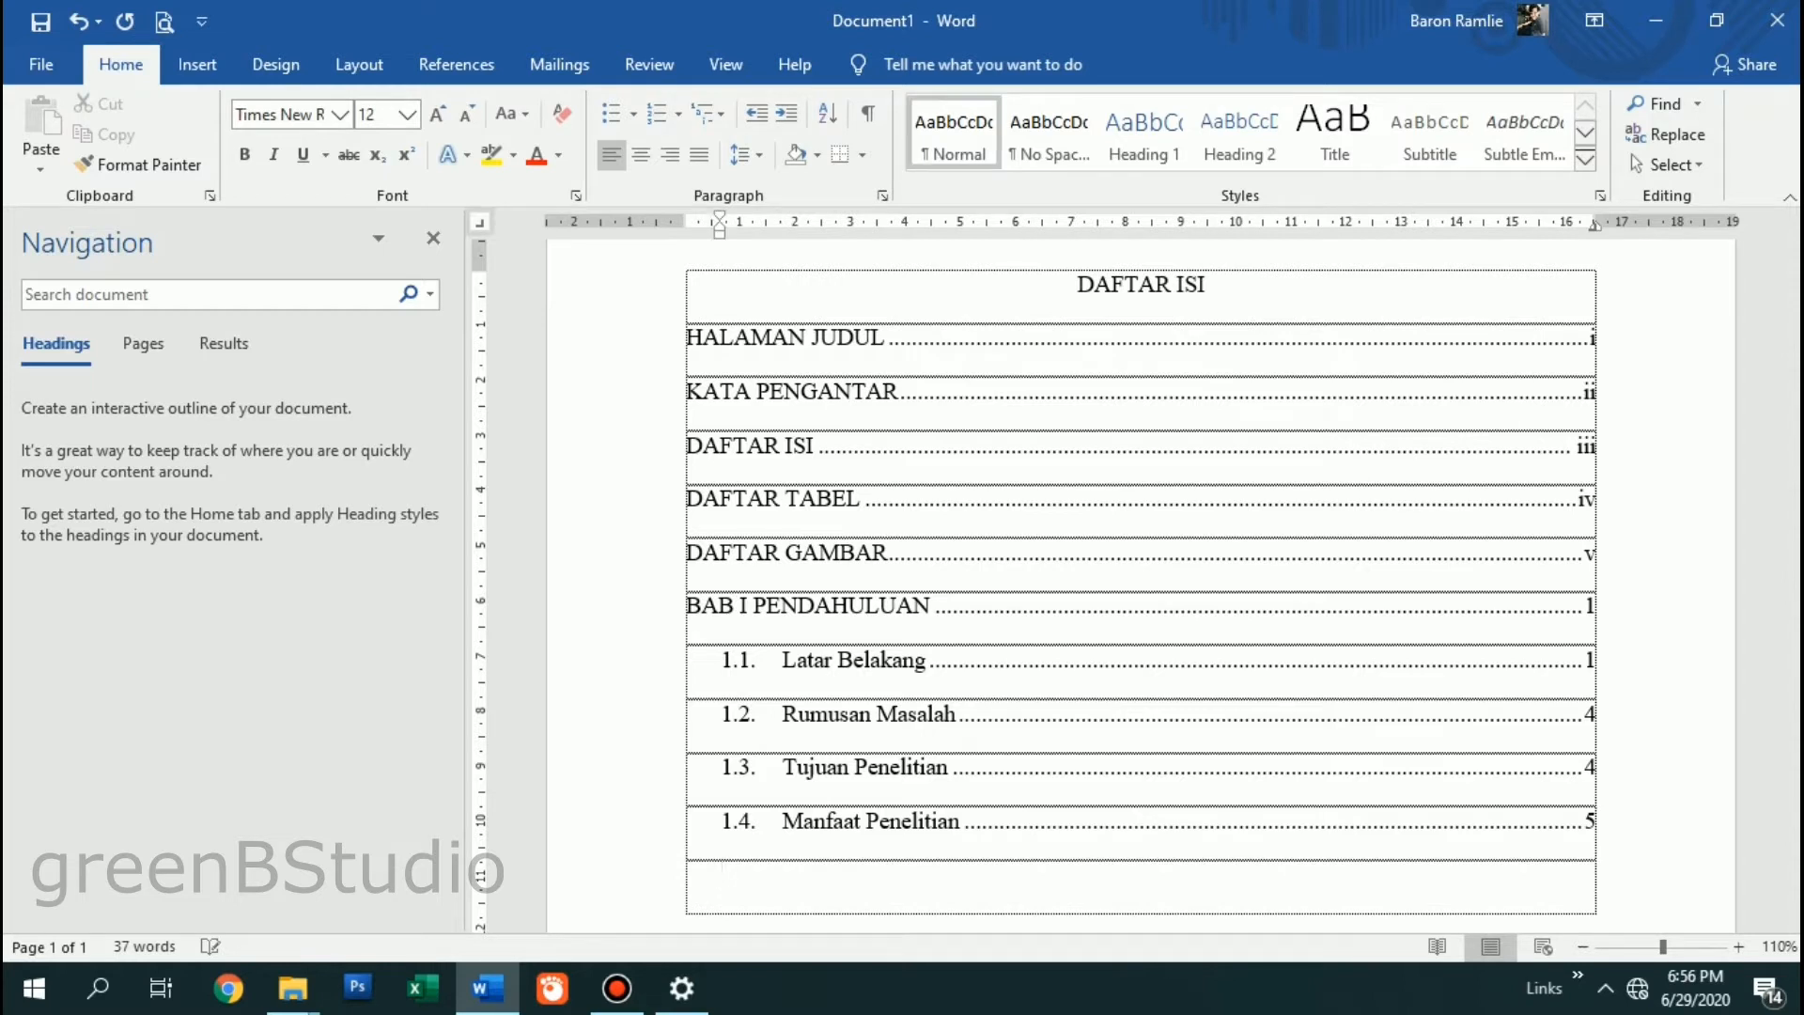
{"action": "scroll", "coordinate": [1140, 564], "scroll_direction": "down", "scroll_amount": 3}
{"action": "type", "text": "BAB II"}
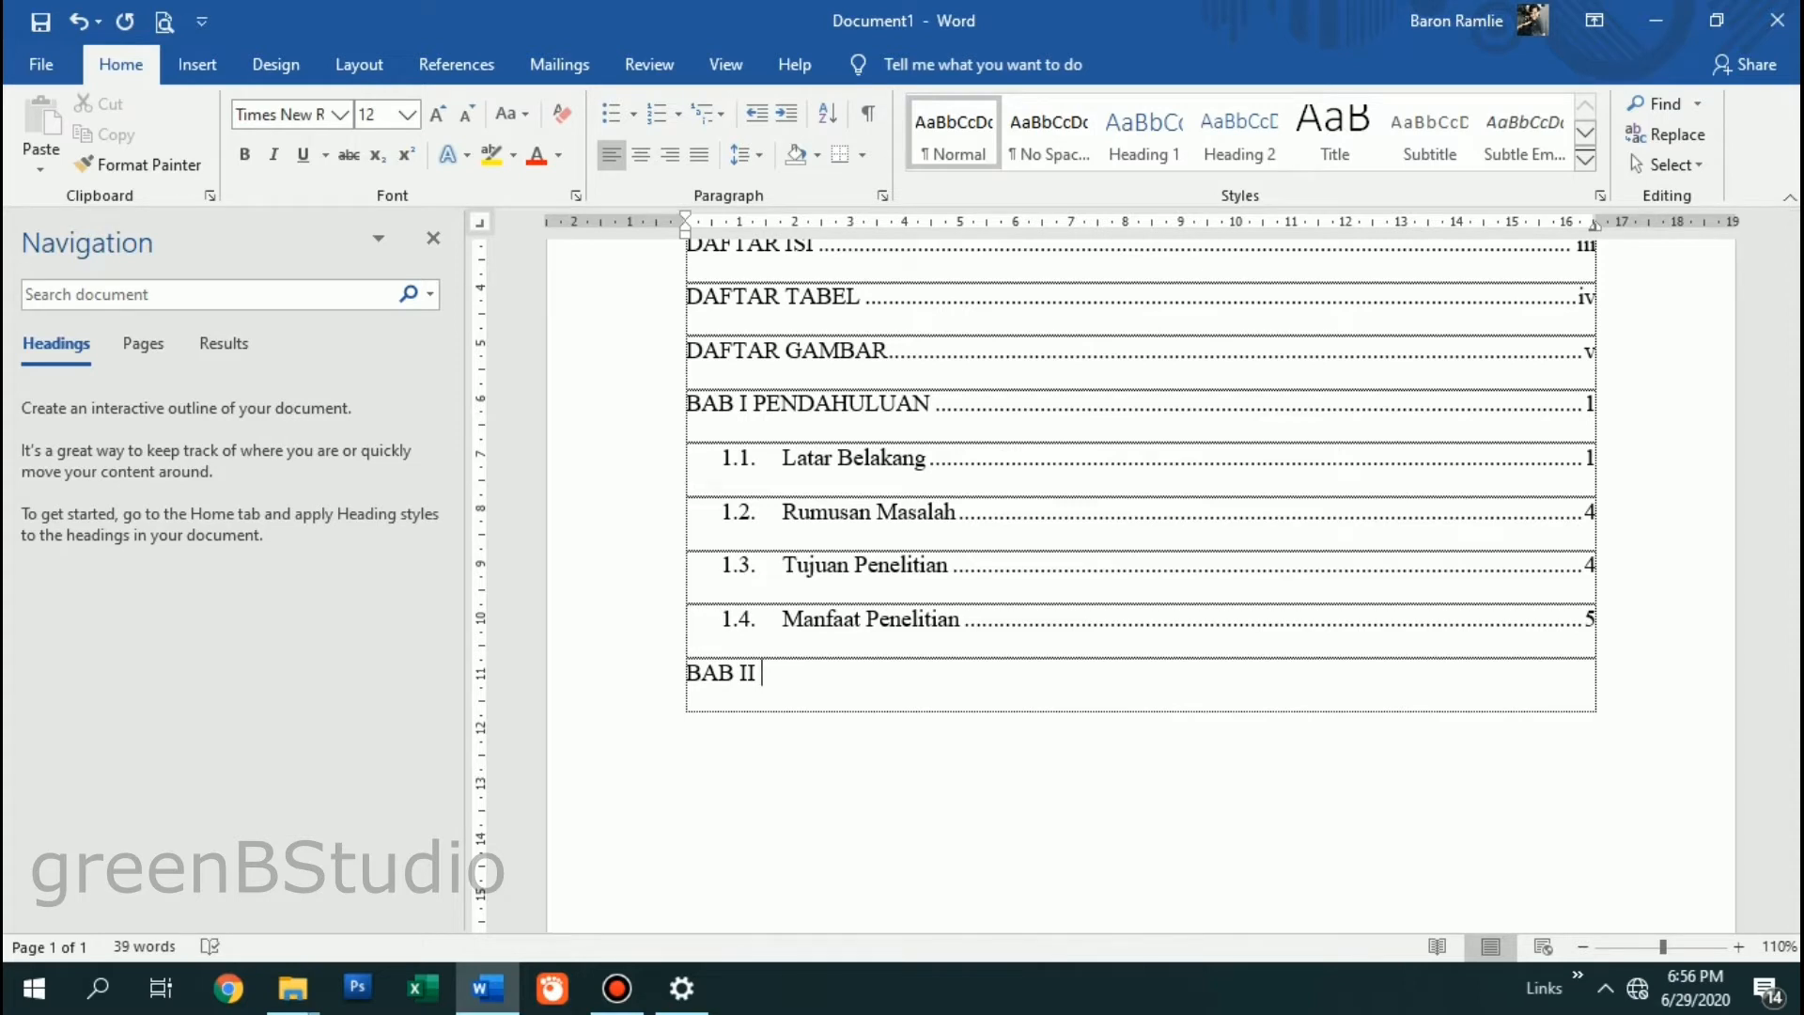
{"action": "type", "text": " TINJAUAN PUSTAKA"}
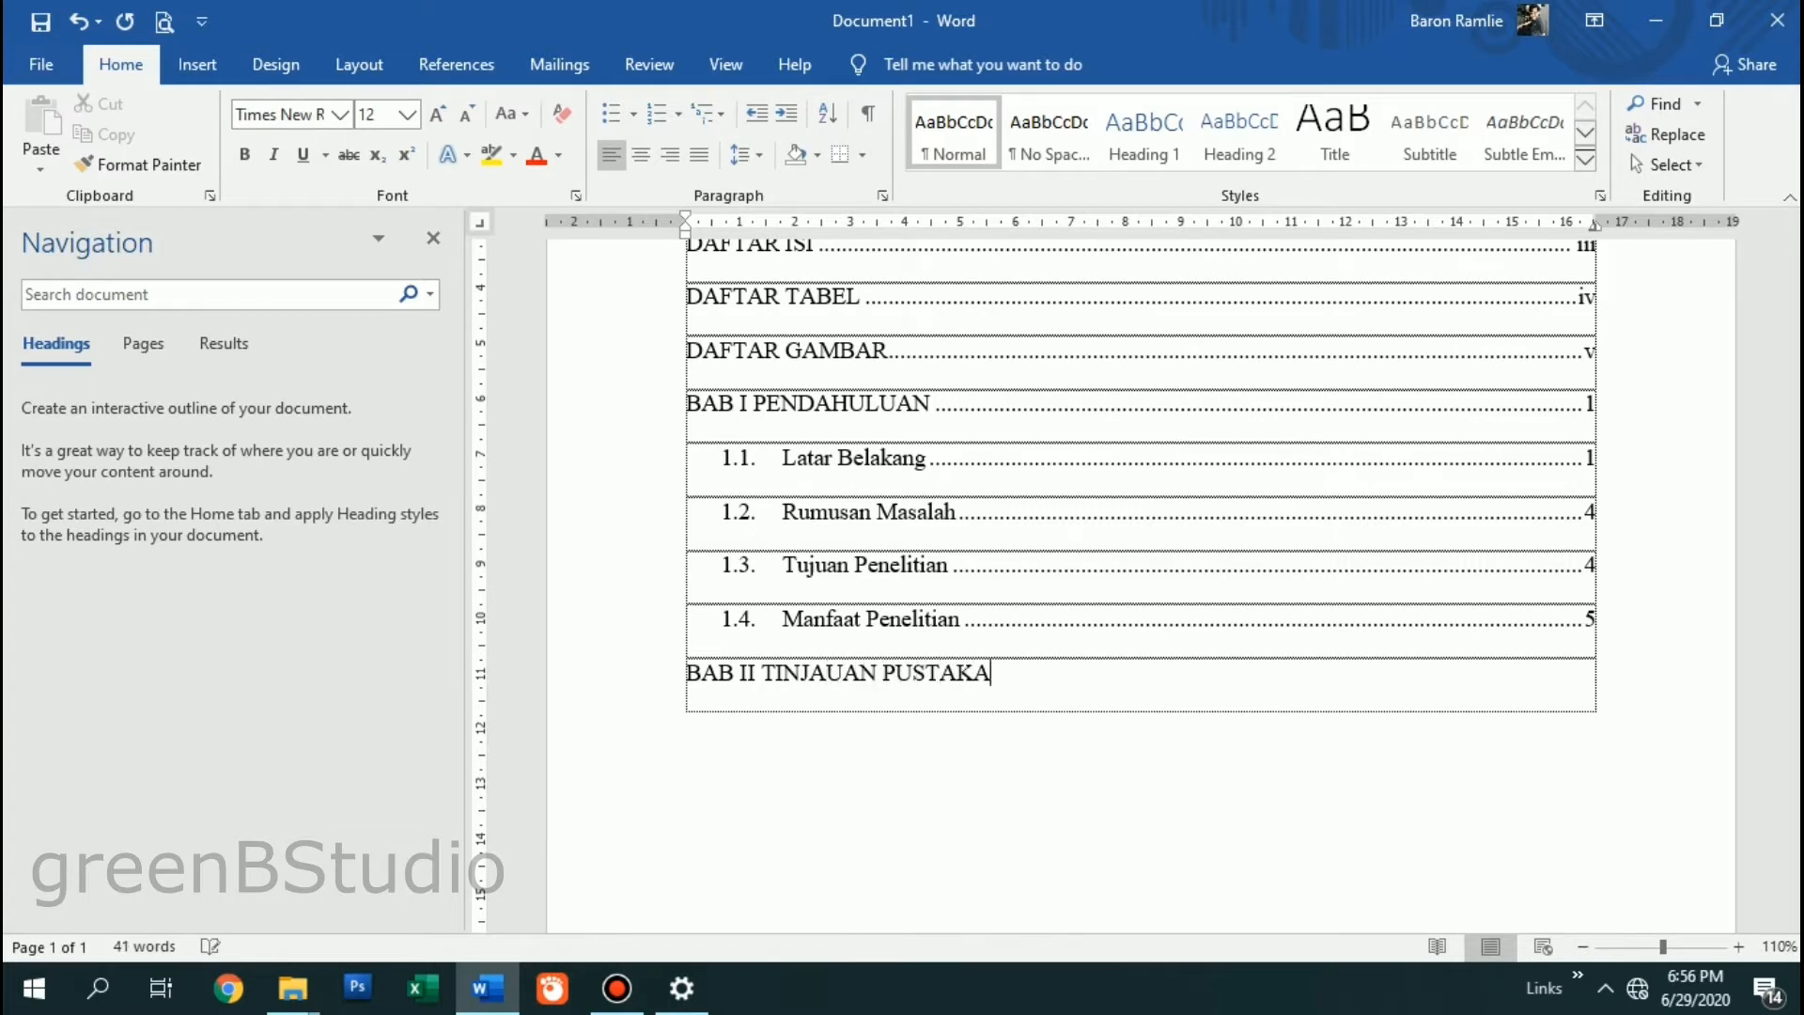
{"action": "key", "text": "Tab"}
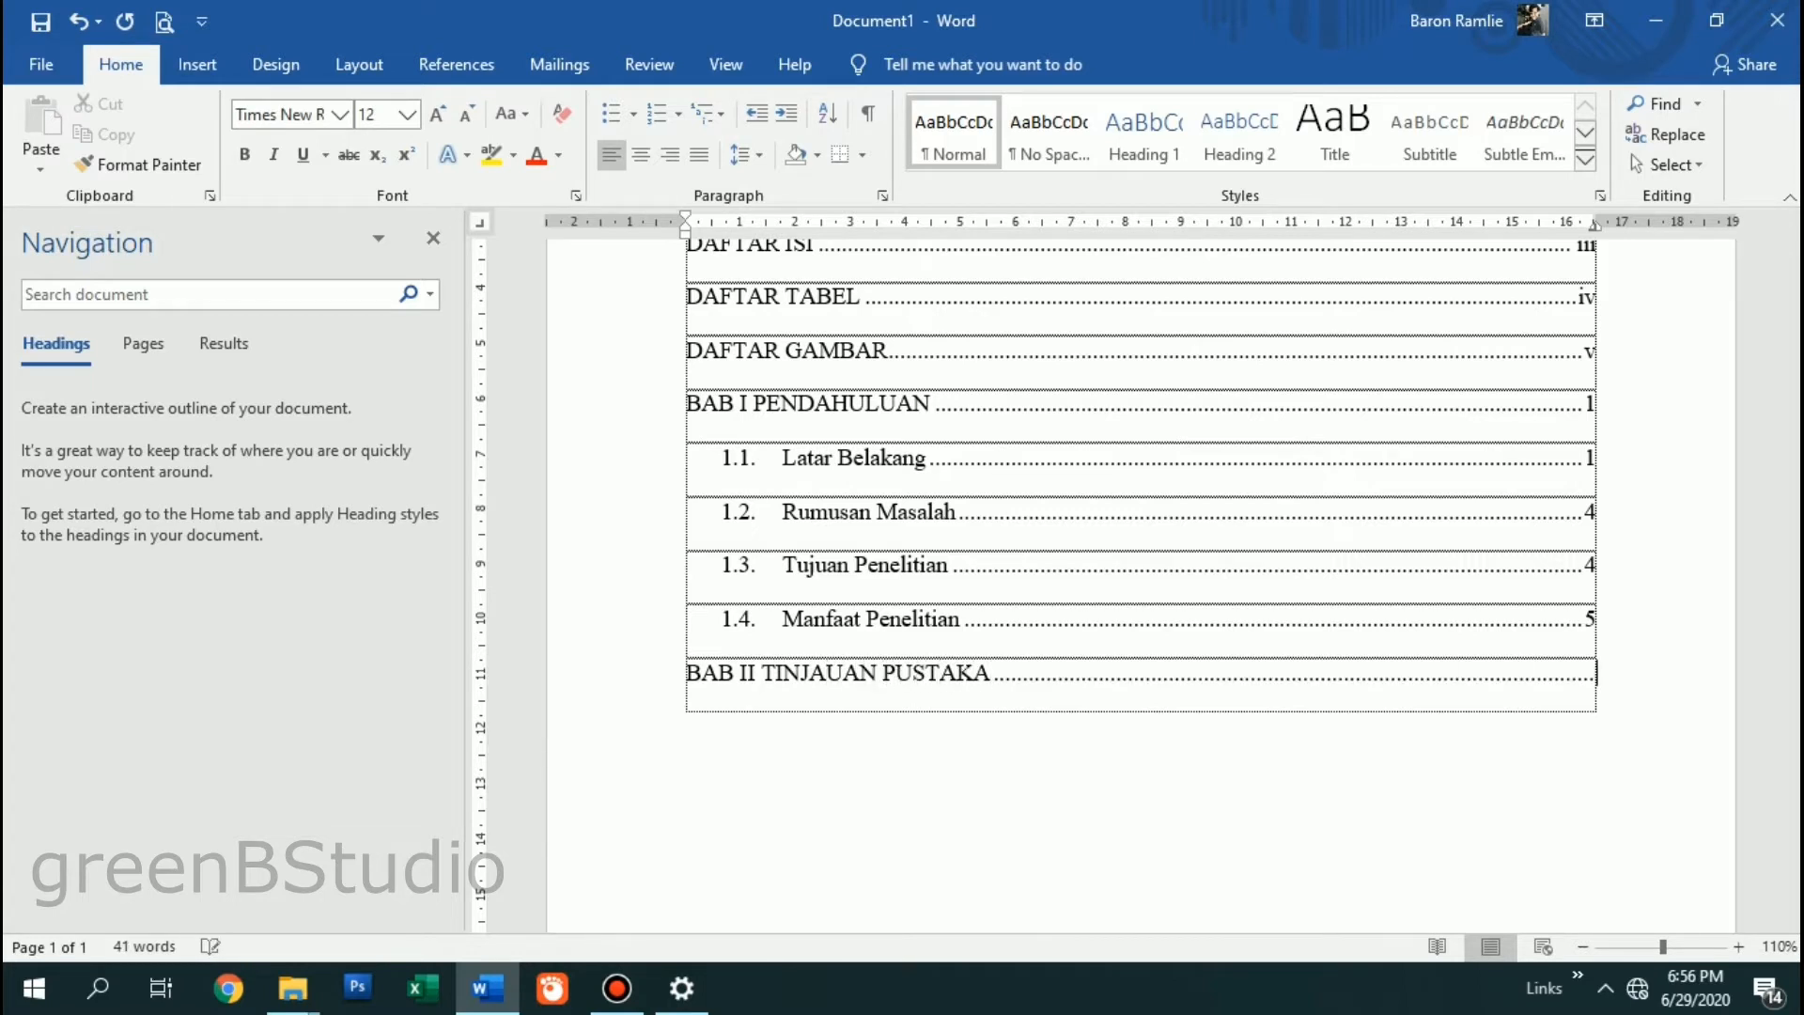
{"action": "type", "text": "6"}
Step: Add a row below BAB II TINJAUAN PUSTAKA using a new number format 2.1. and move its hanging indent to about 1.75 cm
{"action": "key", "text": "Tab"}
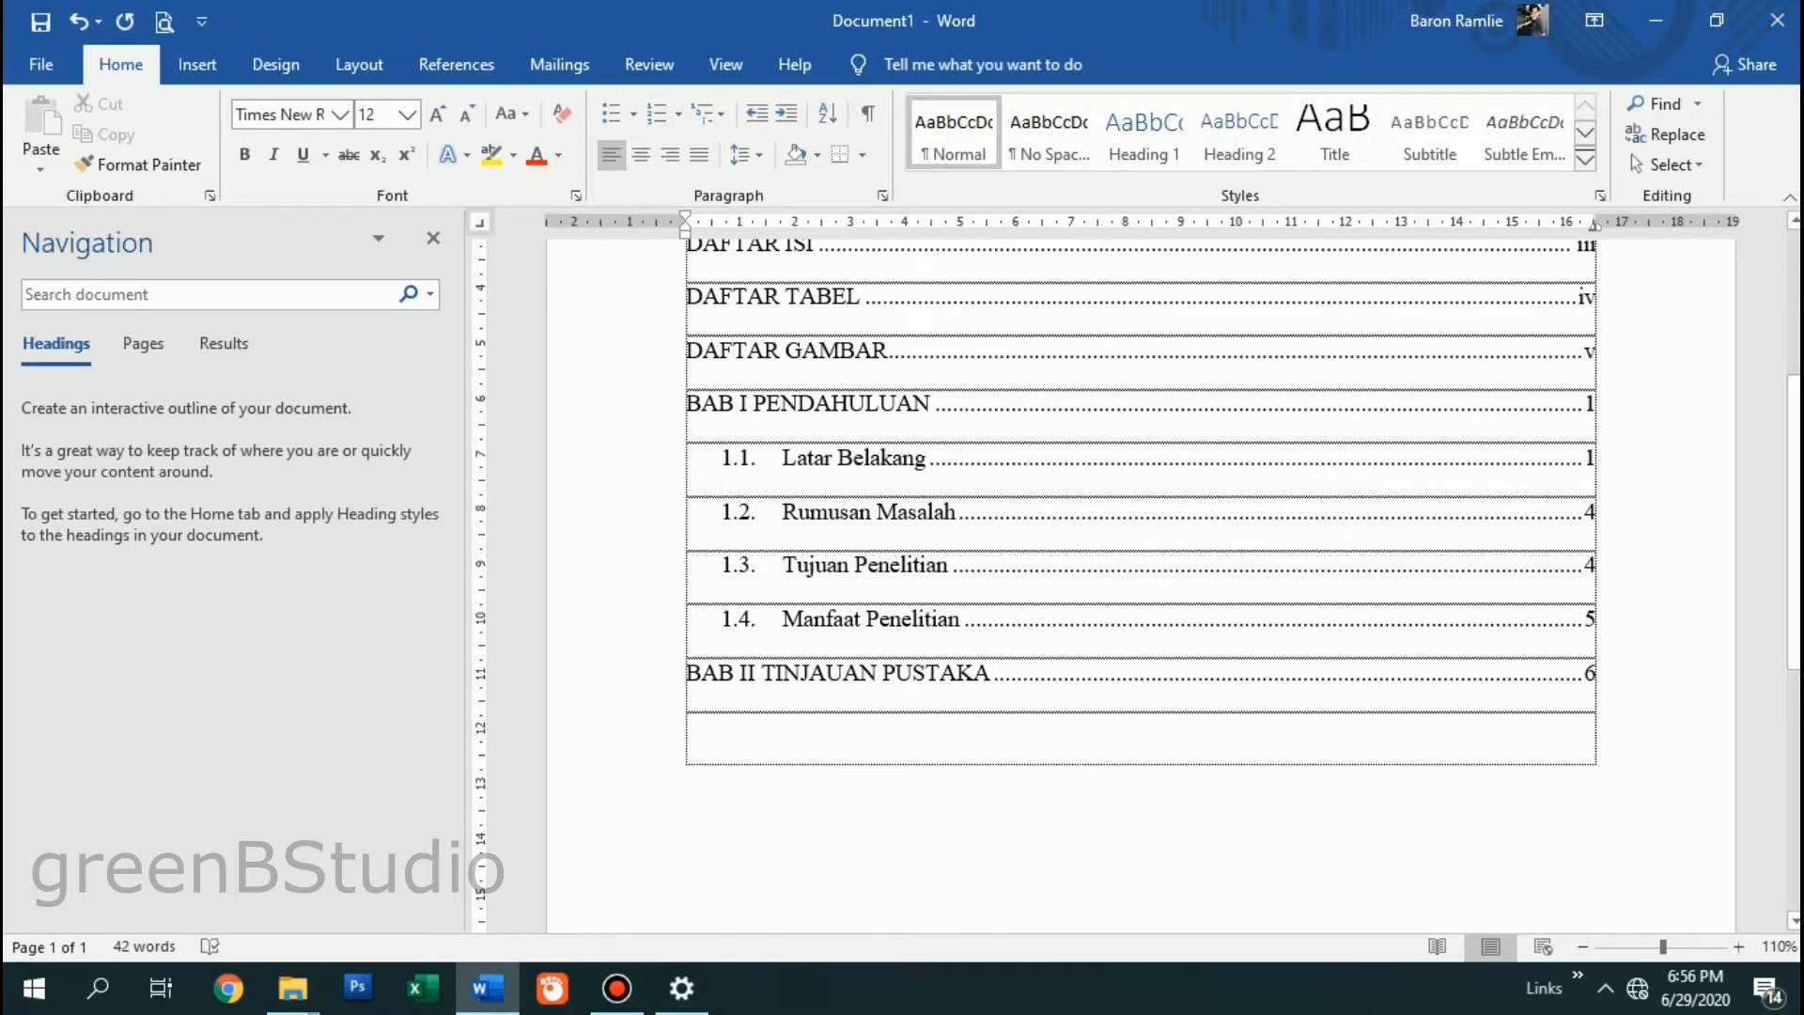
{"action": "left_click", "coordinate": [679, 114]}
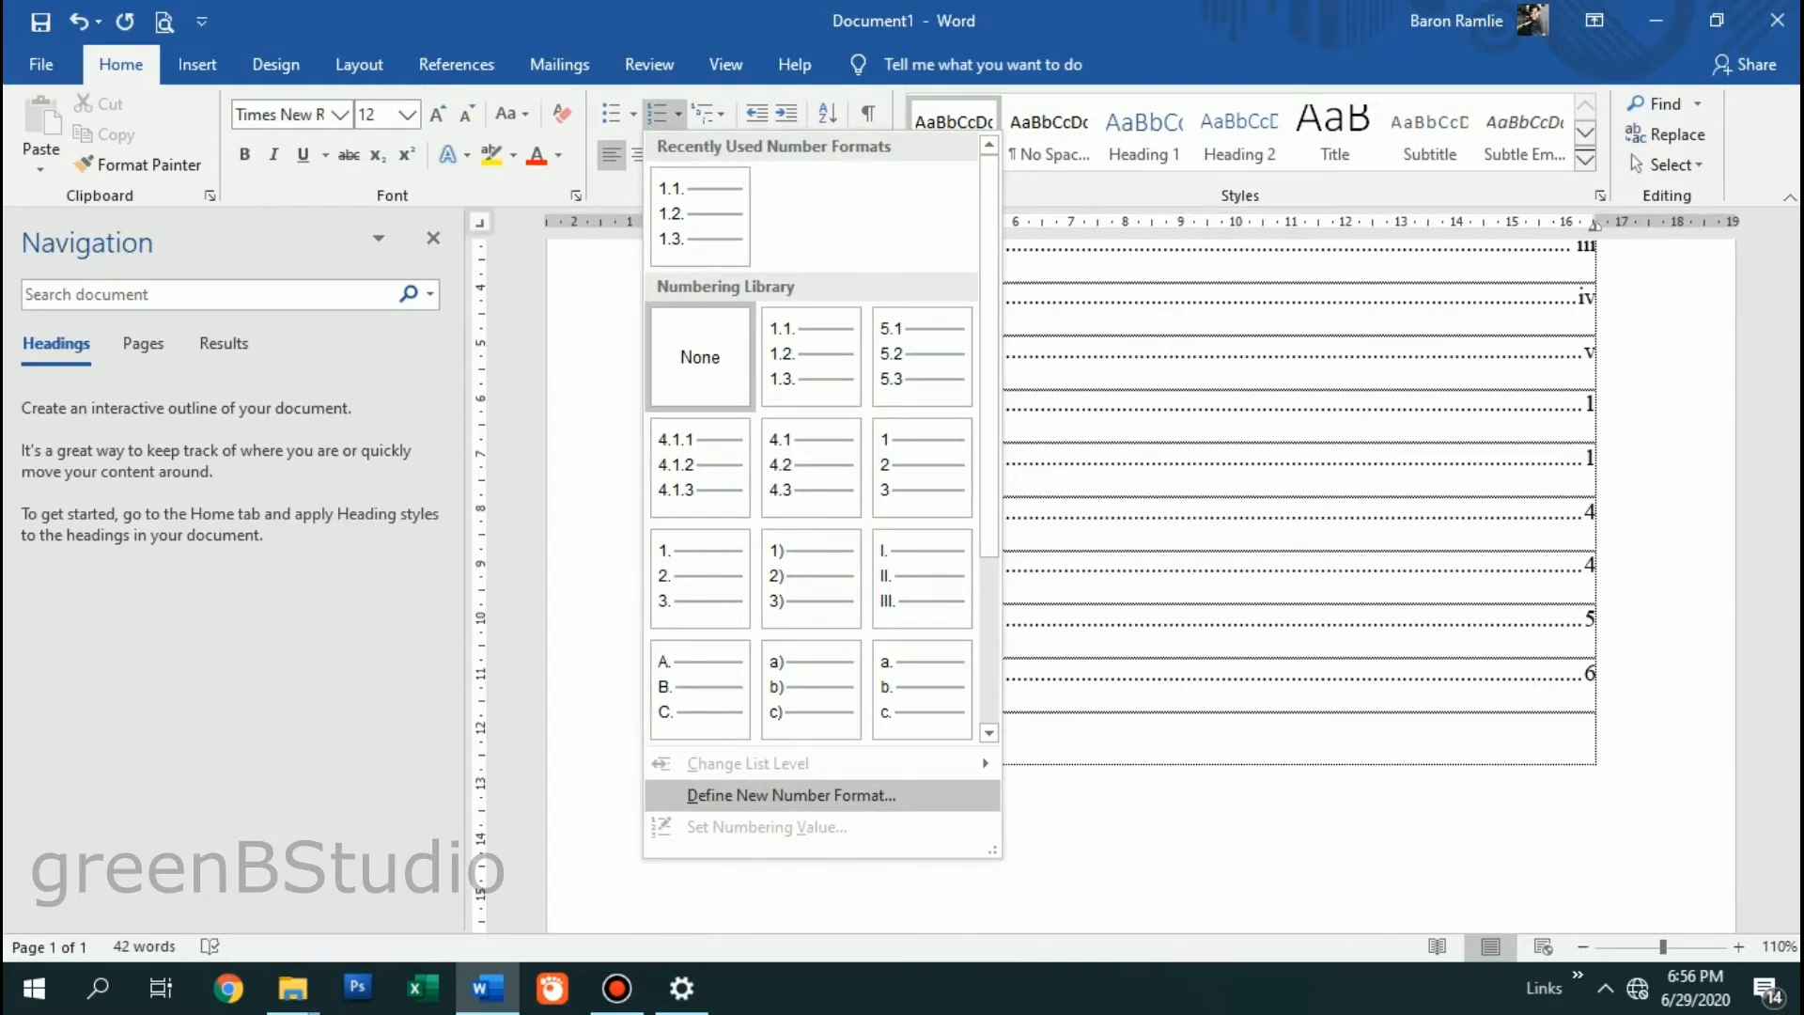
{"action": "left_click", "coordinate": [791, 794]}
{"action": "left_click", "coordinate": [768, 351]}
{"action": "key", "text": "BackSpace"}
{"action": "type", "text": "2.1"}
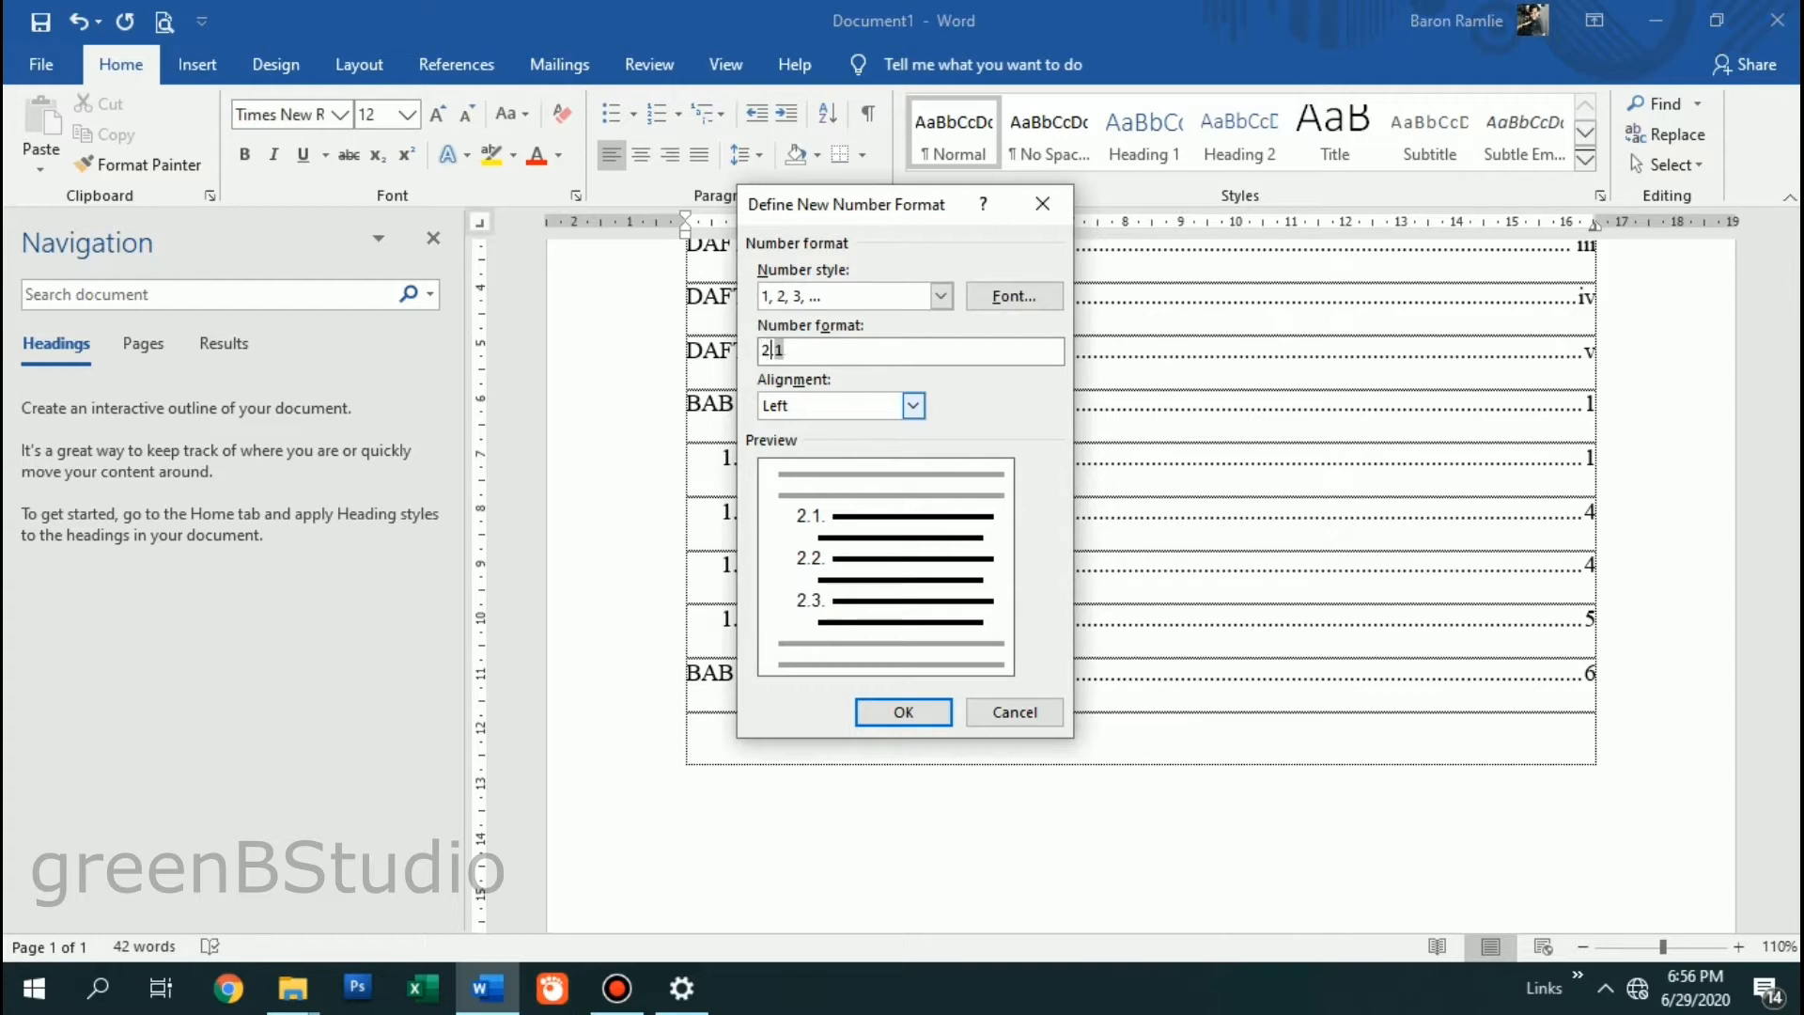
{"action": "left_click", "coordinate": [903, 711]}
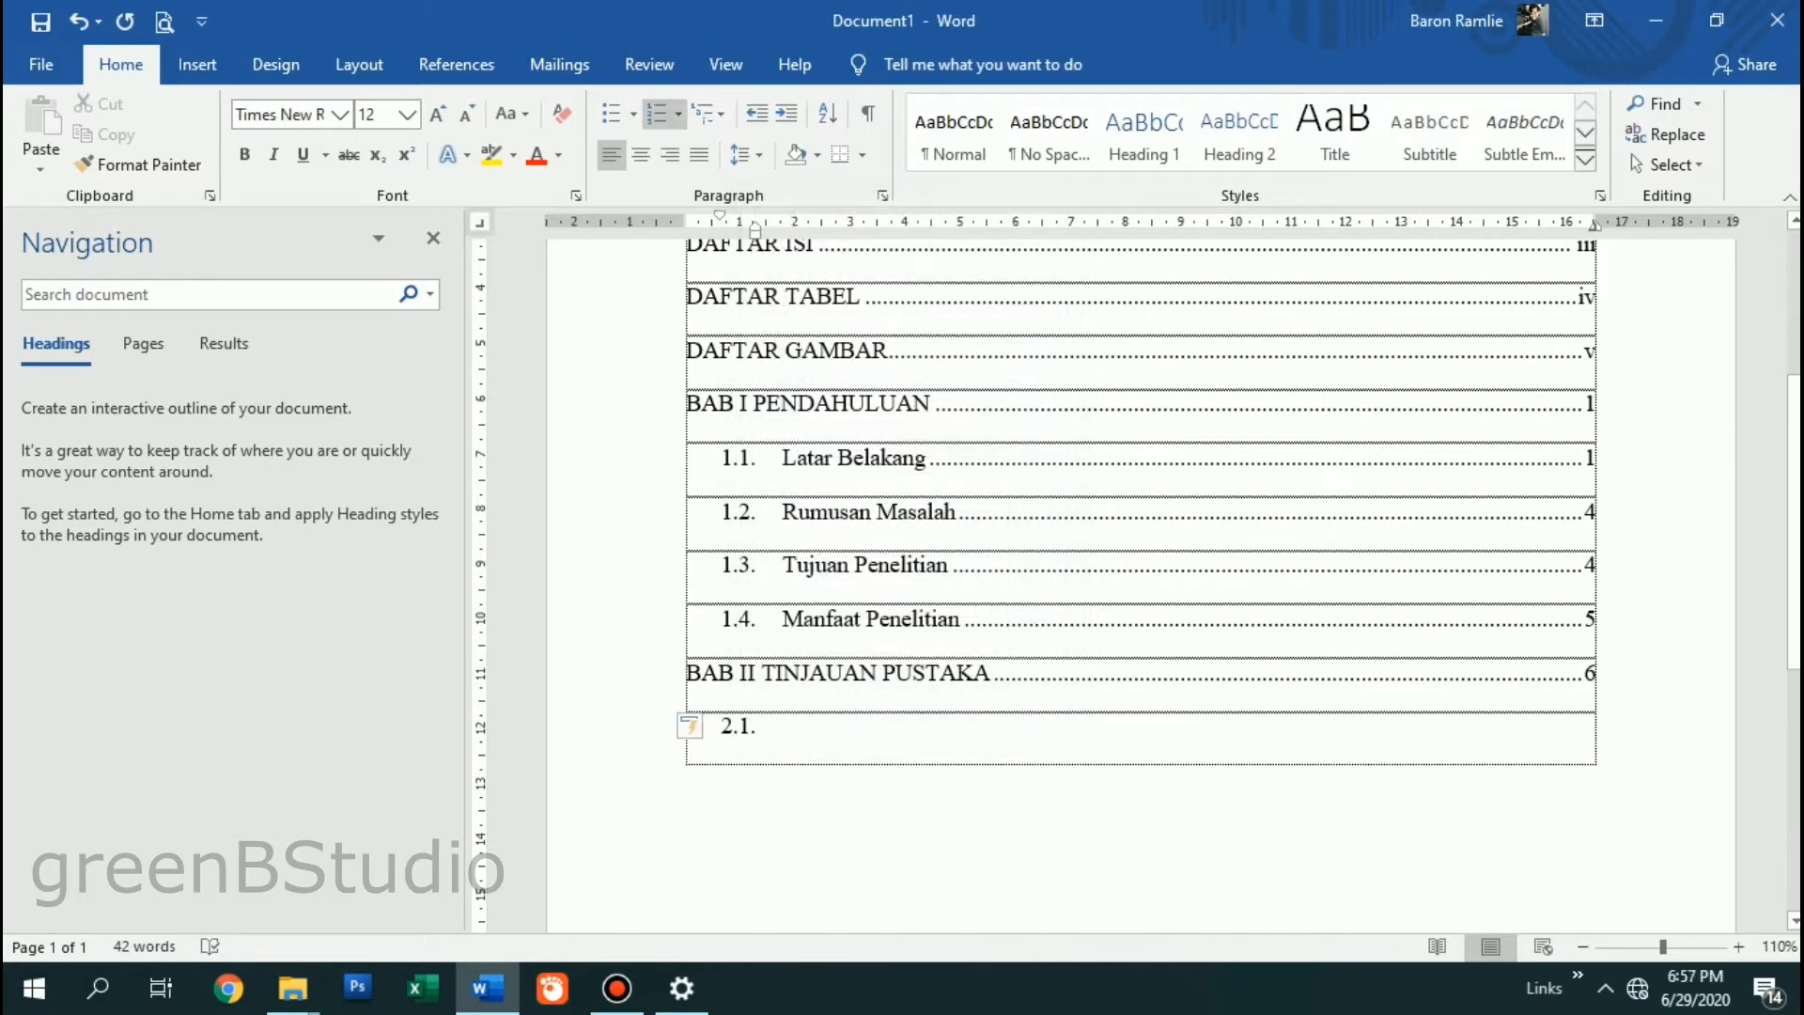
{"action": "left_click_drag", "start_coordinate": [756, 230], "coordinate": [781, 230]}
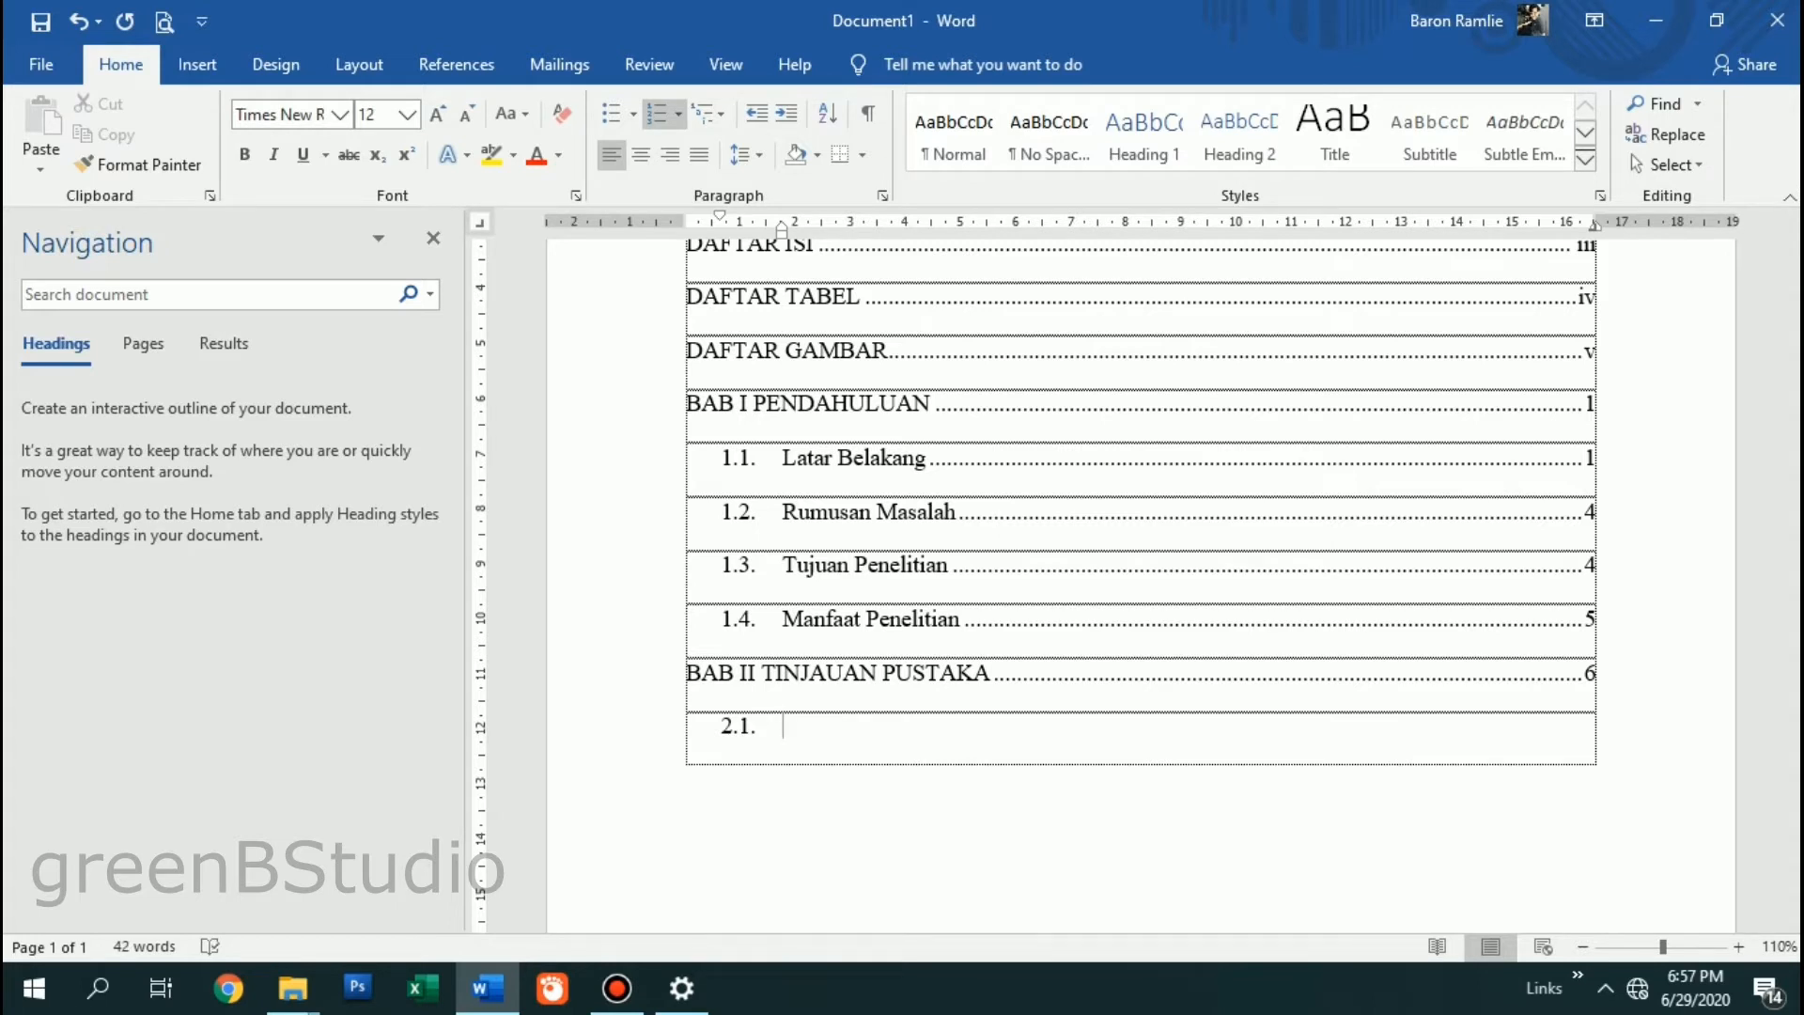
Step: Fill the 2.1. row with Sejarah Komputer, a dotted leader and page number 6
{"action": "type", "text": "Sejarah Komputer"}
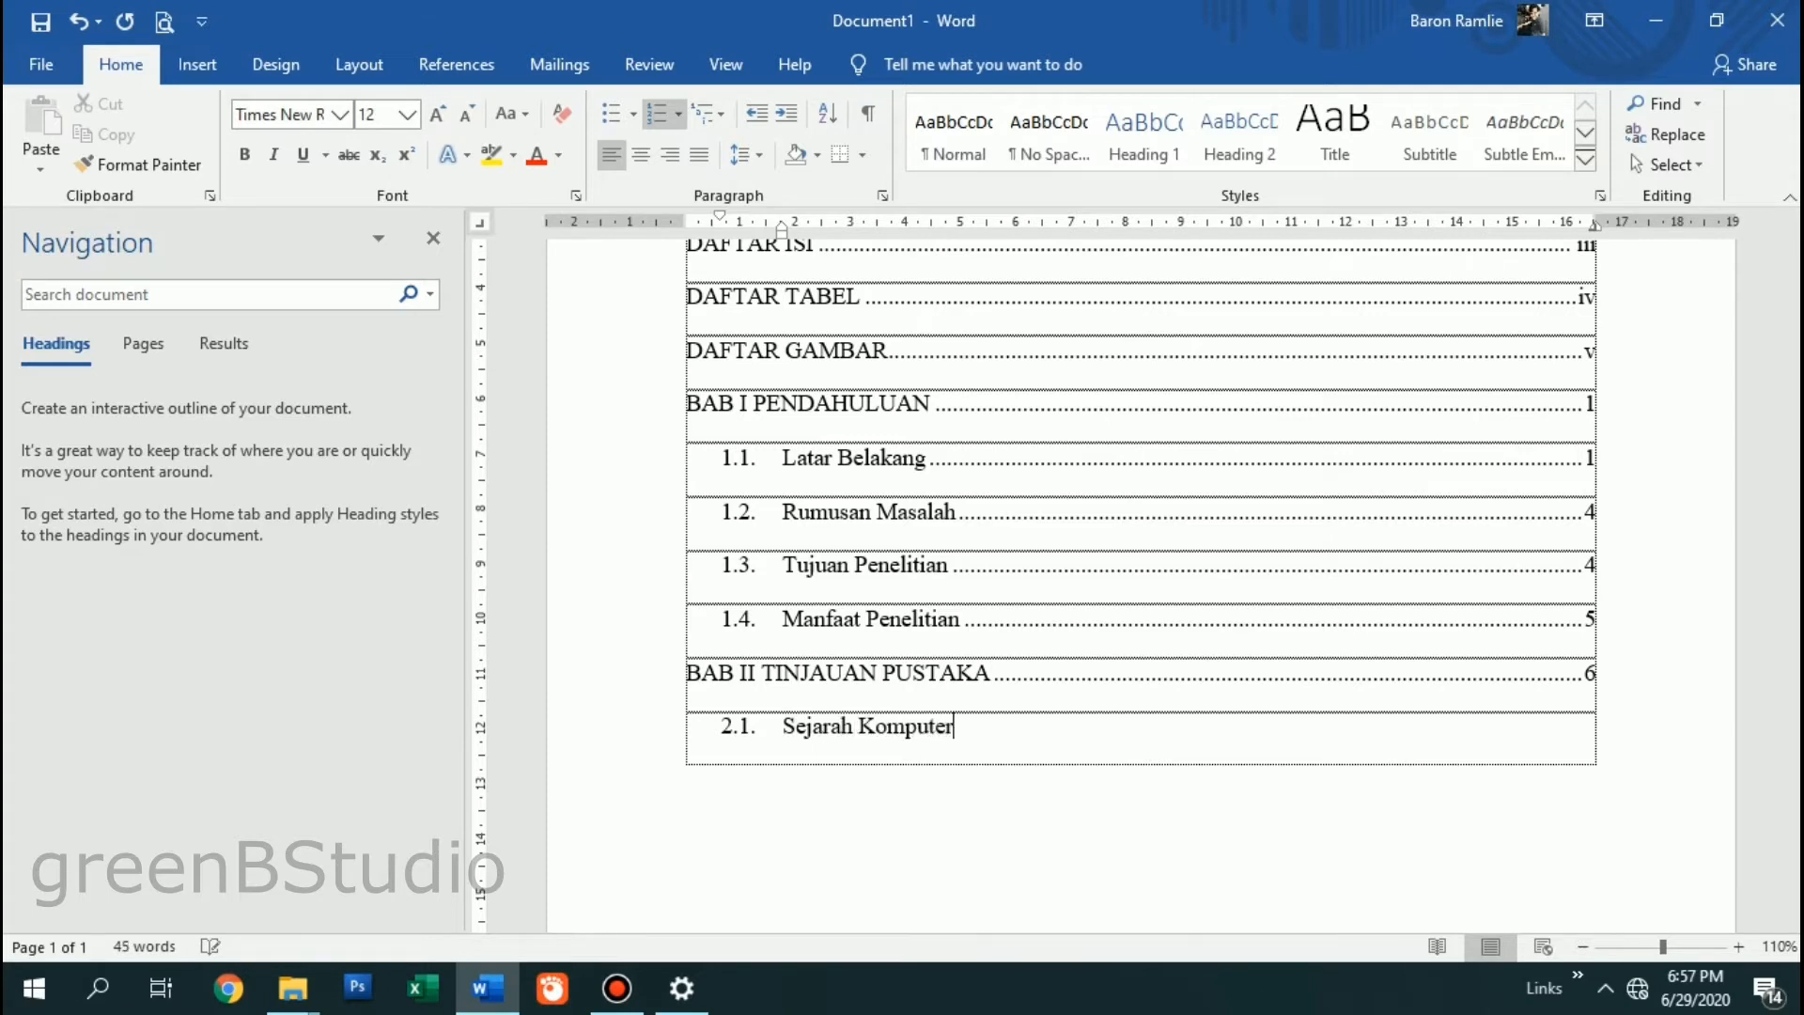
{"action": "key", "text": "Tab"}
{"action": "type", "text": "6"}
Step: Add a numbered 2.2. row for Komputer dengan Berbagai Macam Inovasi with a dotted leader and page number 8
{"action": "key", "text": "Return"}
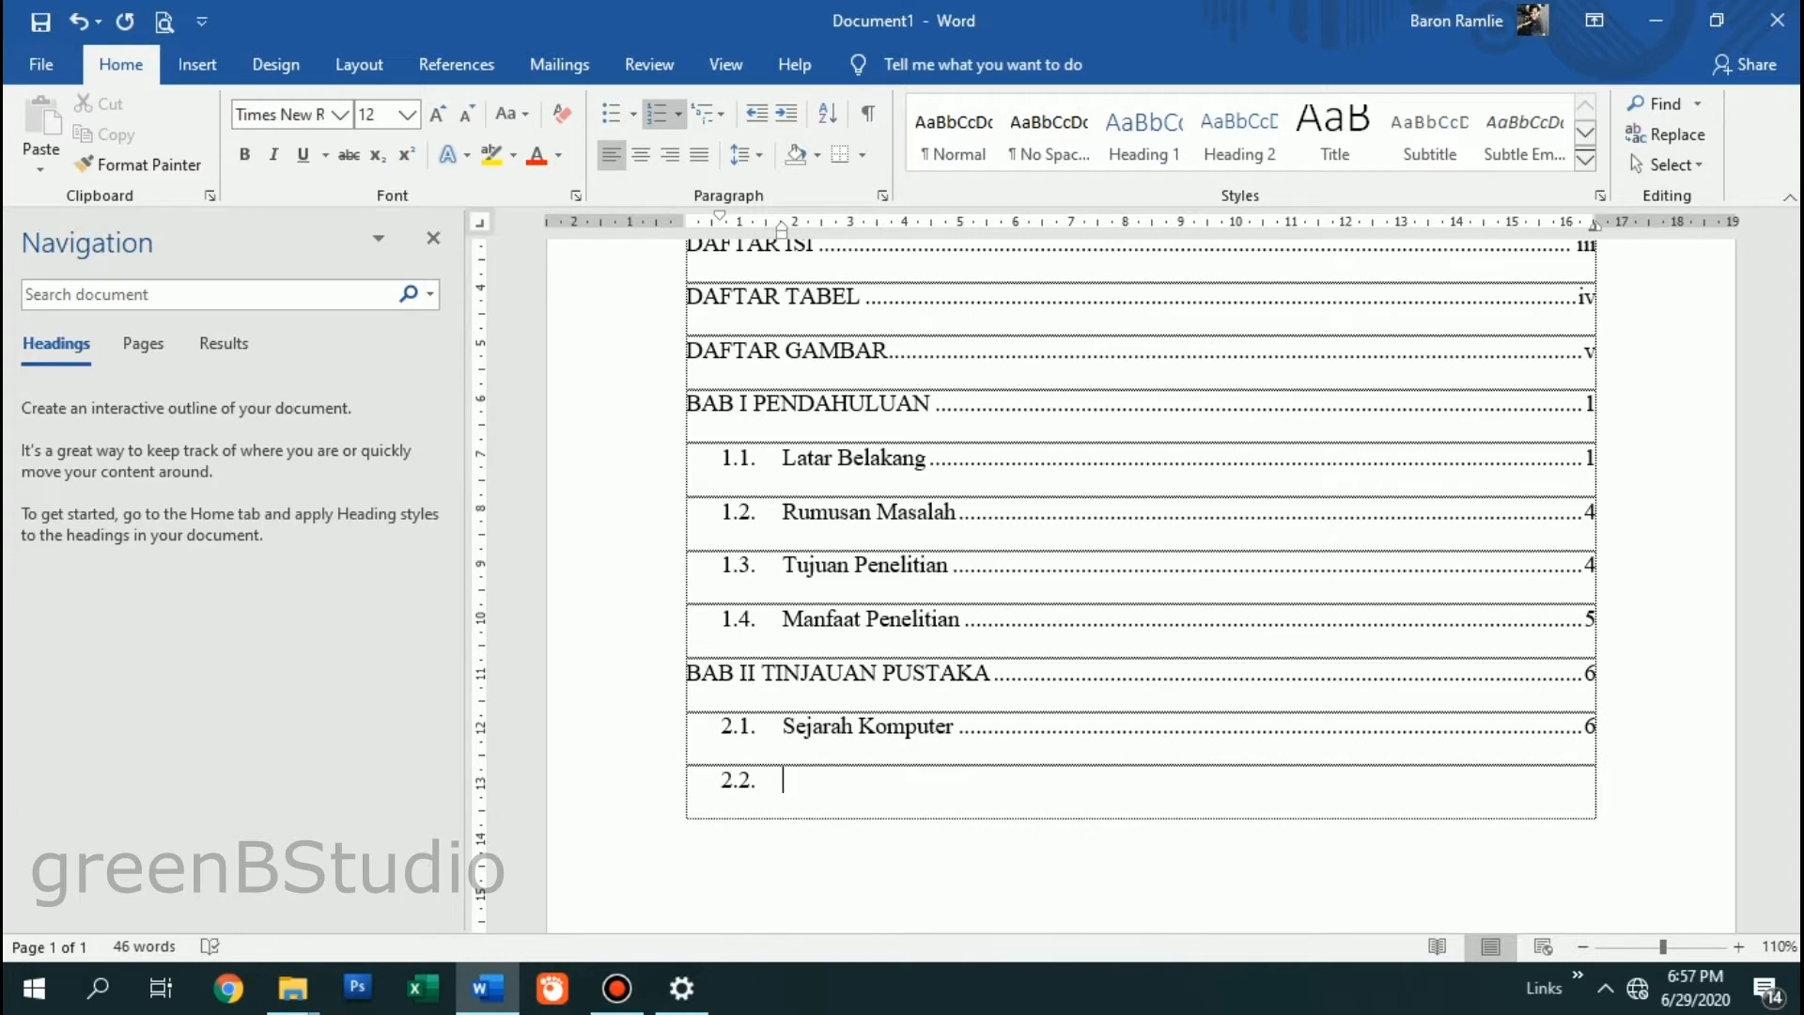
{"action": "type", "text": "Kompuet"}
{"action": "key", "text": "BackSpace"}
{"action": "key", "text": "BackSpace"}
{"action": "type", "text": "ter da"}
{"action": "key", "text": "BackSpace"}
{"action": "key", "text": "BackSpace"}
{"action": "type", "text": "dengan Be"}
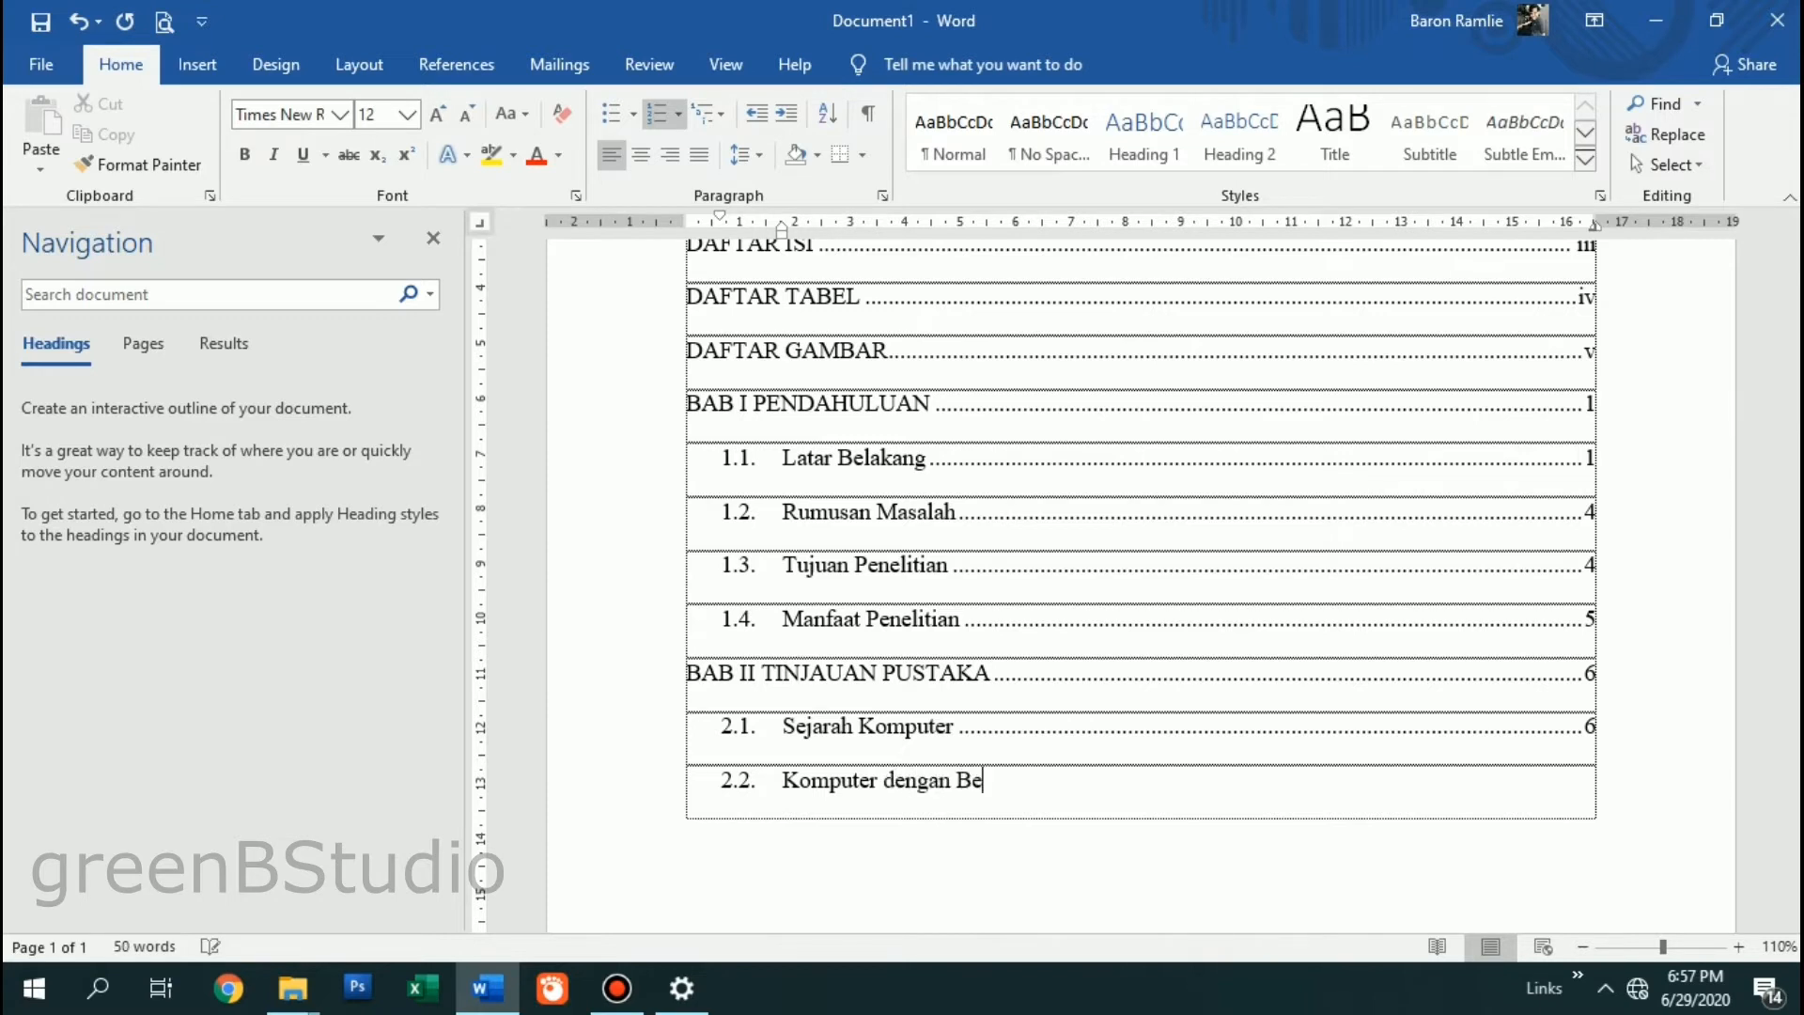
{"action": "type", "text": "rbagai Maca"}
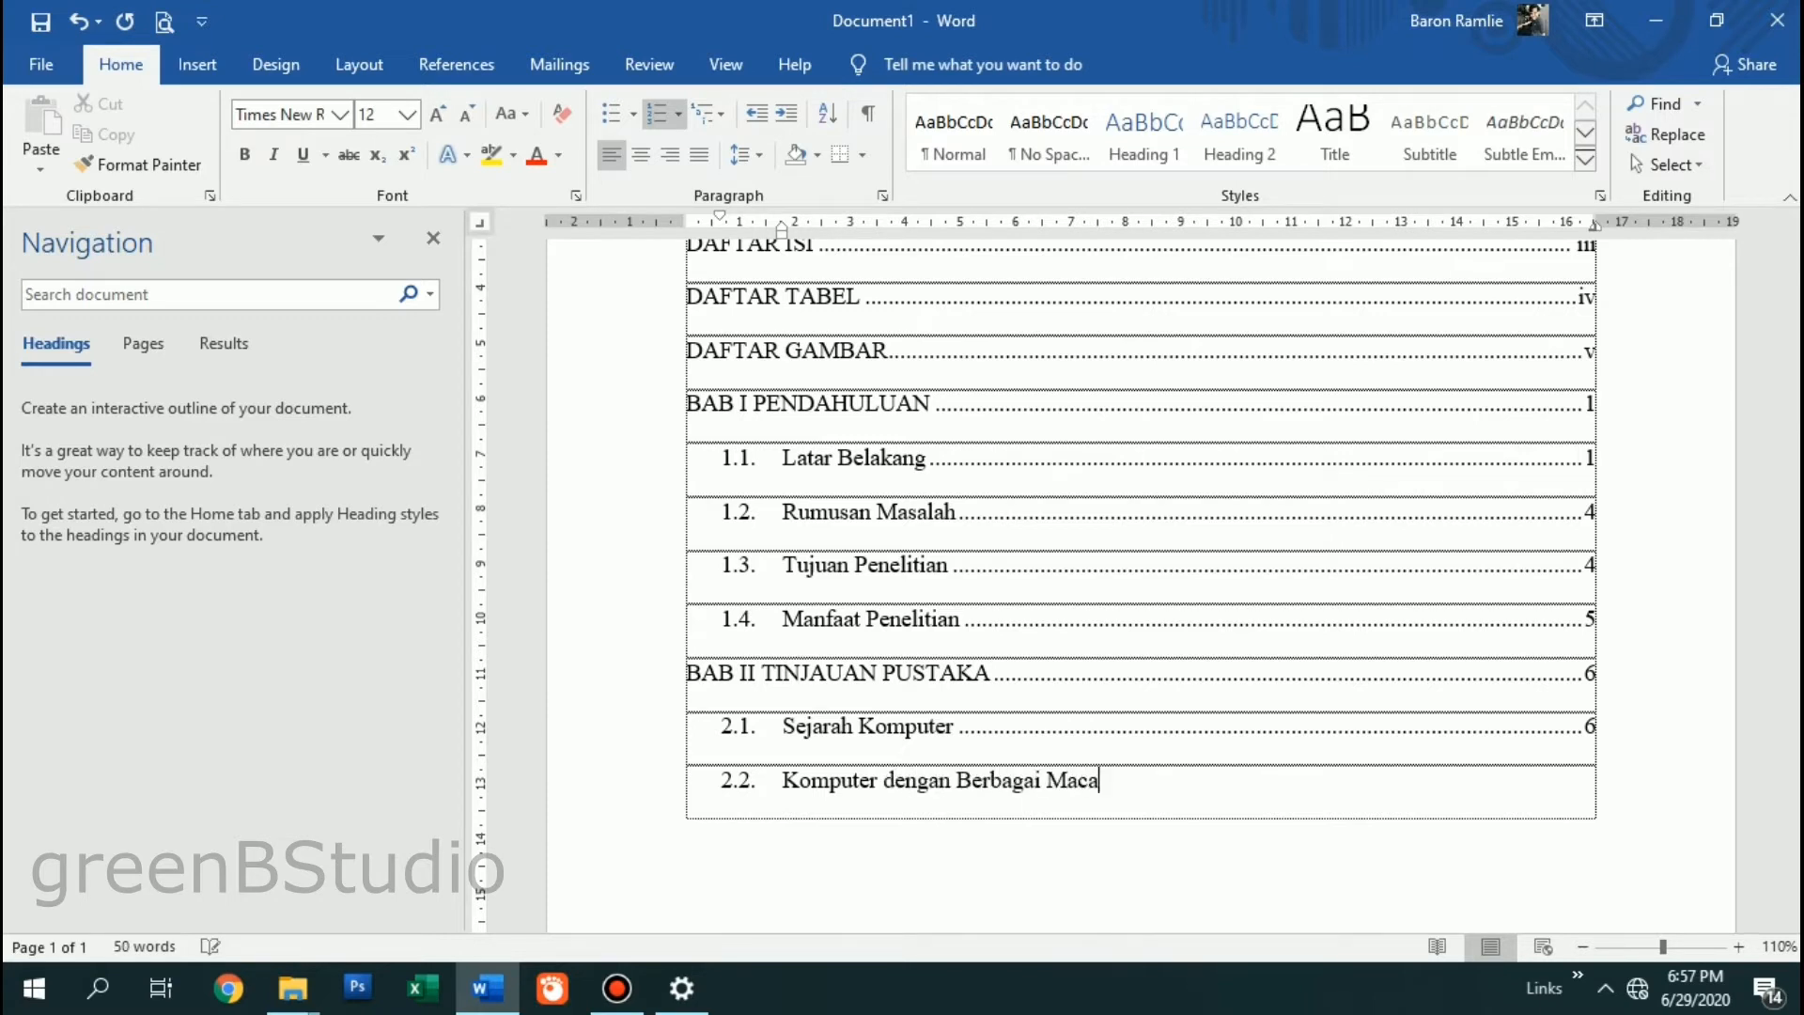
{"action": "type", "text": "m Is"}
{"action": "key", "text": "BackSpace"}
{"action": "type", "text": "novasi"}
{"action": "key", "text": "Tab"}
{"action": "type", "text": "8"}
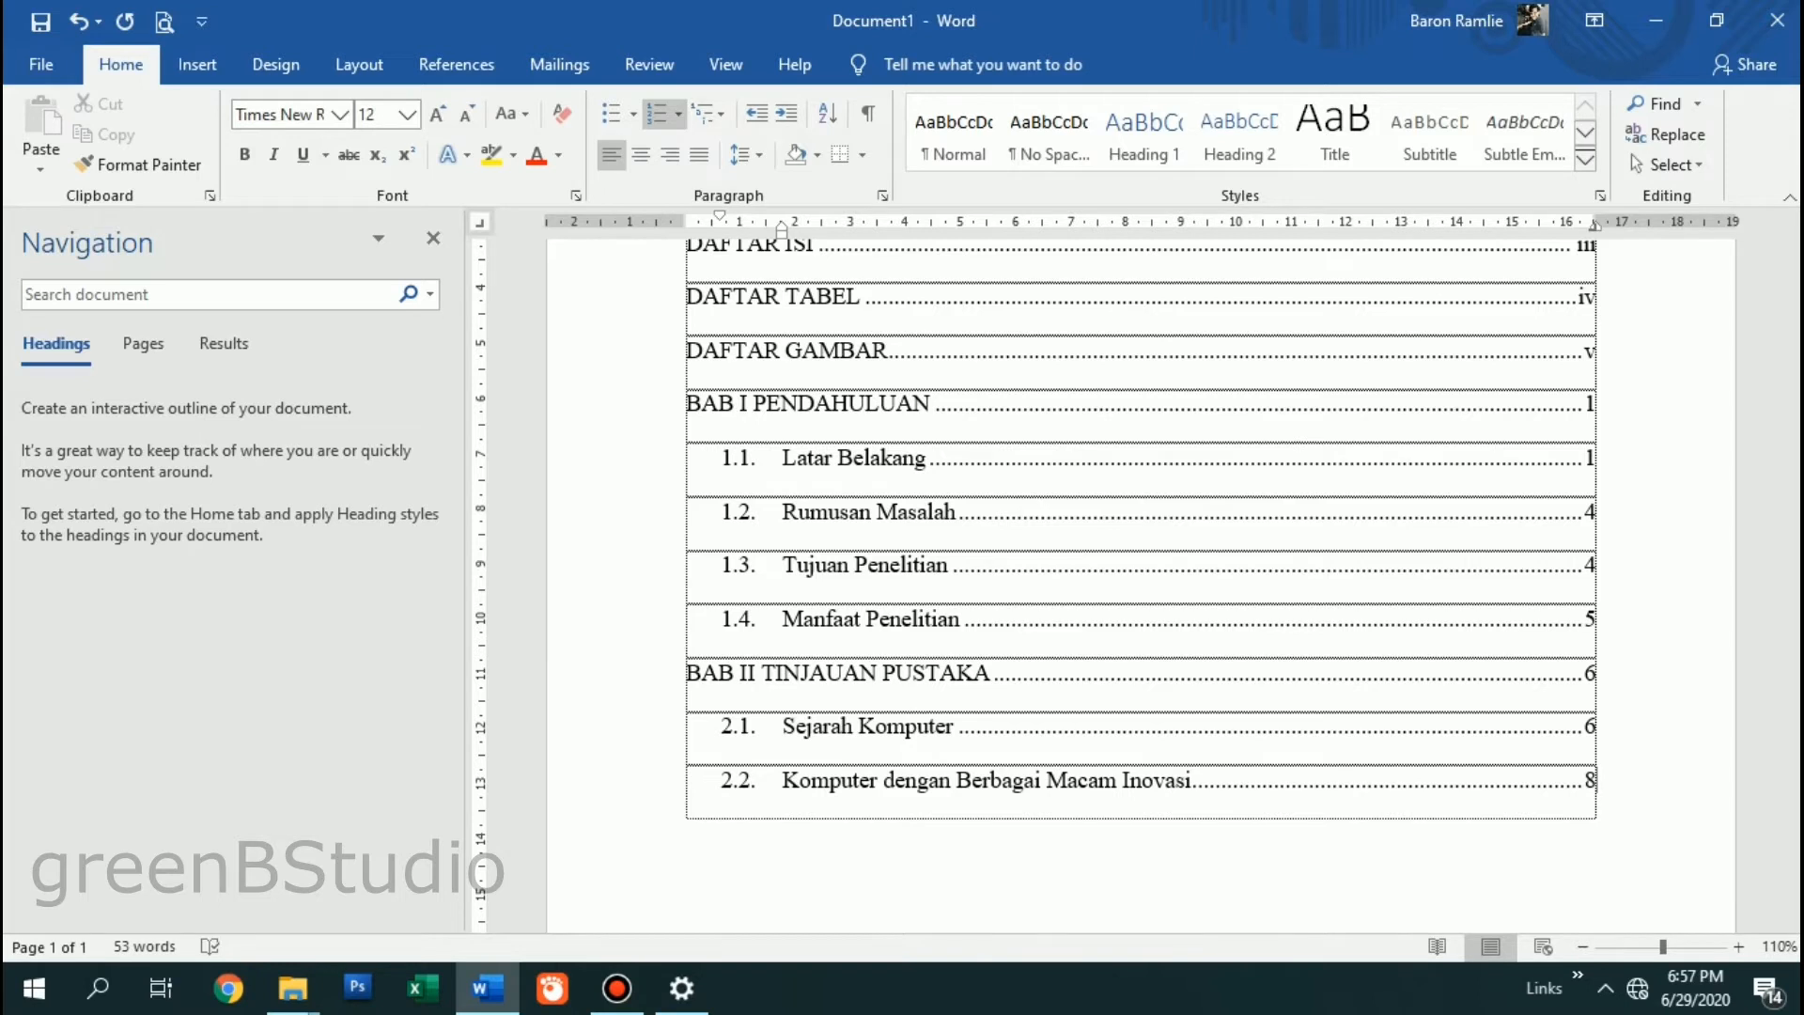
Step: Add a numbered 2.3. row for Teknologi Komputer with a dotted leader and page number 10
{"action": "key", "text": "Return"}
{"action": "type", "text": "Komputer"}
{"action": "key", "text": "BackSpace"}
{"action": "key", "text": "BackSpace"}
{"action": "key", "text": "BackSpace"}
{"action": "key", "text": "BackSpace"}
{"action": "key", "text": "BackSpace"}
{"action": "key", "text": "BackSpace"}
{"action": "key", "text": "BackSpace"}
{"action": "key", "text": "BackSpace"}
{"action": "type", "text": "Teknologi Kompuye"}
{"action": "key", "text": "BackSpace"}
{"action": "key", "text": "BackSpace"}
{"action": "type", "text": "ter"}
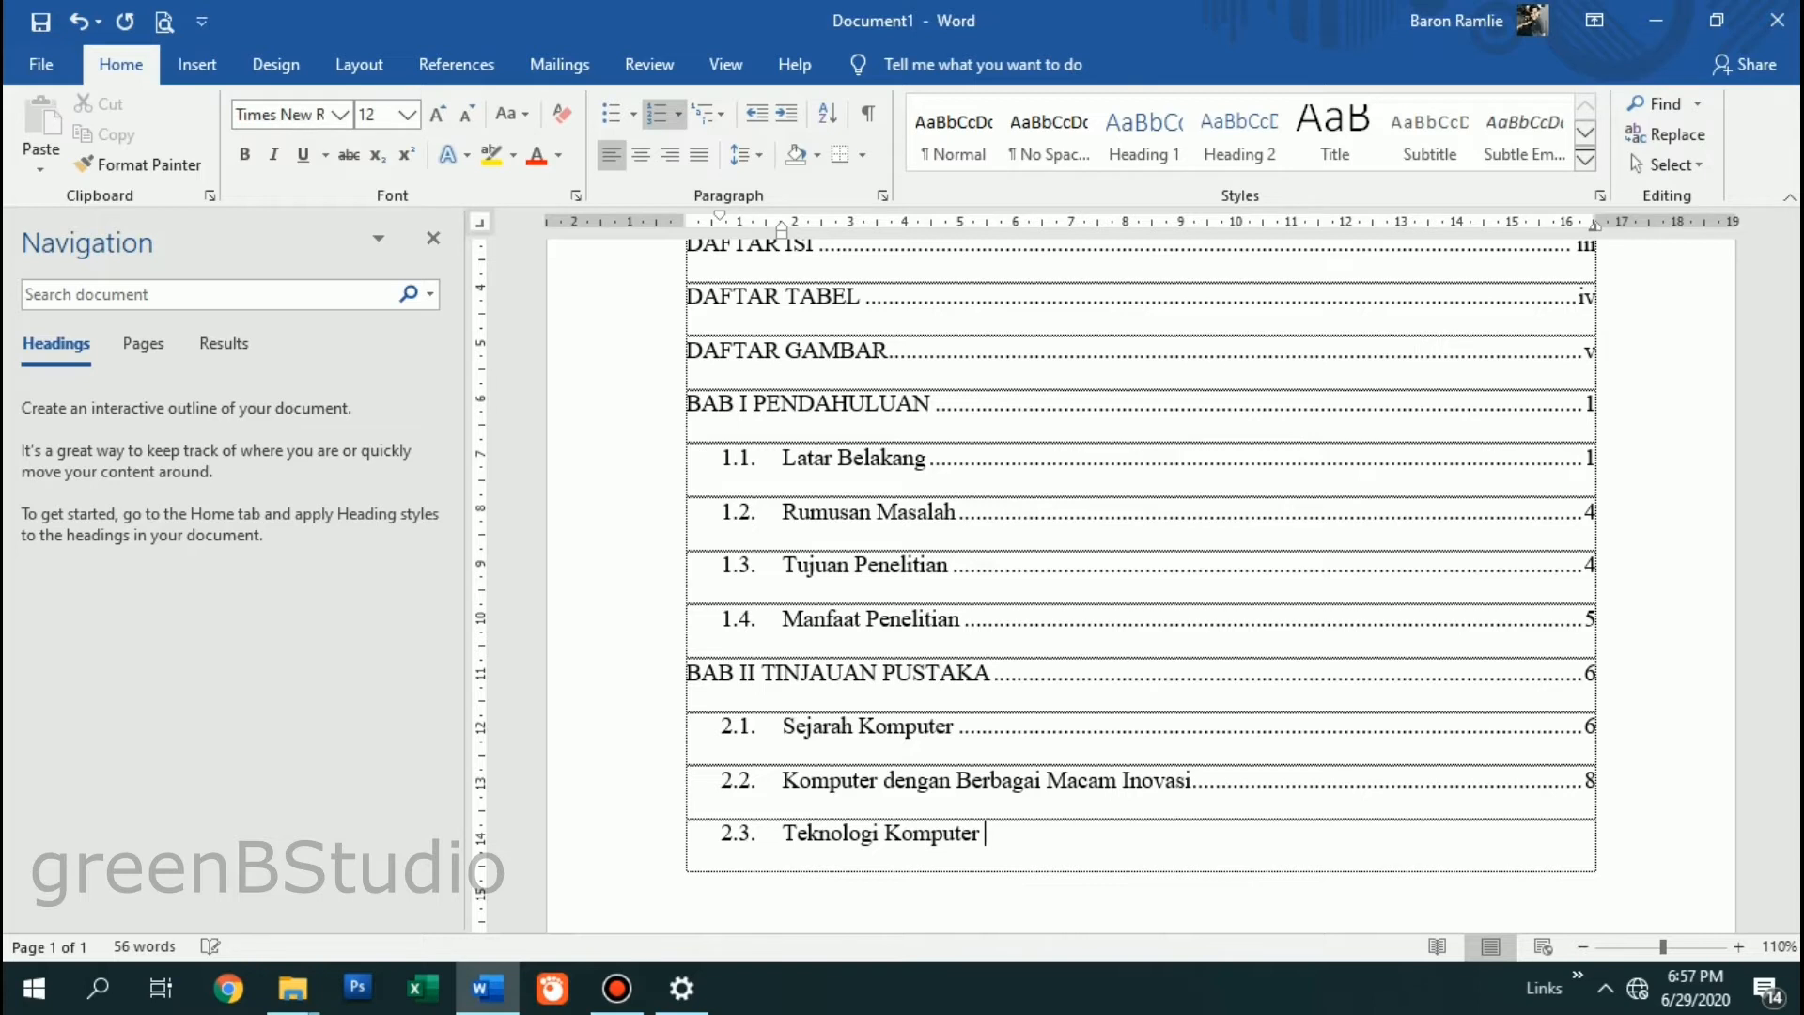
{"action": "key", "text": "Tab"}
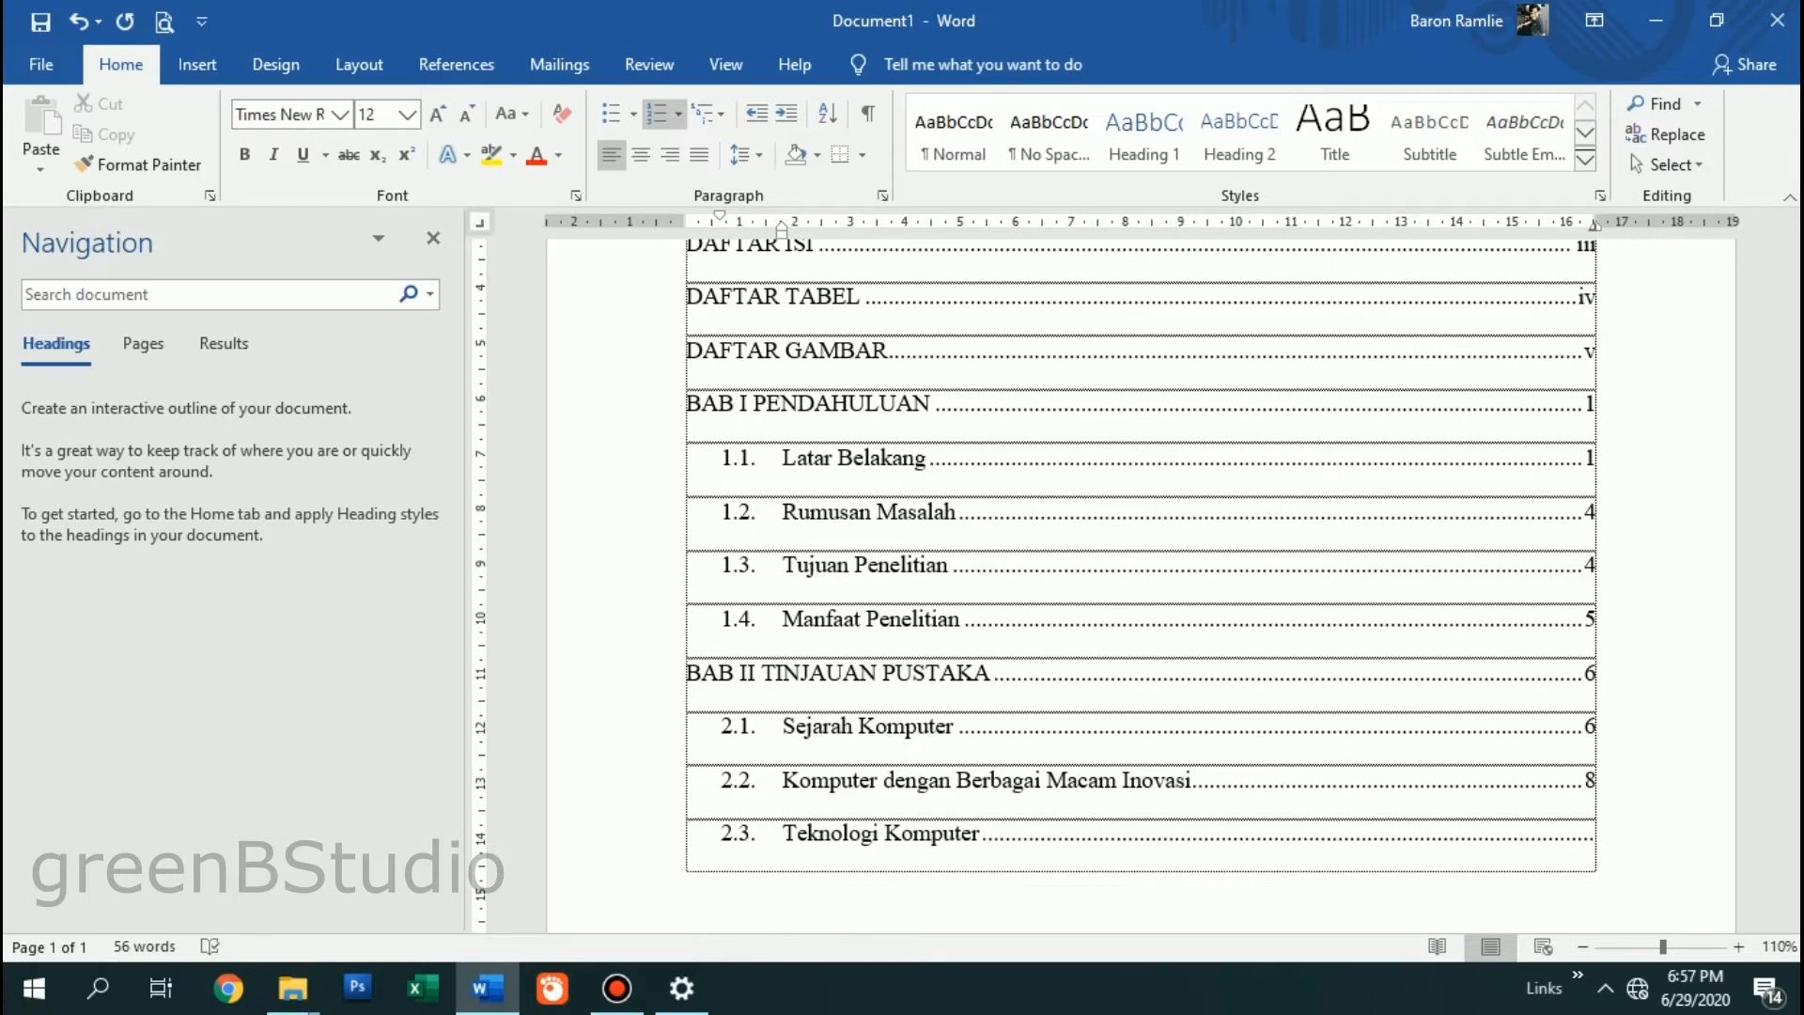
{"action": "type", "text": "10"}
Step: Add a numbered 2.4. row for Komputer dan Masa Kini with a dotted leader and page number 15
{"action": "key", "text": "Return"}
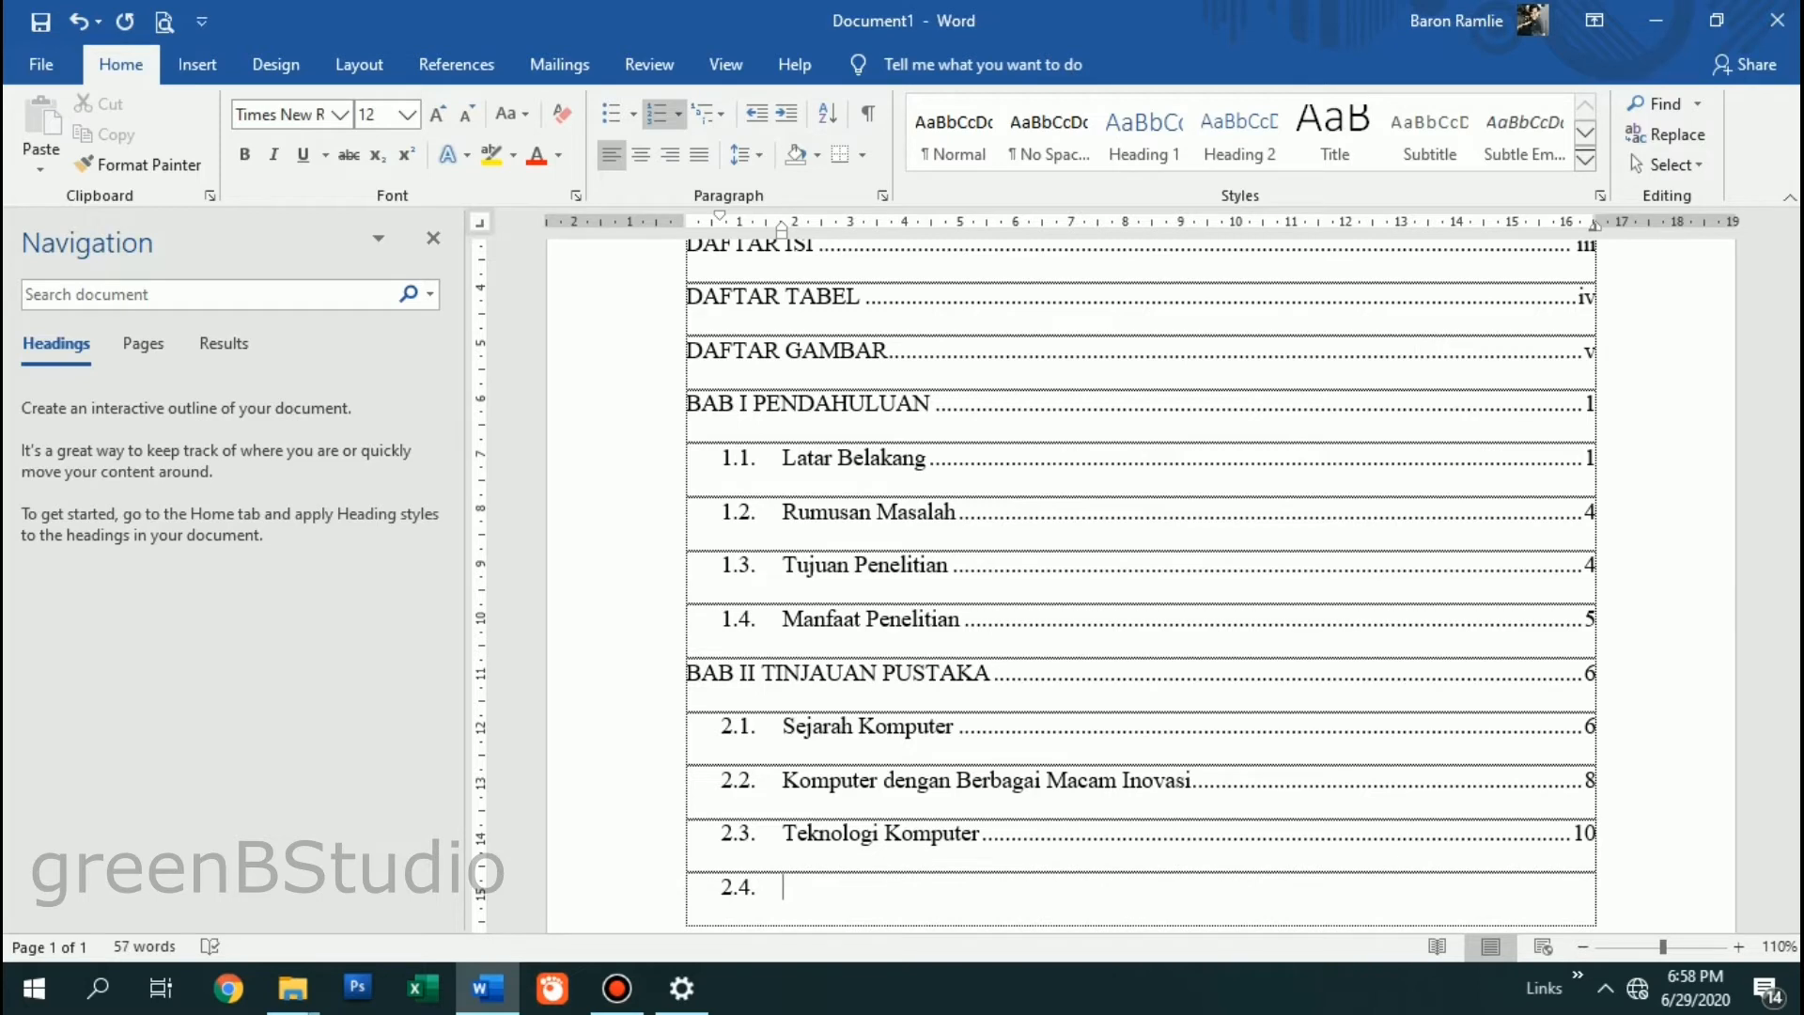
{"action": "scroll", "coordinate": [1140, 582], "scroll_direction": "down", "scroll_amount": 3}
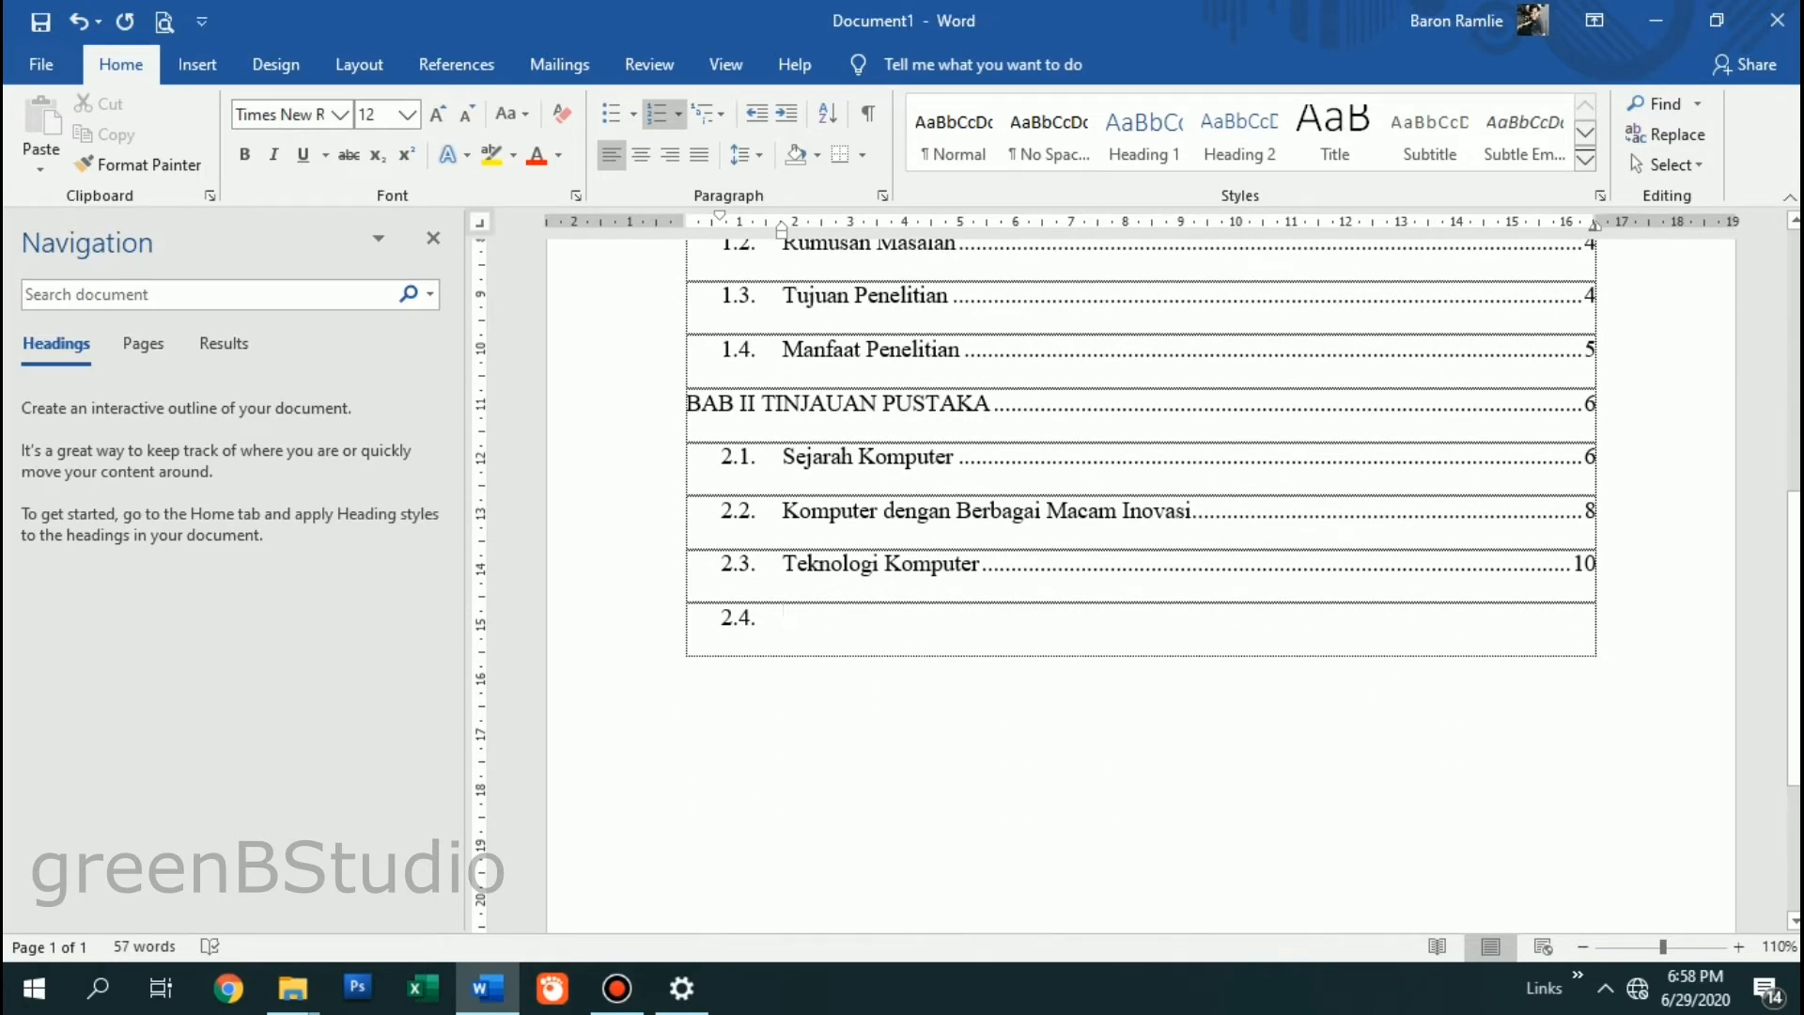
{"action": "type", "text": "Komputer dan M"}
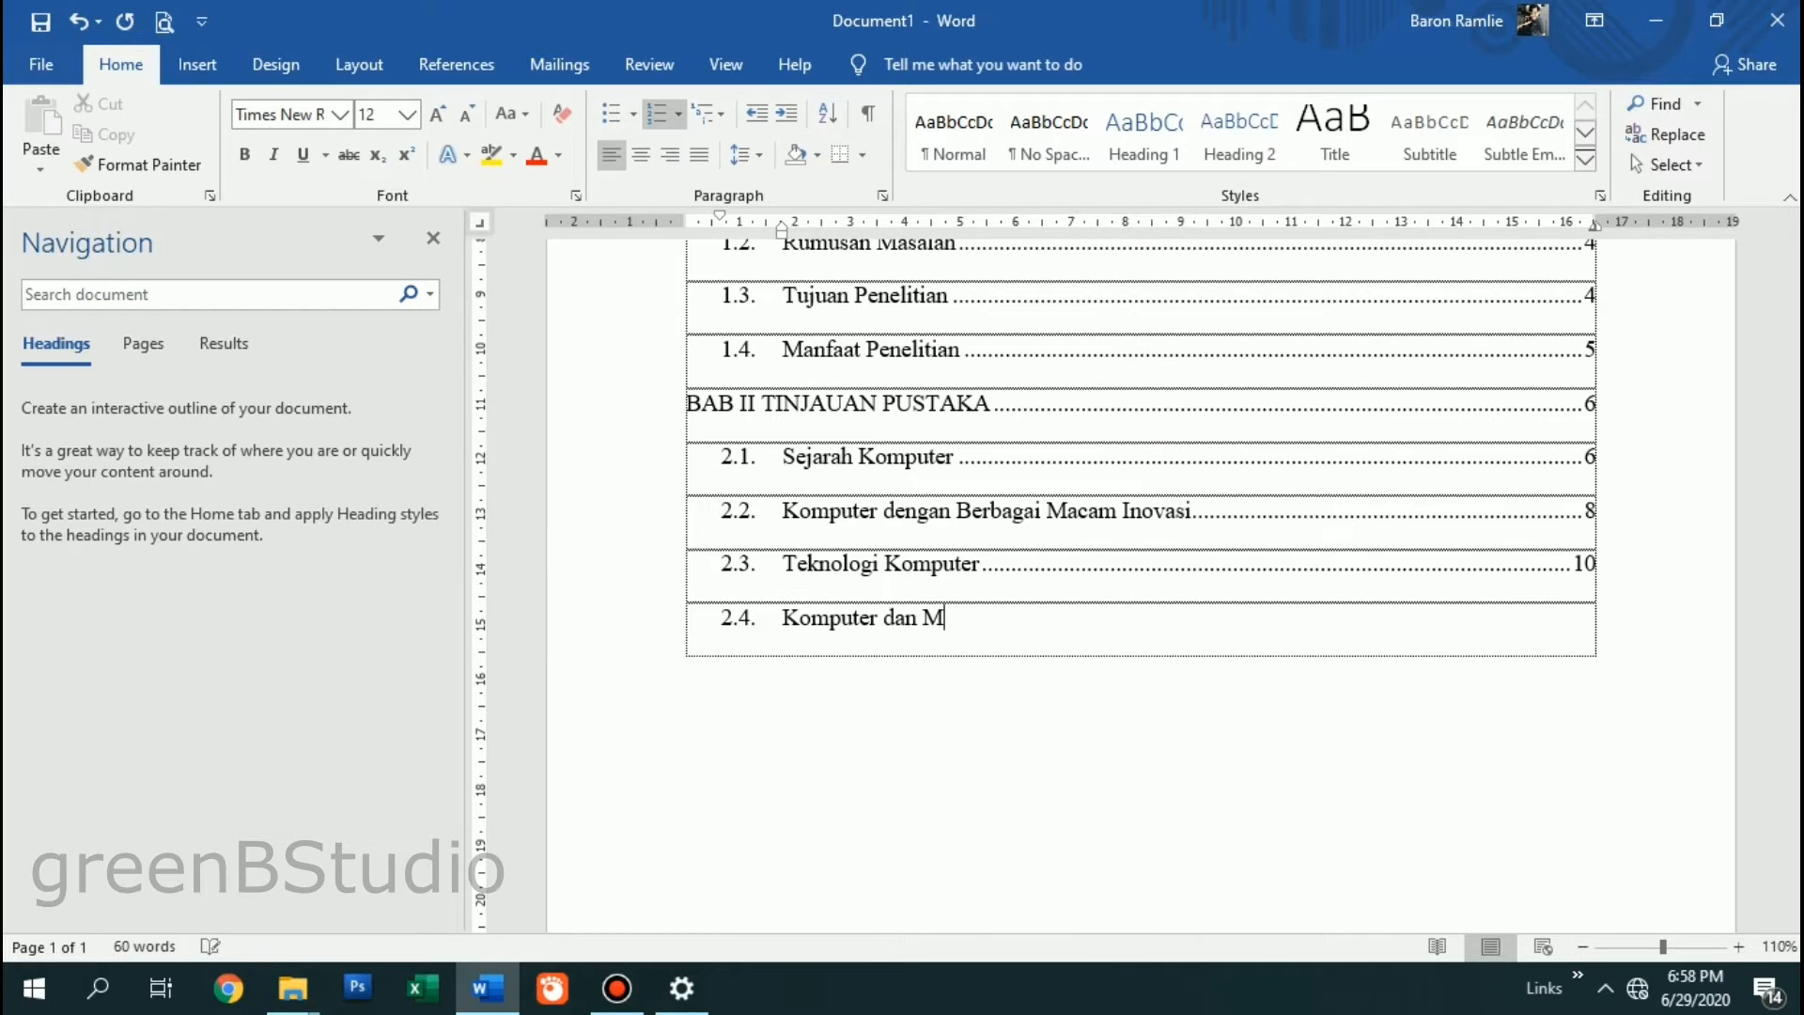
{"action": "type", "text": "asa Kini"}
{"action": "key", "text": "Tab"}
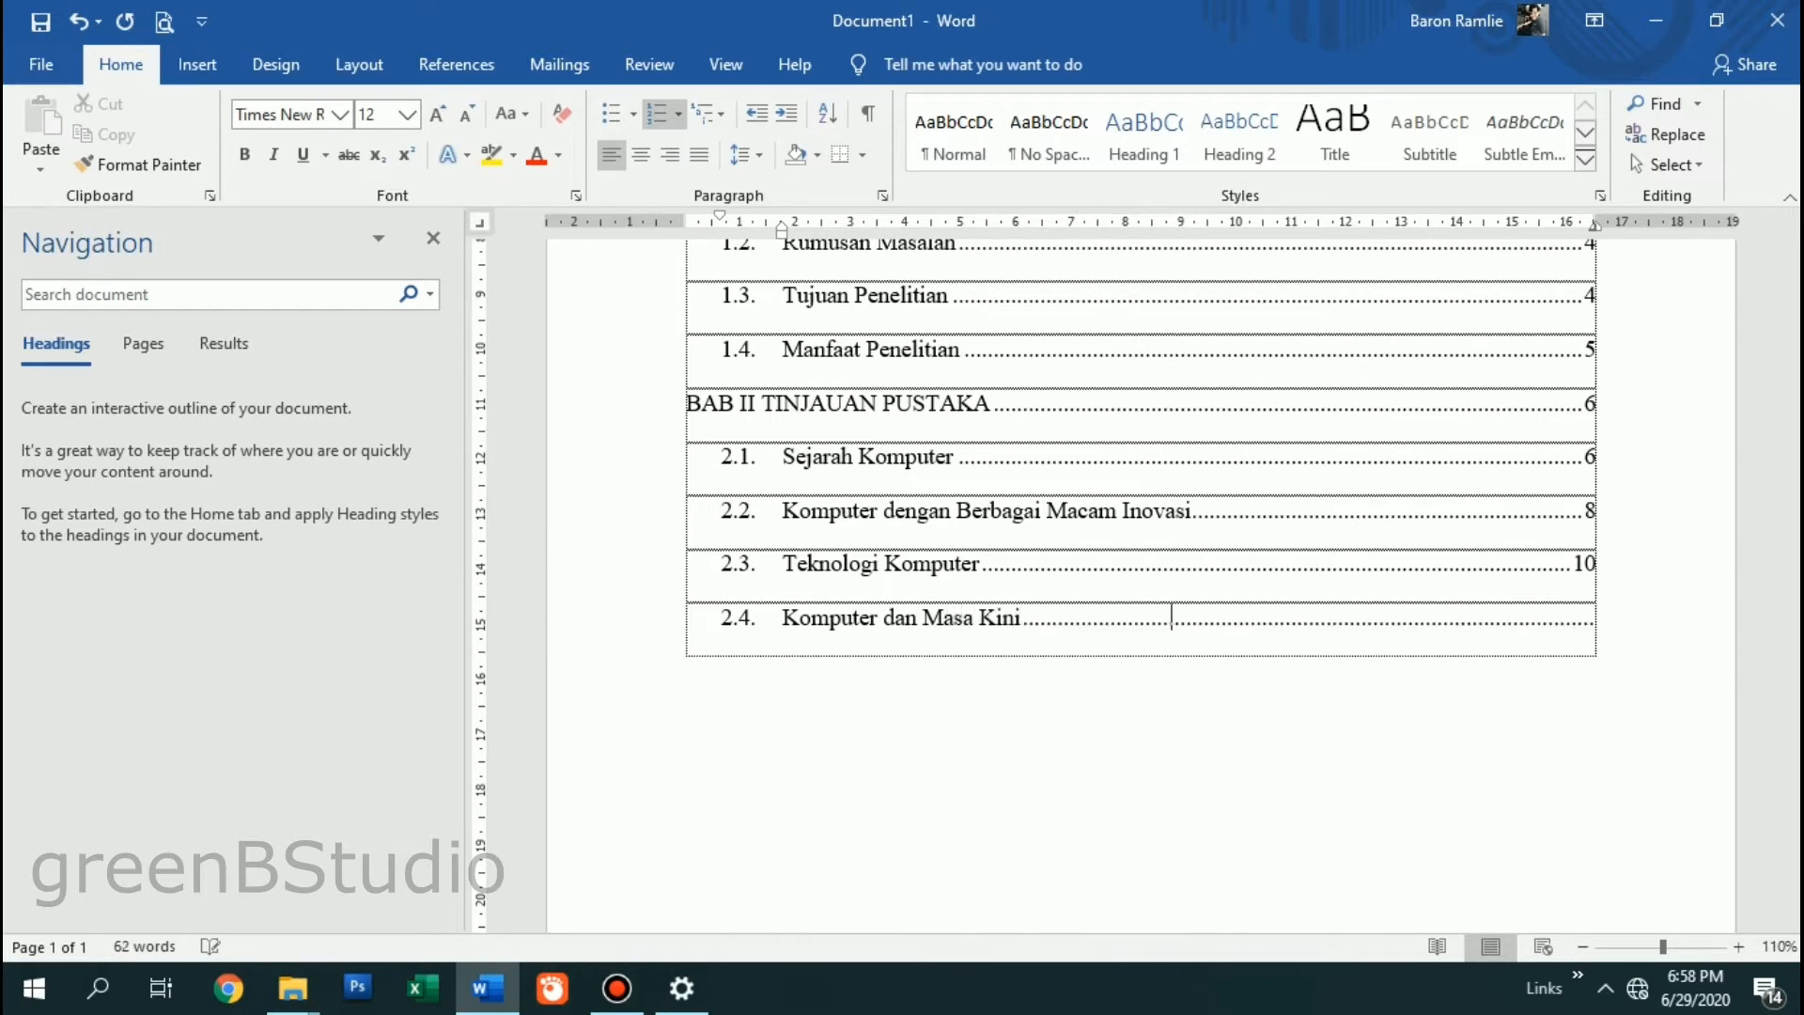
{"action": "type", "text": "15"}
Step: Add a numbered 2.5. row for Manfaat Komputer dalam Teknologi Saat Ini with a dotted leader and page number 20
{"action": "key", "text": "Return"}
{"action": "type", "text": "Kompu"}
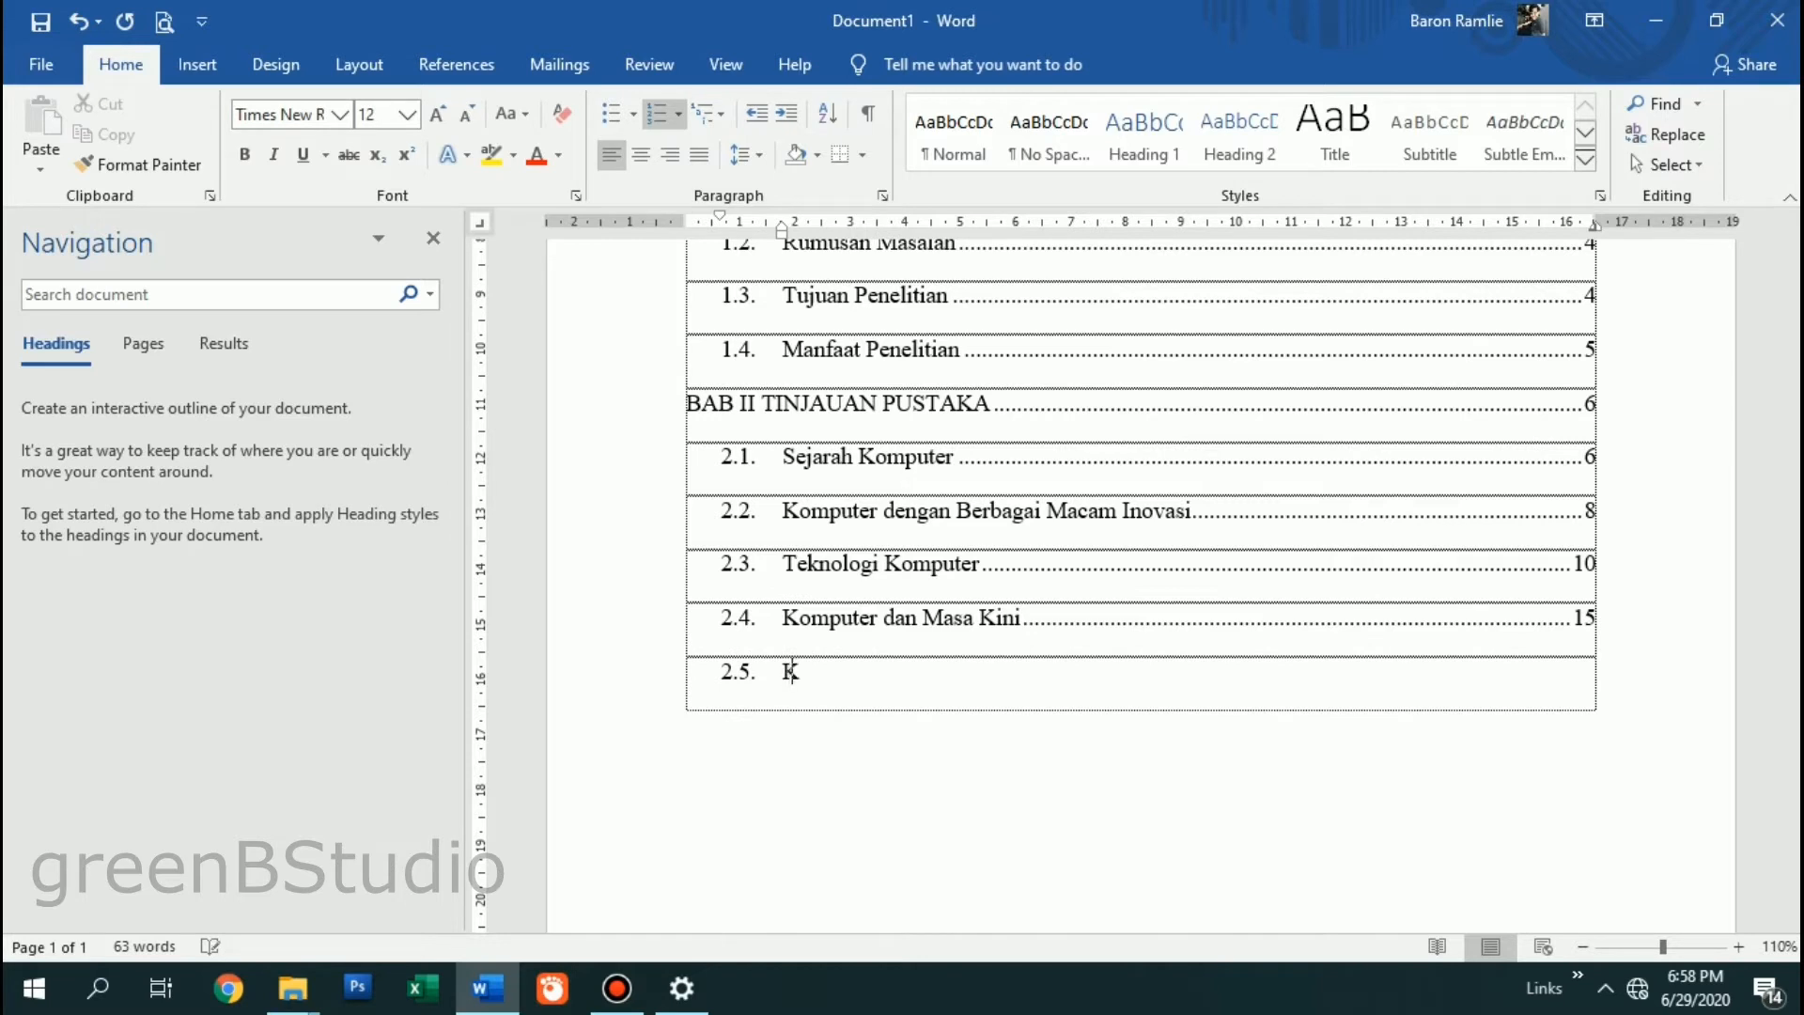
{"action": "key", "text": "BackSpace"}
{"action": "key", "text": "BackSpace"}
{"action": "key", "text": "BackSpace"}
{"action": "key", "text": "BackSpace"}
{"action": "key", "text": "BackSpace"}
{"action": "type", "text": "Manfa"}
{"action": "type", "text": "at Komputer"}
{"action": "type", "text": " s"}
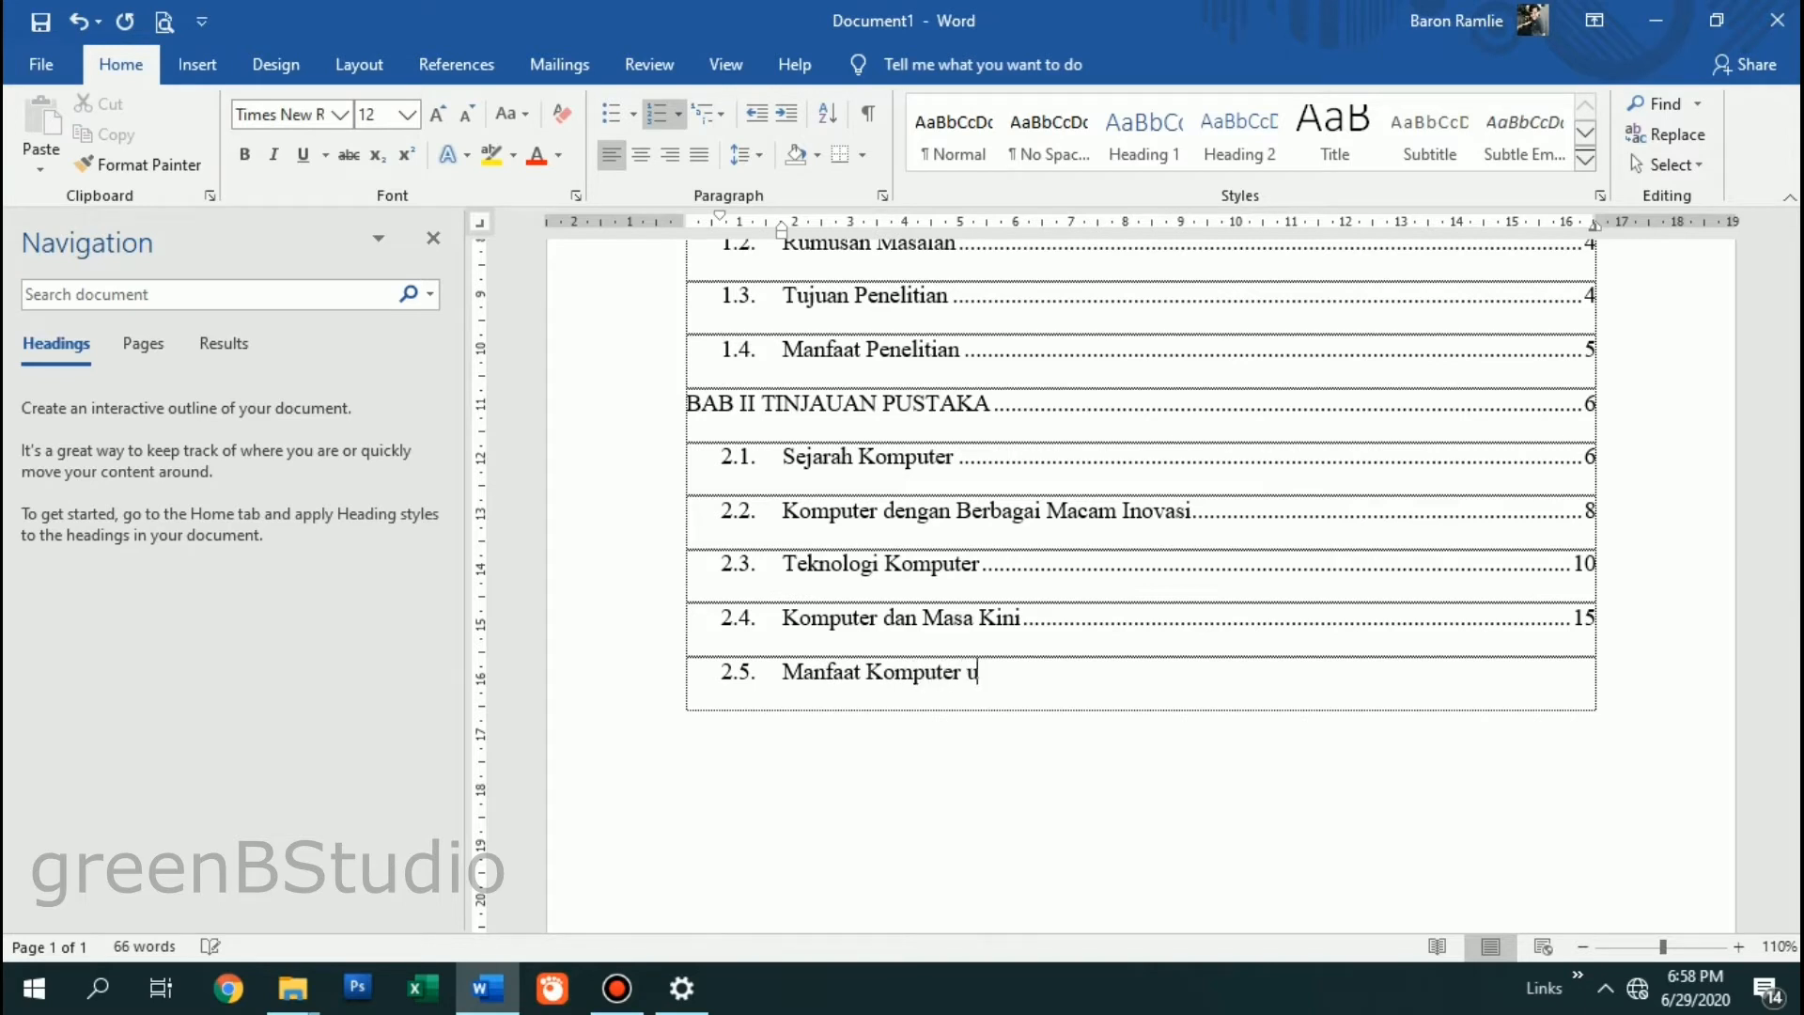
{"action": "key", "text": "BackSpace"}
{"action": "type", "text": "bai"}
{"action": "key", "text": "BackSpace"}
{"action": "key", "text": "BackSpace"}
{"action": "key", "text": "BackSpace"}
{"action": "type", "text": "dalam Teknolo"}
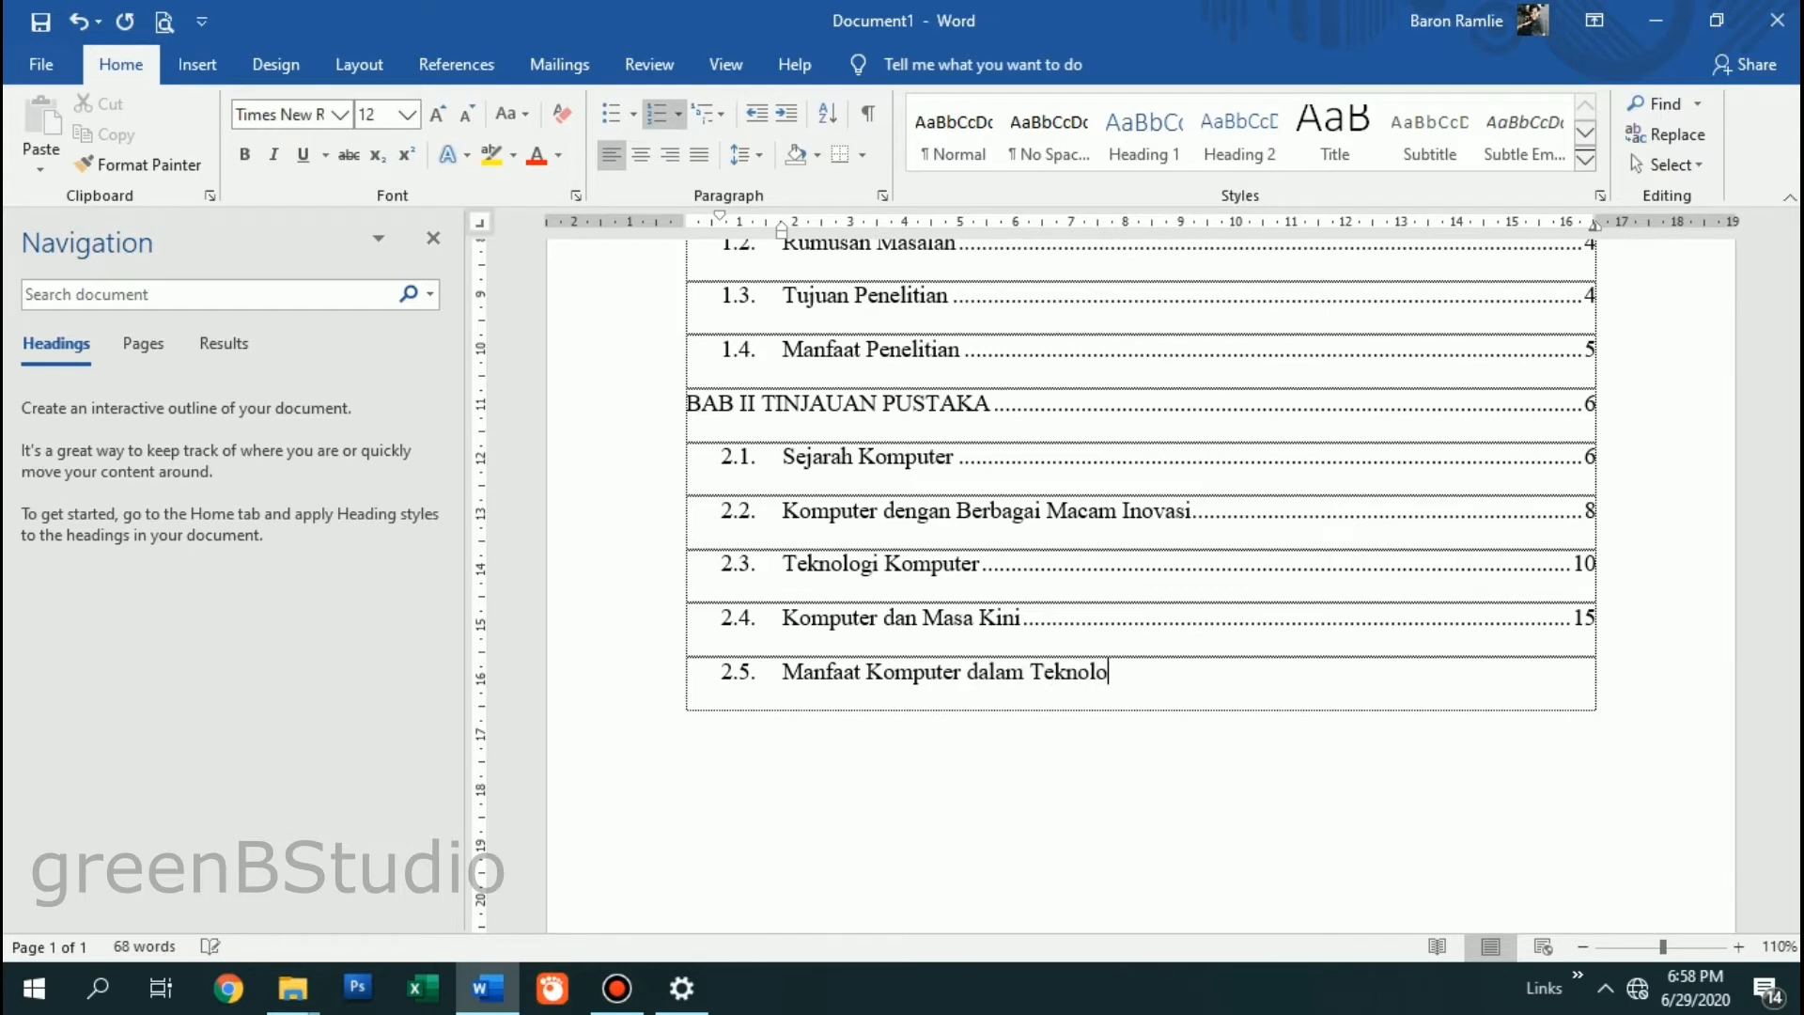
{"action": "key", "text": "BackSpace"}
{"action": "type", "text": "ogi Saat Ini"}
{"action": "key", "text": "Tab"}
{"action": "type", "text": "20"}
Step: Add an unnumbered BAB III PEMBAHASAN row below row 2.5. with a dotted leader and page number 21
{"action": "key", "text": "Return"}
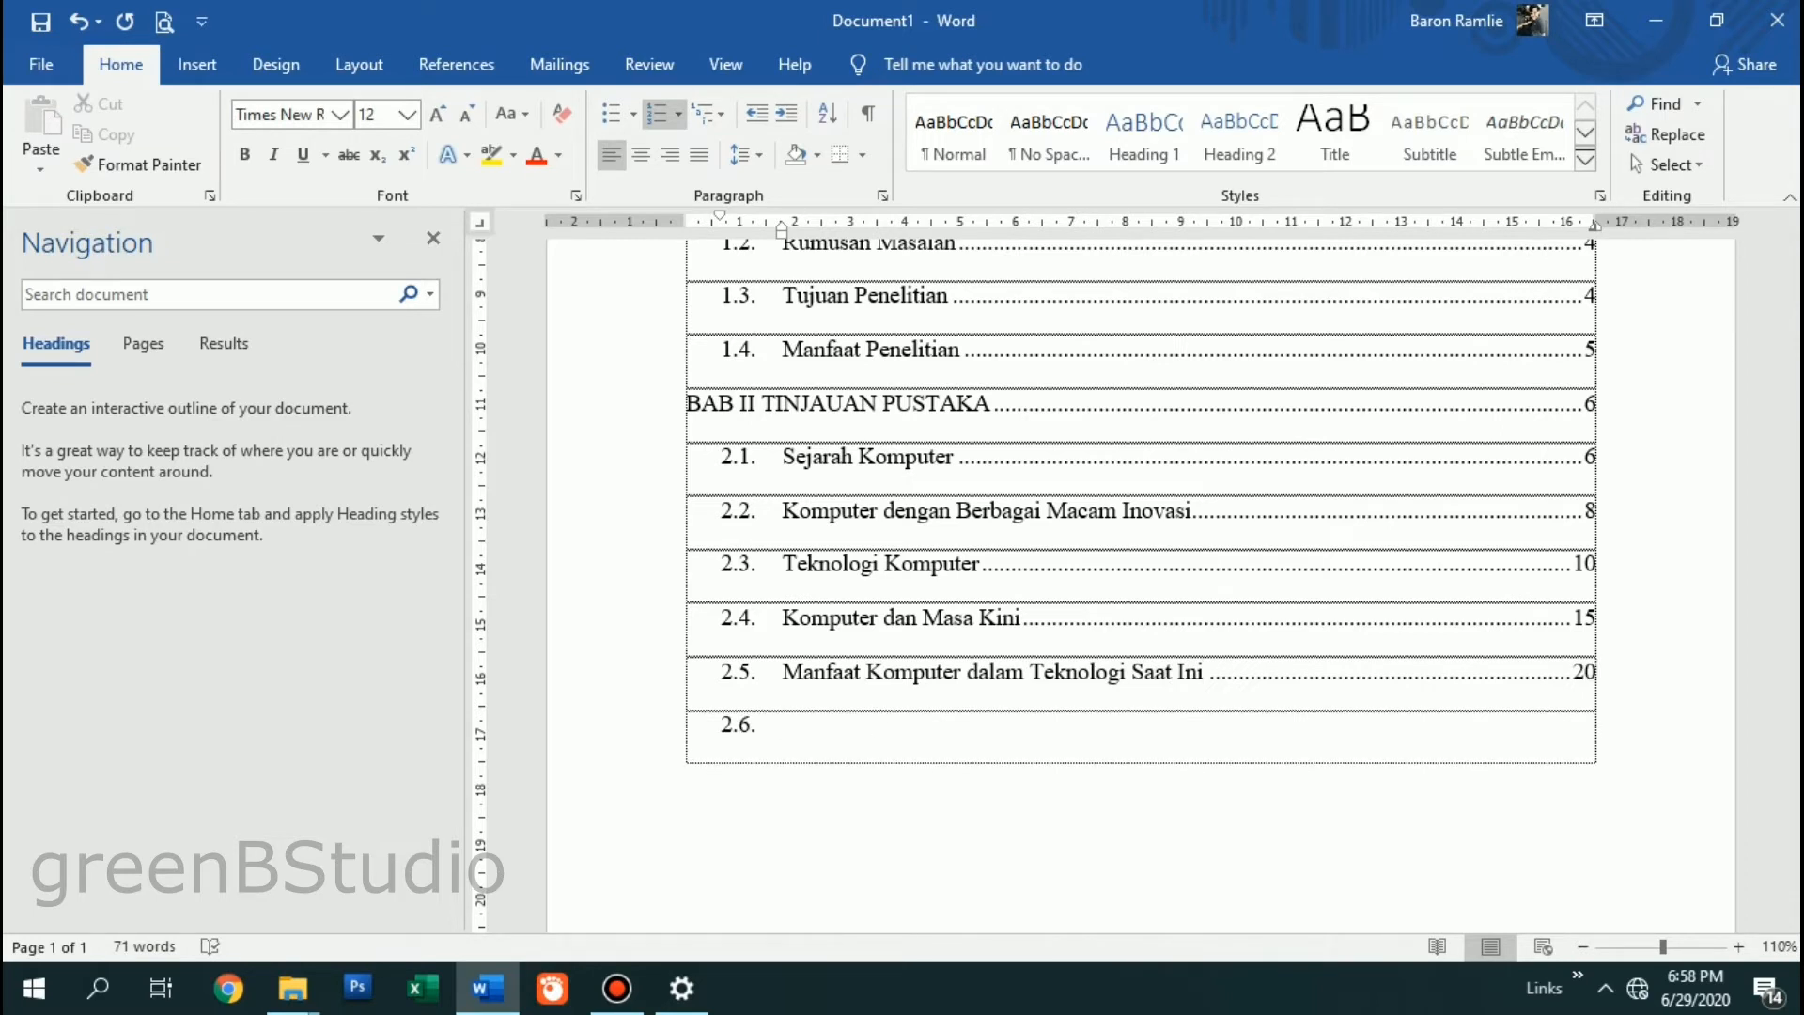
{"action": "key", "text": "BackSpace"}
{"action": "key", "text": "BackSpace"}
{"action": "key", "text": "BackSpace"}
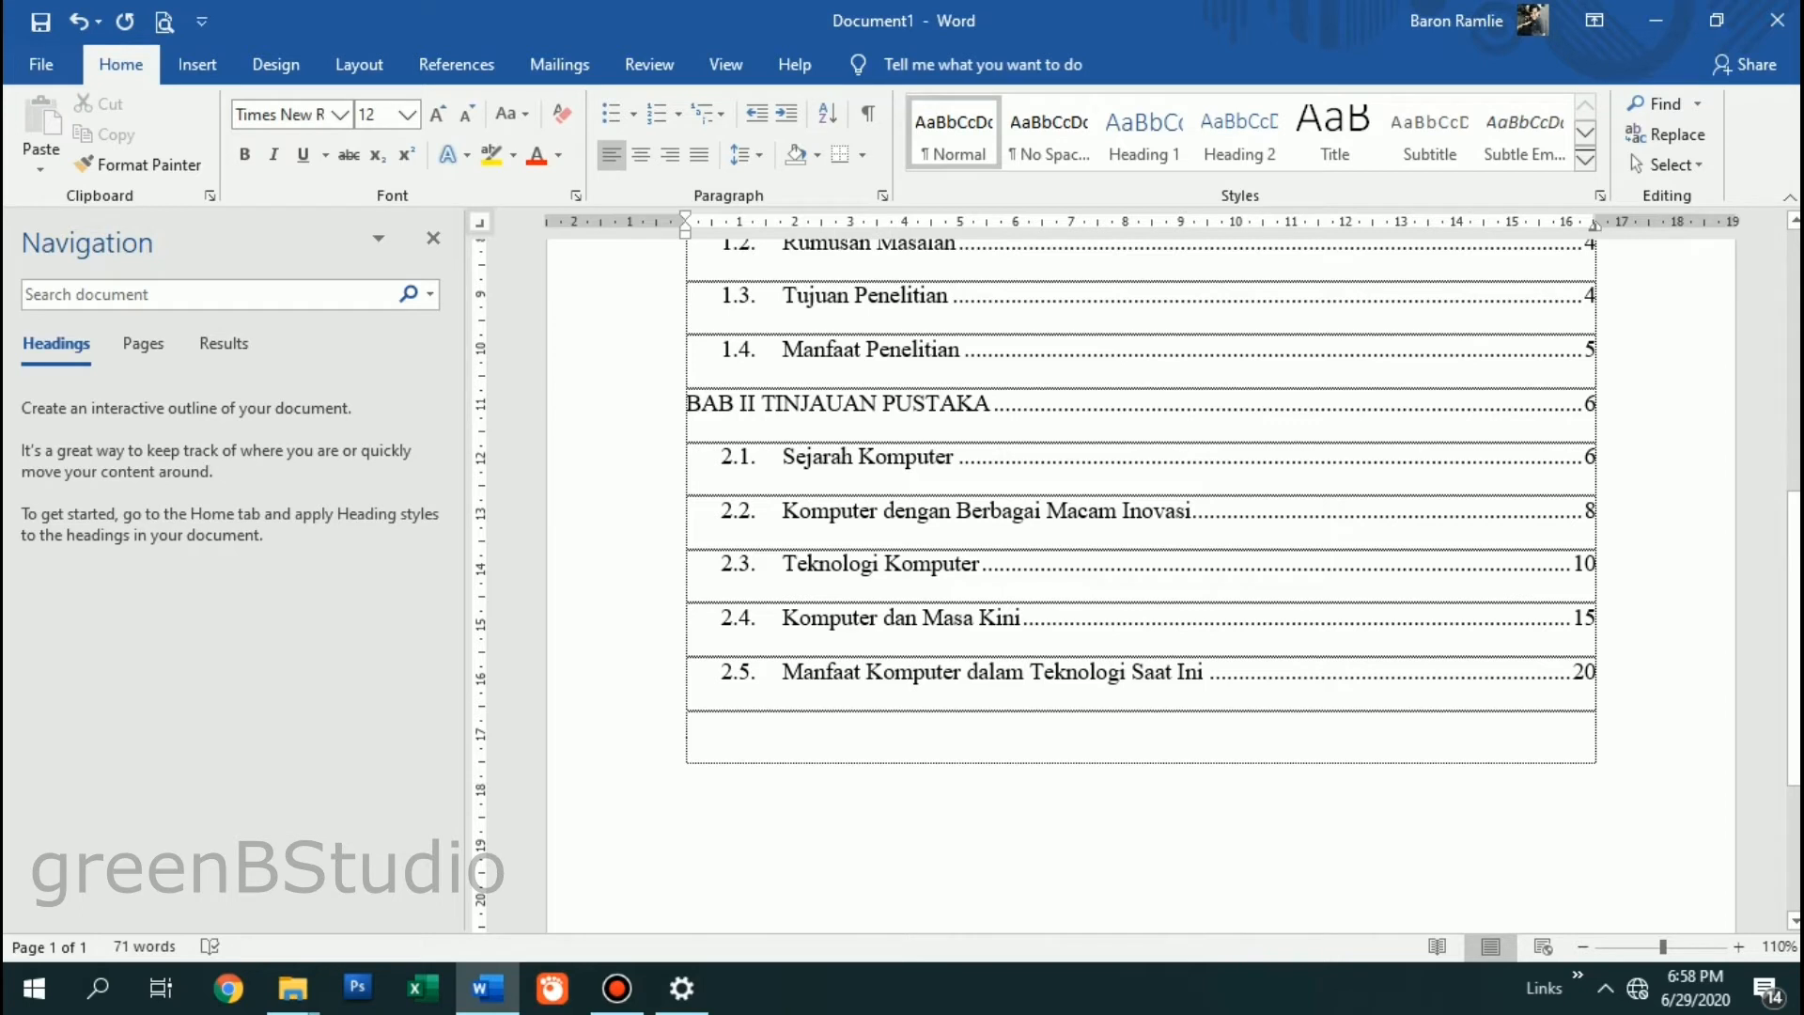
{"action": "type", "text": "BAB "}
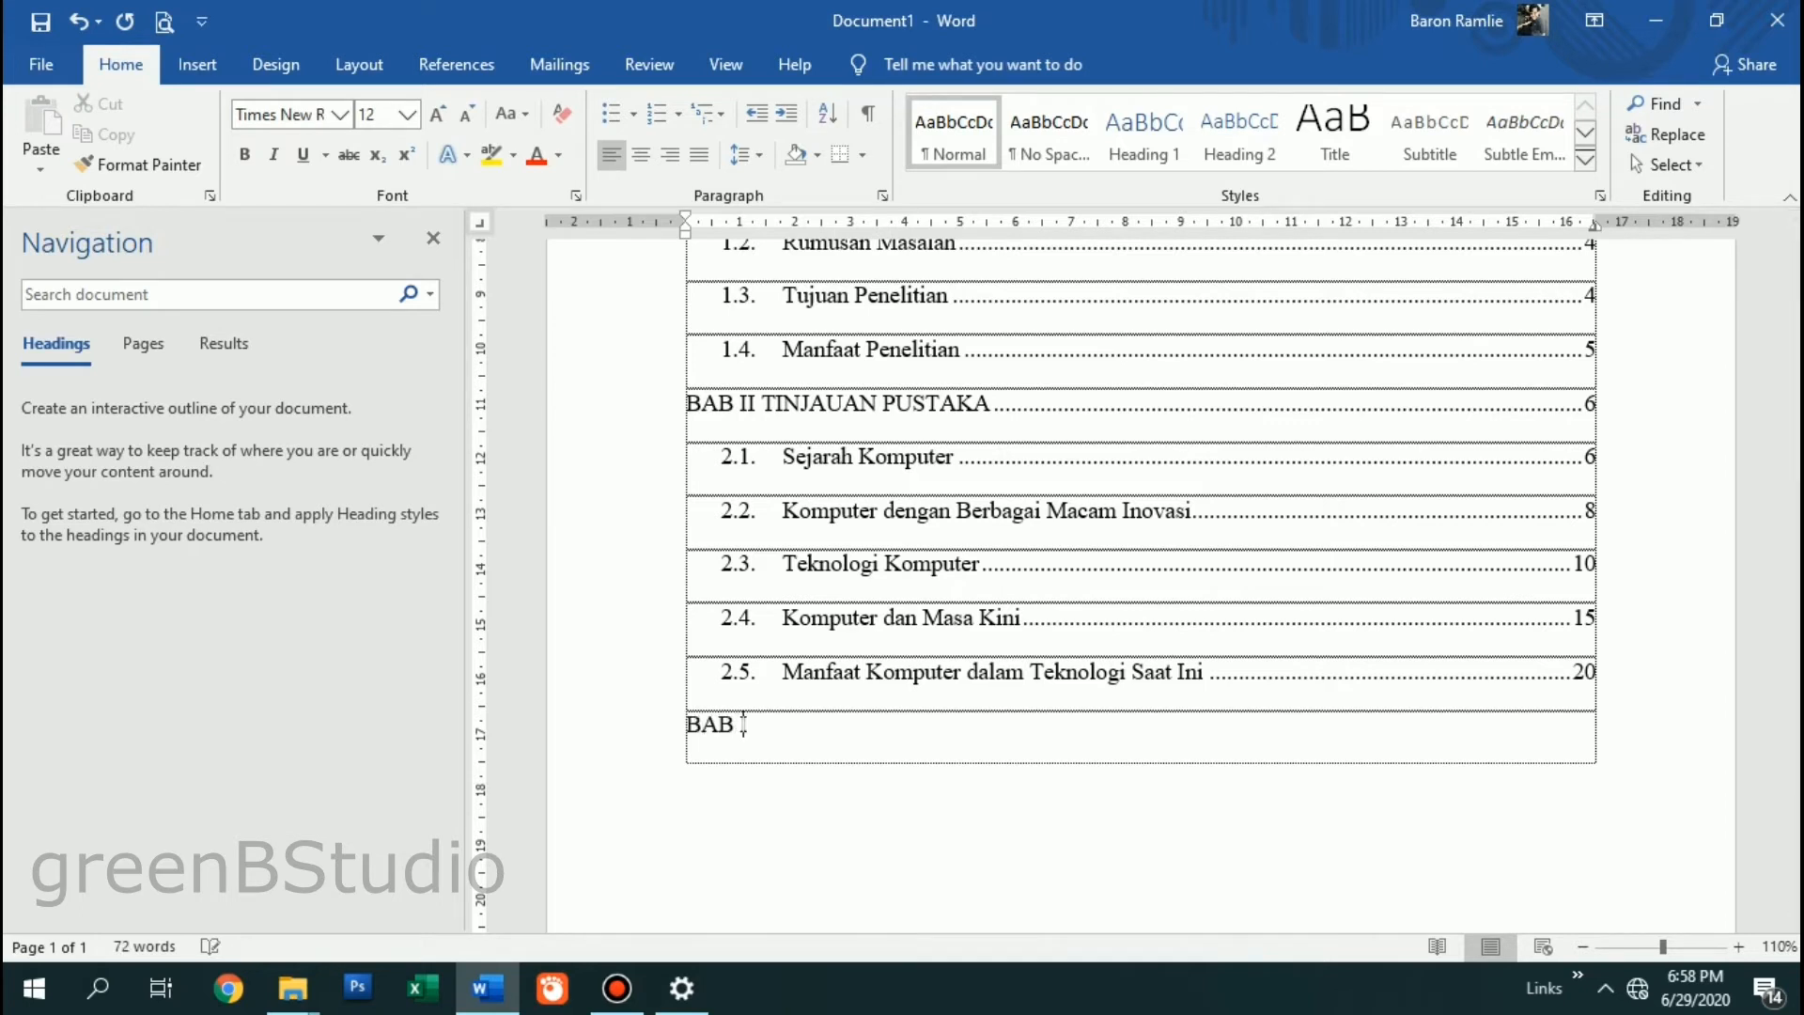
{"action": "type", "text": "III PEMBAHASAN"}
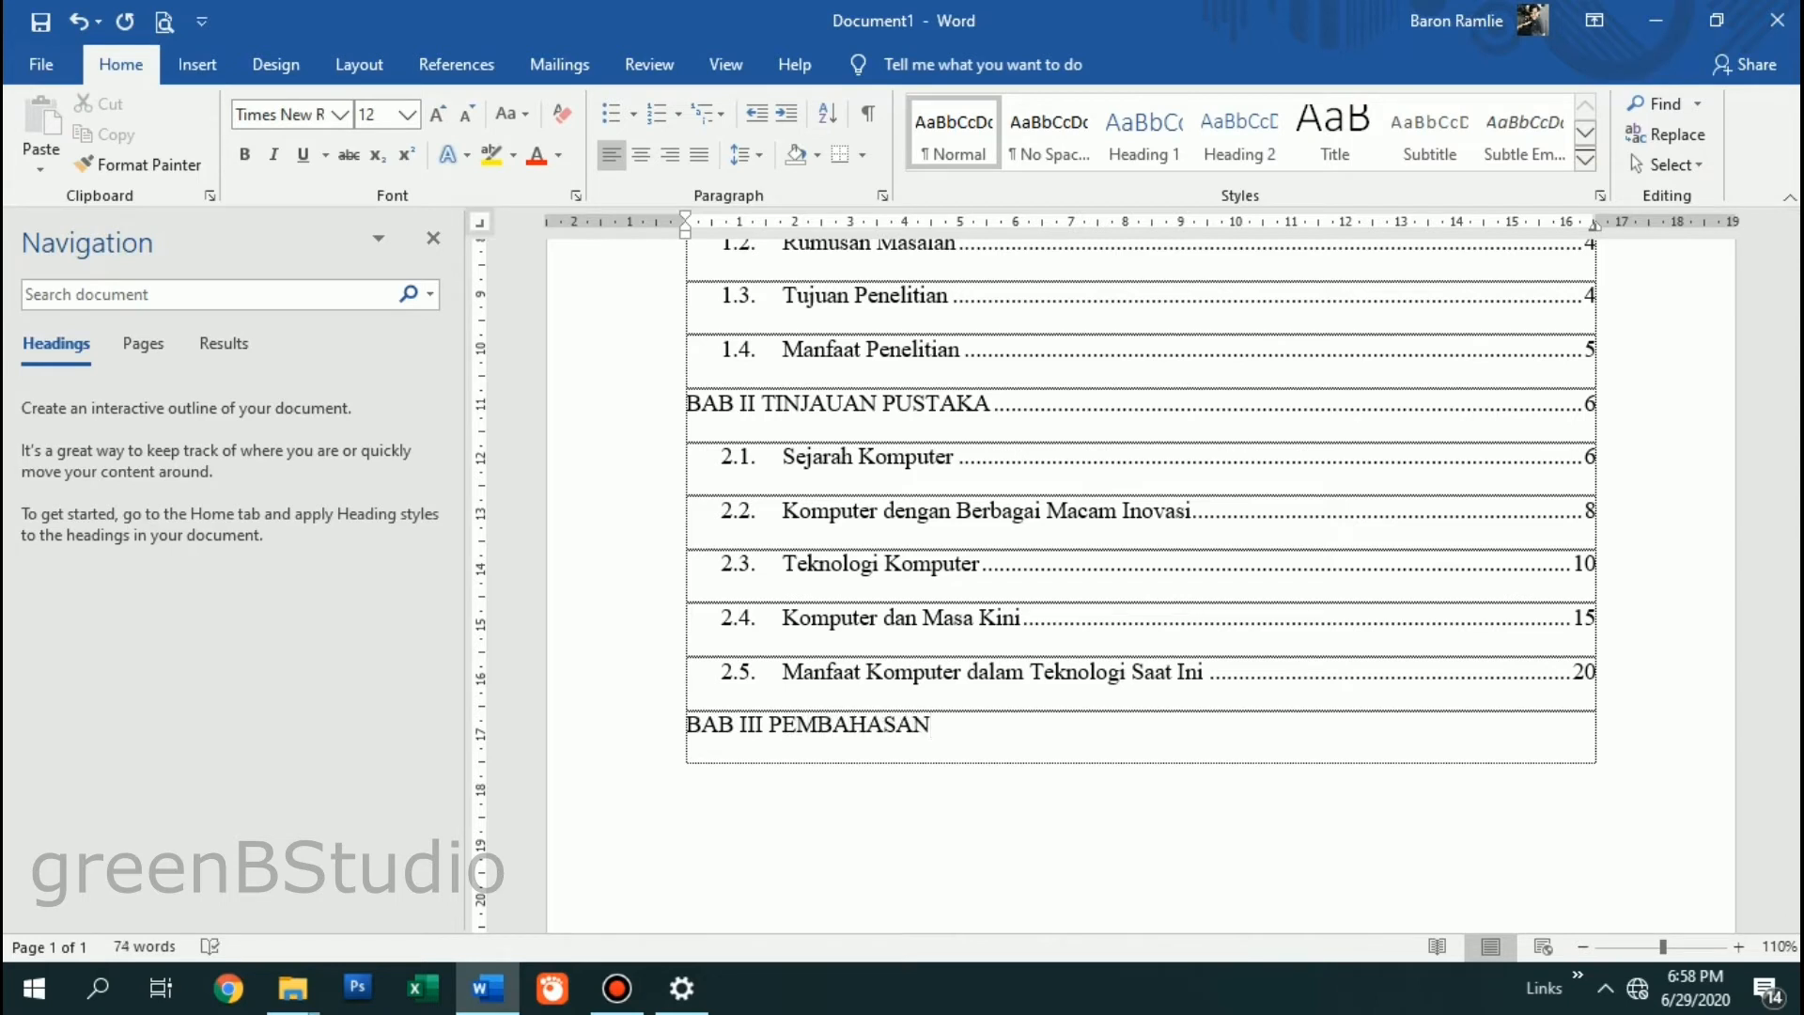
{"action": "key", "text": "Tab"}
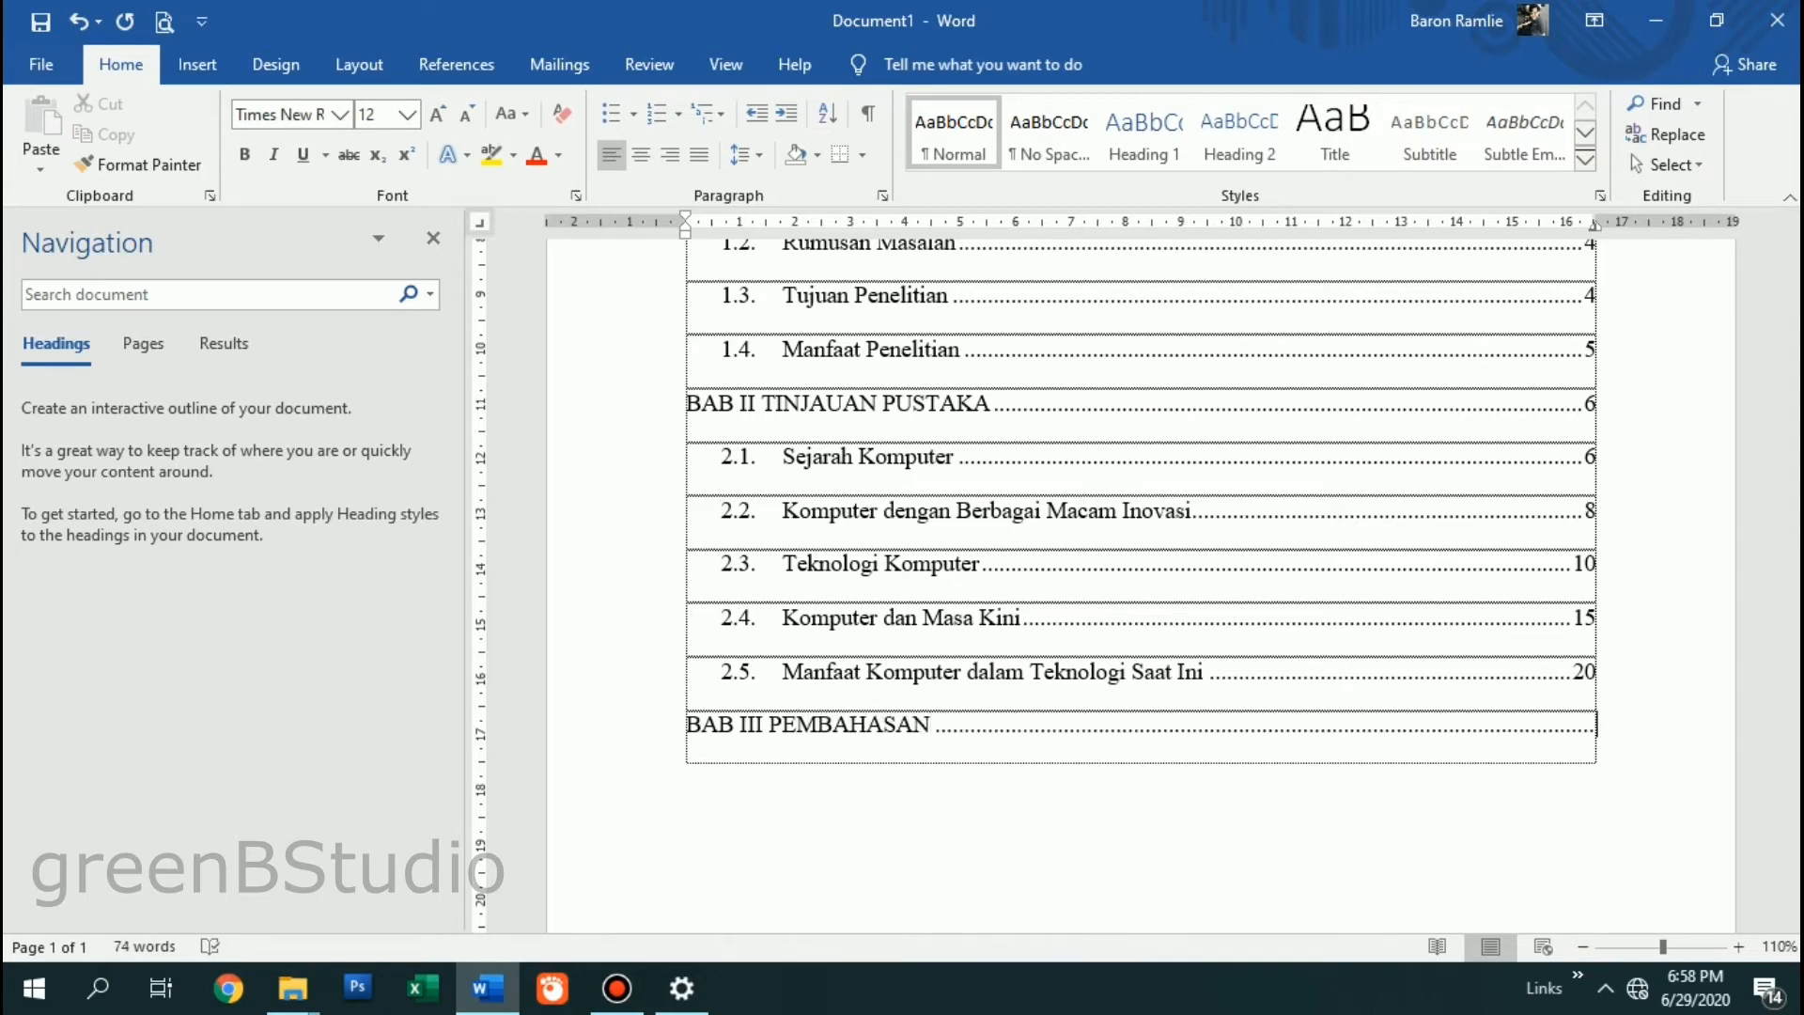
{"action": "type", "text": "21"}
Step: Start a row below BAB III, define its number format as 3.1., and align its hanging indent with the subchapter rows above
{"action": "key", "text": "Return"}
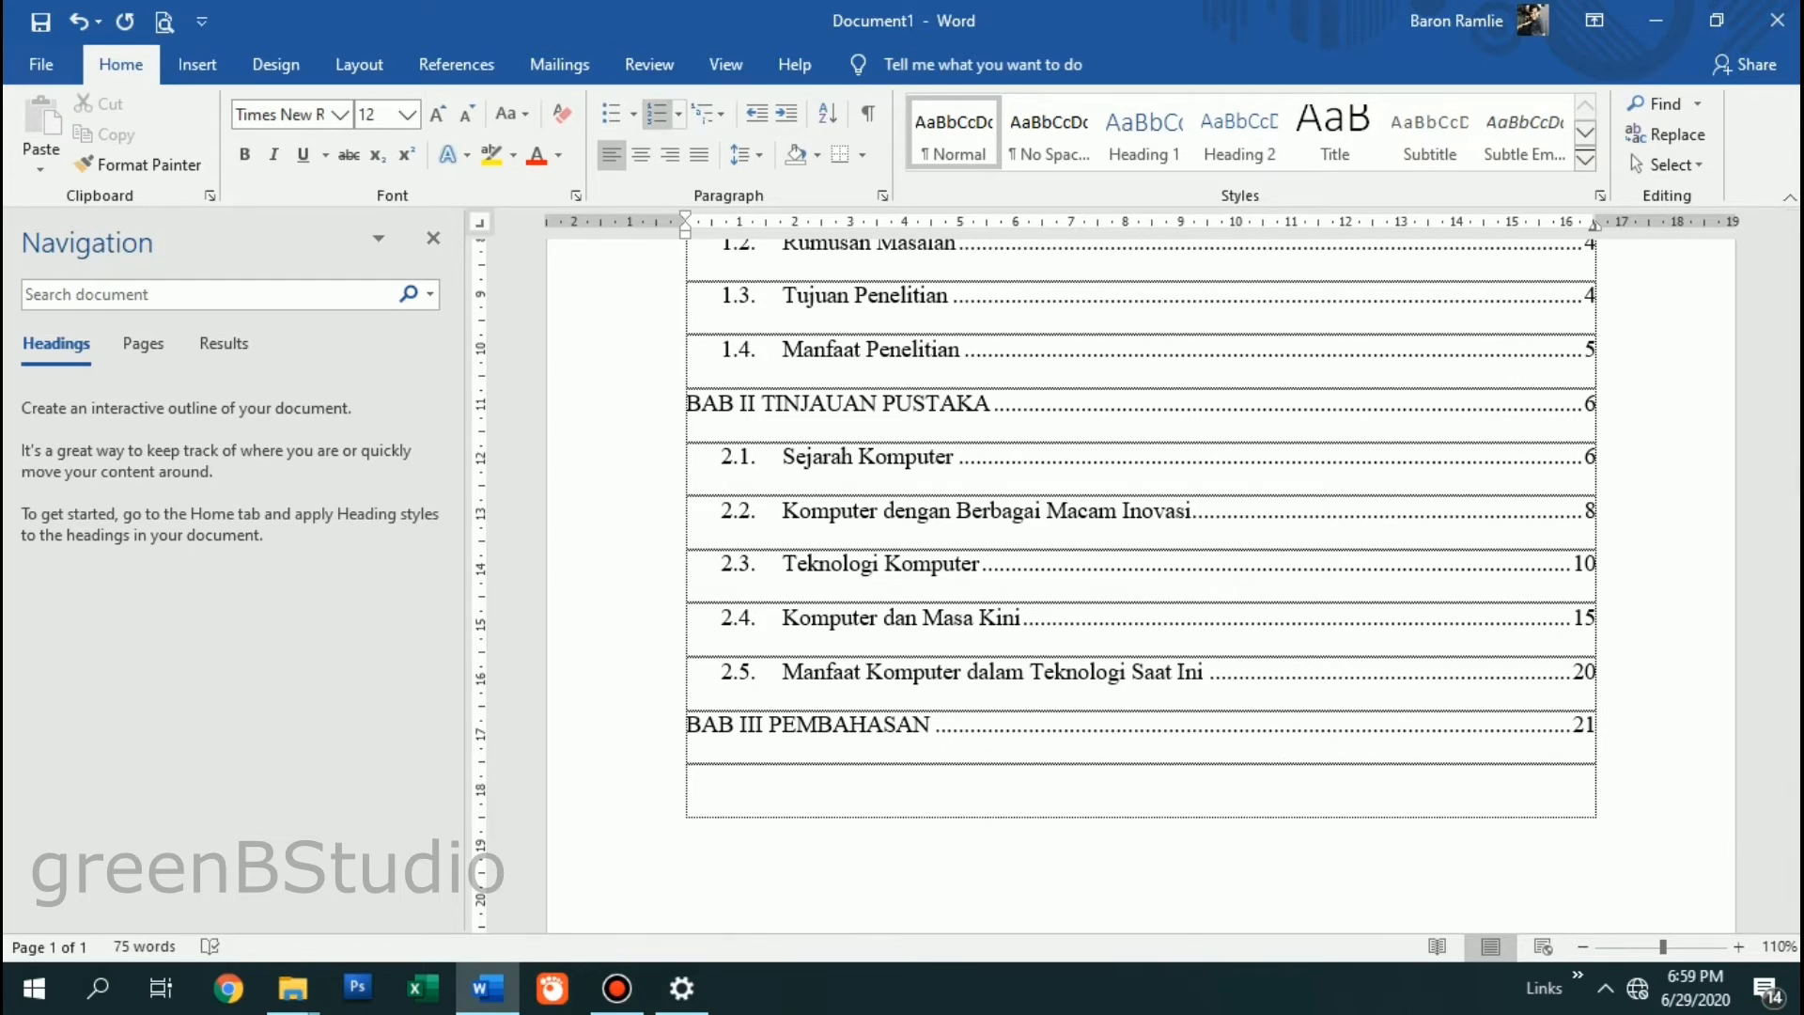
{"action": "left_click", "coordinate": [678, 114]}
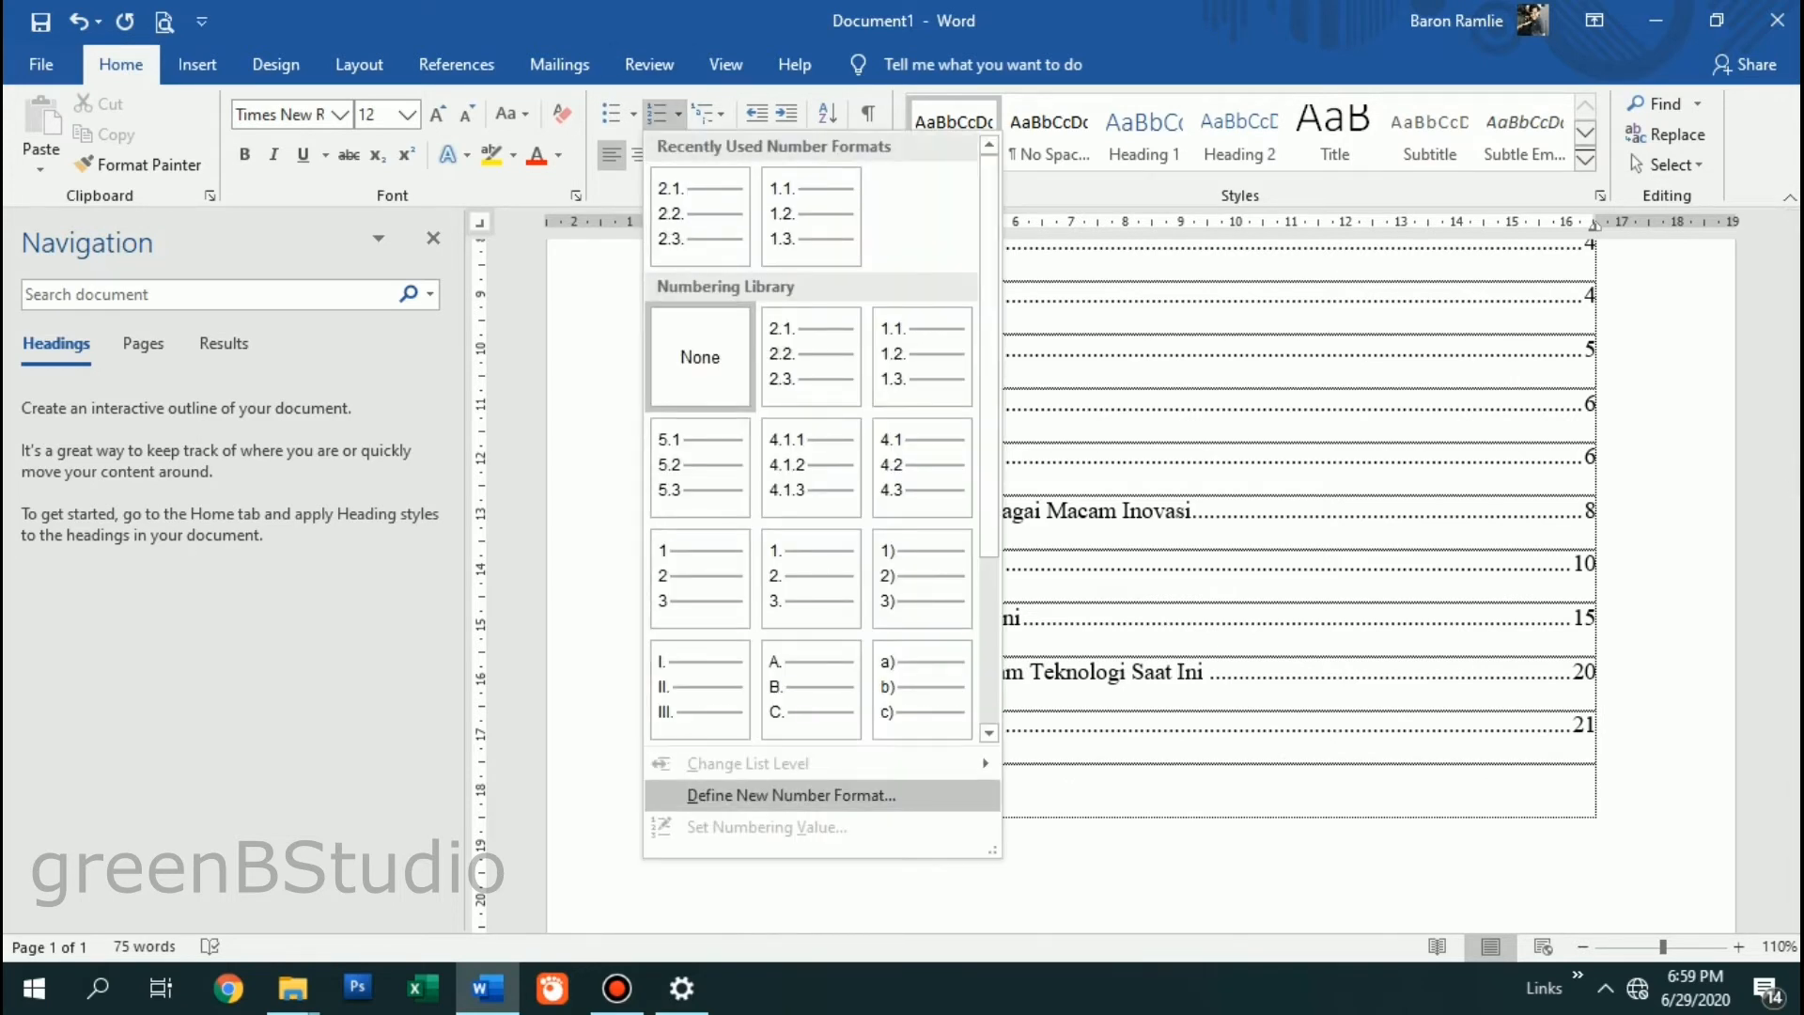
{"action": "left_click", "coordinate": [791, 795]}
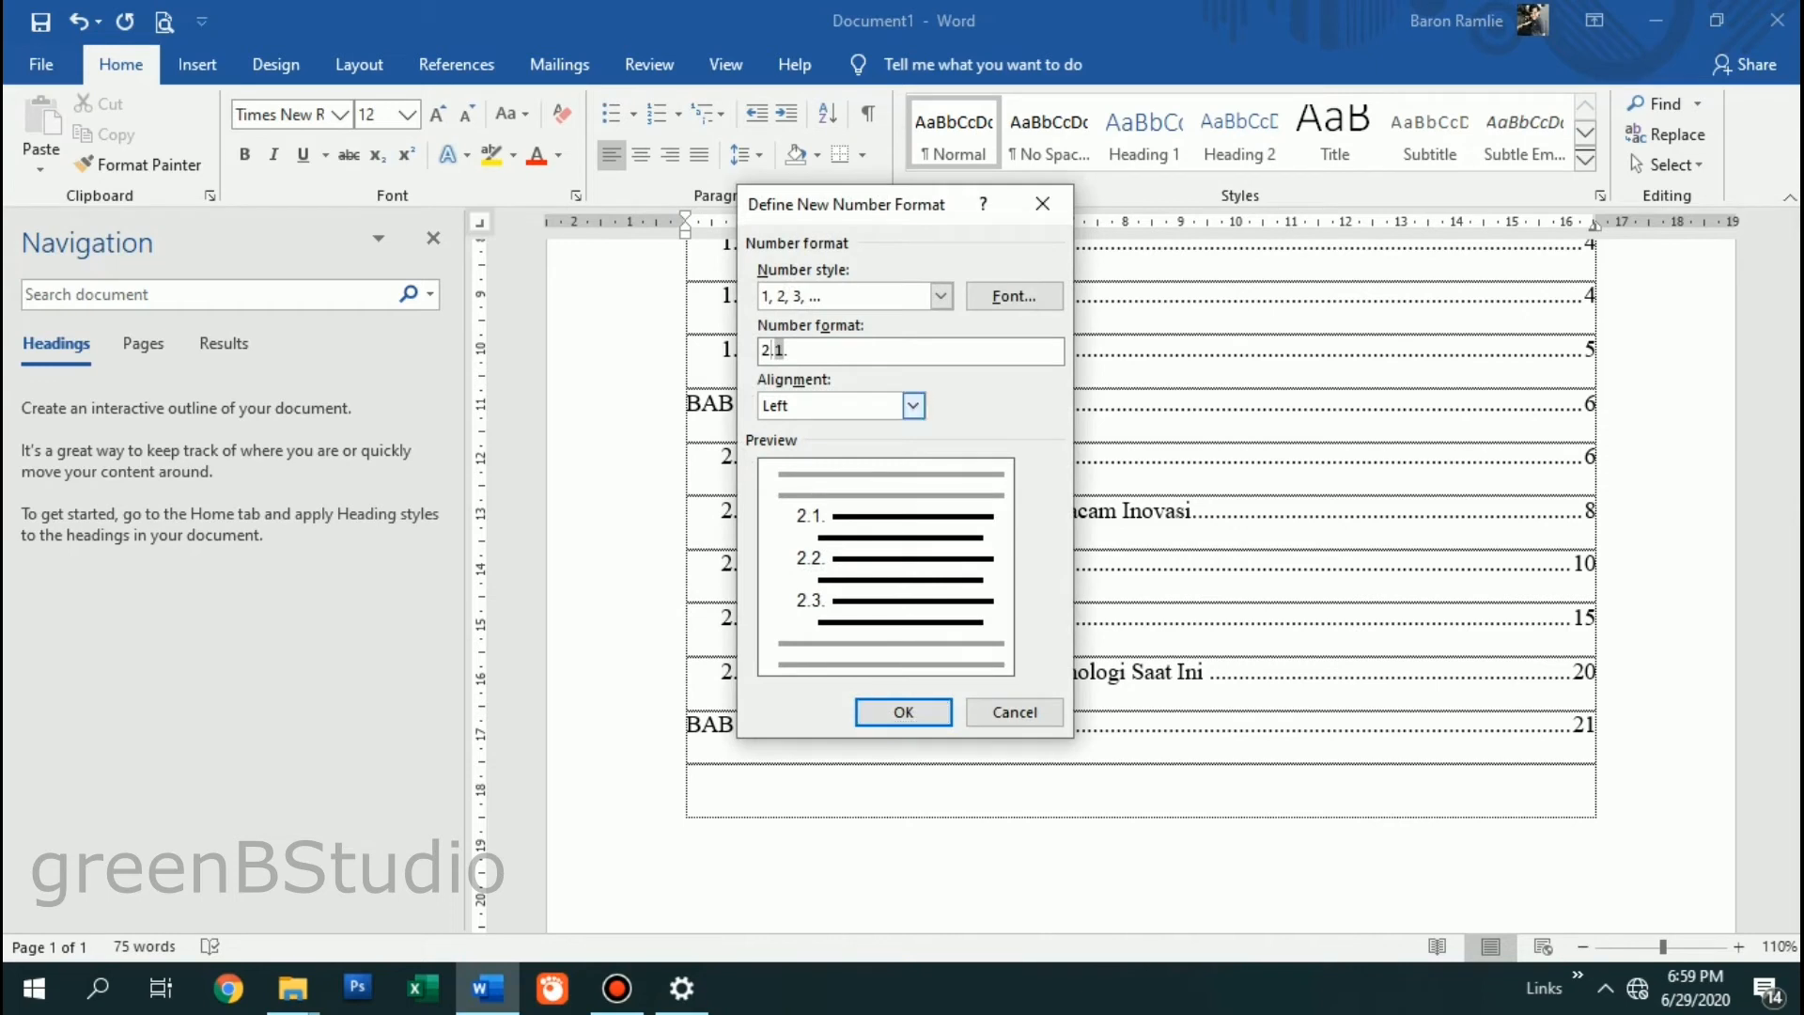
{"action": "key", "text": "BackSpace"}
{"action": "type", "text": "3"}
{"action": "key", "text": "Return"}
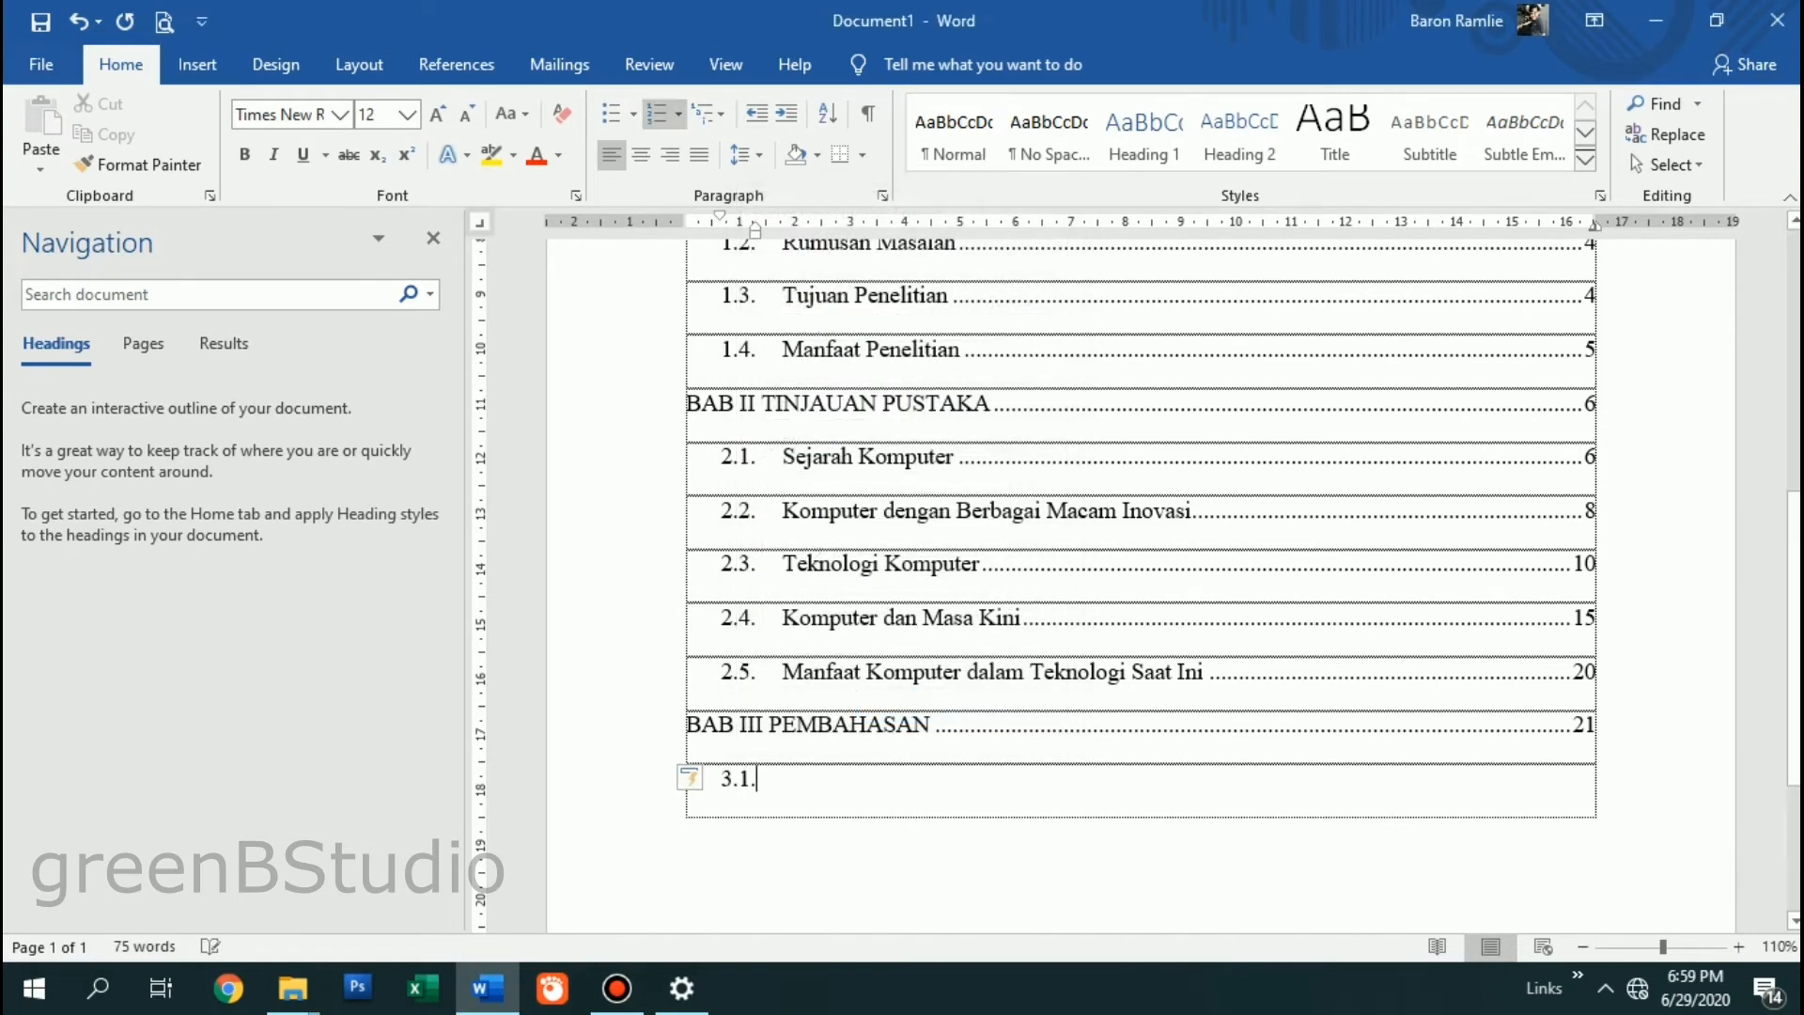
{"action": "left_click_drag", "start_coordinate": [754, 228], "coordinate": [781, 229]}
Step: Fill row 3.1. with Komputer Sebagai Peran dalam Kehidupan Sehari-hari, a dotted leader and page number 21, and start row 3.2
{"action": "type", "text": "Komp"}
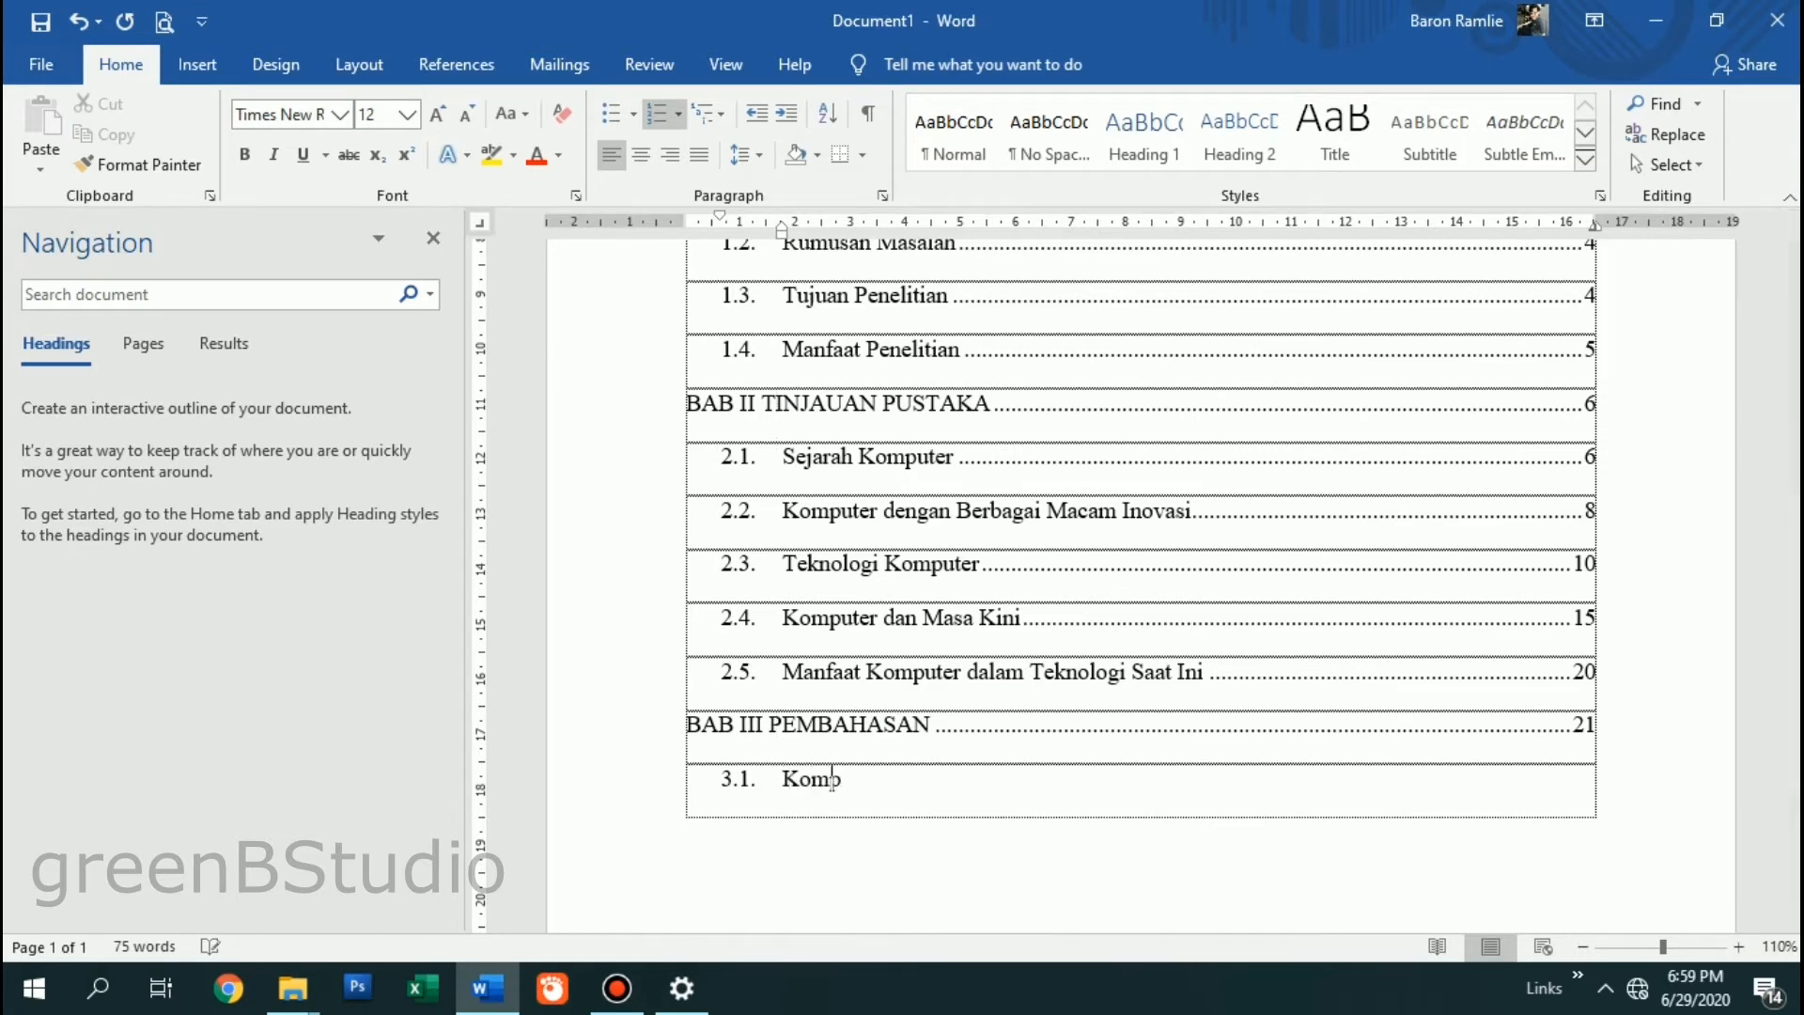
{"action": "type", "text": "uter Sebagai Pera"}
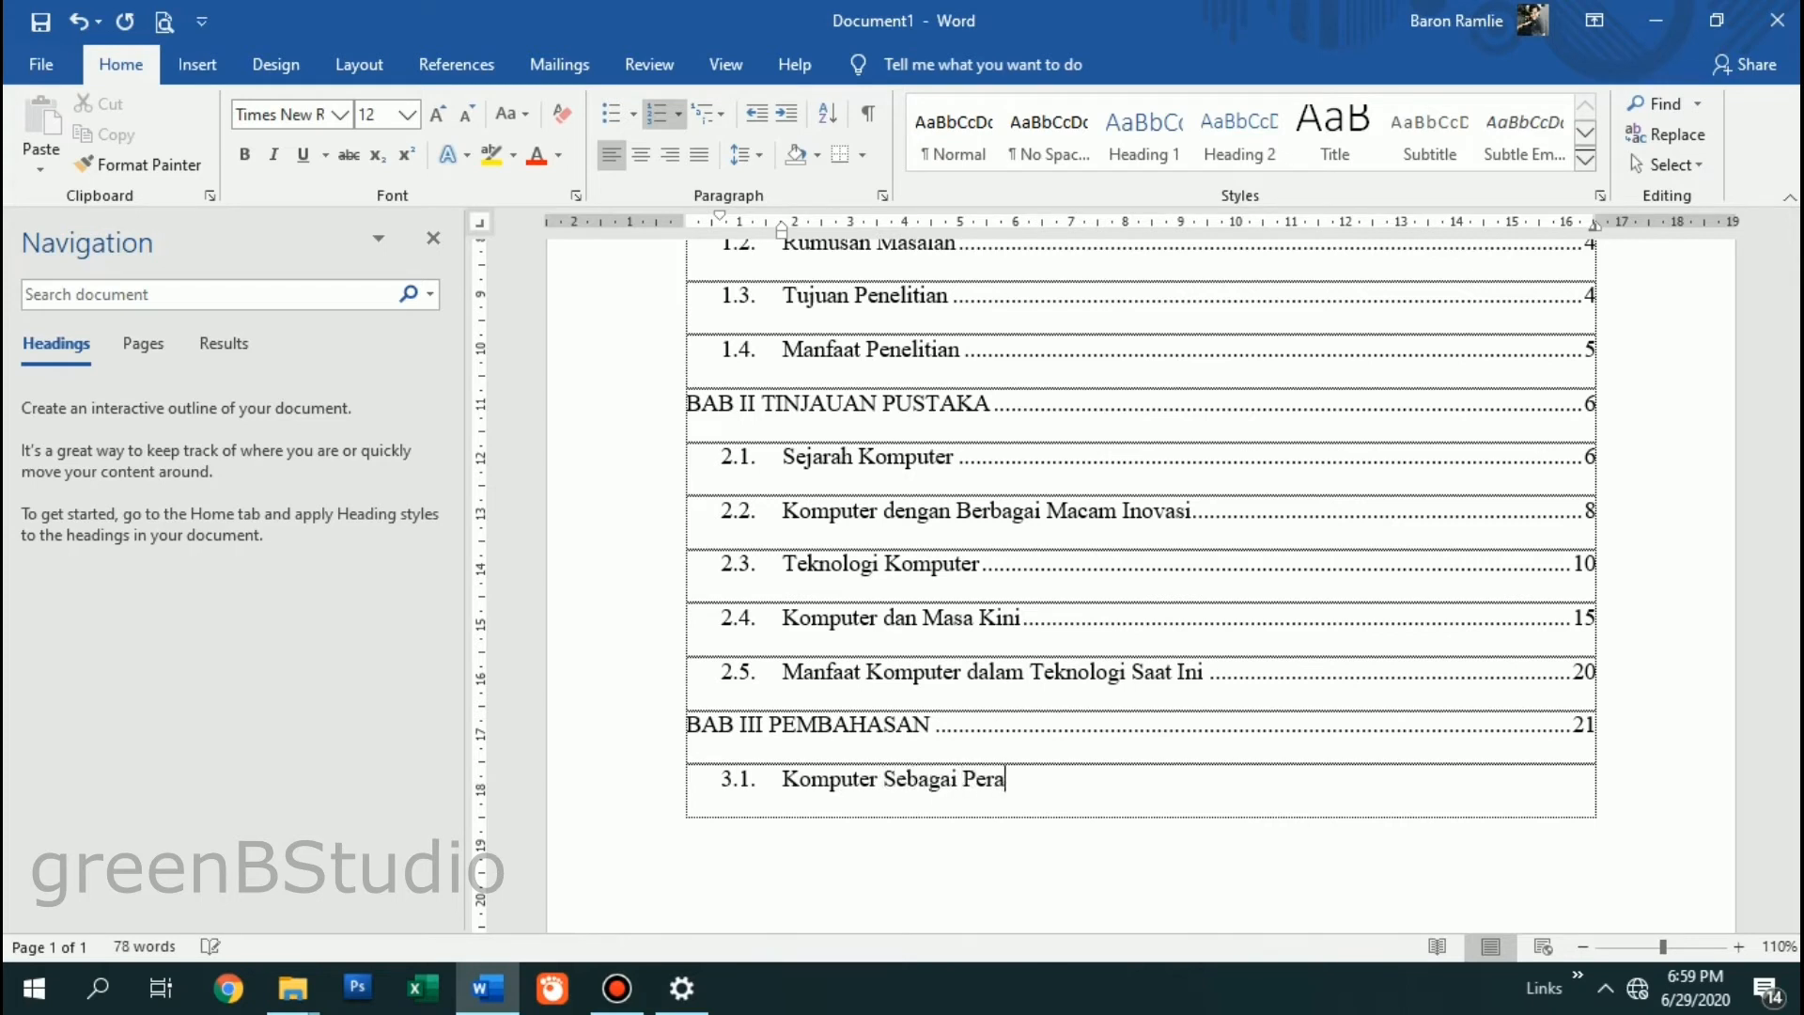
{"action": "type", "text": "n dalam Kehidupan Seha"}
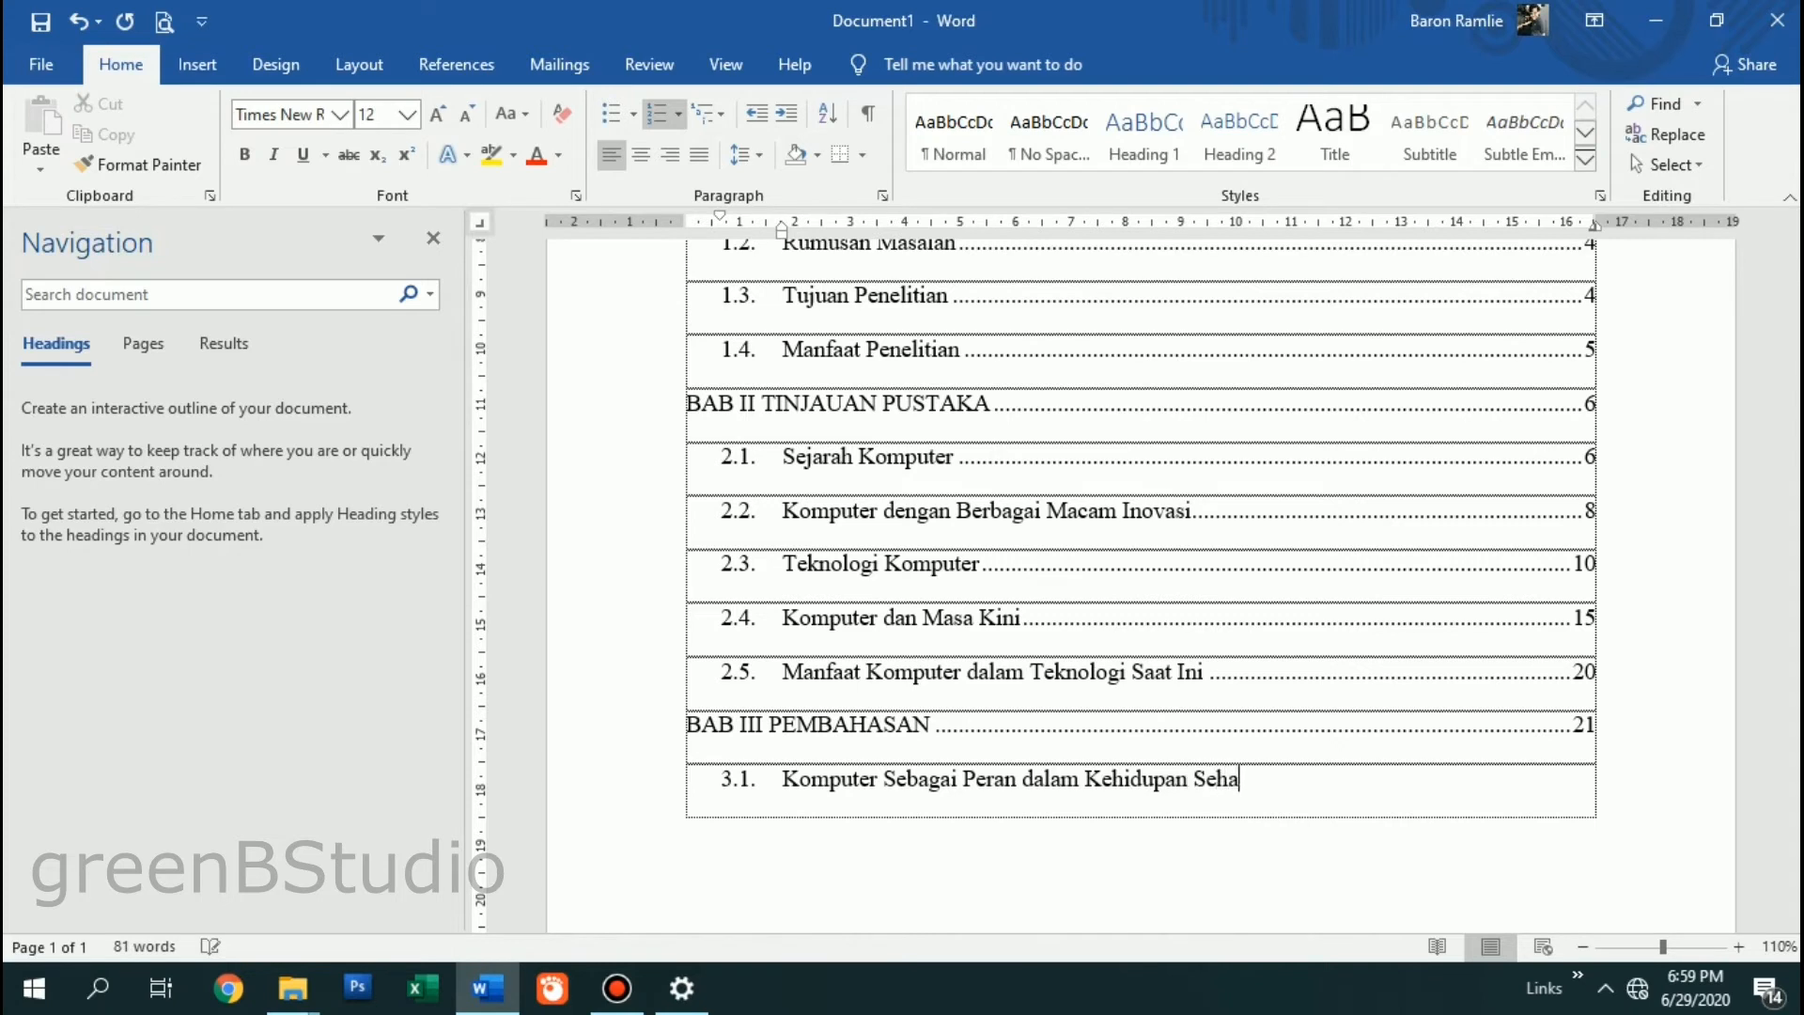
{"action": "type", "text": "ri-hari"}
{"action": "key", "text": "Tab"}
{"action": "type", "text": "21"}
{"action": "key", "text": "Tab"}
{"action": "type", "text": "Kompue"}
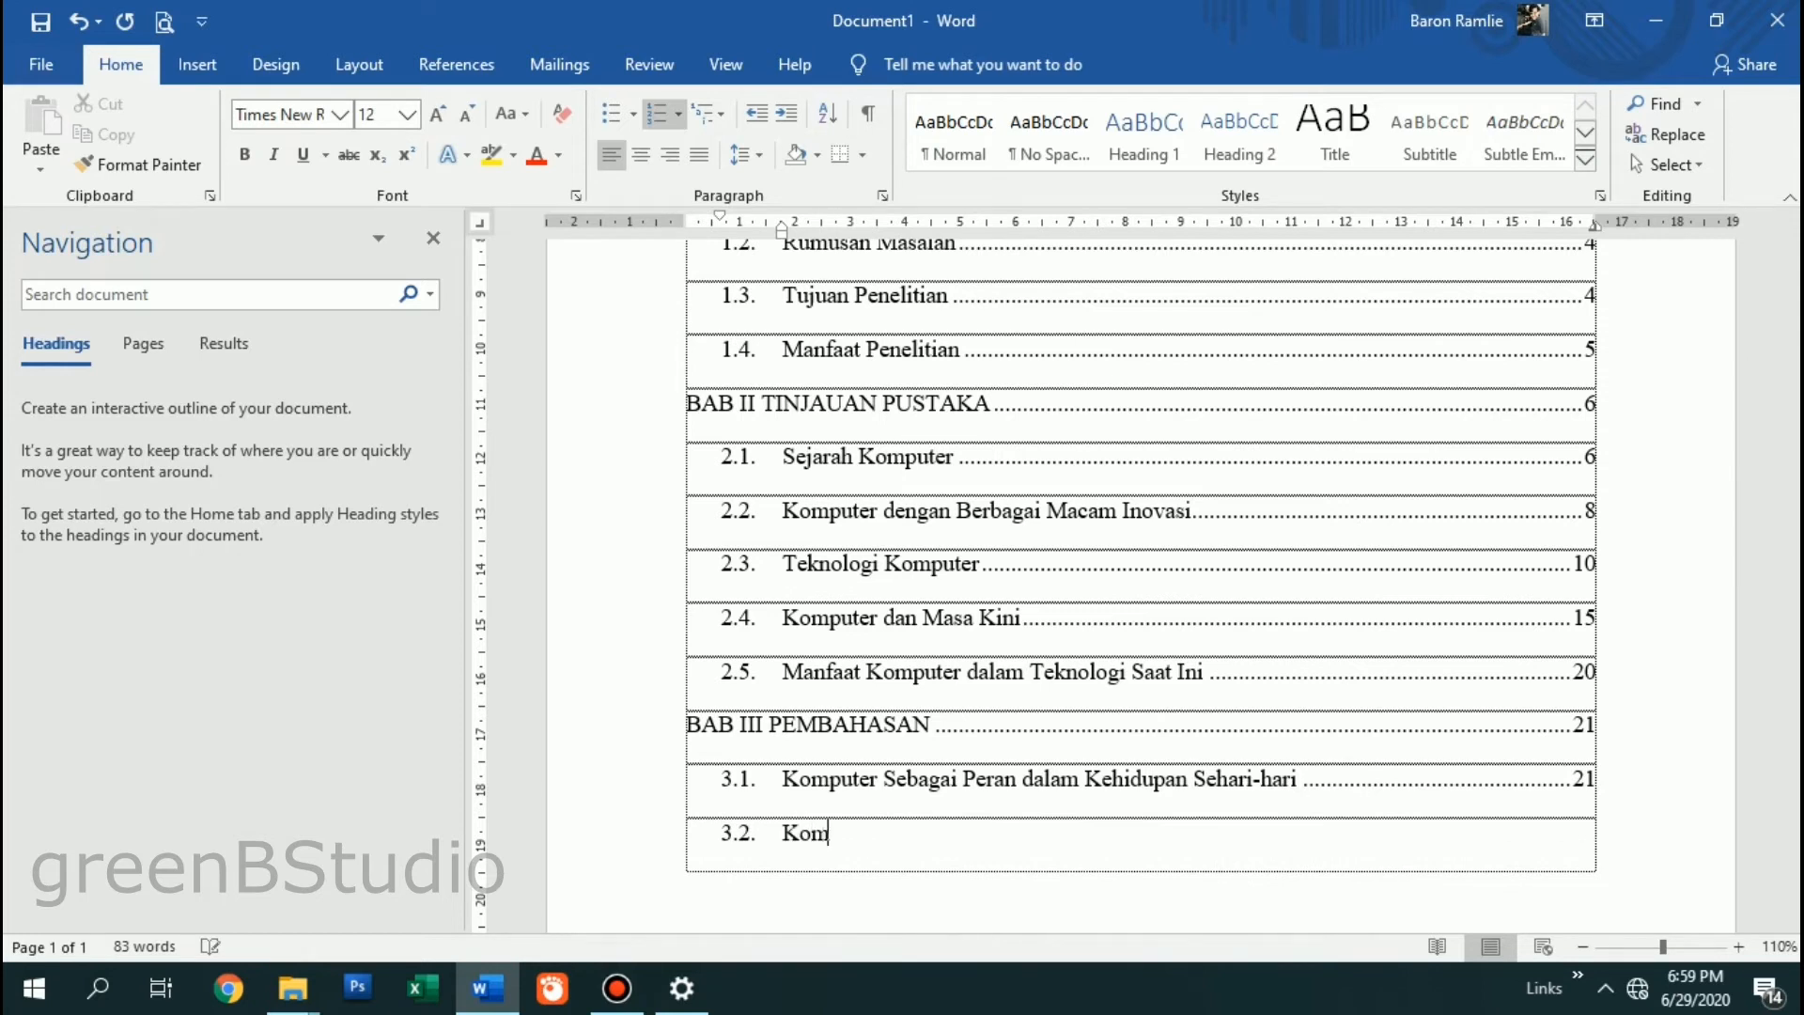
{"action": "key", "text": "BackSpace"}
{"action": "key", "text": "BackSpace"}
{"action": "key", "text": "BackSpace"}
{"action": "key", "text": "BackSpace"}
{"action": "key", "text": "BackSpace"}
{"action": "key", "text": "BackSpace"}
{"action": "key", "text": "BackSpace"}
Step: Fill row 3.2. with Manfaat Teknologi Komputer Saat ini, a dotted leader and page number 27
{"action": "type", "text": "Manfaat Tekno"}
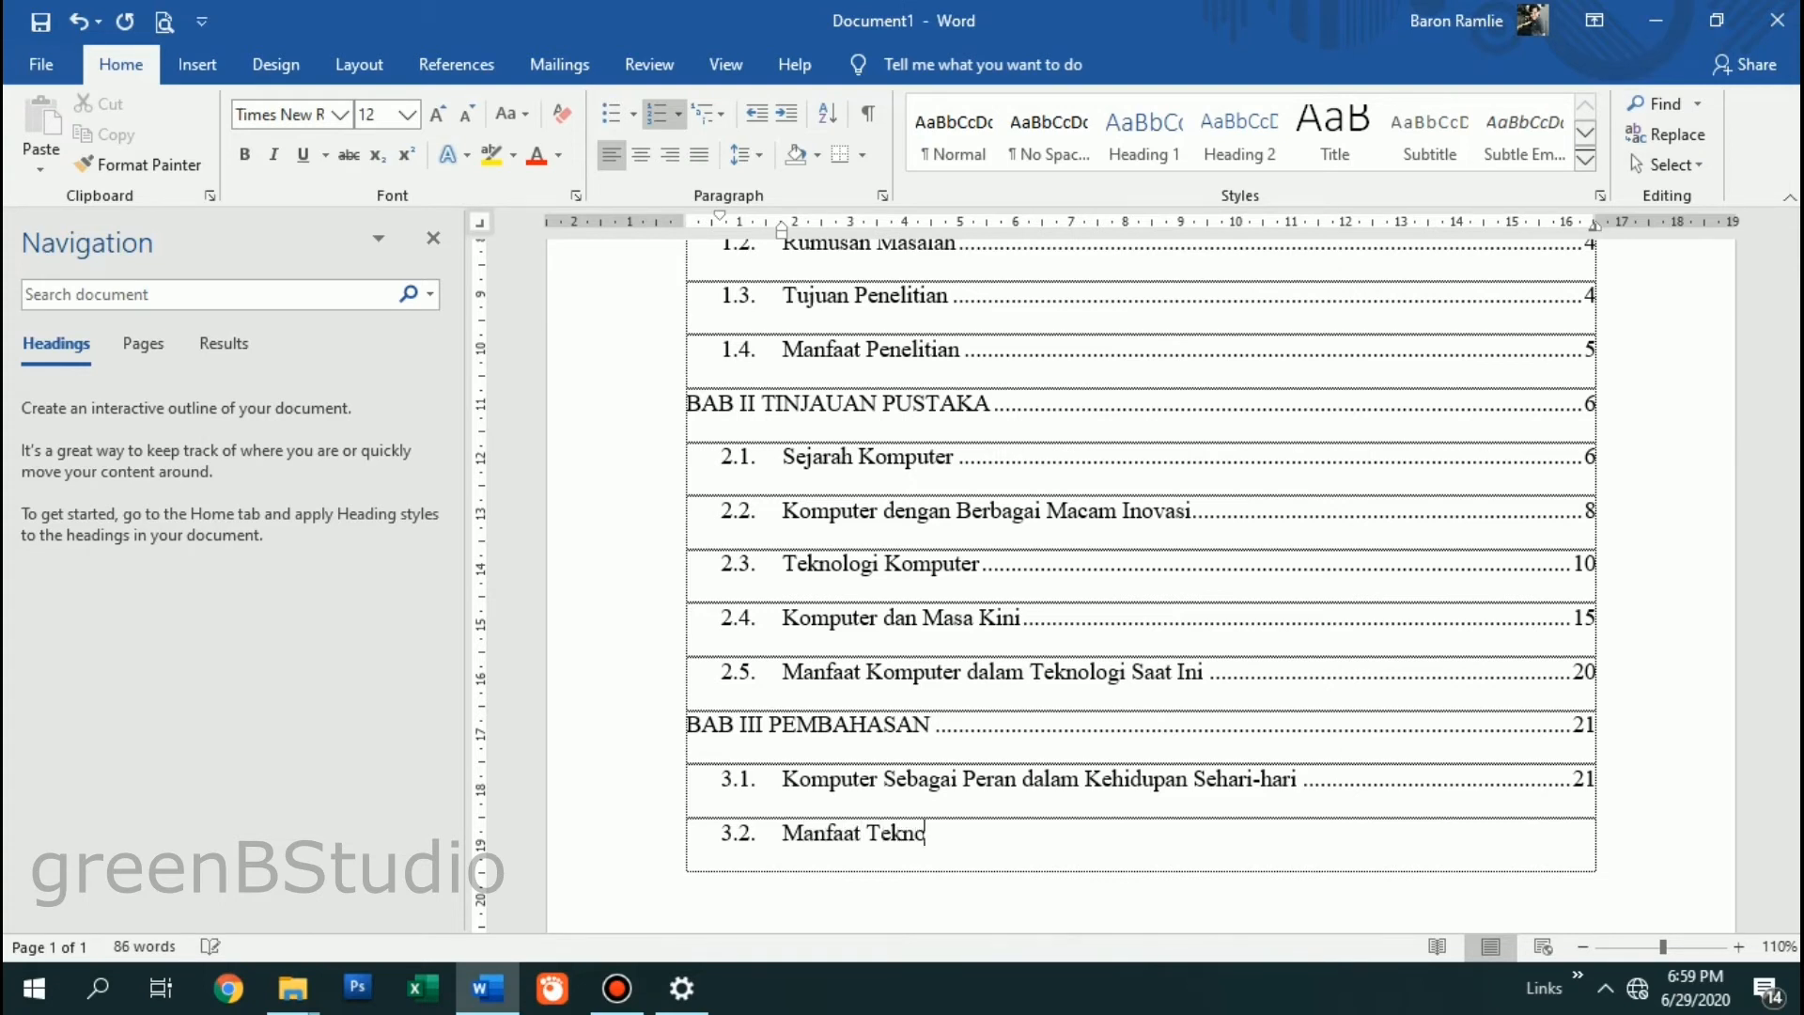
{"action": "type", "text": "logi Komputer"}
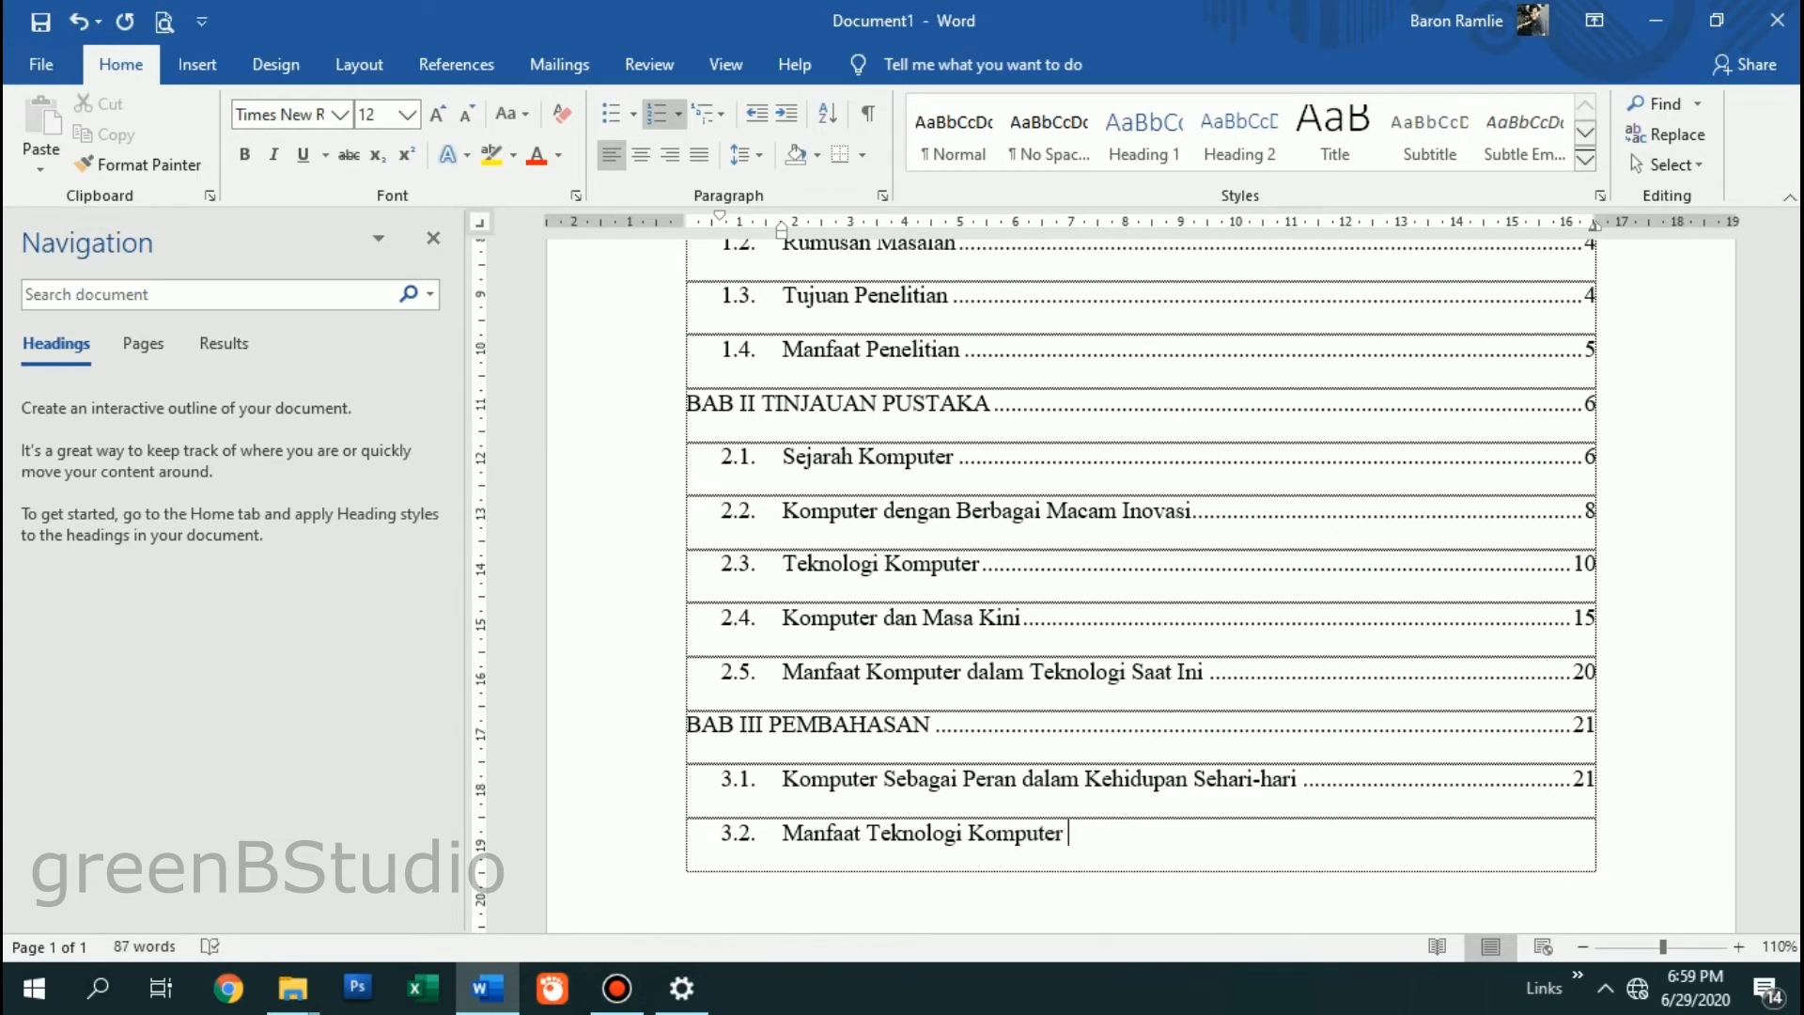
{"action": "type", "text": "Saat ini"}
{"action": "key", "text": "Tab"}
{"action": "type", "text": "27"}
Step: Add an unnumbered row below 3.2. with the chapter title BAB IV PENUTUP
{"action": "key", "text": "Return"}
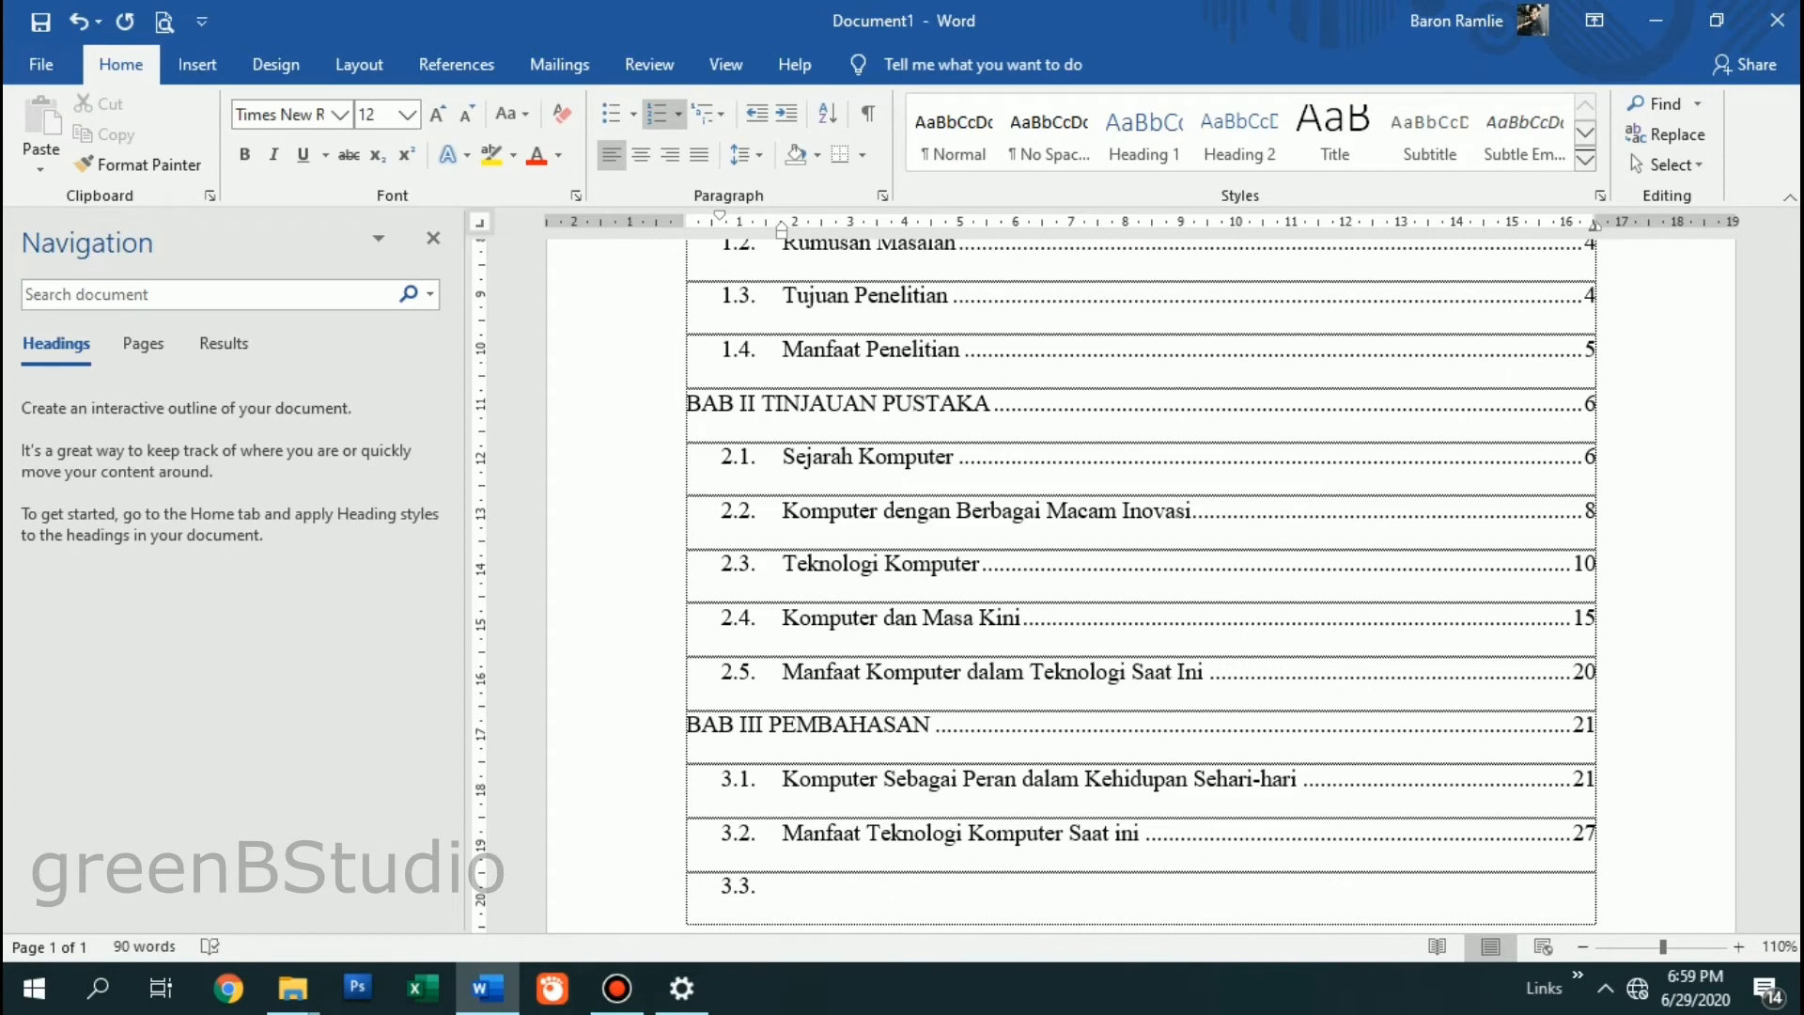
{"action": "key", "text": "Return"}
{"action": "type", "text": "BAB IV PENUTUP"}
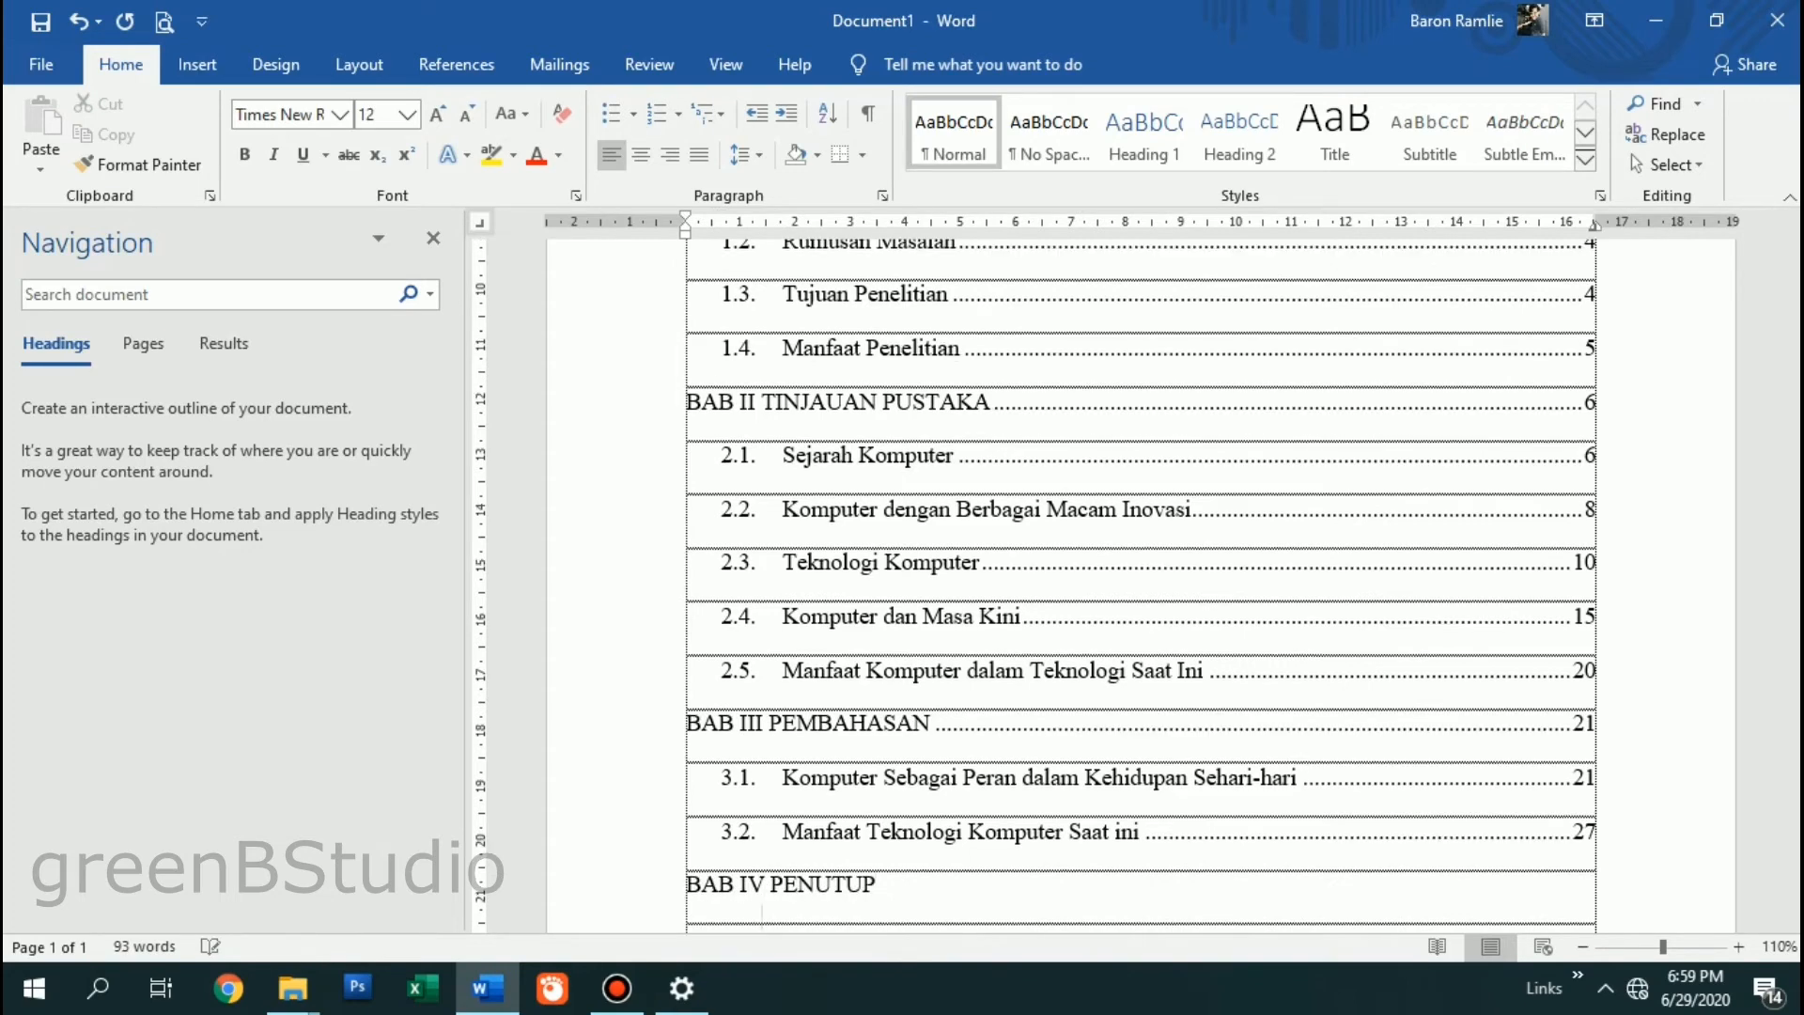
Step: Start a row below BAB IV PENUTUP, define its number format as 4.1., and widen its hanging indent to about 2 cm
{"action": "key", "text": "Return"}
{"action": "scroll", "coordinate": [1140, 583], "scroll_direction": "down", "scroll_amount": 3}
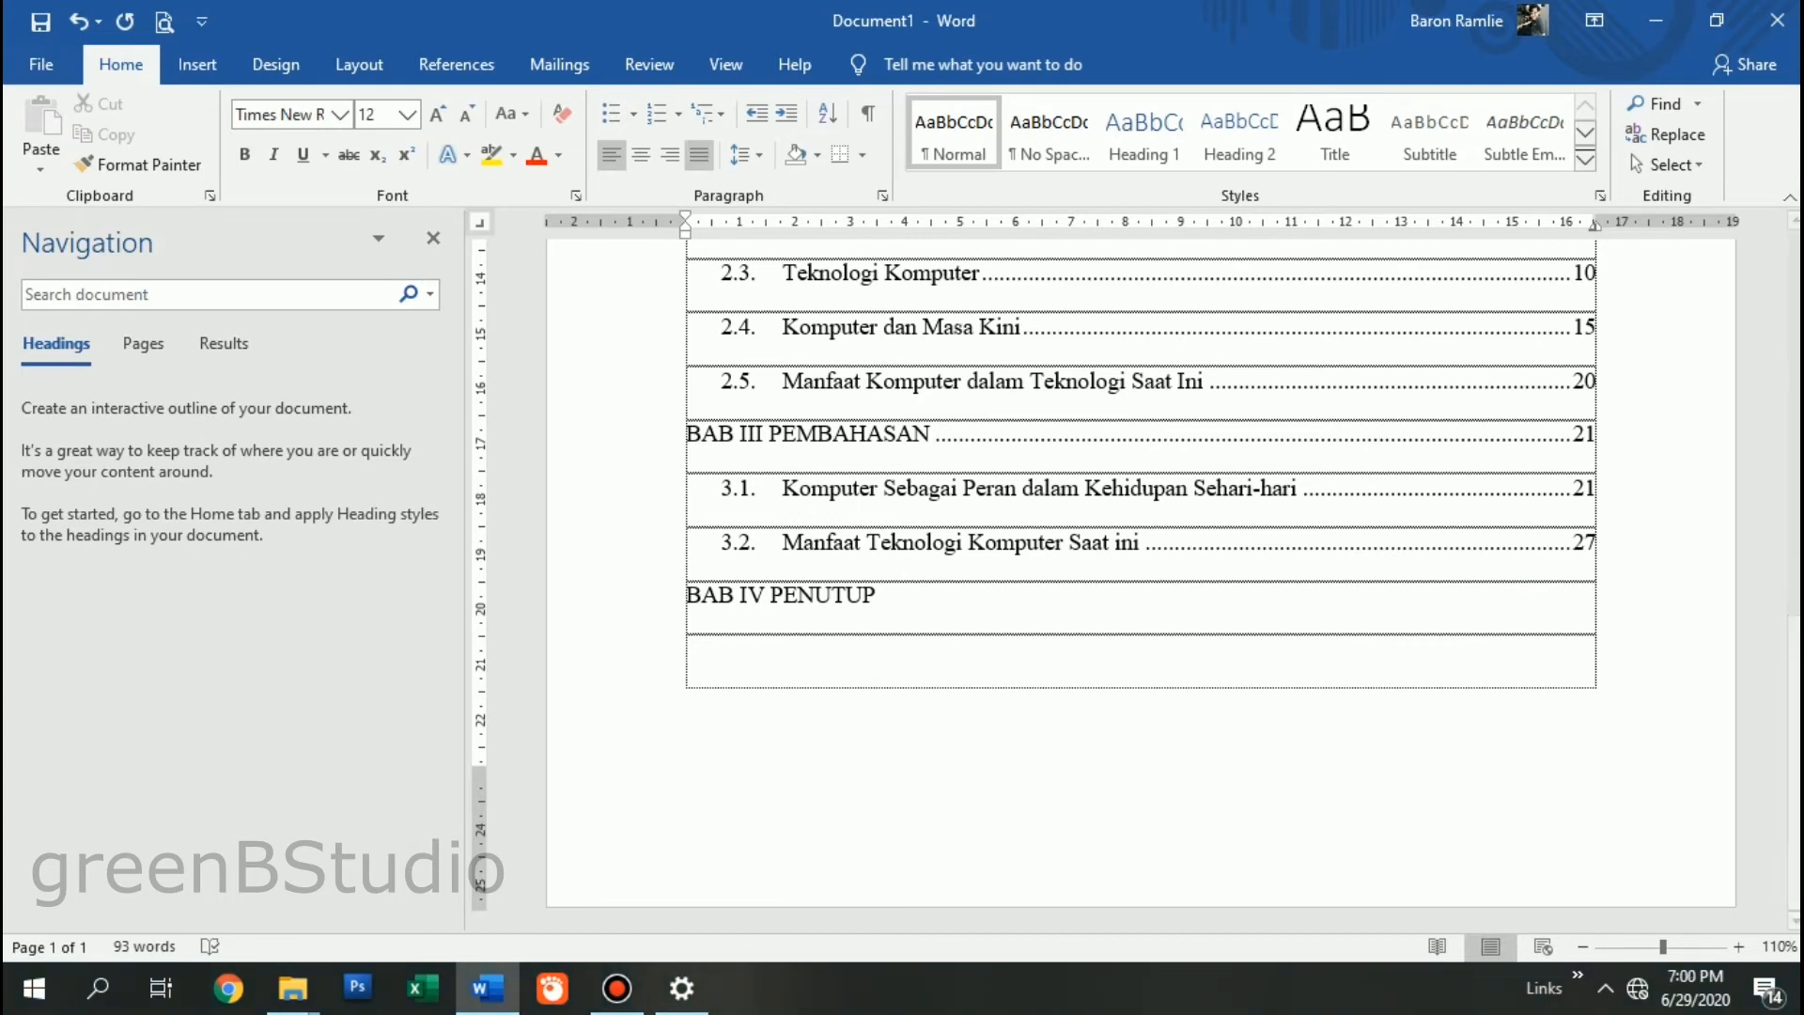
{"action": "left_click", "coordinate": [677, 113]}
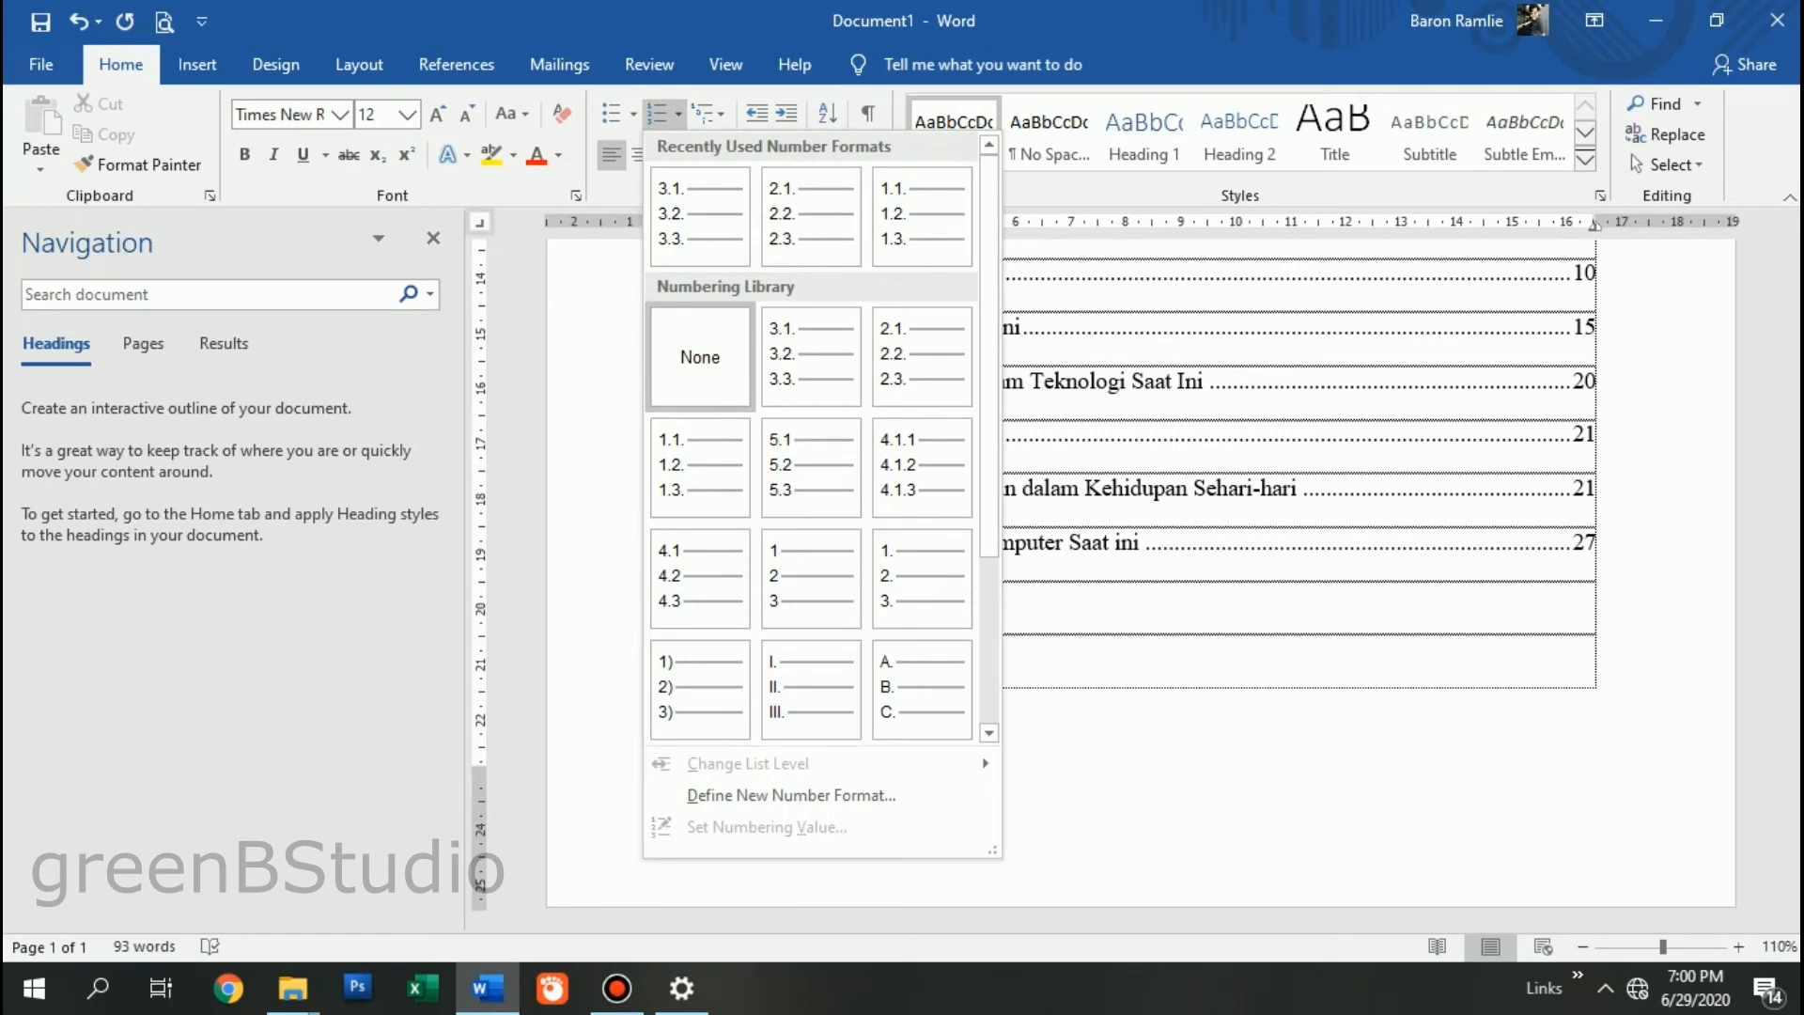
{"action": "left_click", "coordinate": [791, 794]}
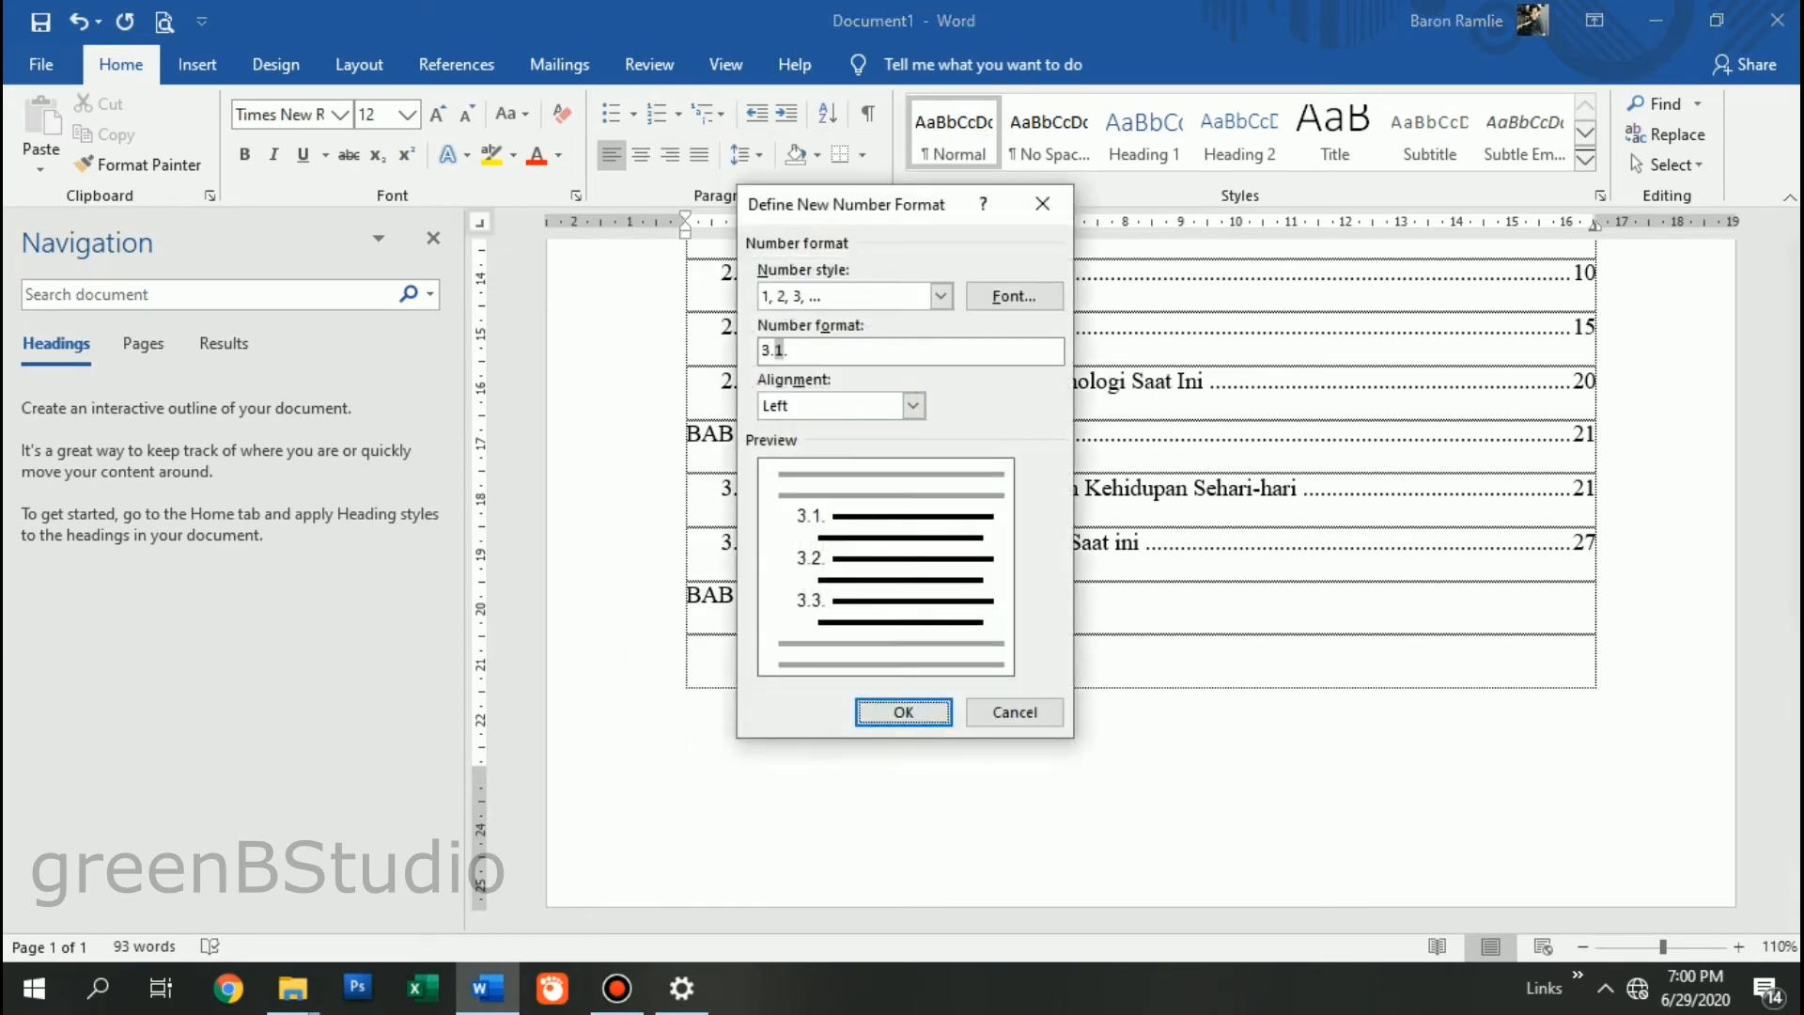
{"action": "key", "text": "BackSpace"}
{"action": "key", "text": "BackSpace"}
{"action": "type", "text": "4."}
{"action": "key", "text": "Return"}
{"action": "left_click_drag", "start_coordinate": [755, 227], "coordinate": [794, 228]}
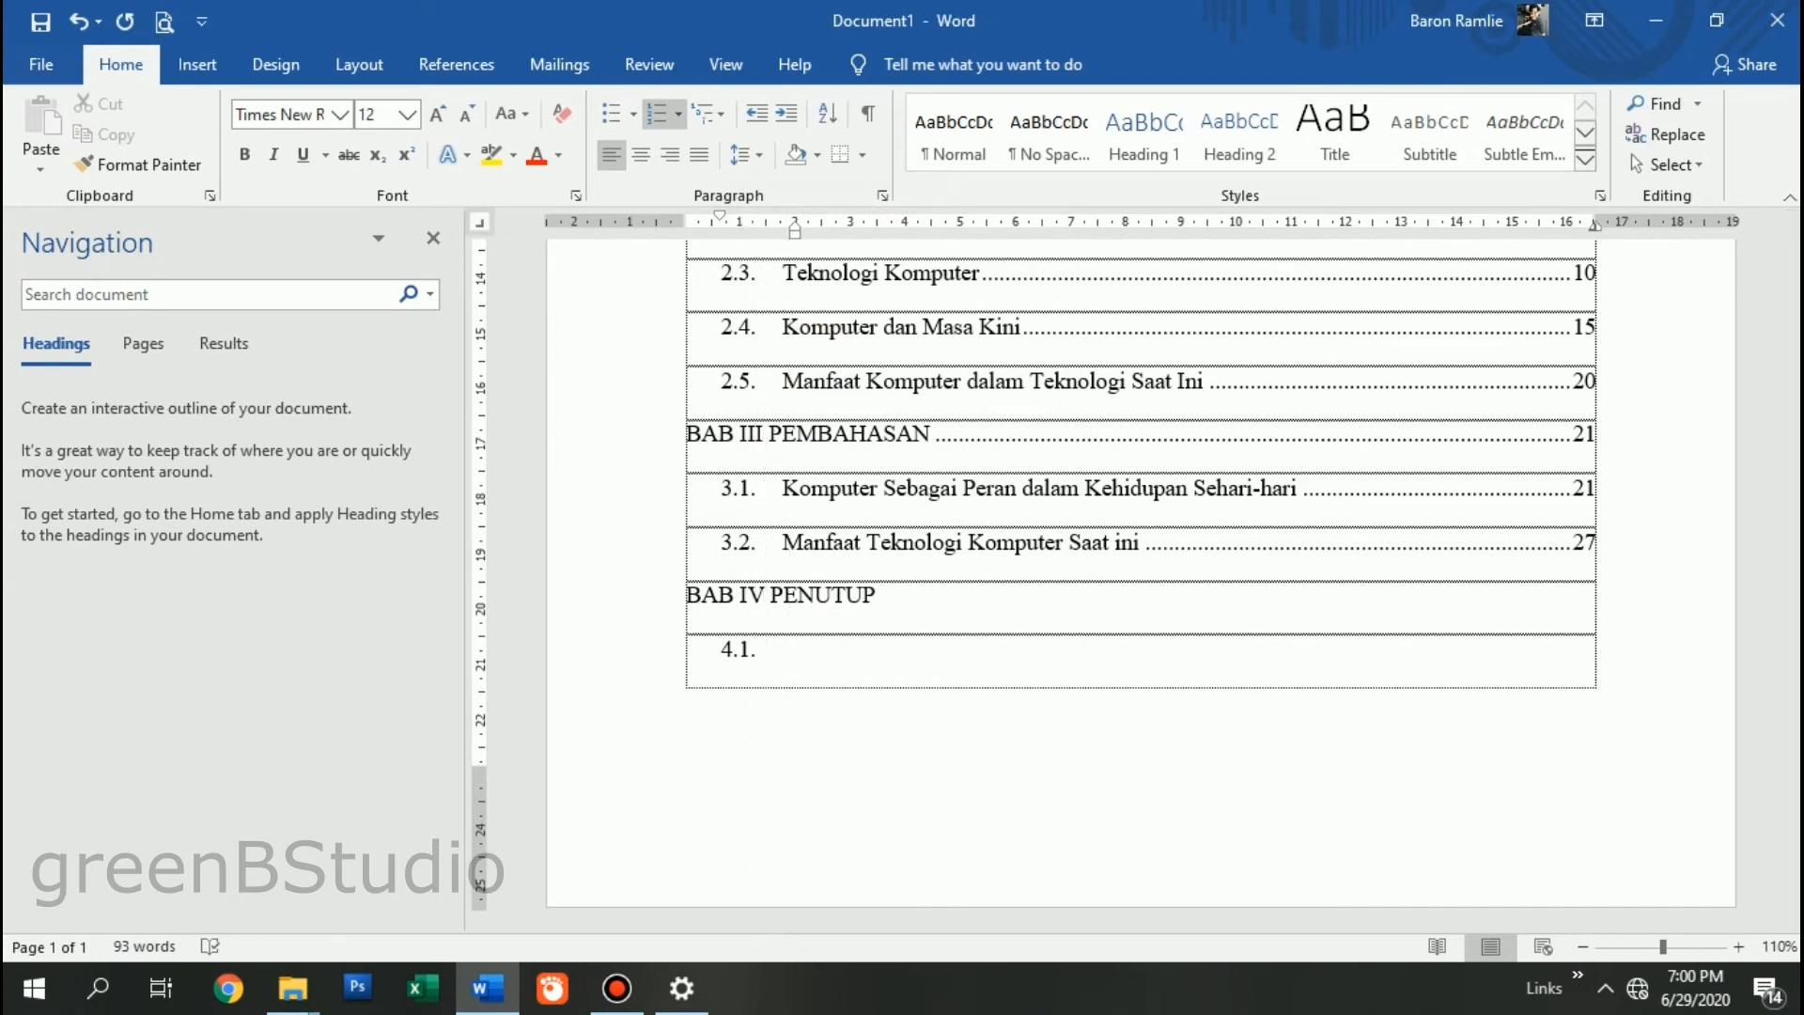
Step: Add a dotted leader and page number 28 to the BAB IV PENUTUP row
{"action": "left_click", "coordinate": [878, 595]}
{"action": "key", "text": "Tab"}
{"action": "type", "text": "28"}
Step: Enter Kesimpulan in row 4.1. and Saran in row 4.2., with their text aligned to the subchapter rows above
{"action": "left_click", "coordinate": [796, 649]}
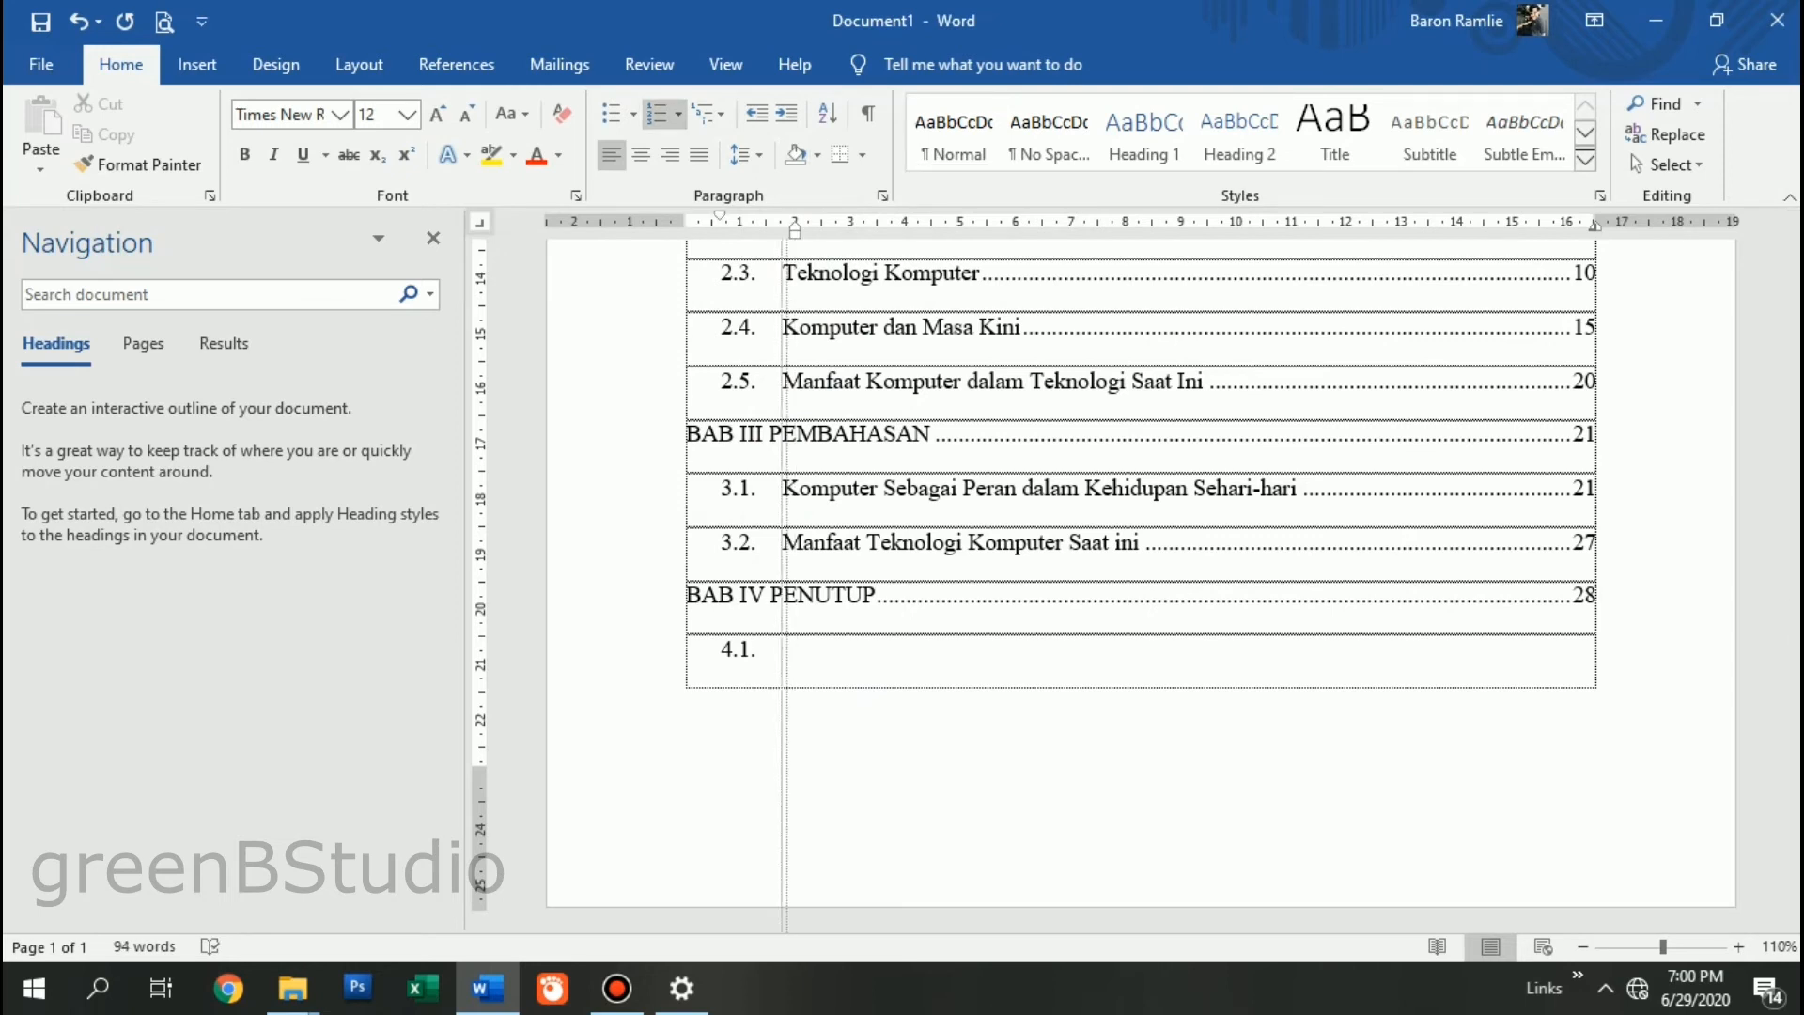
{"action": "type", "text": "K"}
{"action": "key", "text": "BackSpace"}
{"action": "type", "text": "Kesimpulan"}
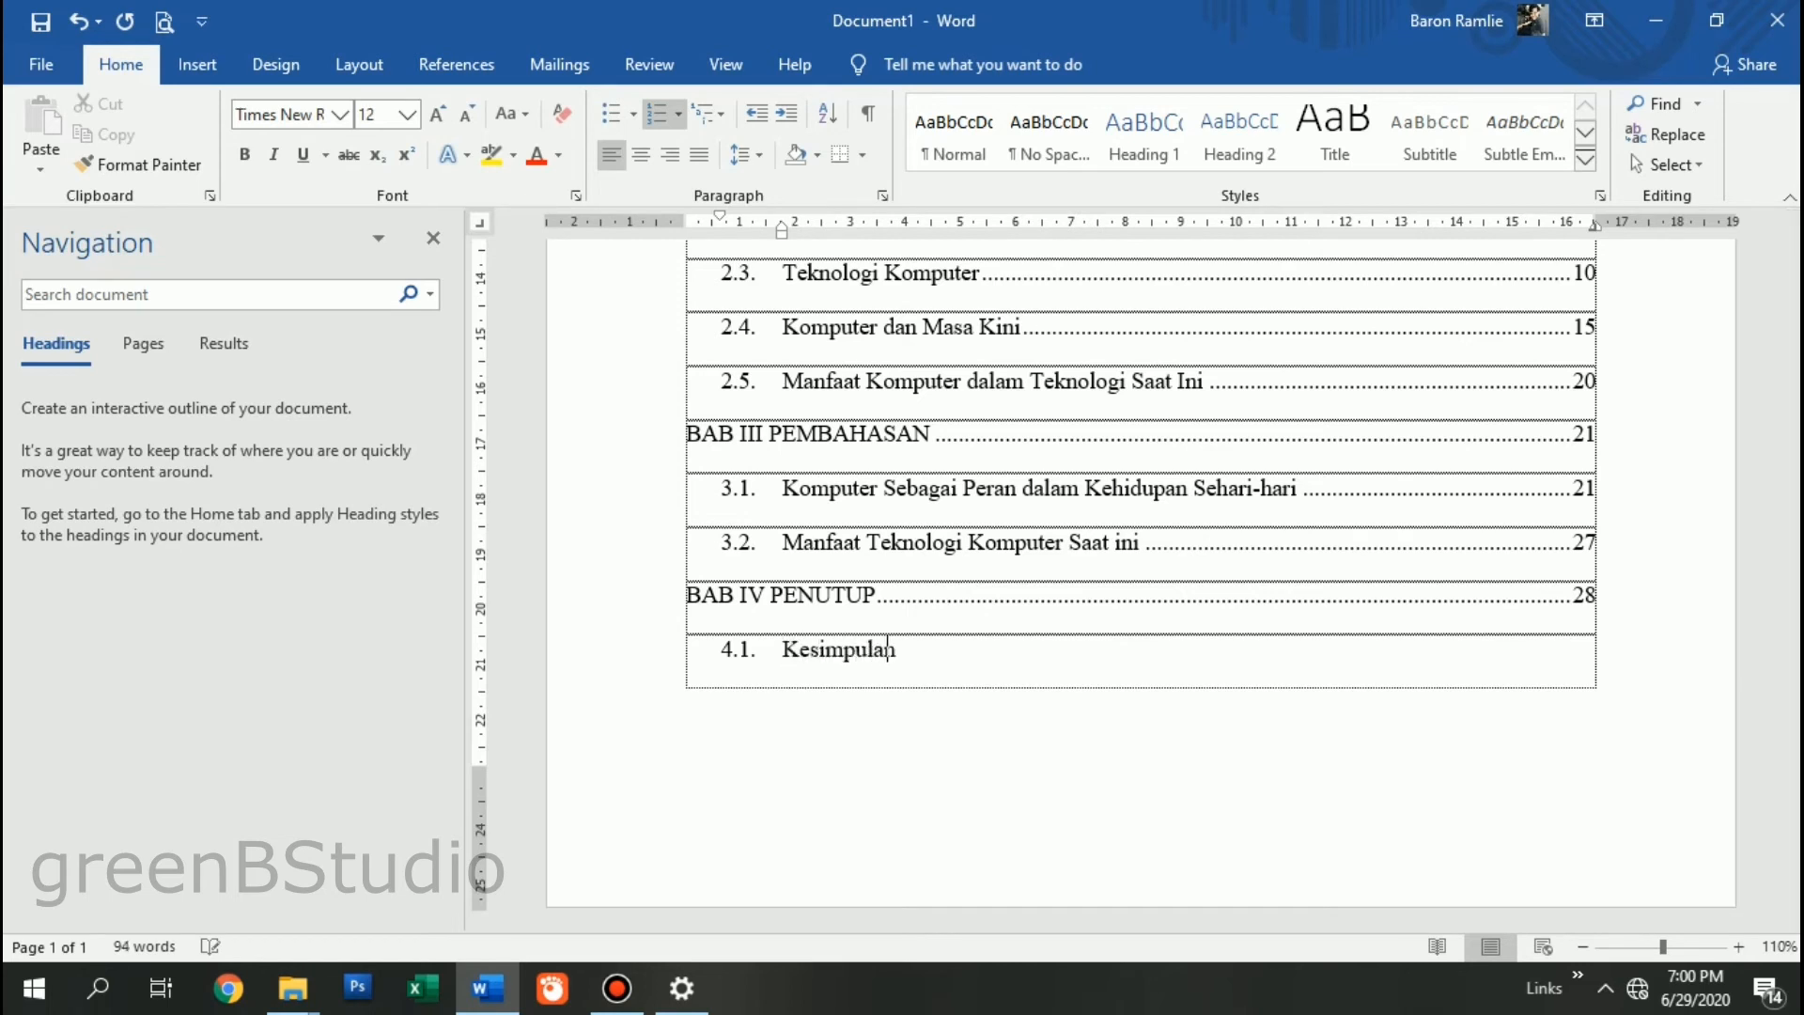
{"action": "key", "text": "Return"}
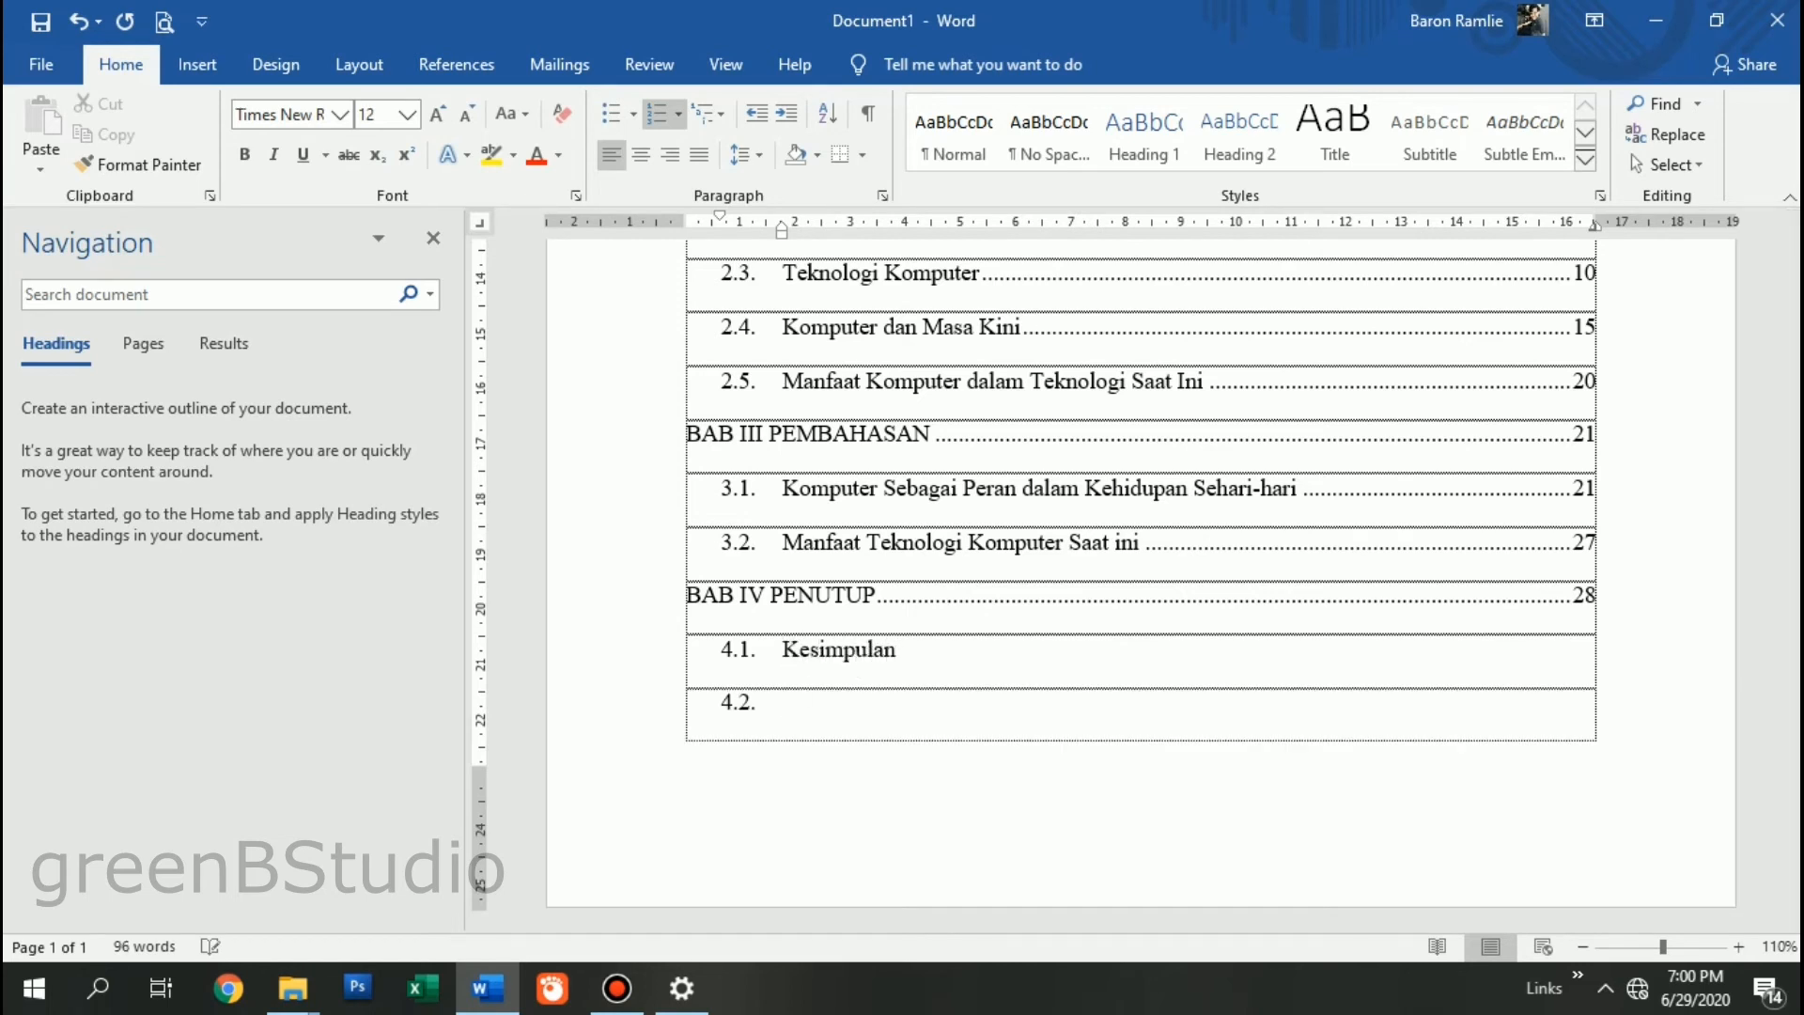
{"action": "type", "text": "Saran"}
Step: Add dotted leaders and page number 28 to the Kesimpulan and Saran rows
{"action": "left_click", "coordinate": [898, 649]}
{"action": "key", "text": "Tab"}
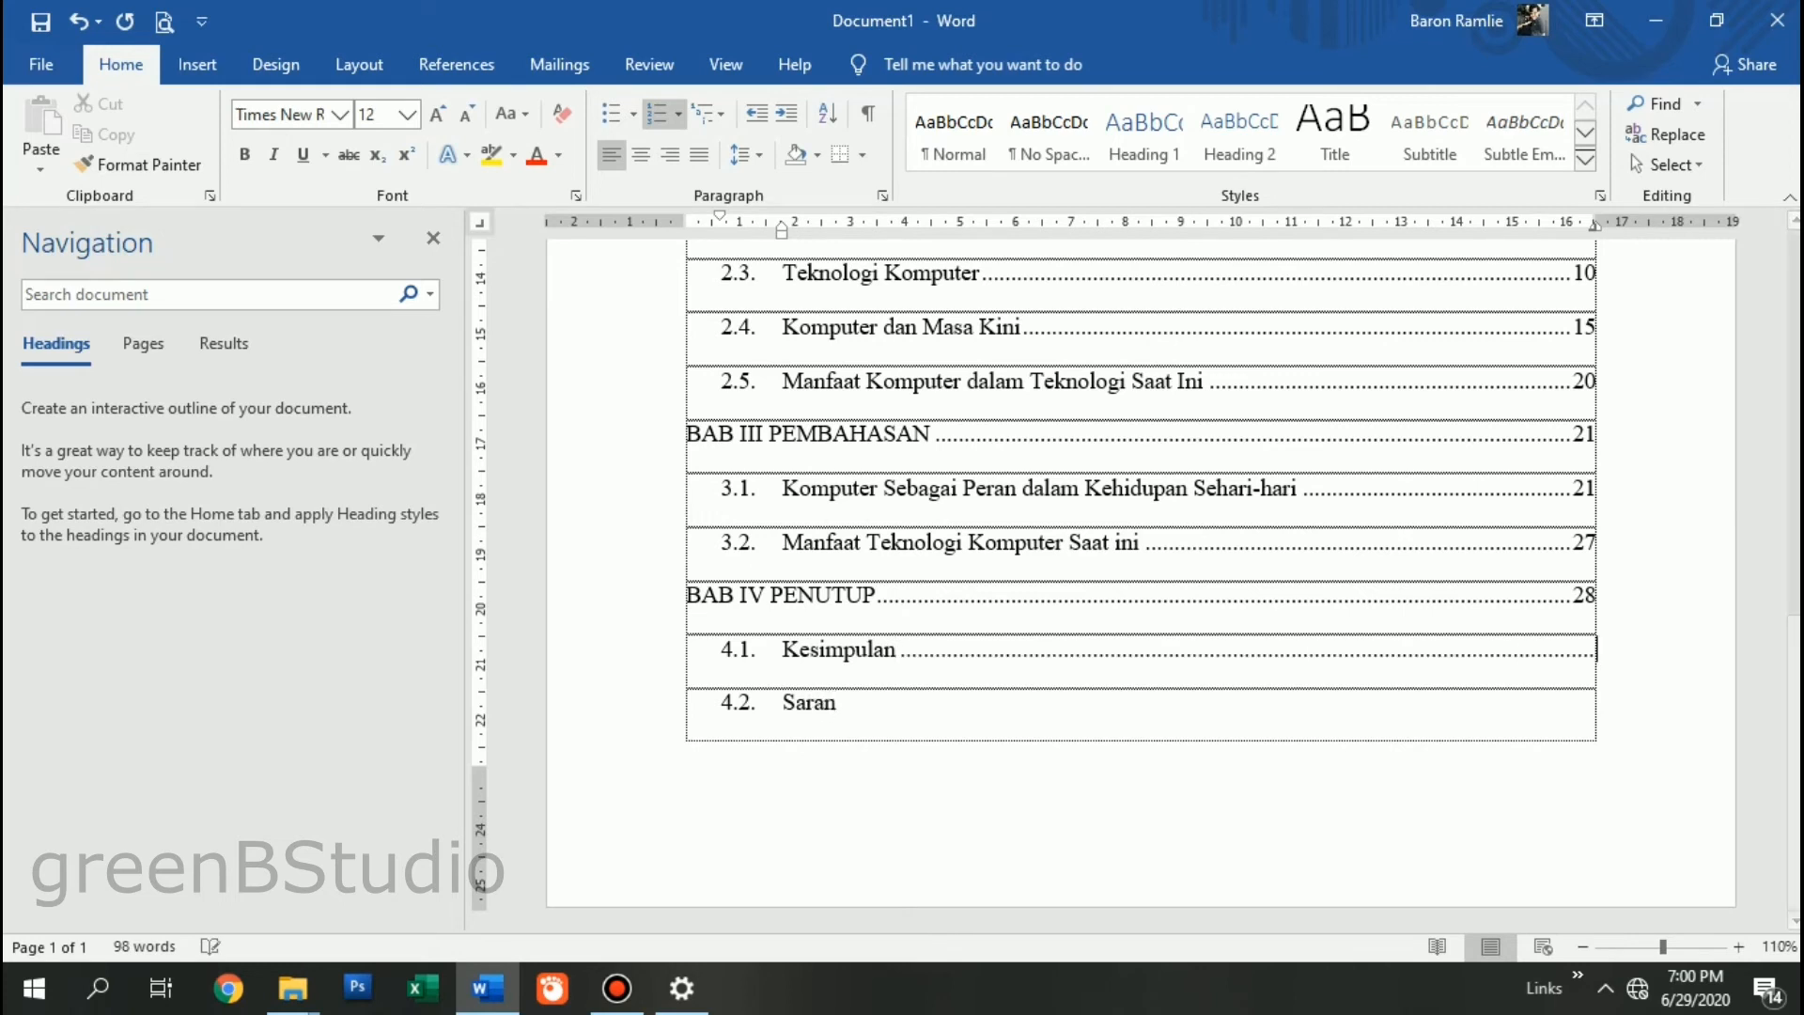
{"action": "type", "text": "28"}
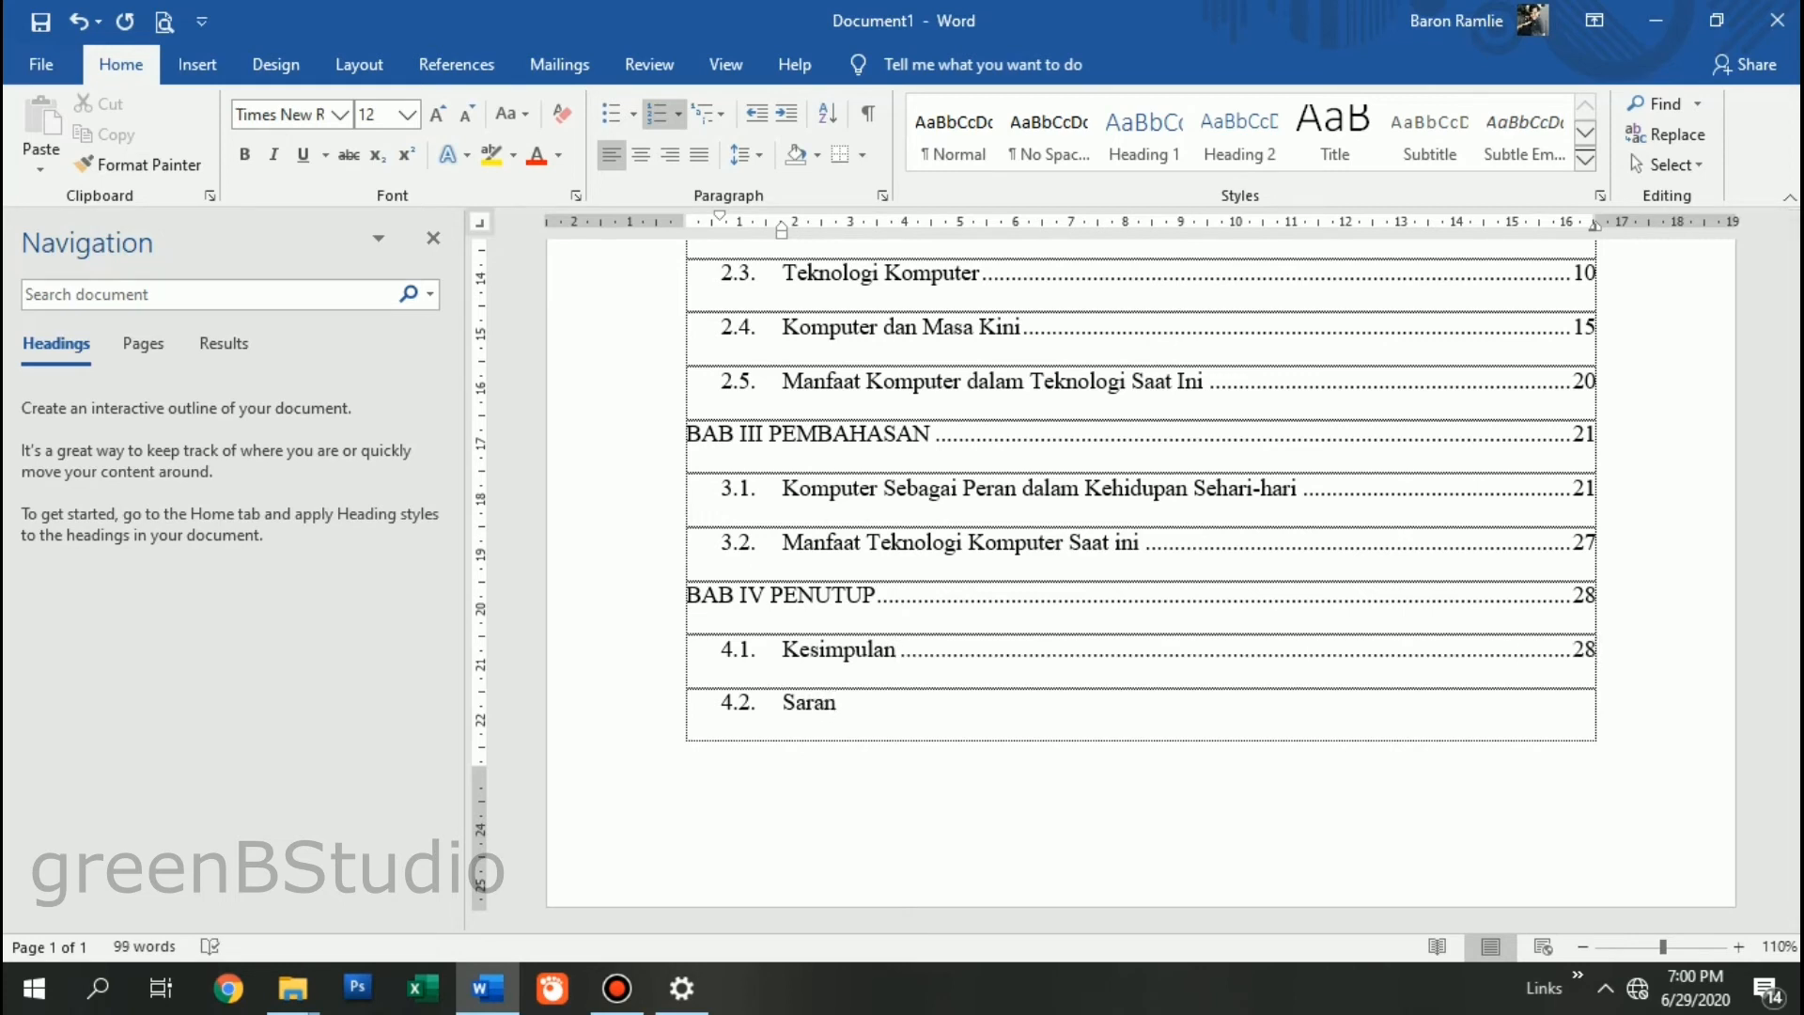
{"action": "key", "text": "Tab"}
{"action": "type", "text": "28"}
Step: Add an unnumbered DAFTAR PUSTAKA row after Saran with a dotted leader and the lowercase Roman page number vi
{"action": "key", "text": "Return"}
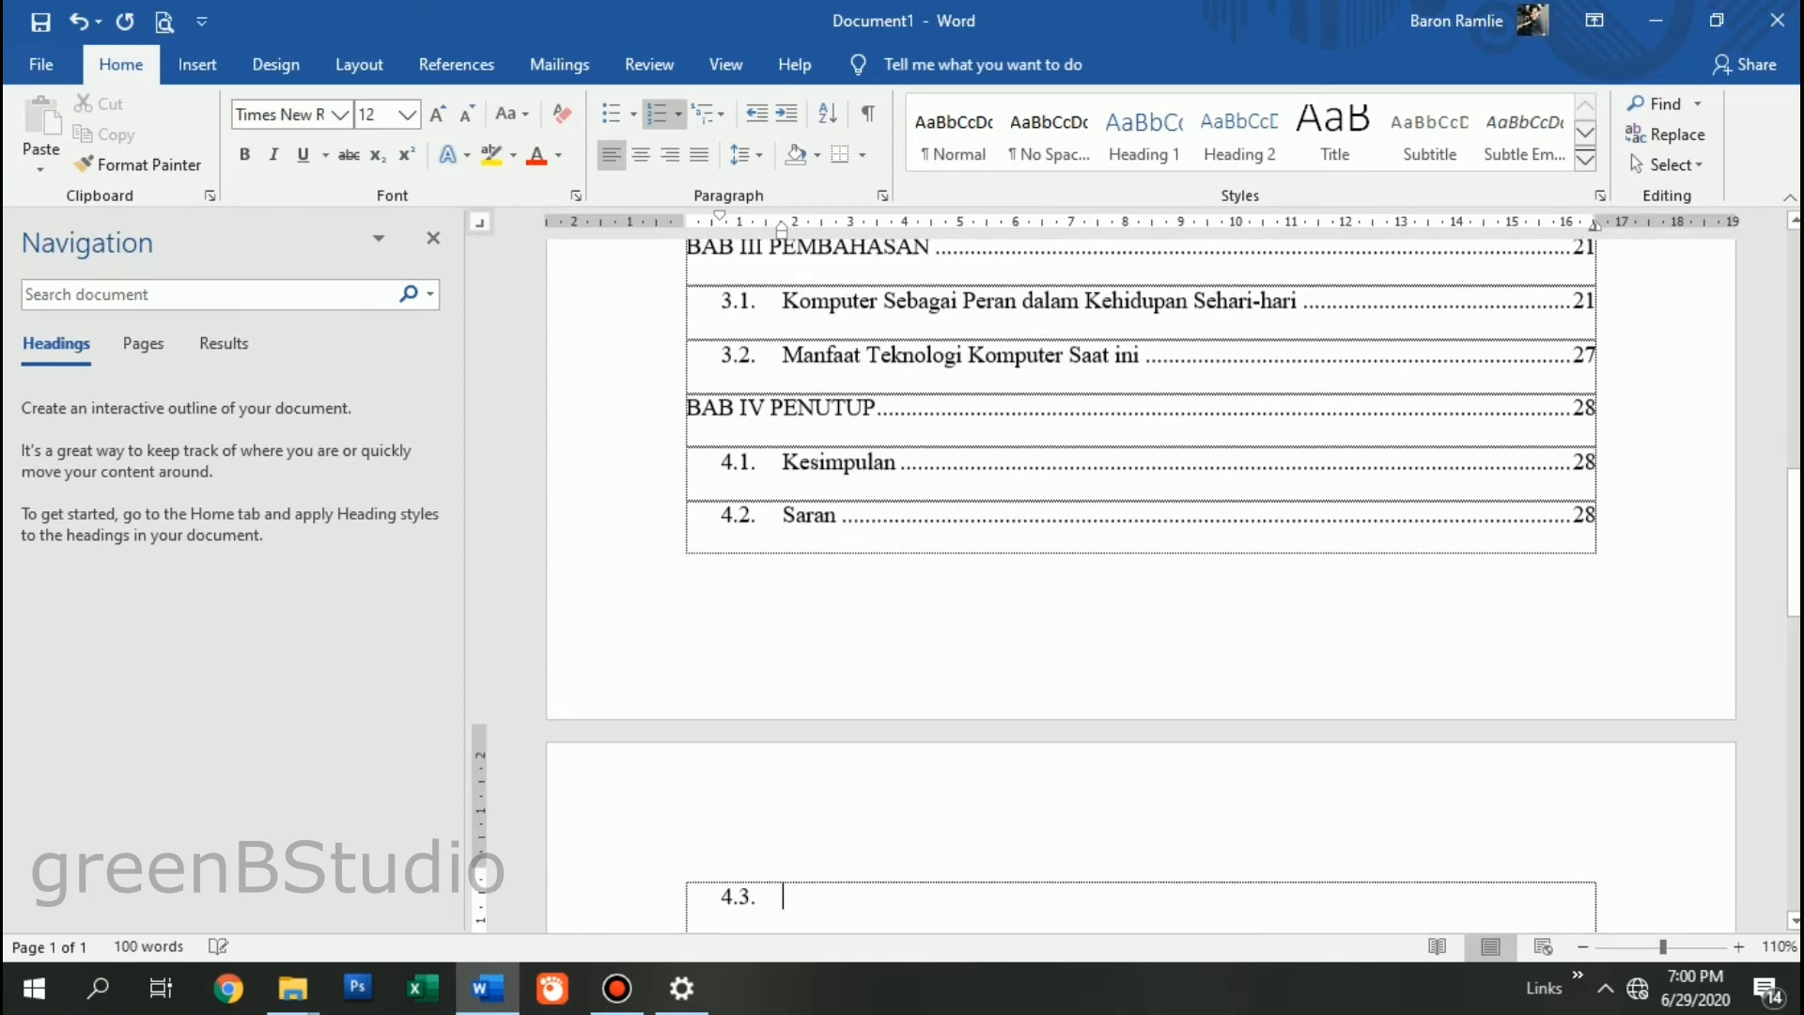
{"action": "key", "text": "BackSpace"}
{"action": "key", "text": "BackSpace"}
{"action": "key", "text": "BackSpace"}
{"action": "type", "text": "DAFTAR"}
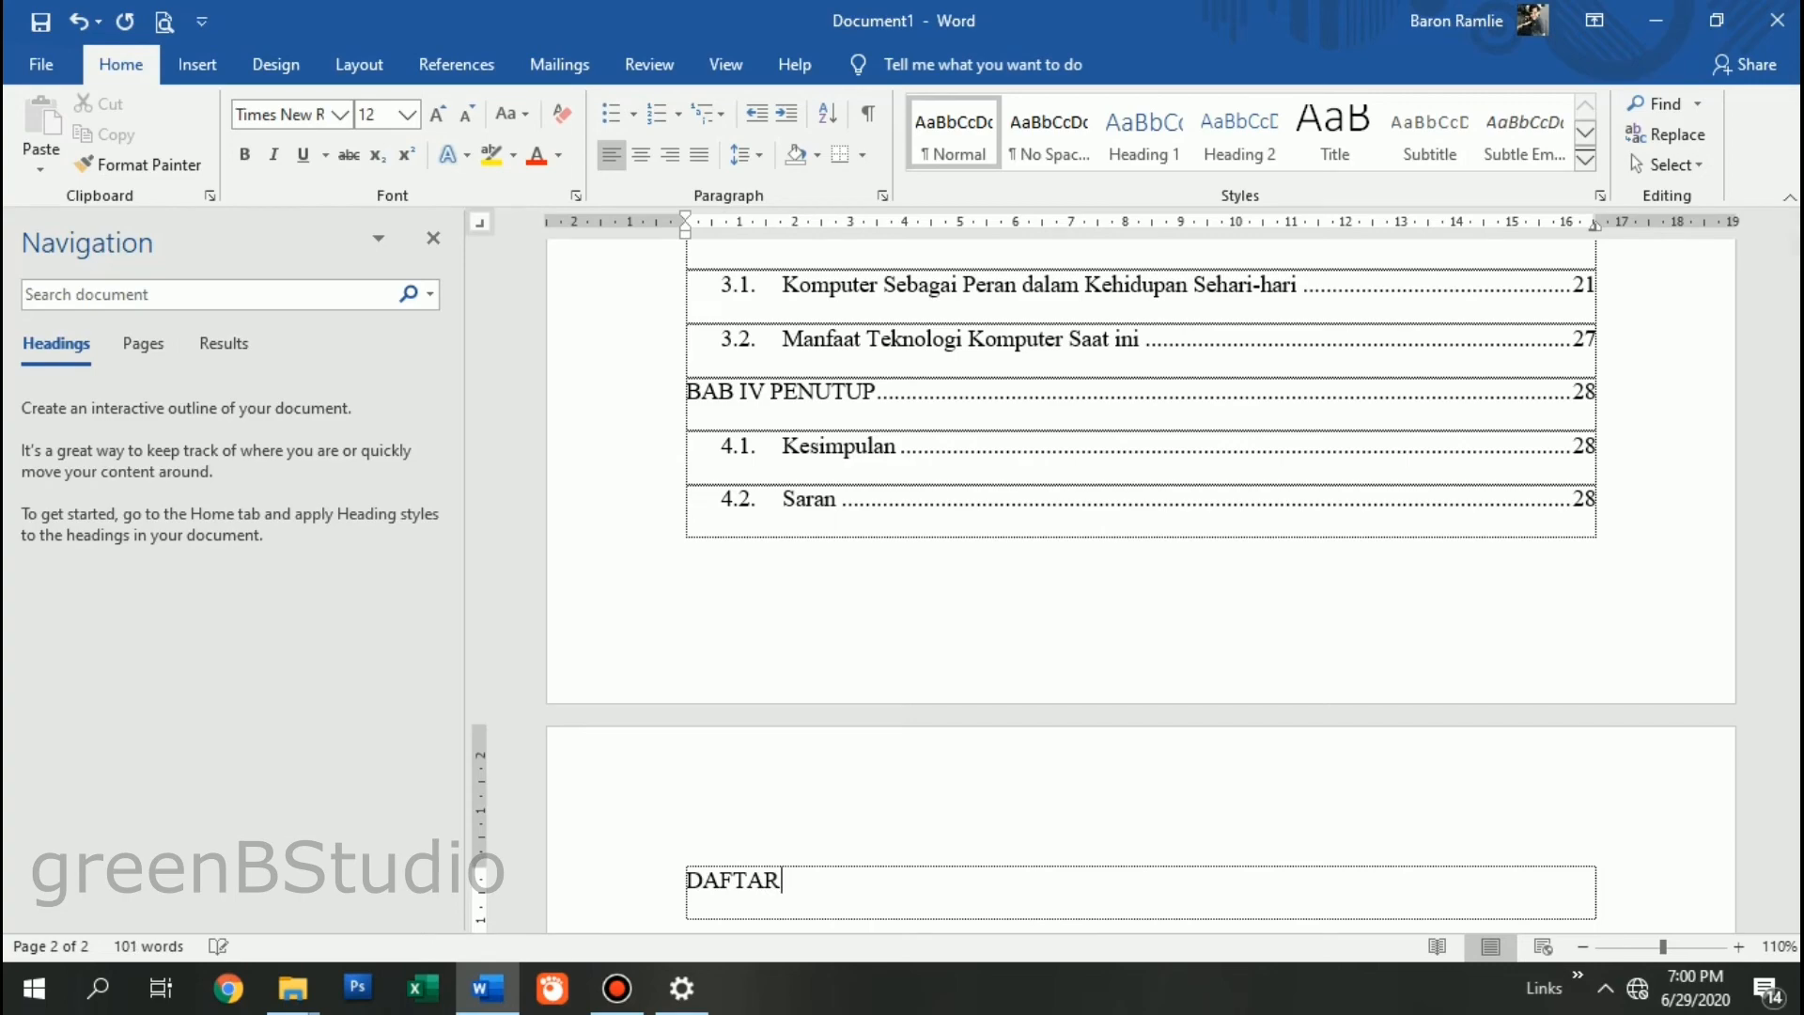
{"action": "type", "text": " PUSTAKA"}
{"action": "key", "text": "Tab"}
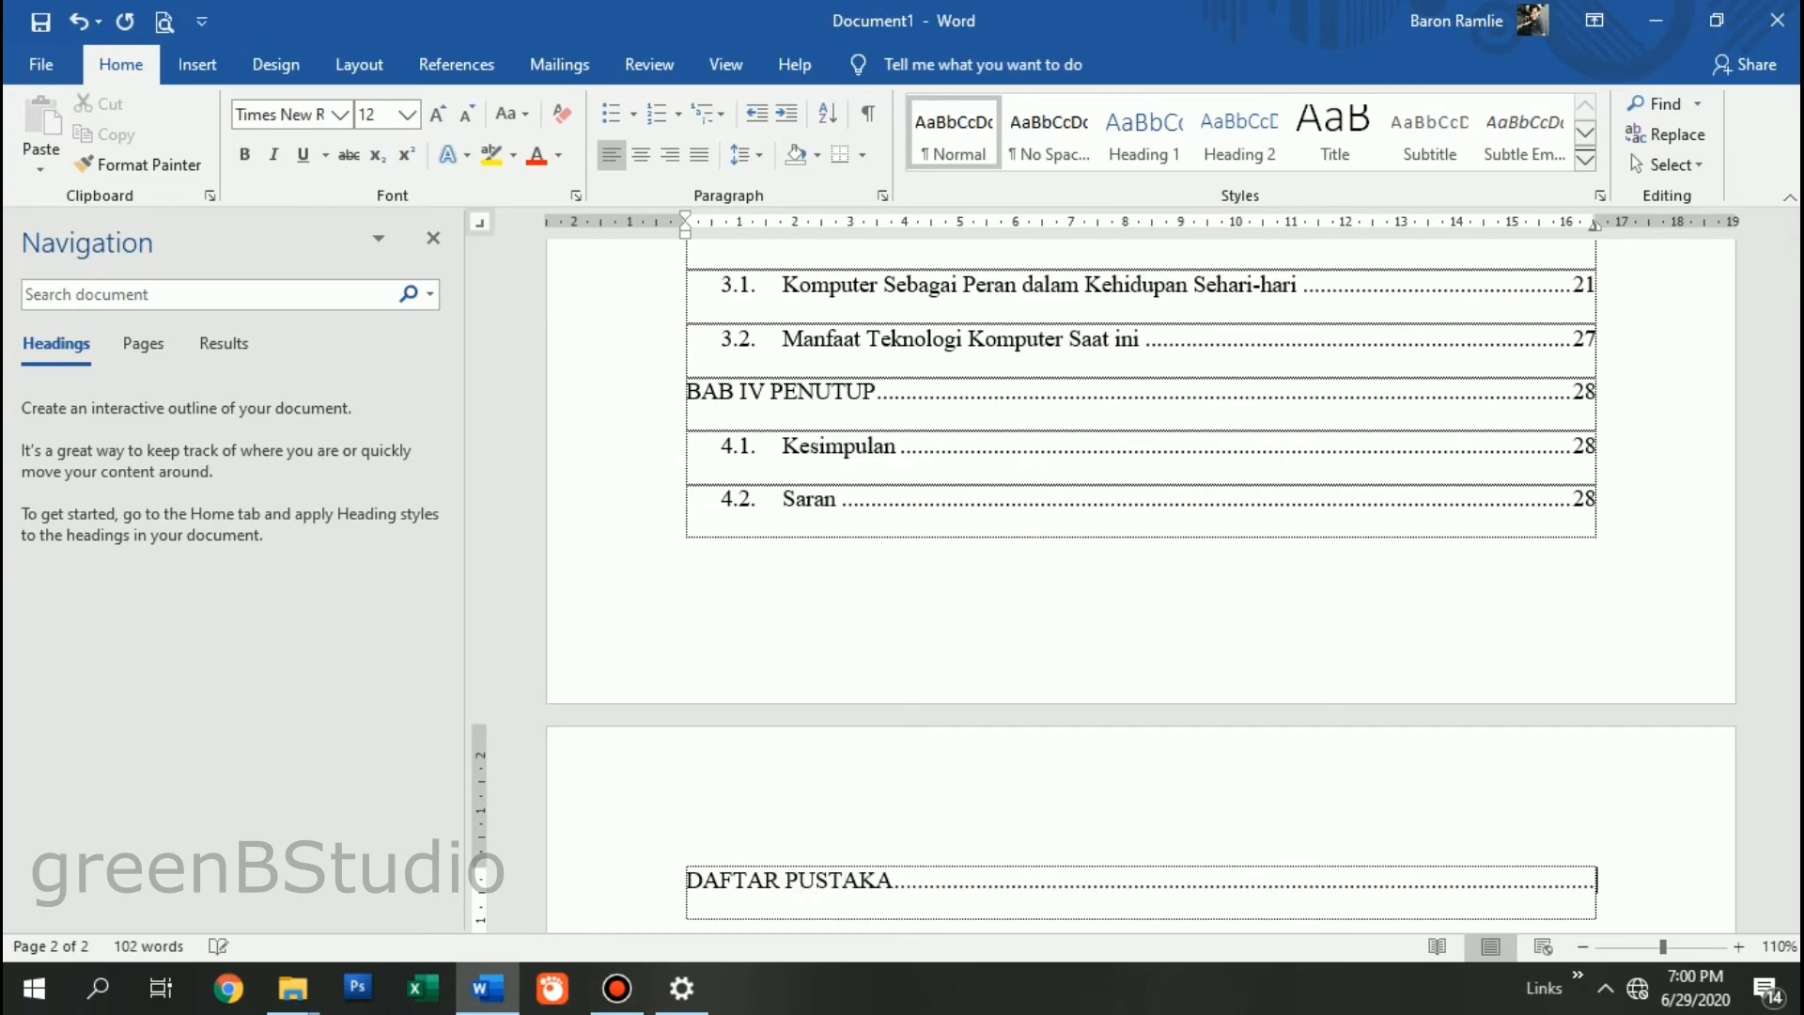
{"action": "scroll", "coordinate": [1142, 583], "scroll_direction": "up", "scroll_amount": 10}
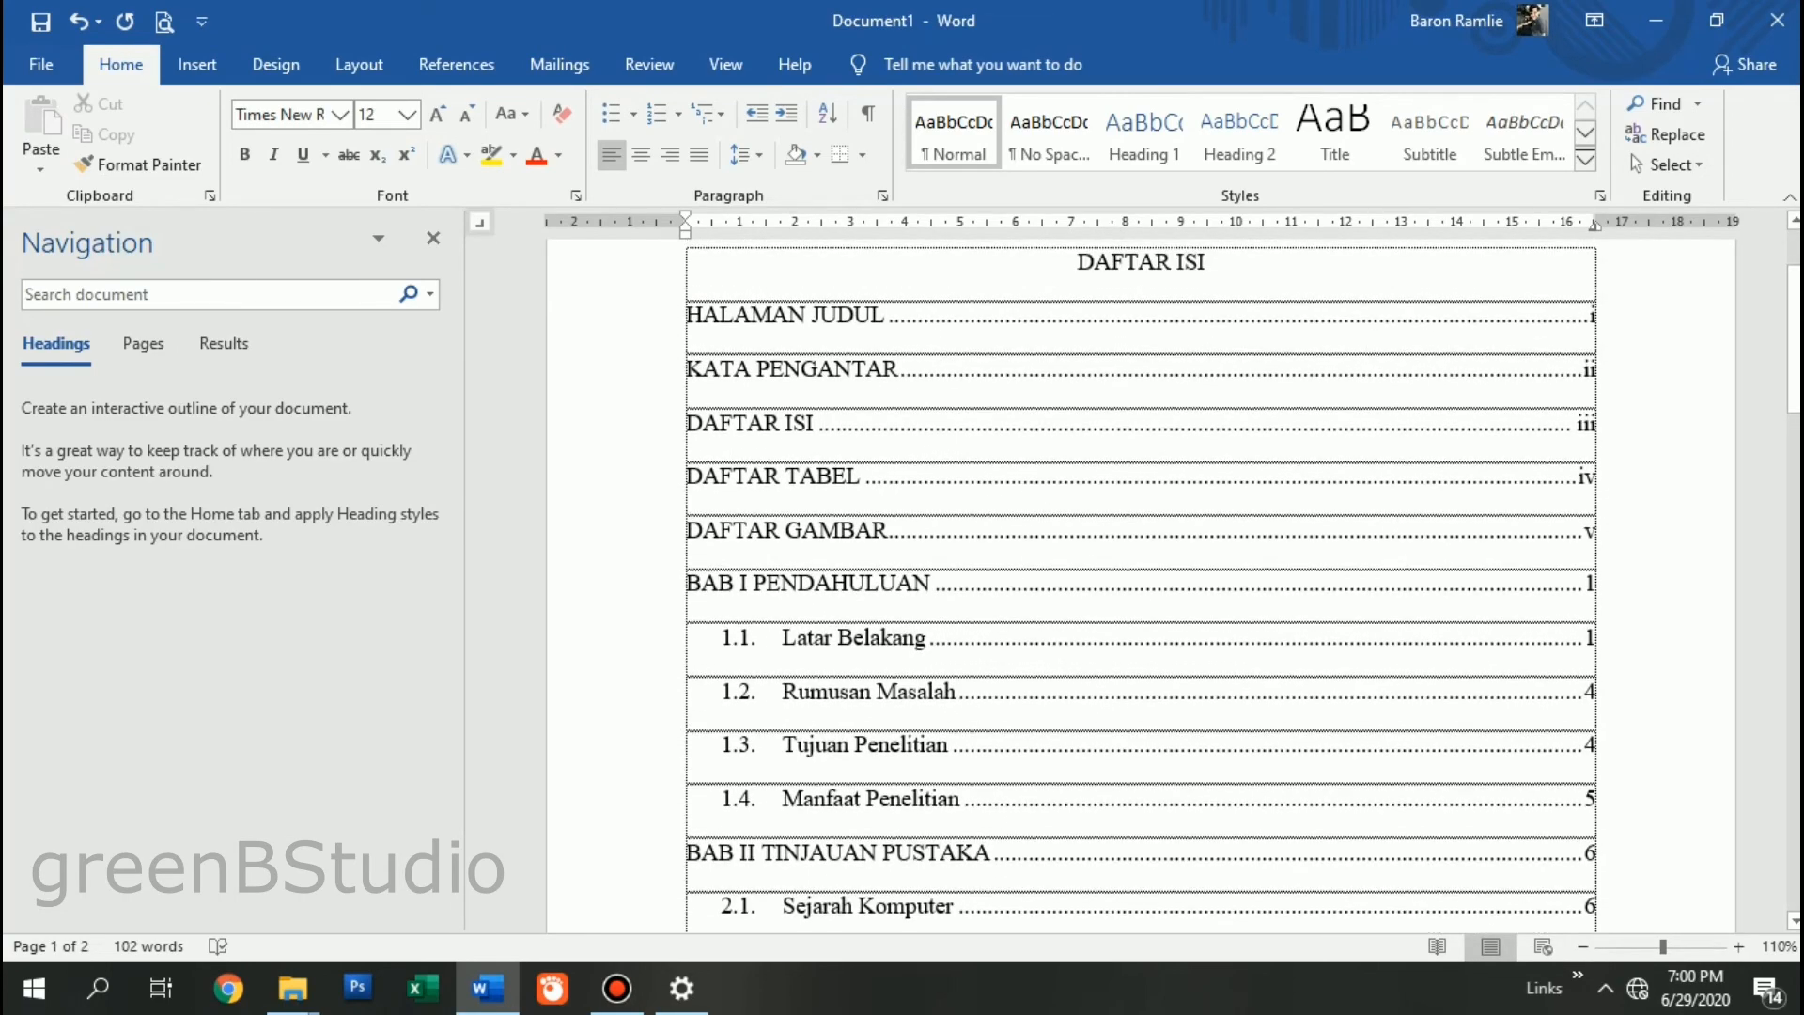
{"action": "scroll", "coordinate": [1141, 582], "scroll_direction": "down", "scroll_amount": 10}
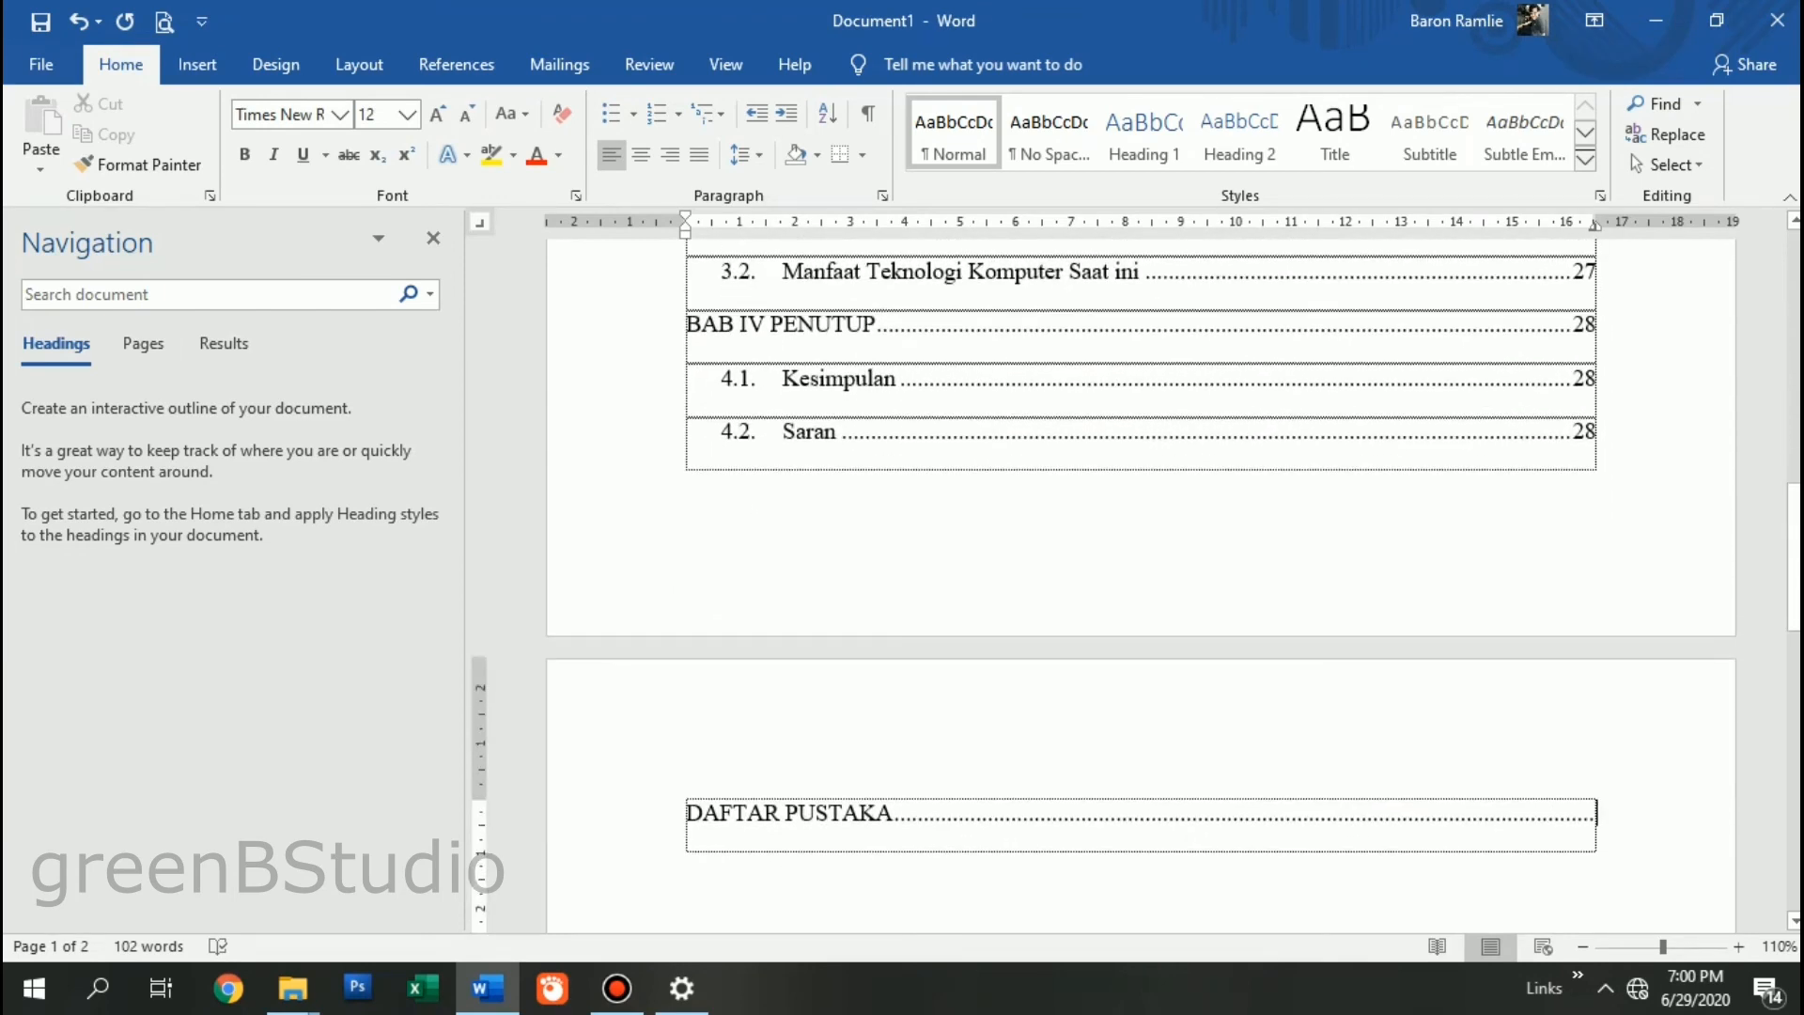
{"action": "type", "text": "VI"}
{"action": "key", "text": "BackSpace"}
{"action": "key", "text": "BackSpace"}
{"action": "type", "text": "vi"}
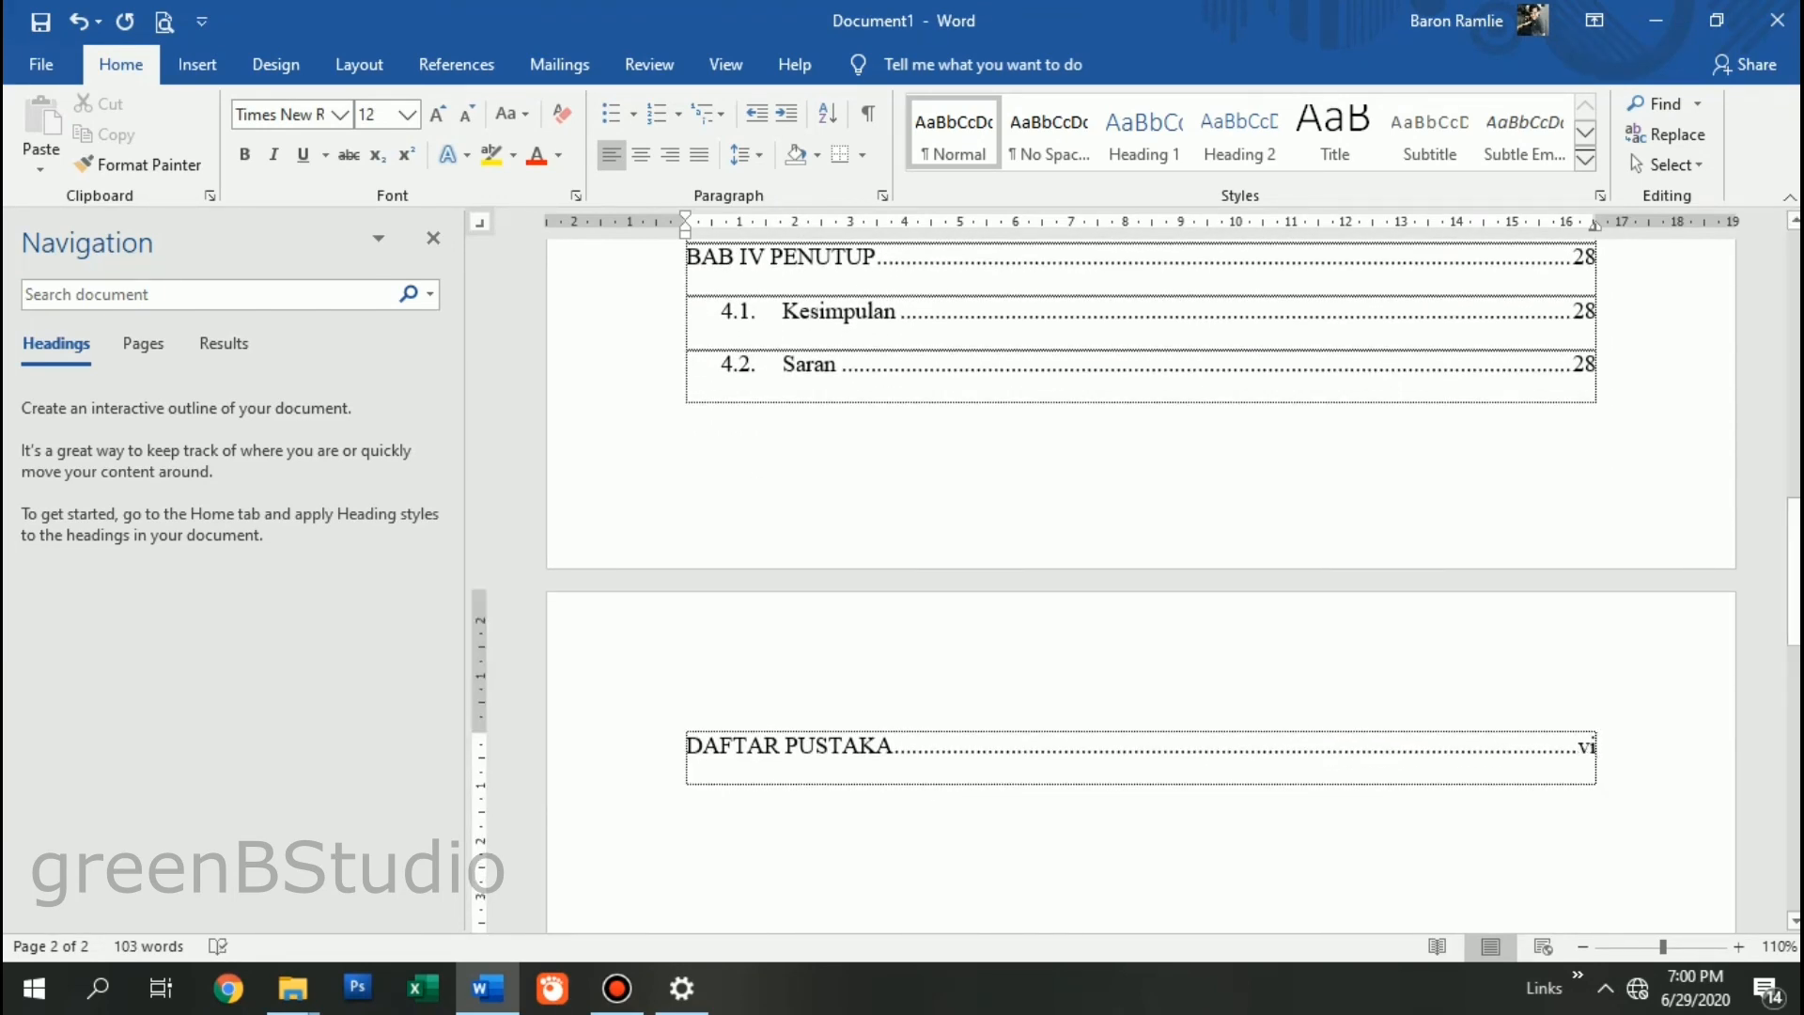
Step: Make the DAFTAR ISI title at the start of the document bold
{"action": "scroll", "coordinate": [1142, 582], "scroll_direction": "up", "scroll_amount": 8}
{"action": "scroll", "coordinate": [1141, 582], "scroll_direction": "up", "scroll_amount": 5}
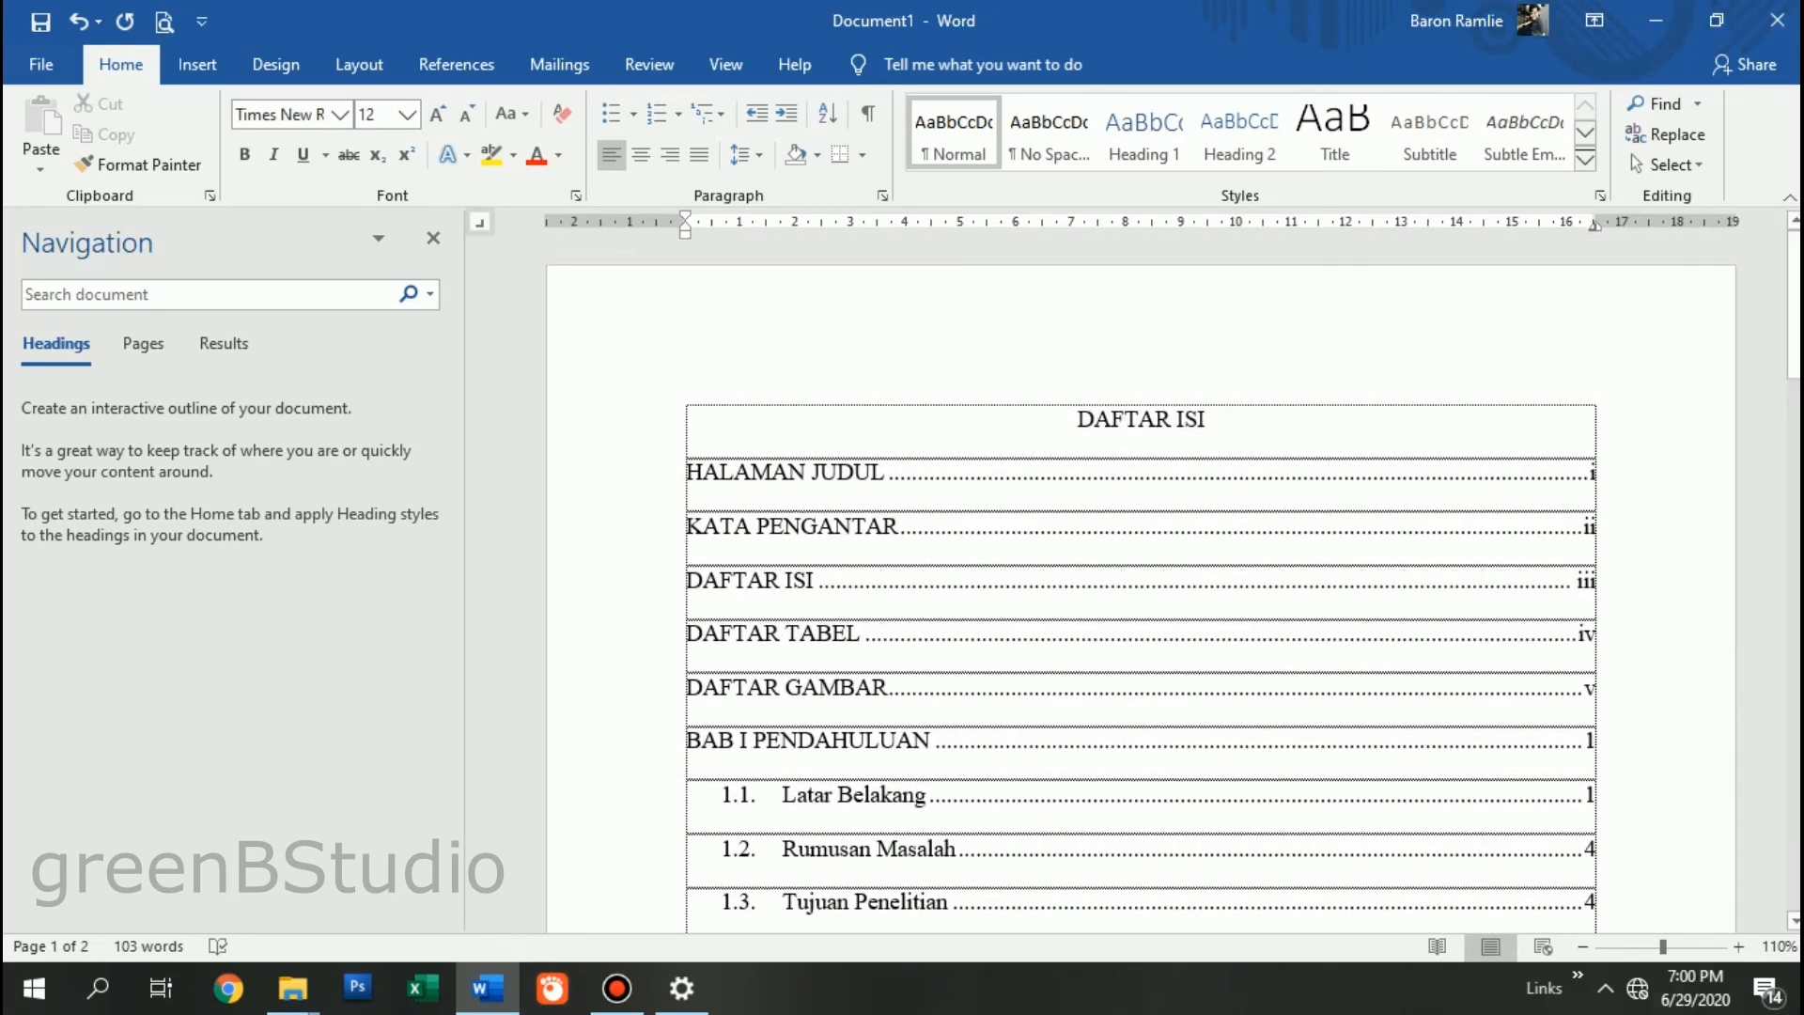
{"action": "left_click", "coordinate": [590, 423]}
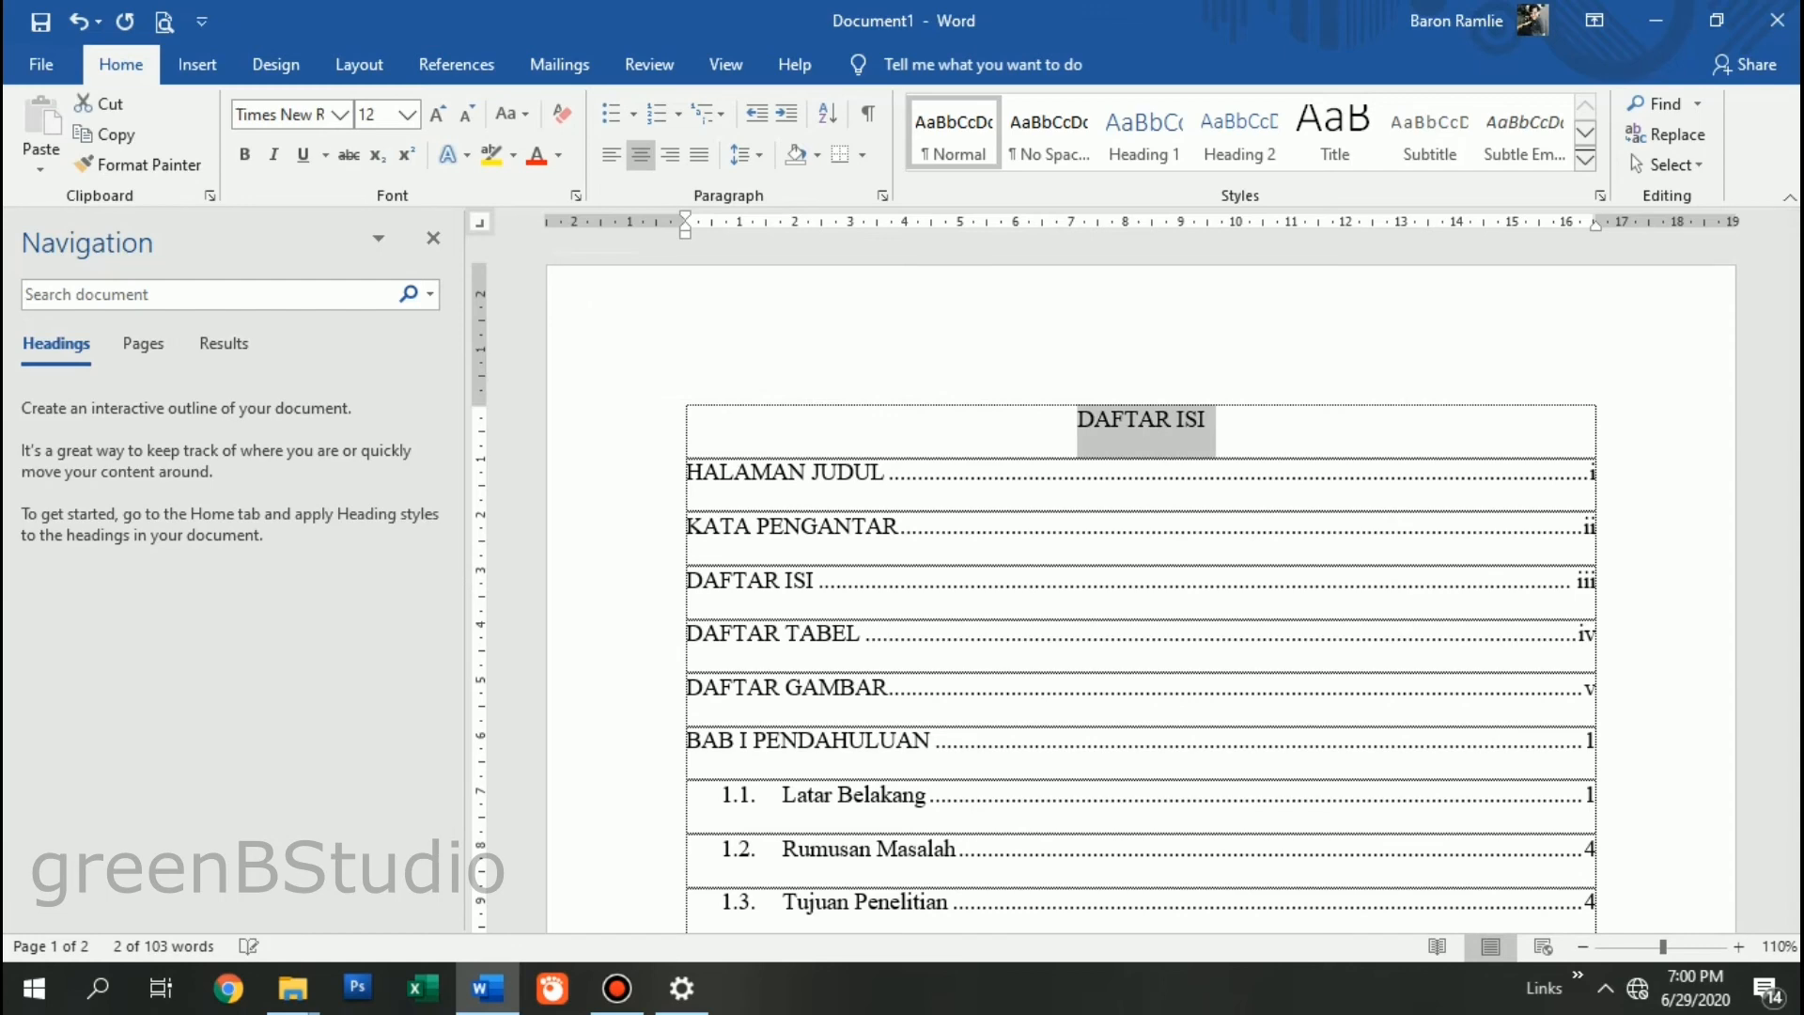
{"action": "left_click", "coordinate": [246, 155]}
Step: Set the line spacing of all rows from HALAMAN JUDUL through DAFTAR PUSTAKA to 1.15
{"action": "left_click_drag", "start_coordinate": [590, 477], "coordinate": [602, 949]}
{"action": "left_click_drag", "start_coordinate": [799, 423], "coordinate": [799, 418]}
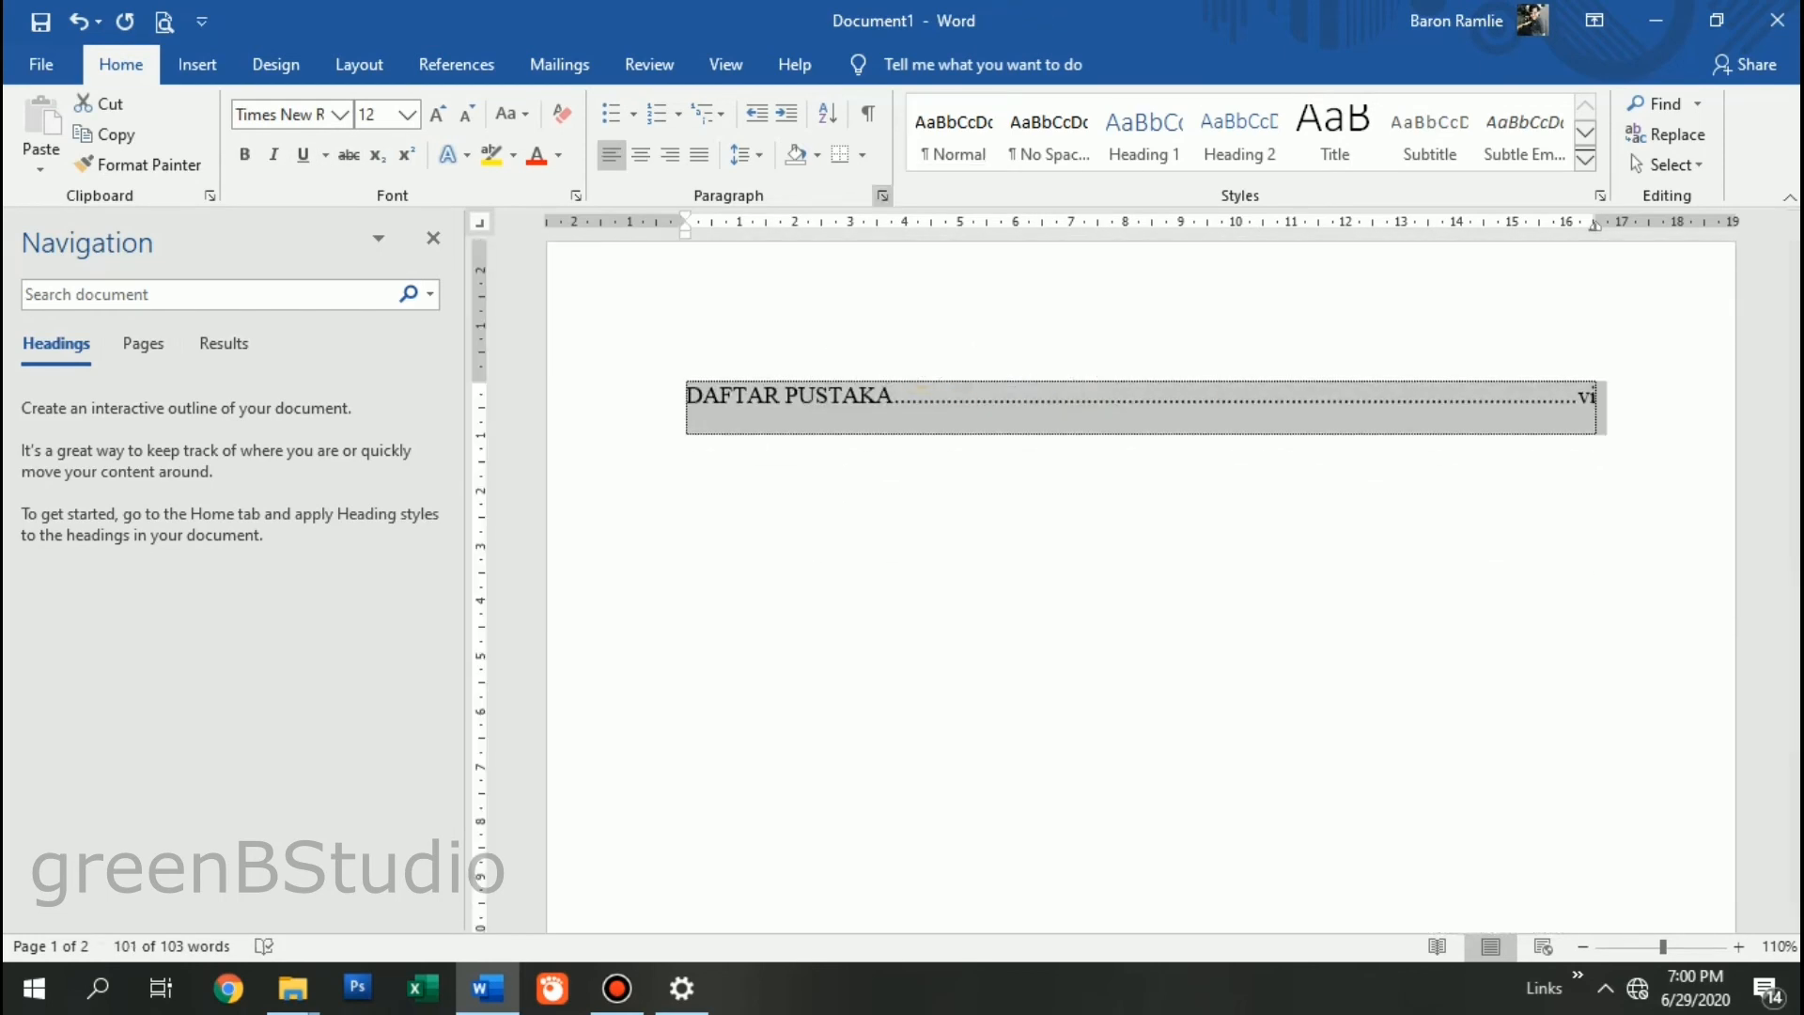
{"action": "left_click", "coordinate": [882, 195]}
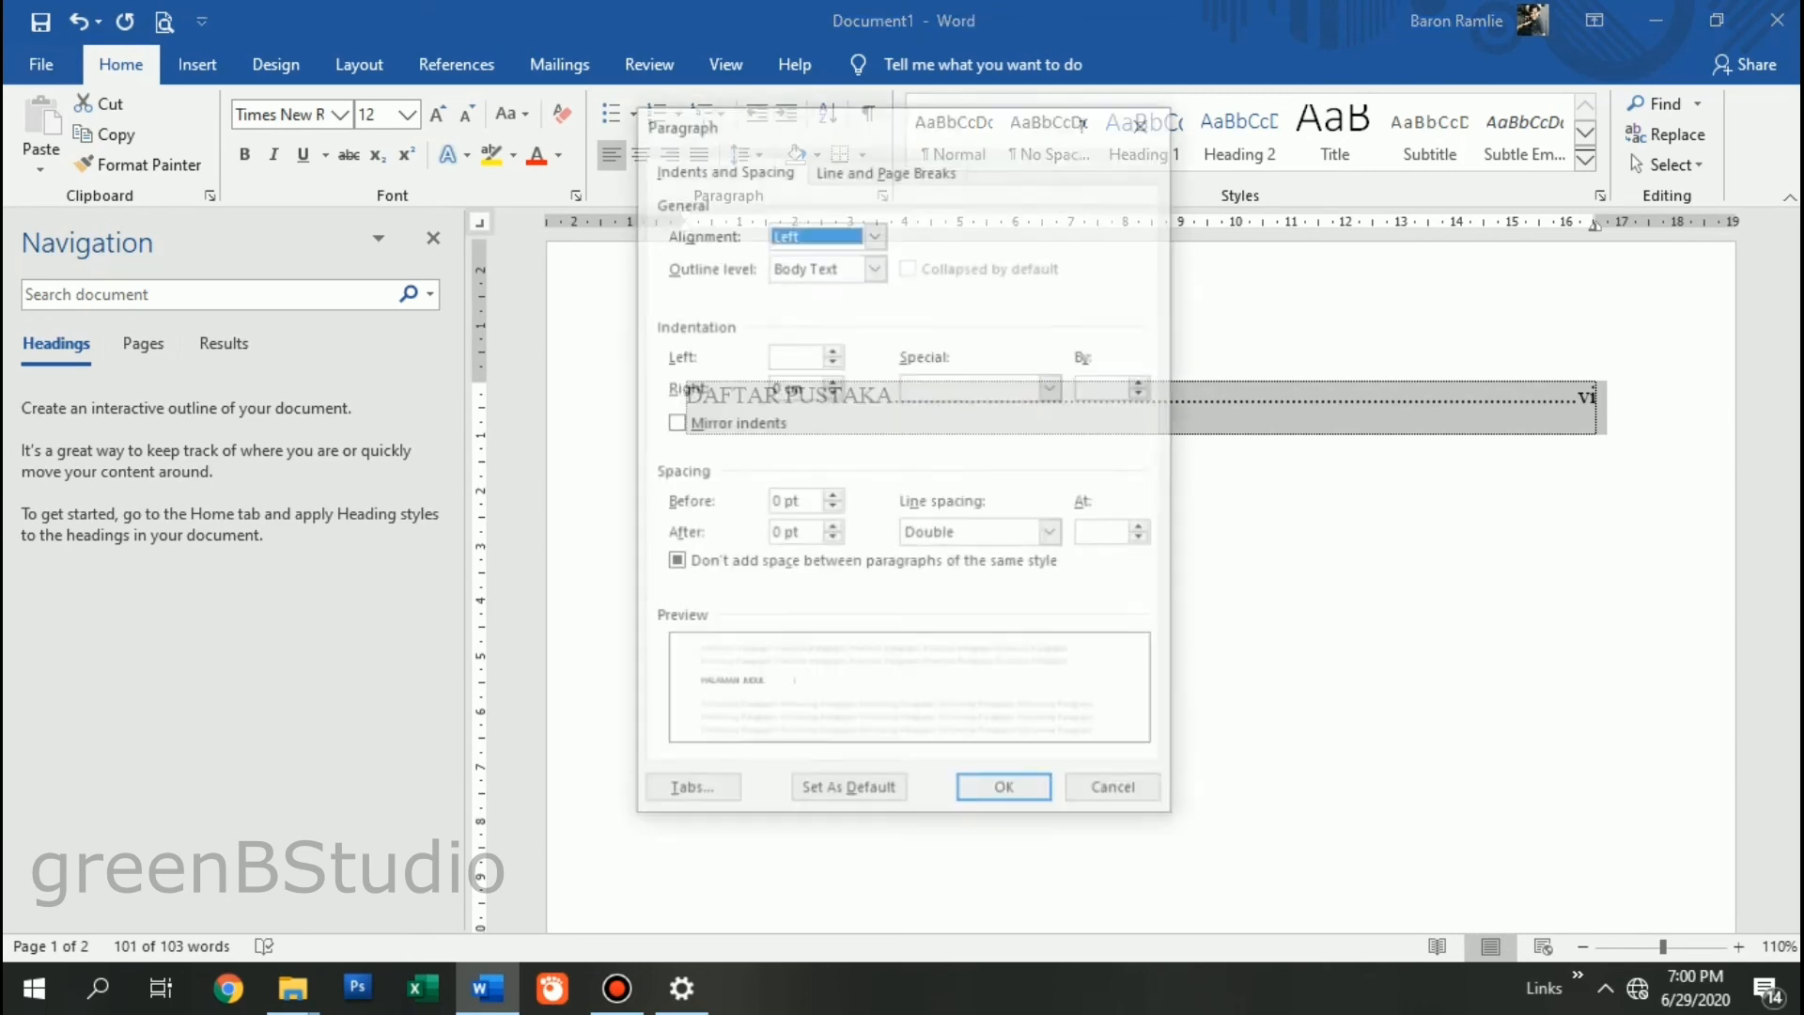
{"action": "left_click", "coordinate": [1053, 533]}
{"action": "key", "text": "Up"}
{"action": "key", "text": "Up"}
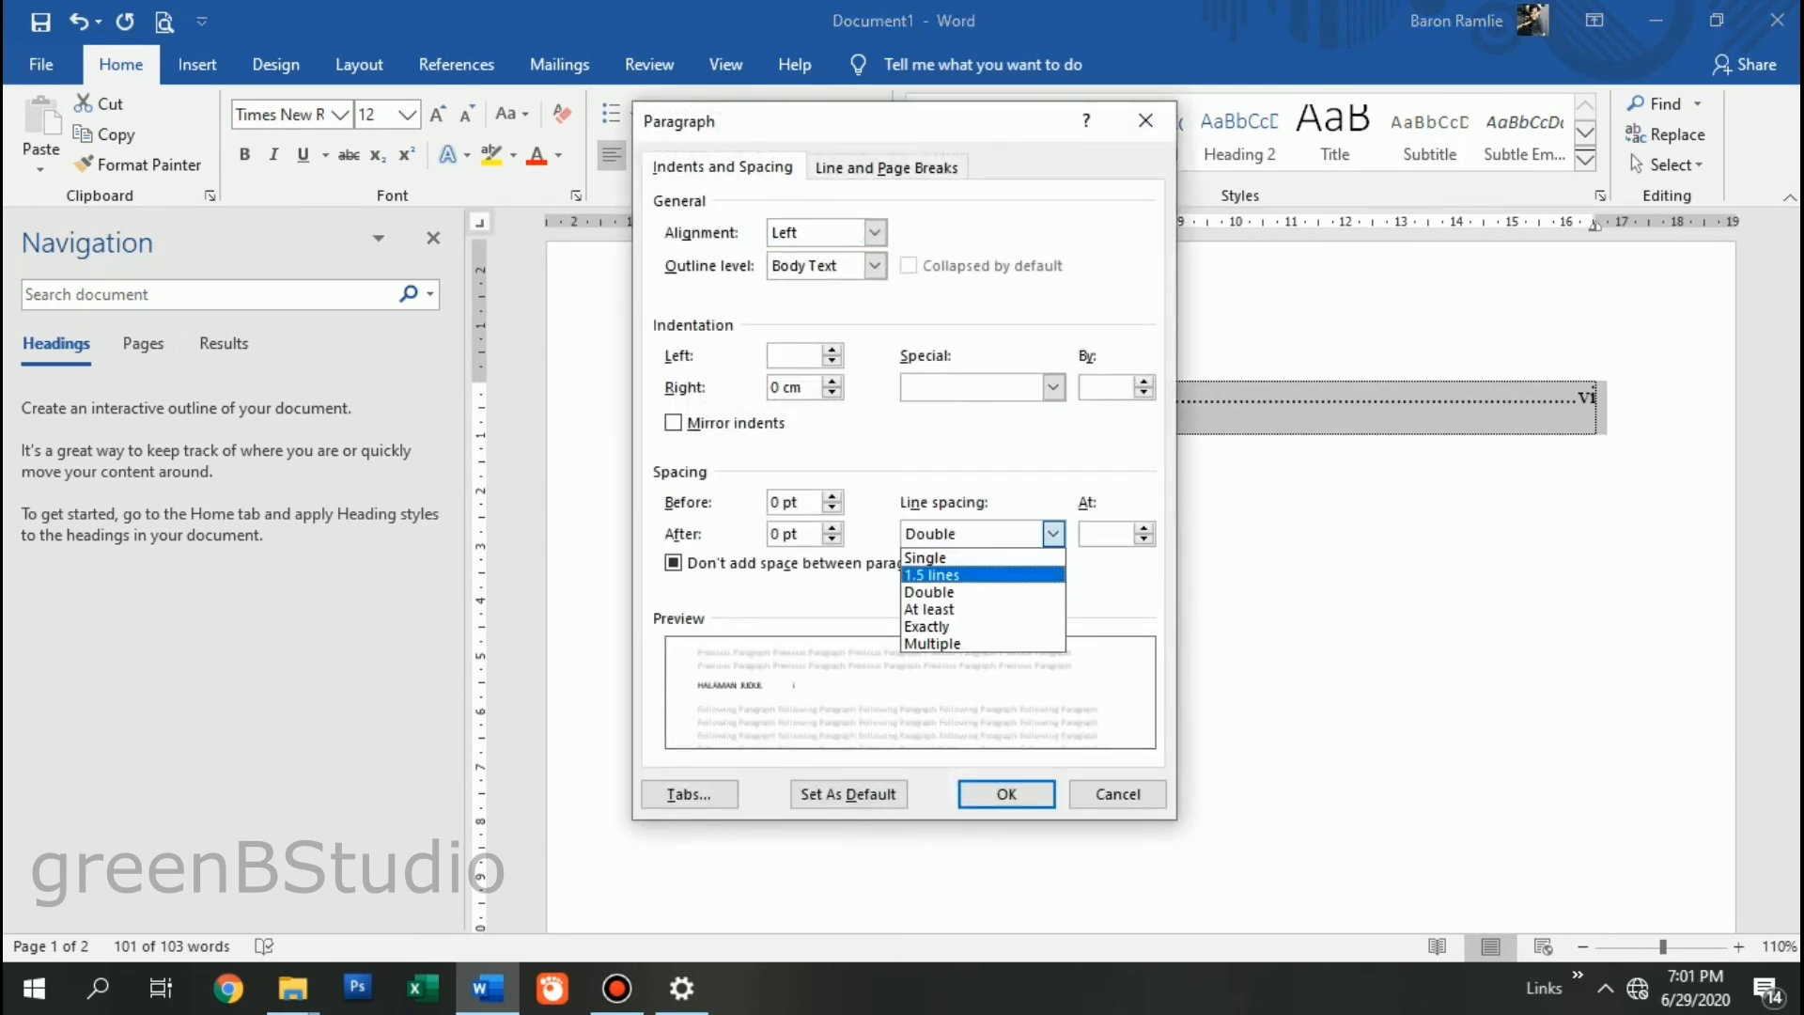
{"action": "key", "text": "Return"}
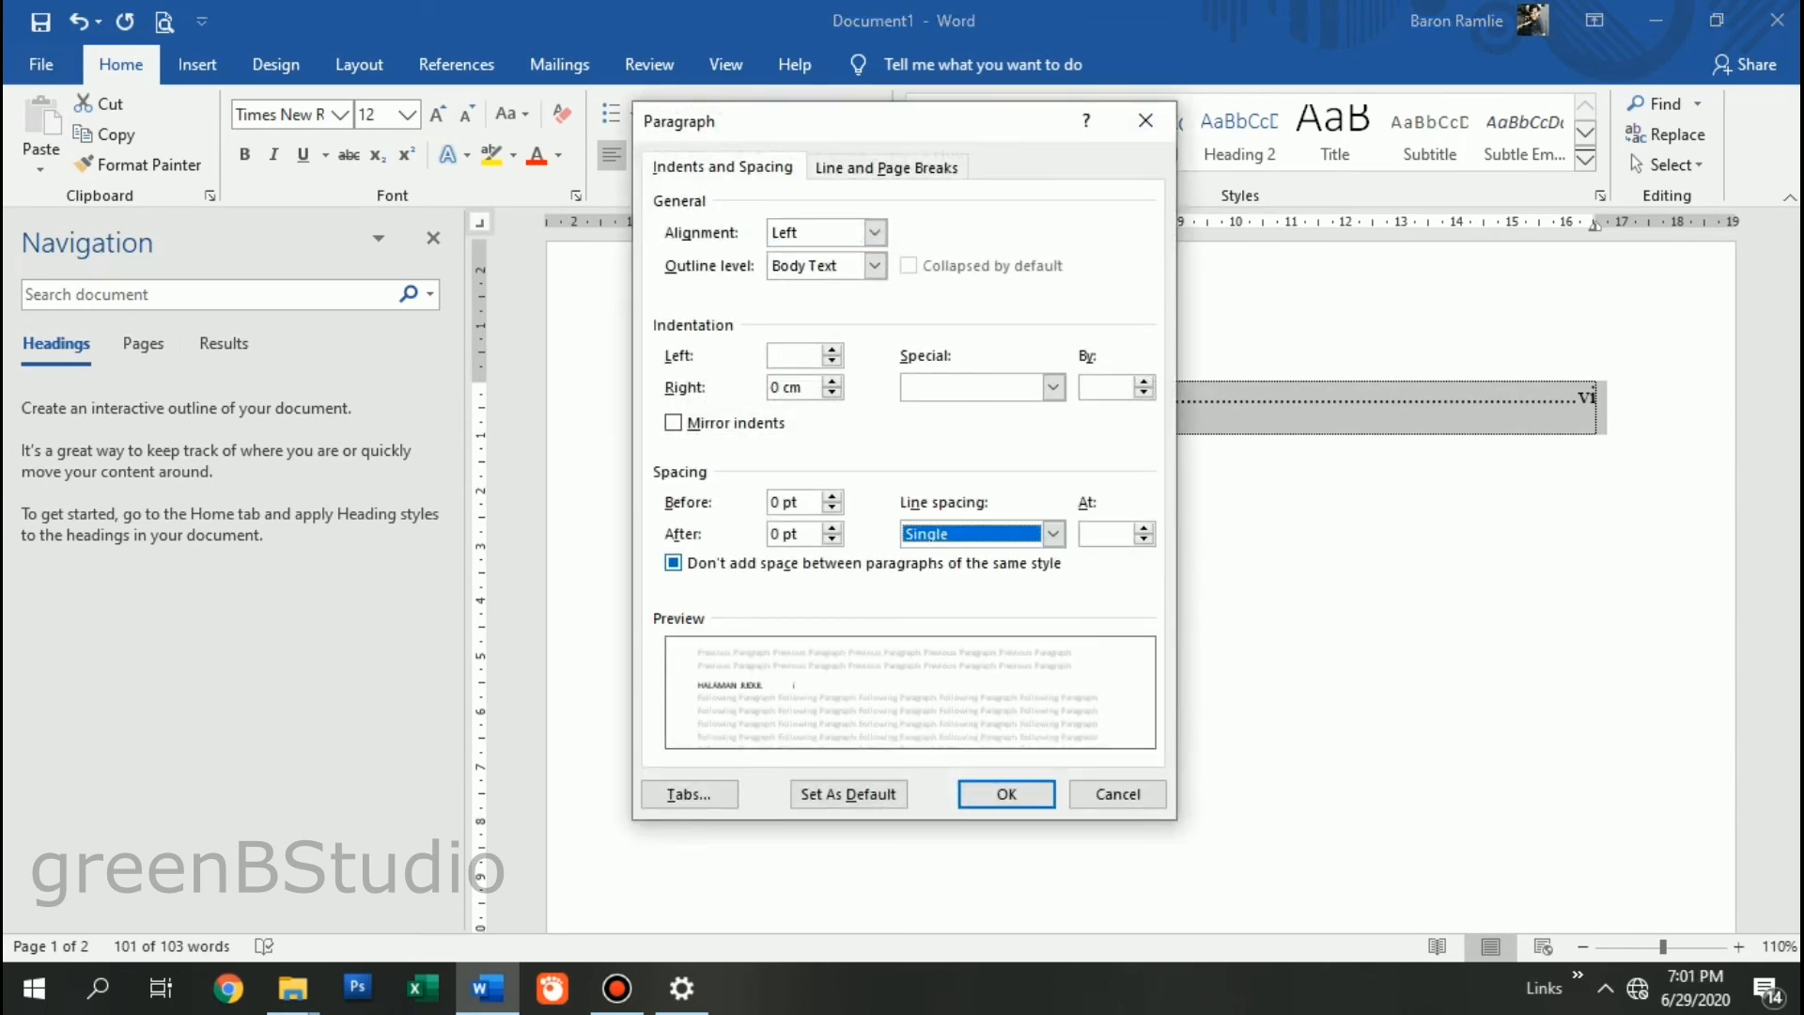
{"action": "left_click", "coordinate": [1053, 533]}
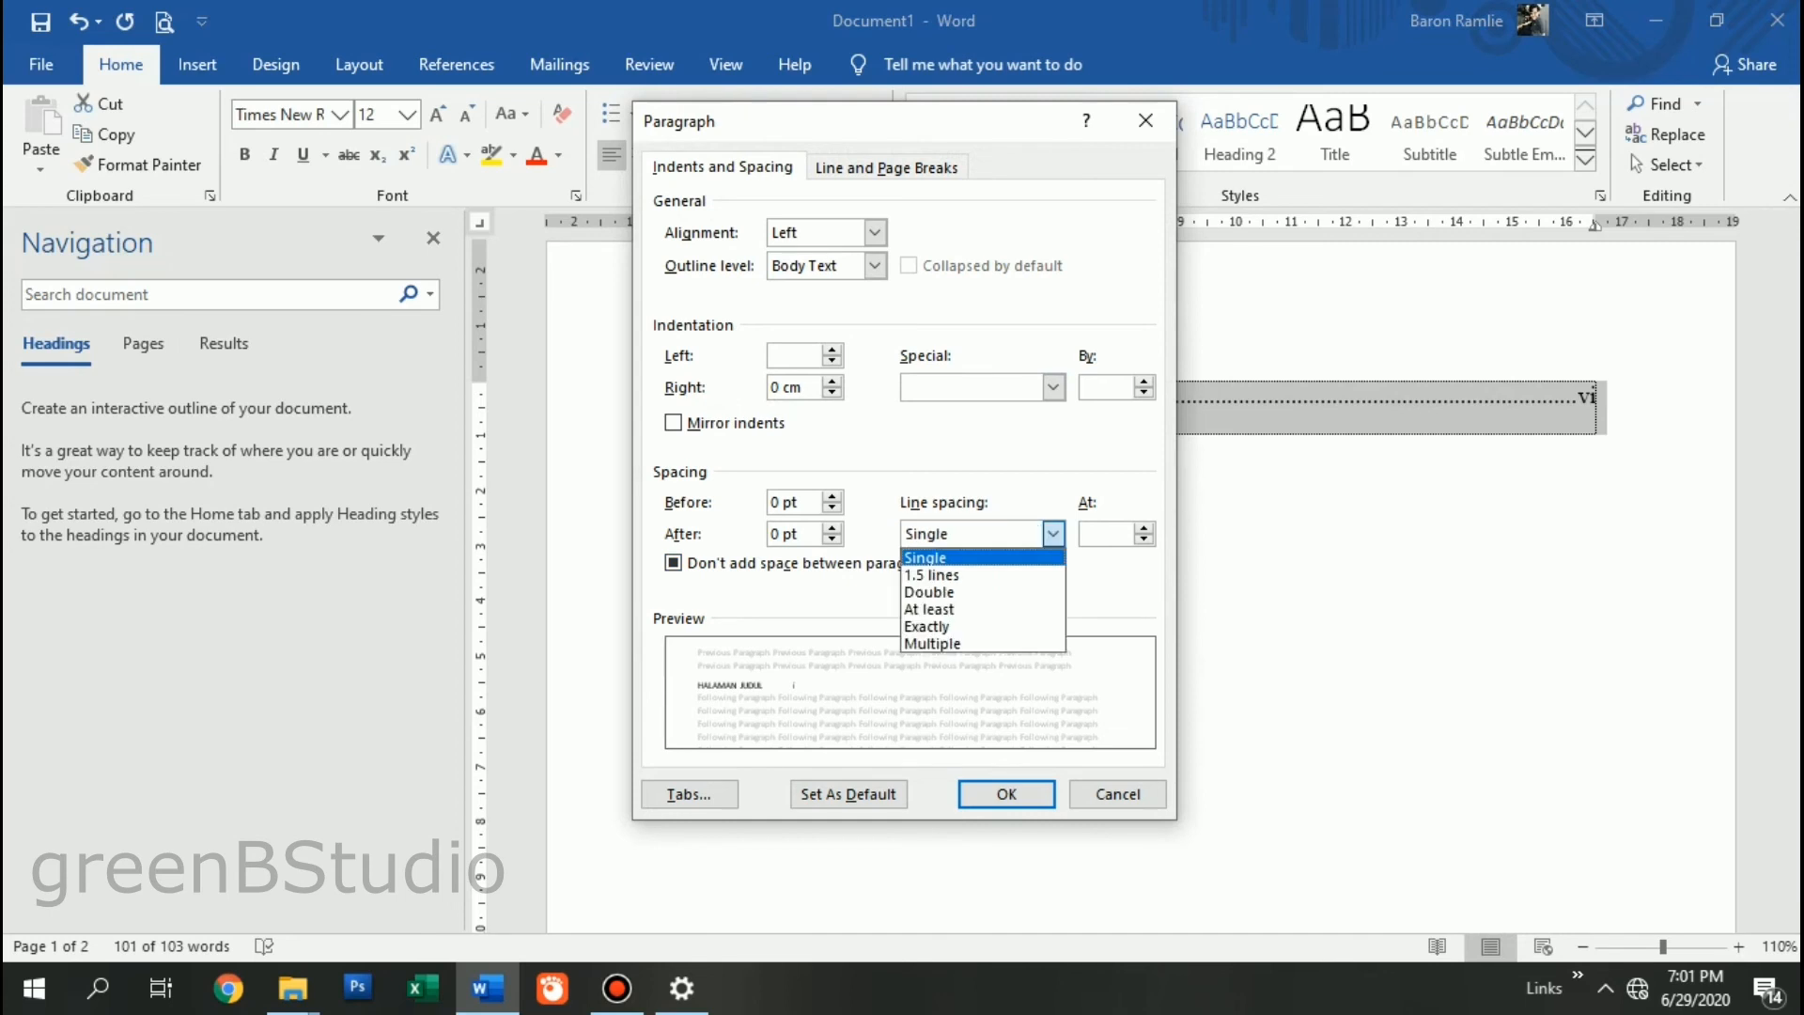
{"action": "left_click", "coordinate": [982, 558]}
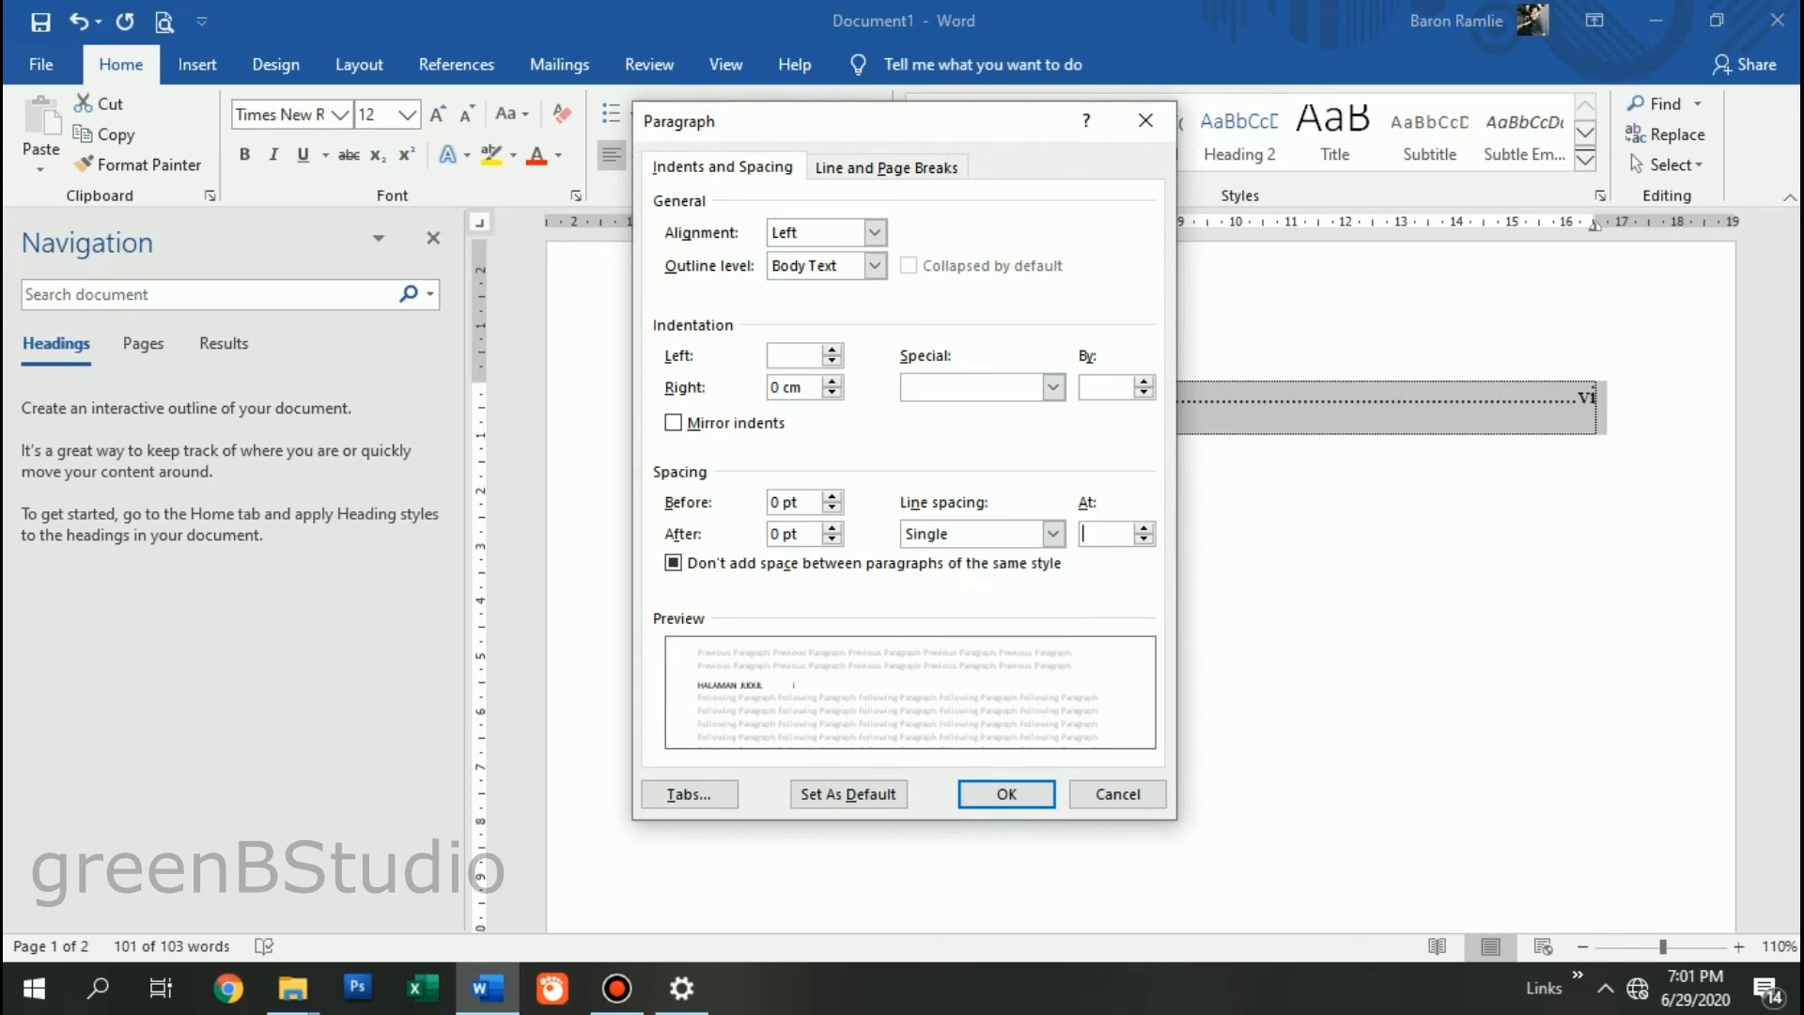
{"action": "type", "text": "1.15"}
{"action": "key", "text": "Return"}
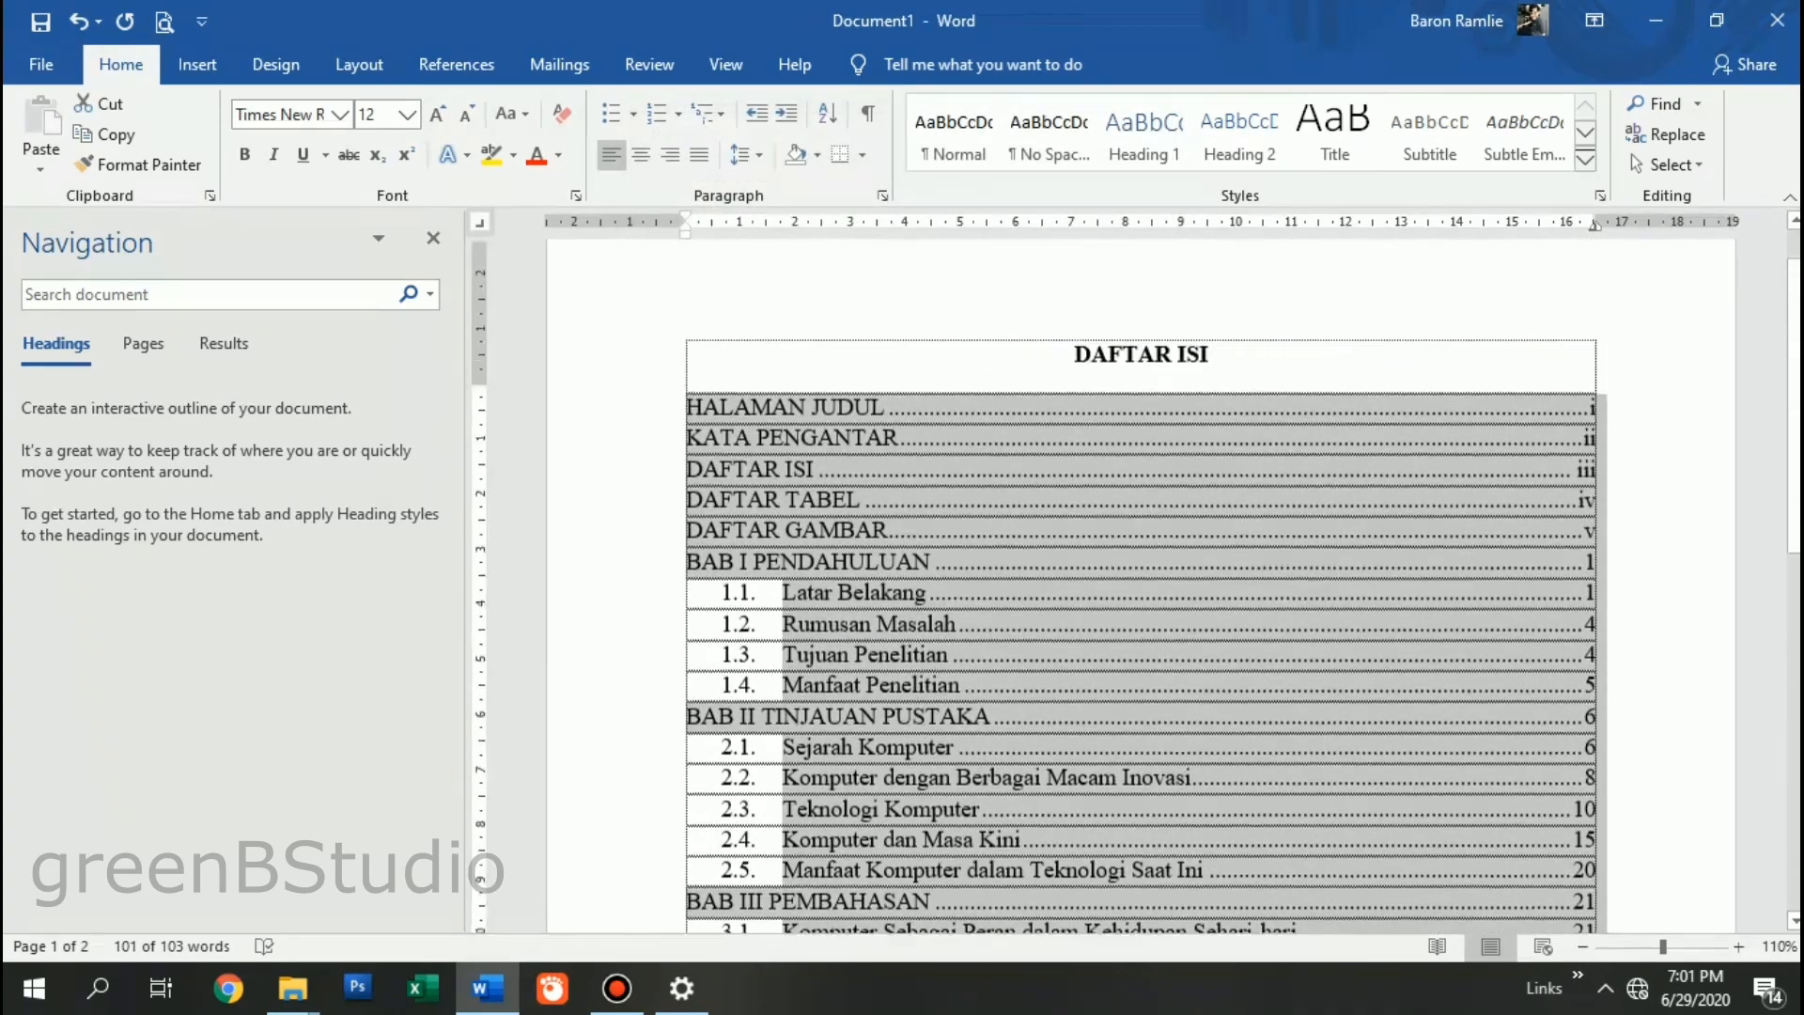
Step: Close the Navigation pane and reduce the zoom to 90% so the whole table of contents fits in view
{"action": "left_click", "coordinate": [879, 606]}
{"action": "scroll", "coordinate": [879, 606], "scroll_direction": "down", "scroll_amount": 5}
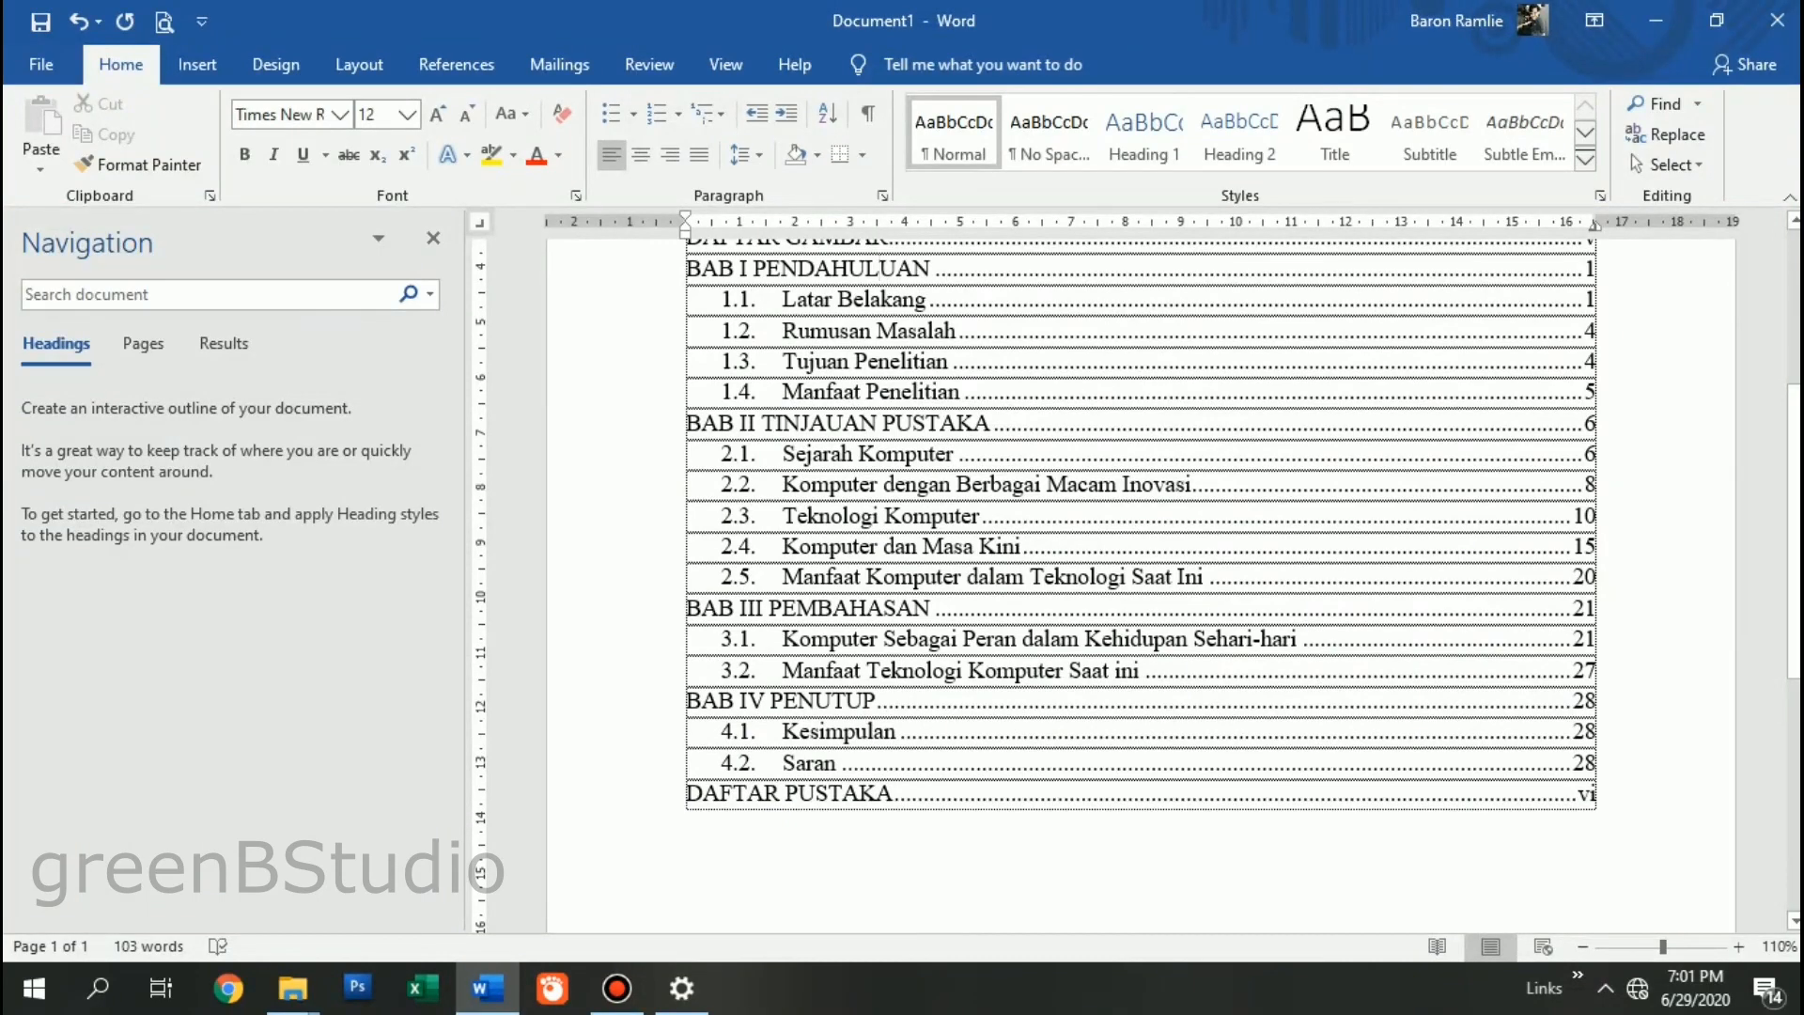
{"action": "scroll", "coordinate": [1142, 583], "scroll_direction": "up", "scroll_amount": 5}
{"action": "scroll", "coordinate": [1142, 583], "scroll_direction": "down", "scroll_amount": 2}
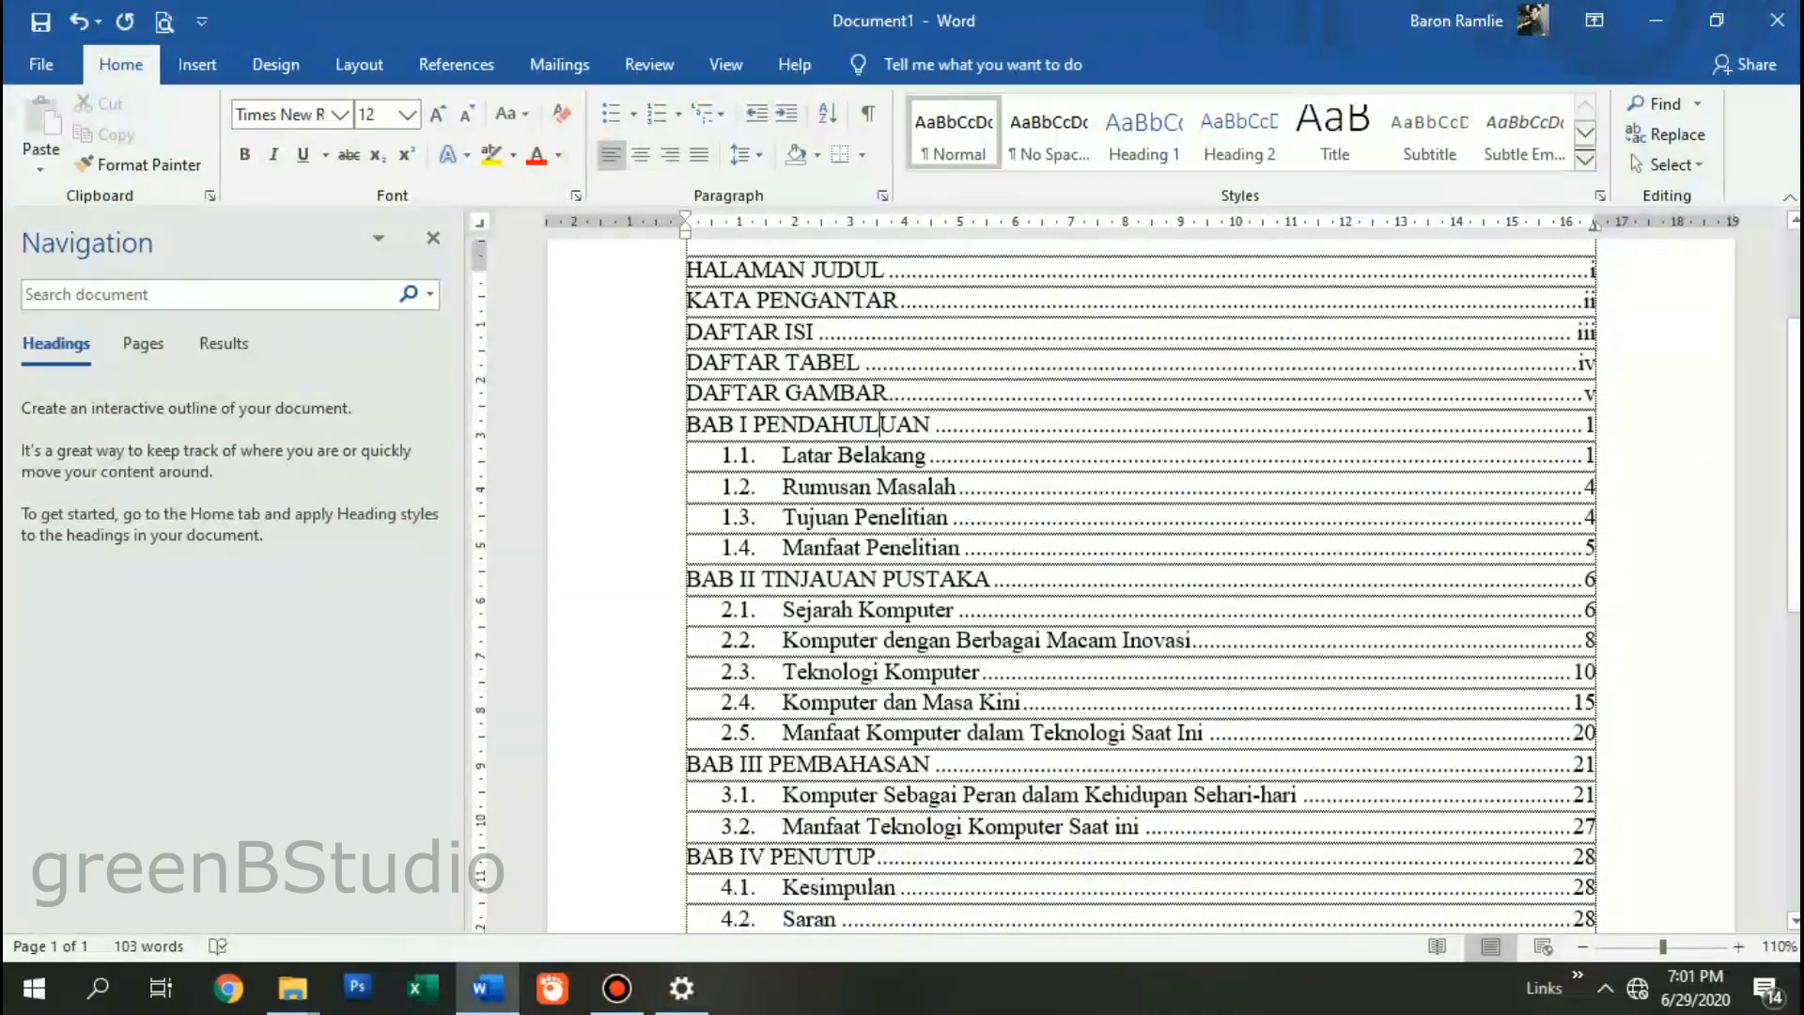
{"action": "scroll", "coordinate": [1141, 583], "scroll_direction": "up", "scroll_amount": 2}
{"action": "left_click", "coordinate": [433, 237]}
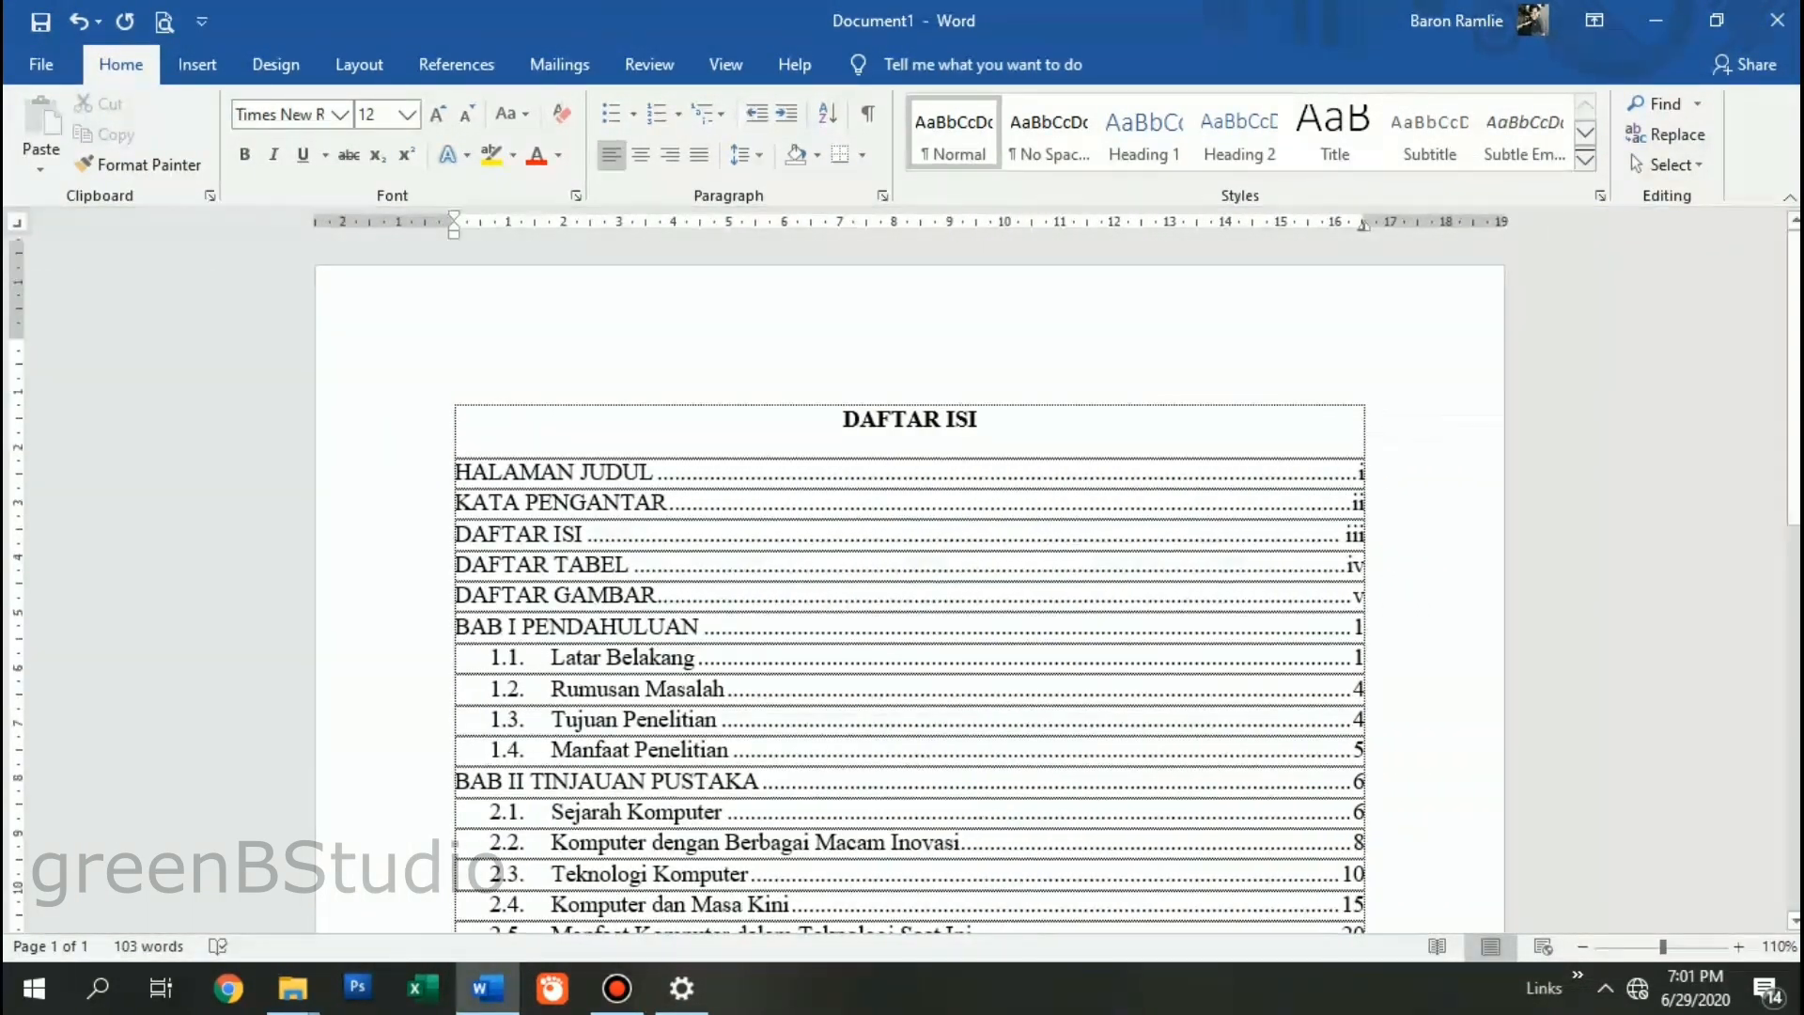
{"action": "scroll", "coordinate": [909, 582], "scroll_direction": "down", "scroll_amount": 1}
{"action": "scroll", "coordinate": [648, 559], "scroll_direction": "down", "scroll_amount": 2}
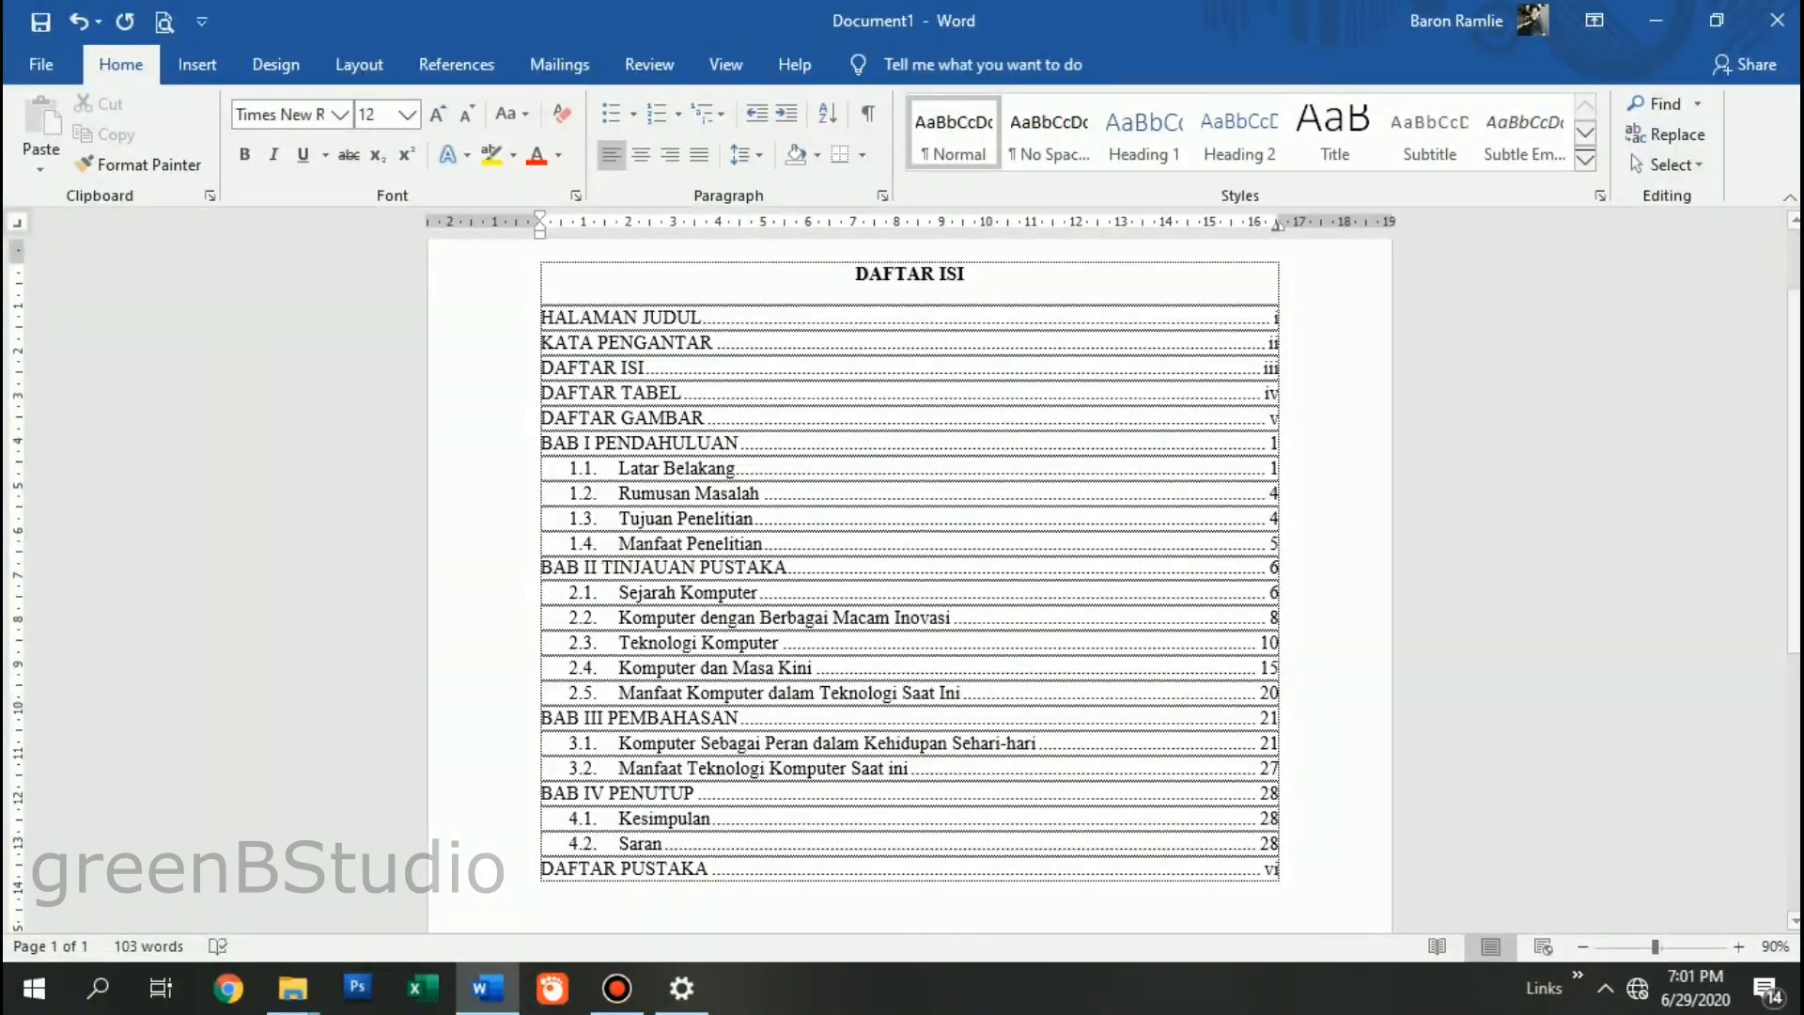
Step: Insert an empty line directly below the DAFTAR ISI title and give it single line spacing
{"action": "left_click", "coordinate": [966, 274]}
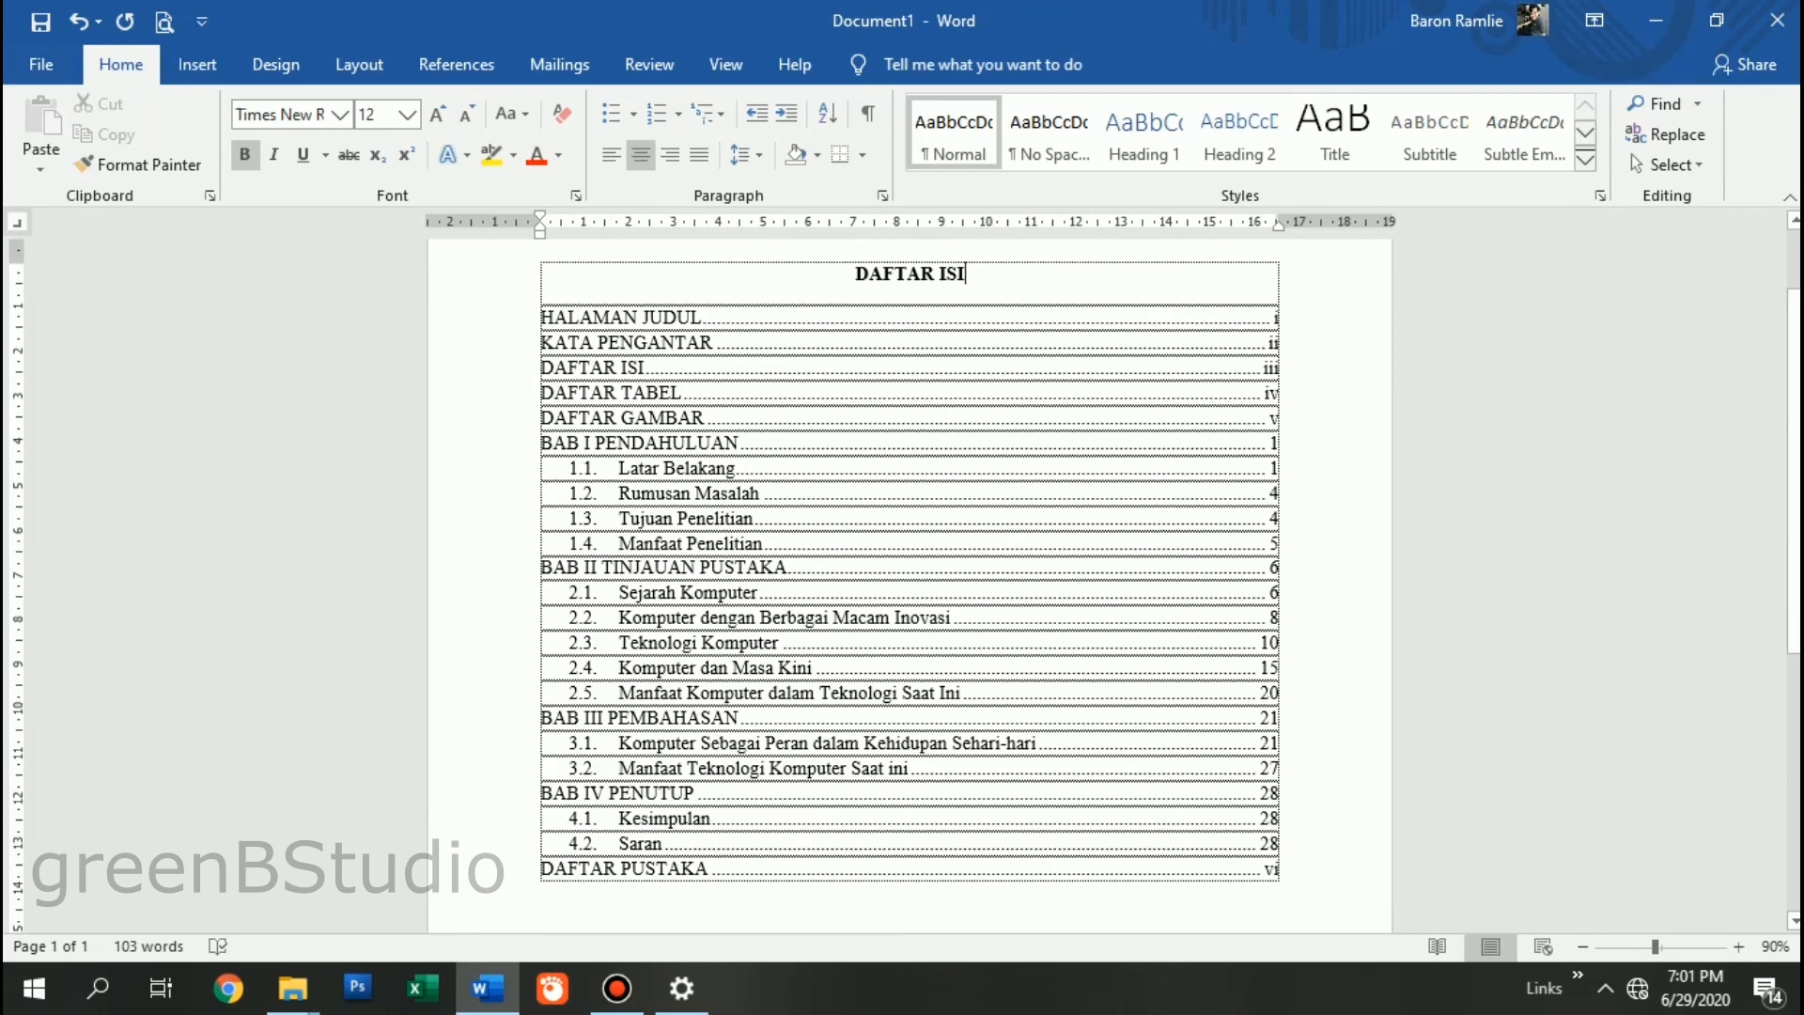
{"action": "key", "text": "Return"}
{"action": "right_click", "coordinate": [910, 317]}
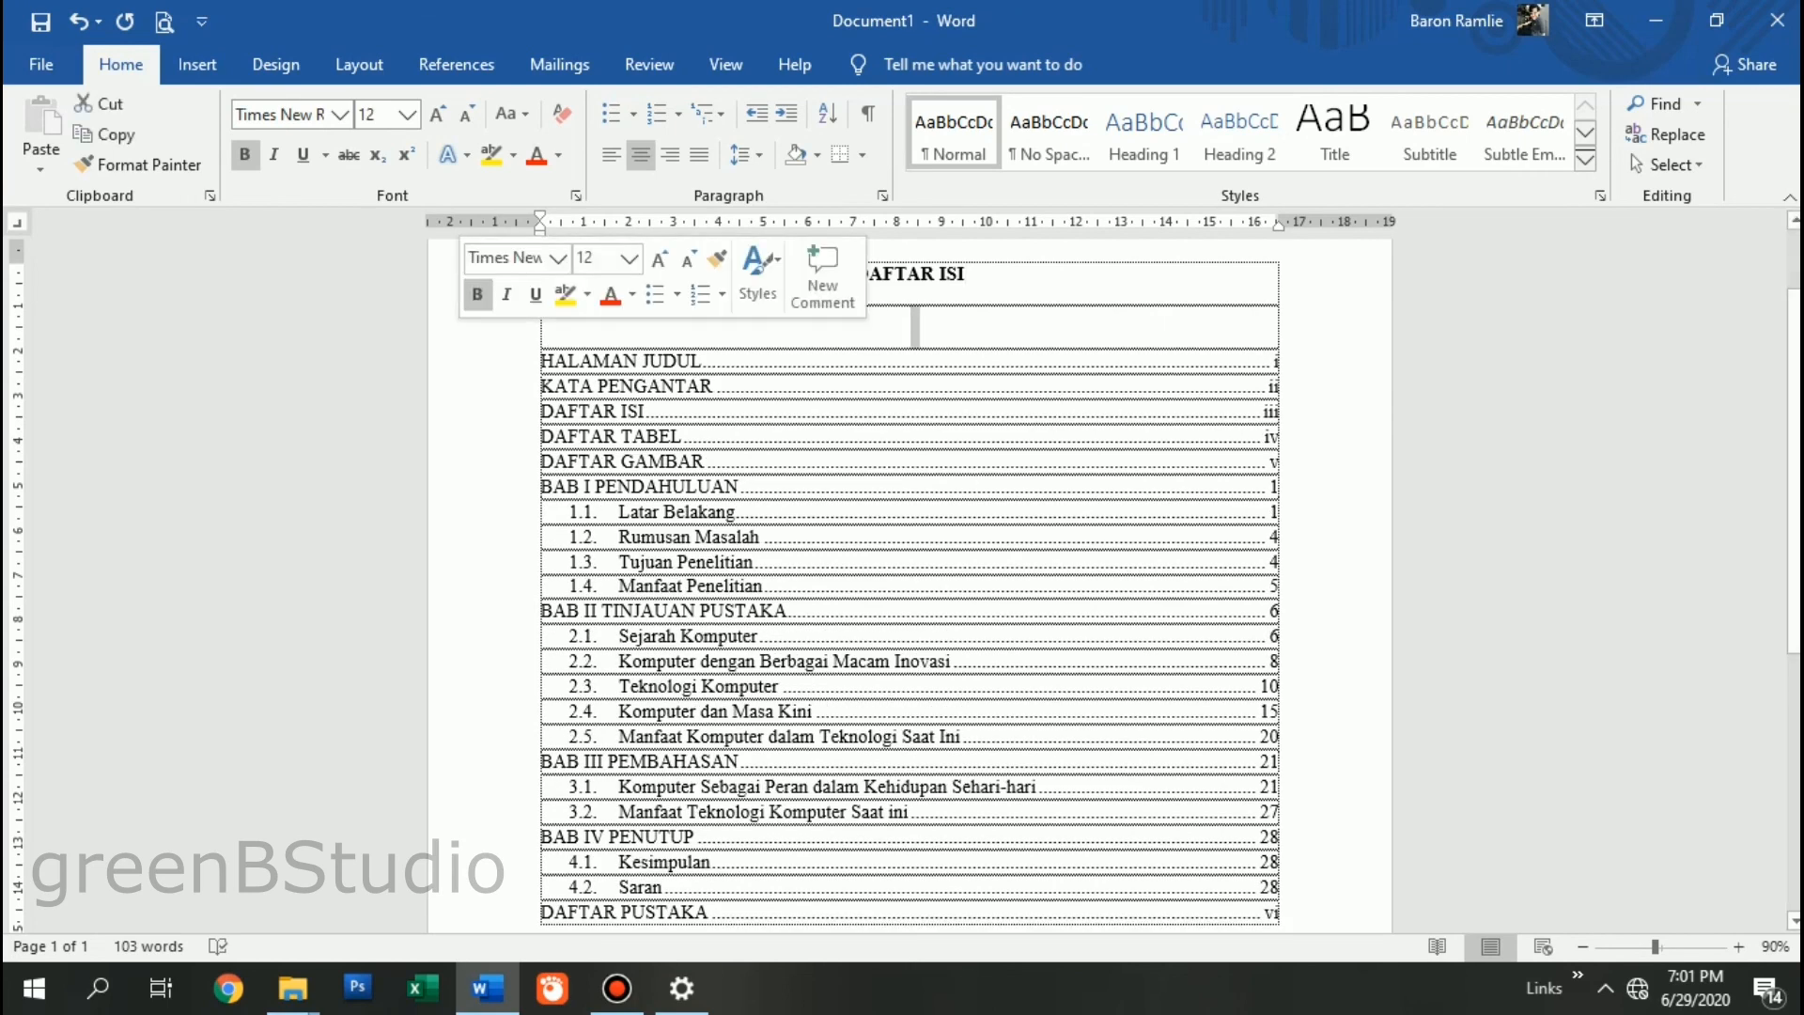
{"action": "left_click", "coordinate": [882, 195]}
{"action": "left_click", "coordinate": [1053, 533]}
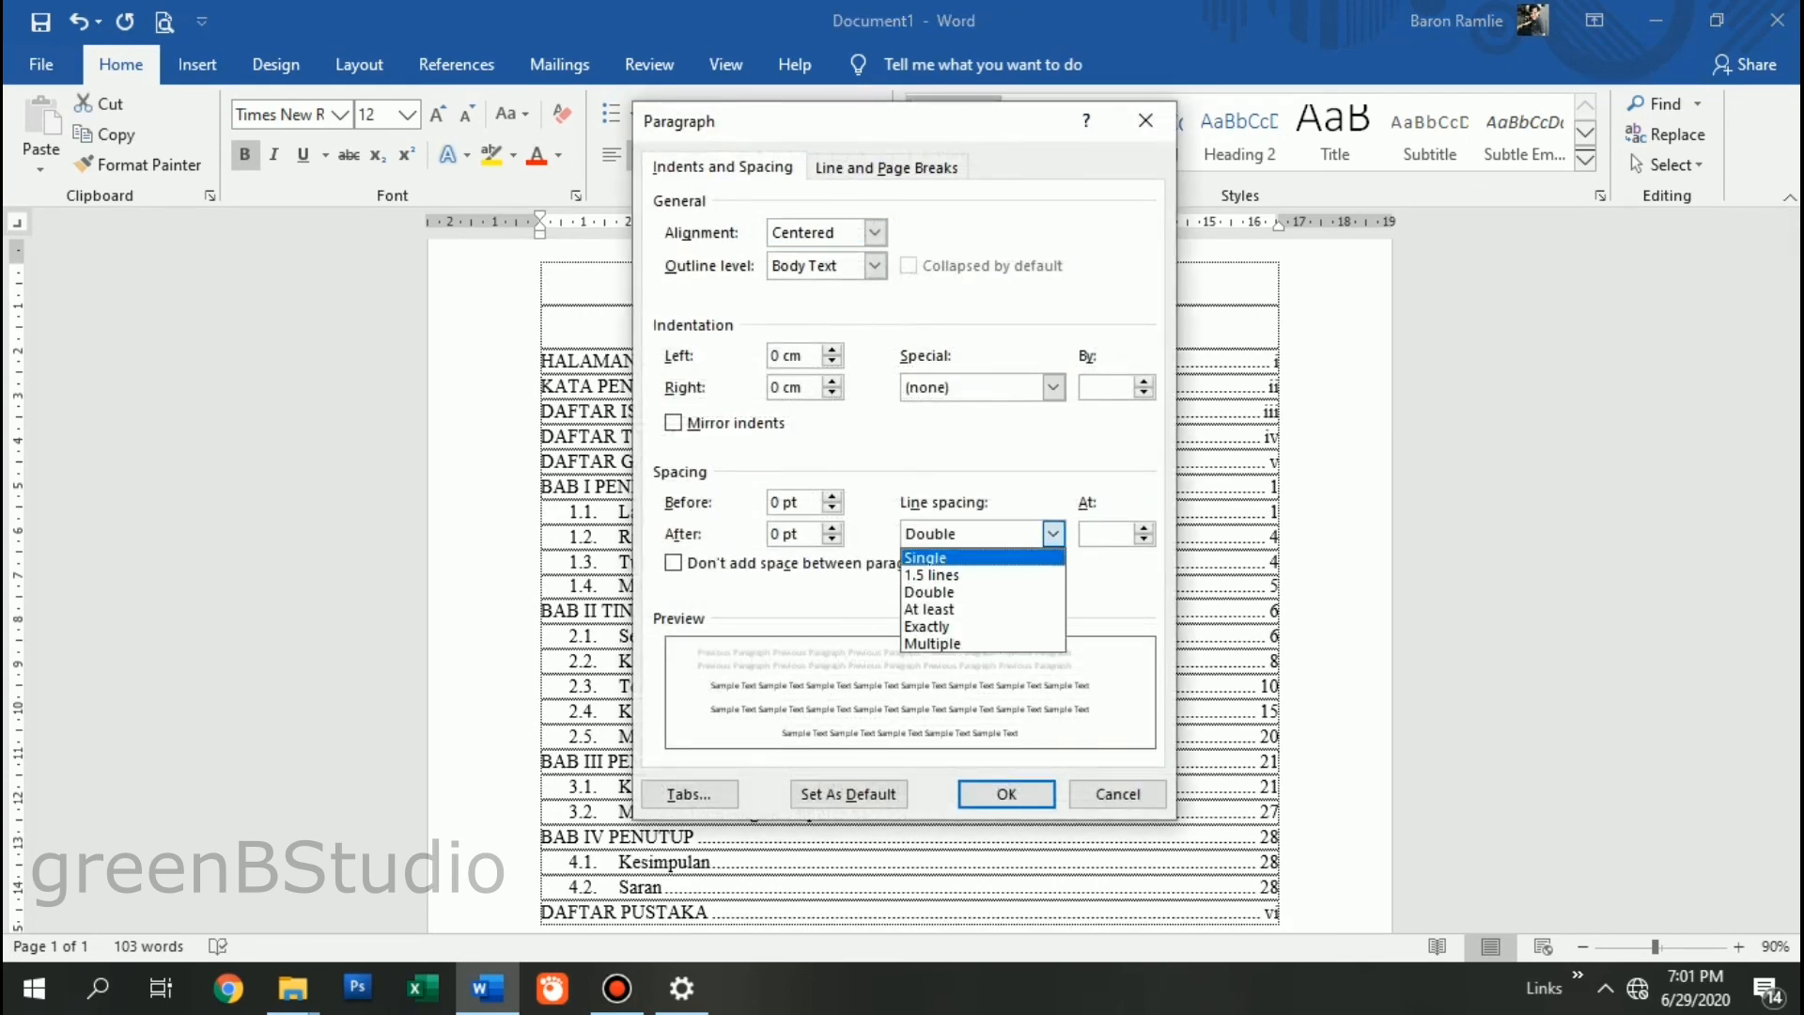
{"action": "left_click", "coordinate": [939, 556]}
{"action": "left_click", "coordinate": [1005, 794]}
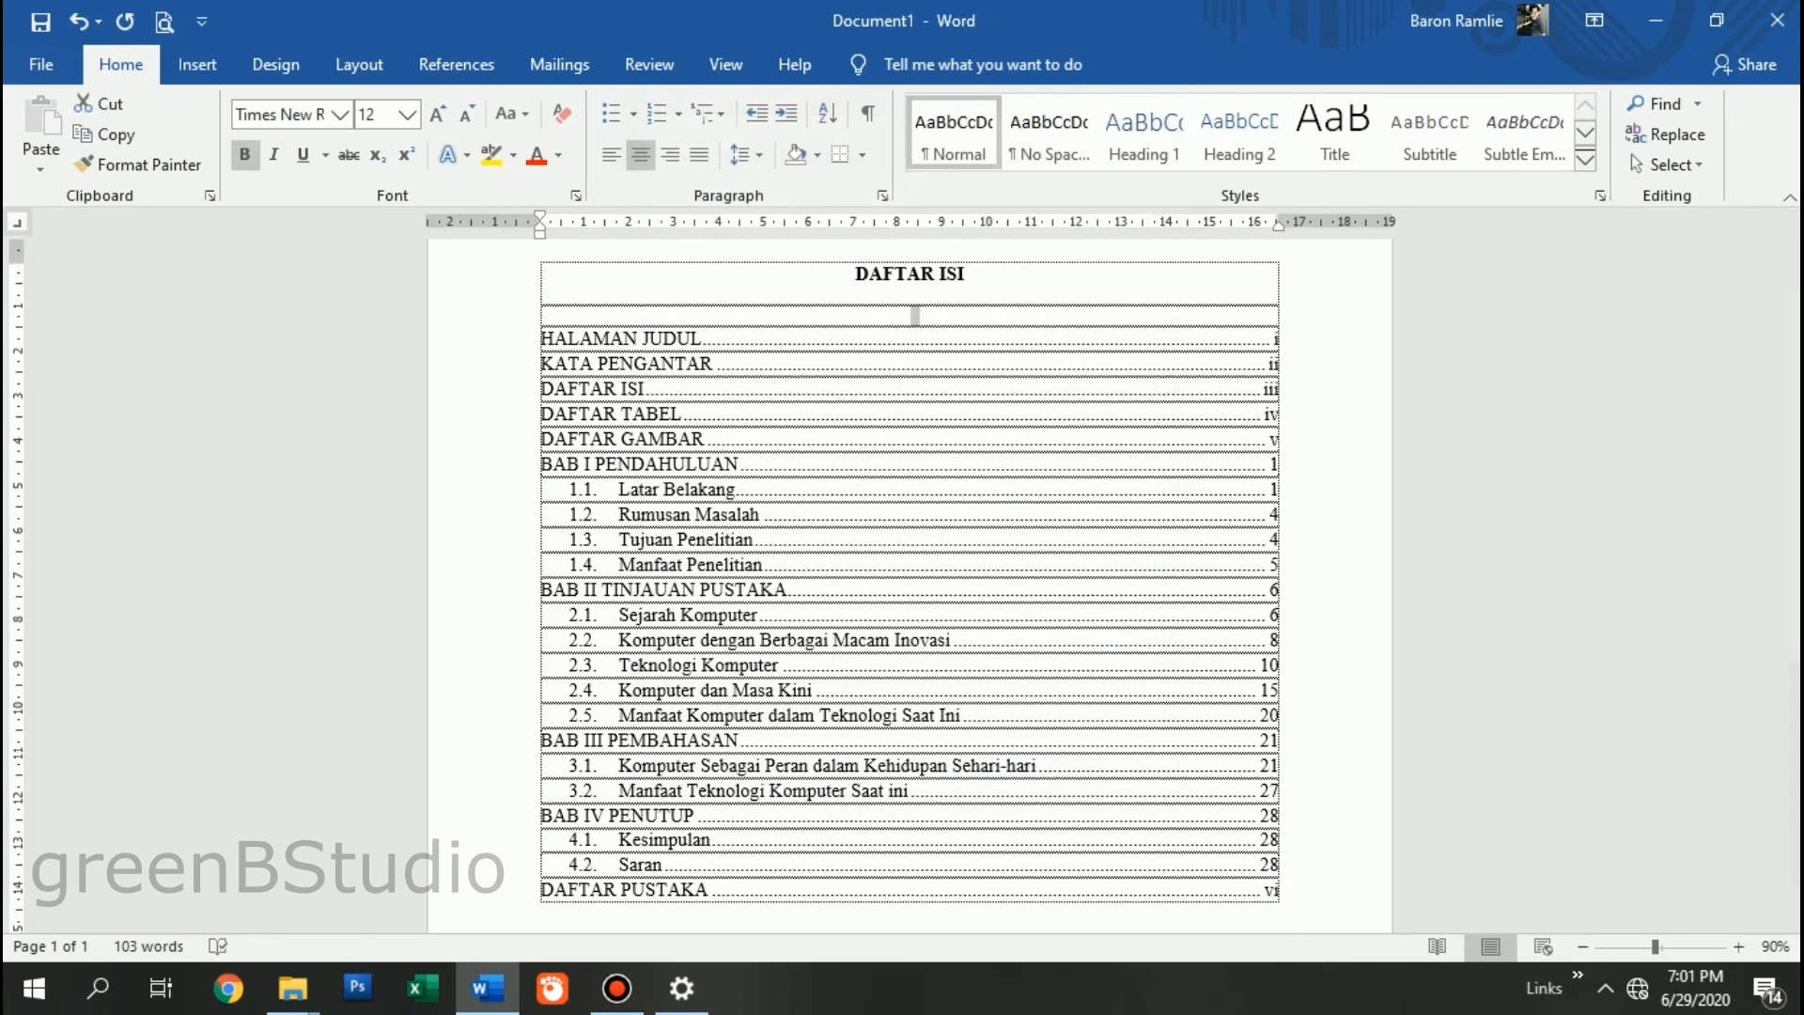
Step: Enter the bold, right-aligned heading Halaman in the empty line below the title, above the page numbers
{"action": "left_click", "coordinate": [669, 155]}
{"action": "key", "text": "ctrl+b"}
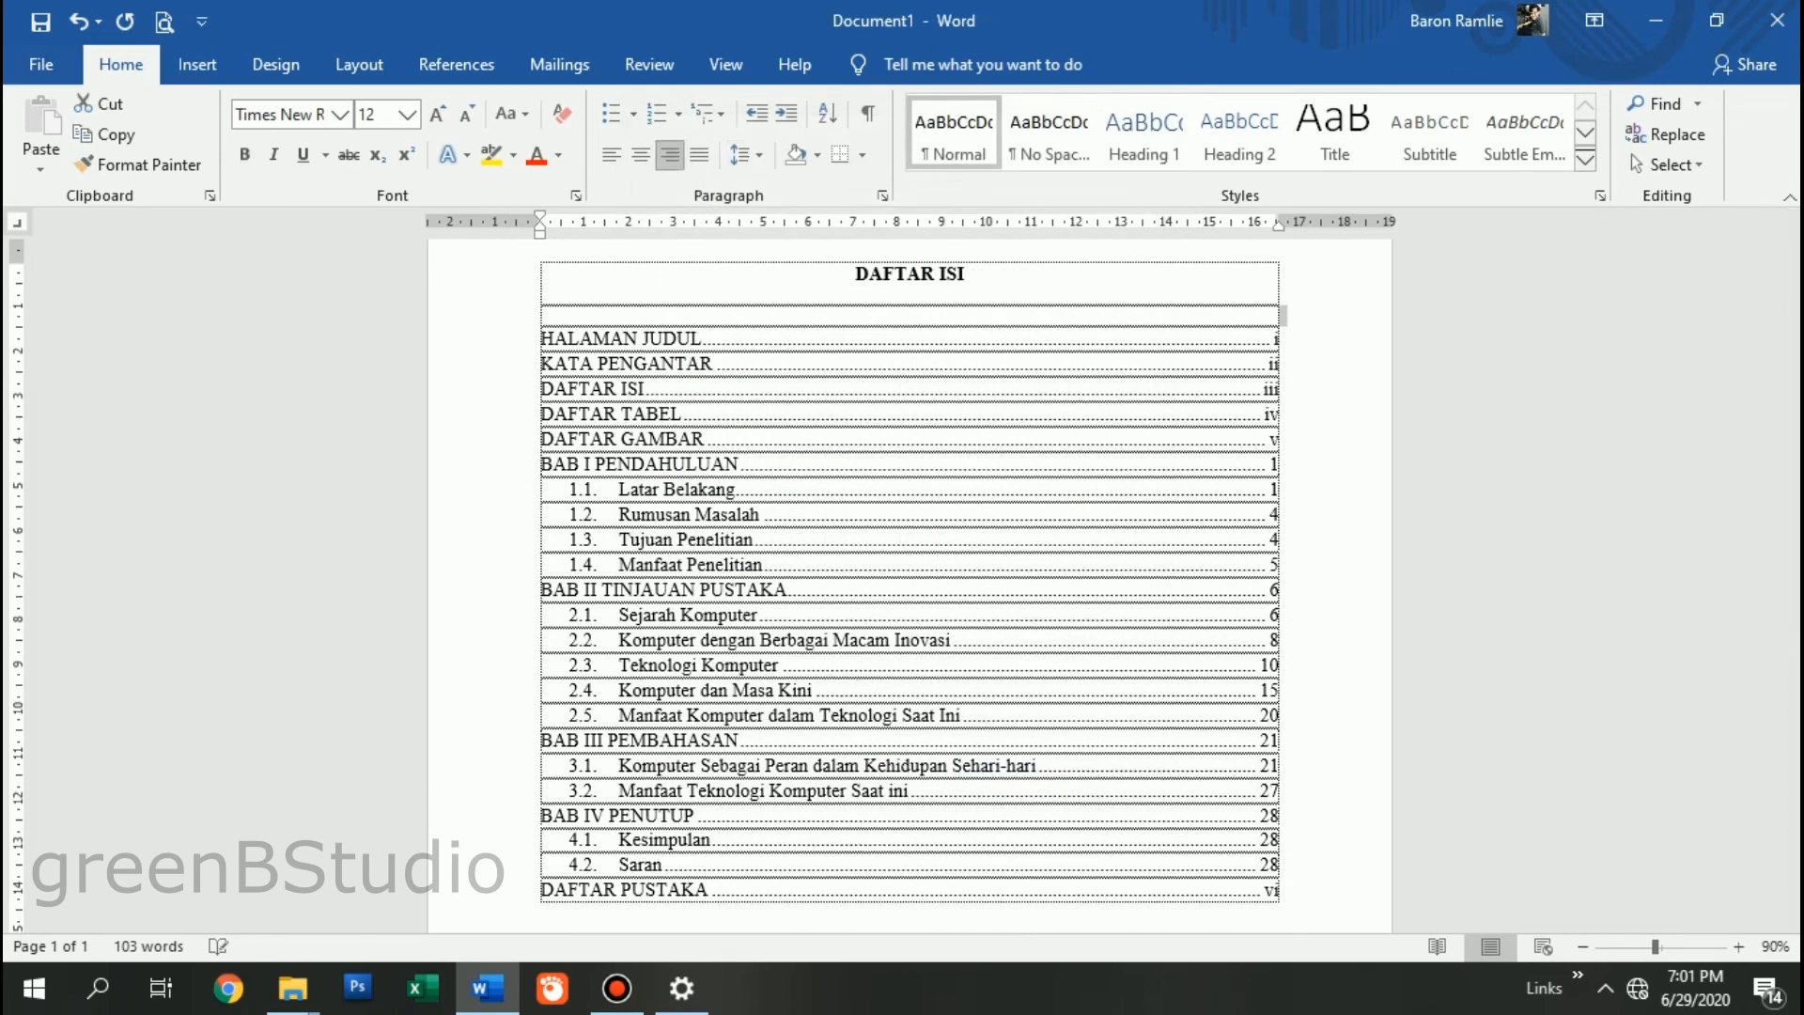
{"action": "type", "text": "Halaman"}
{"action": "key", "text": "shift+Left"}
{"action": "key", "text": "shift+Left"}
{"action": "key", "text": "shift+Left"}
{"action": "key", "text": "shift+Left"}
{"action": "key", "text": "shift+Left"}
{"action": "key", "text": "shift+Left"}
{"action": "key", "text": "shift+Left"}
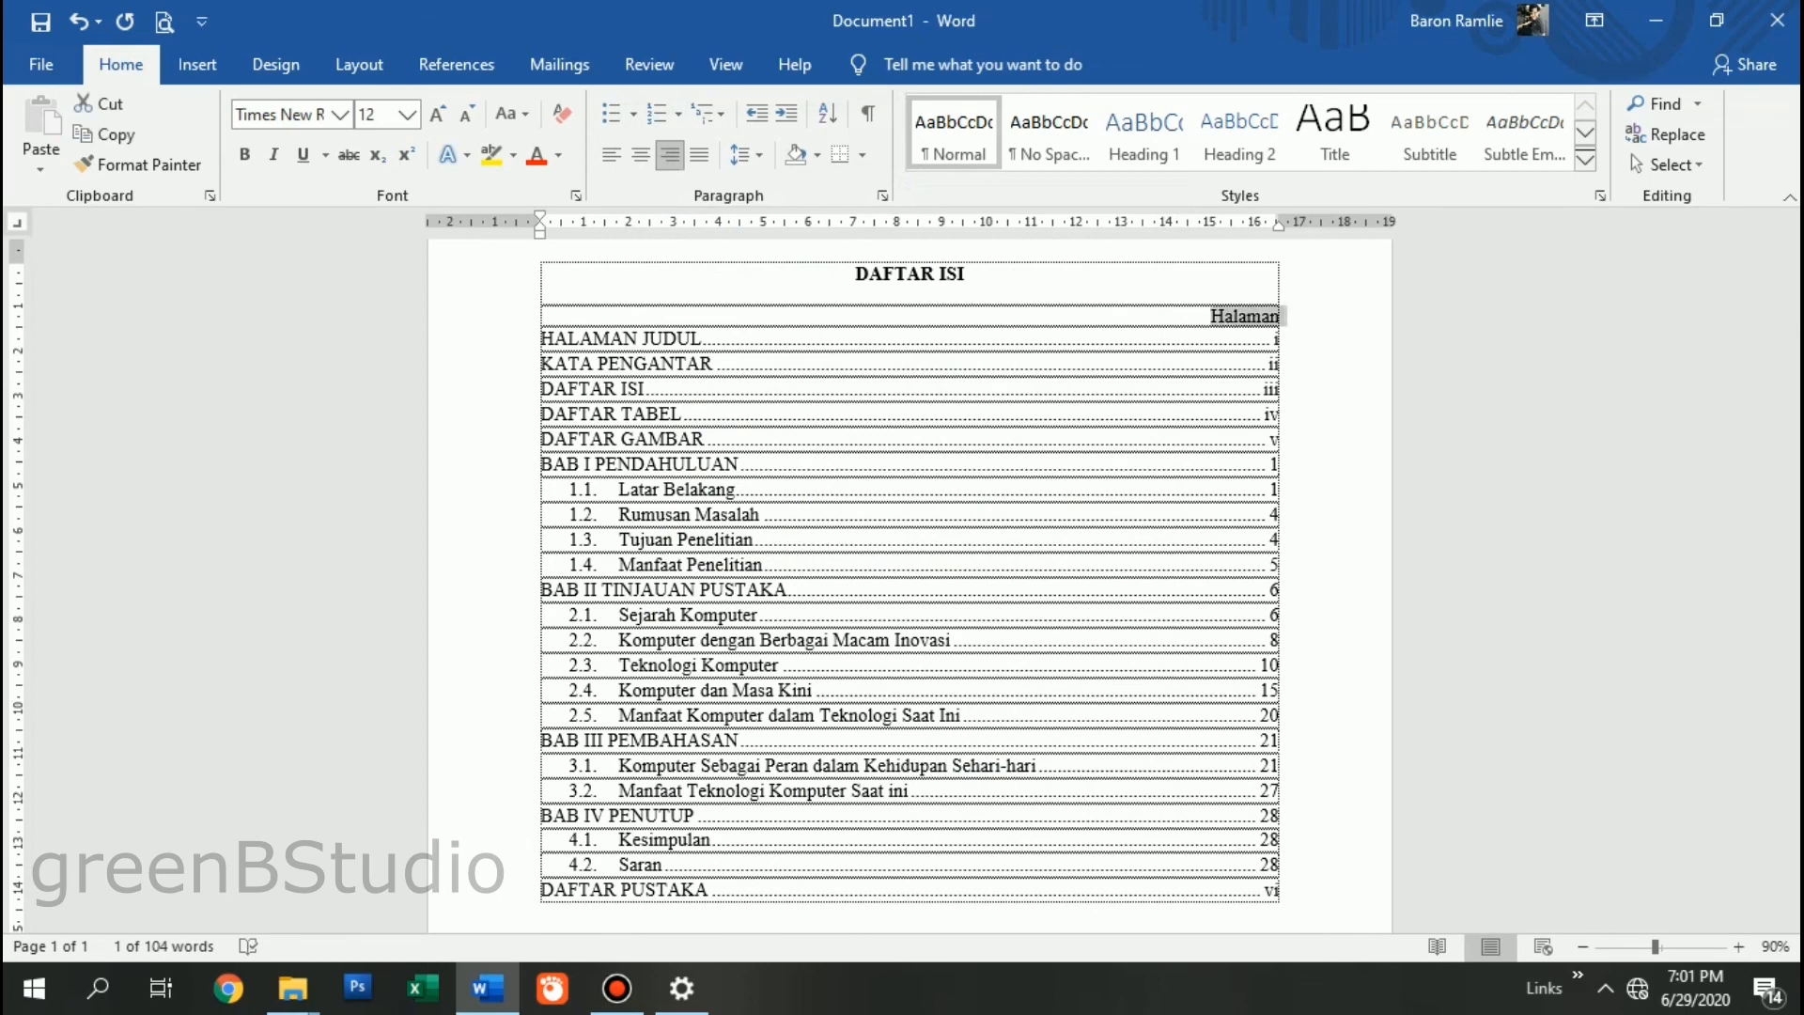
{"action": "key", "text": "ctrl+b"}
{"action": "left_click", "coordinate": [1273, 514]}
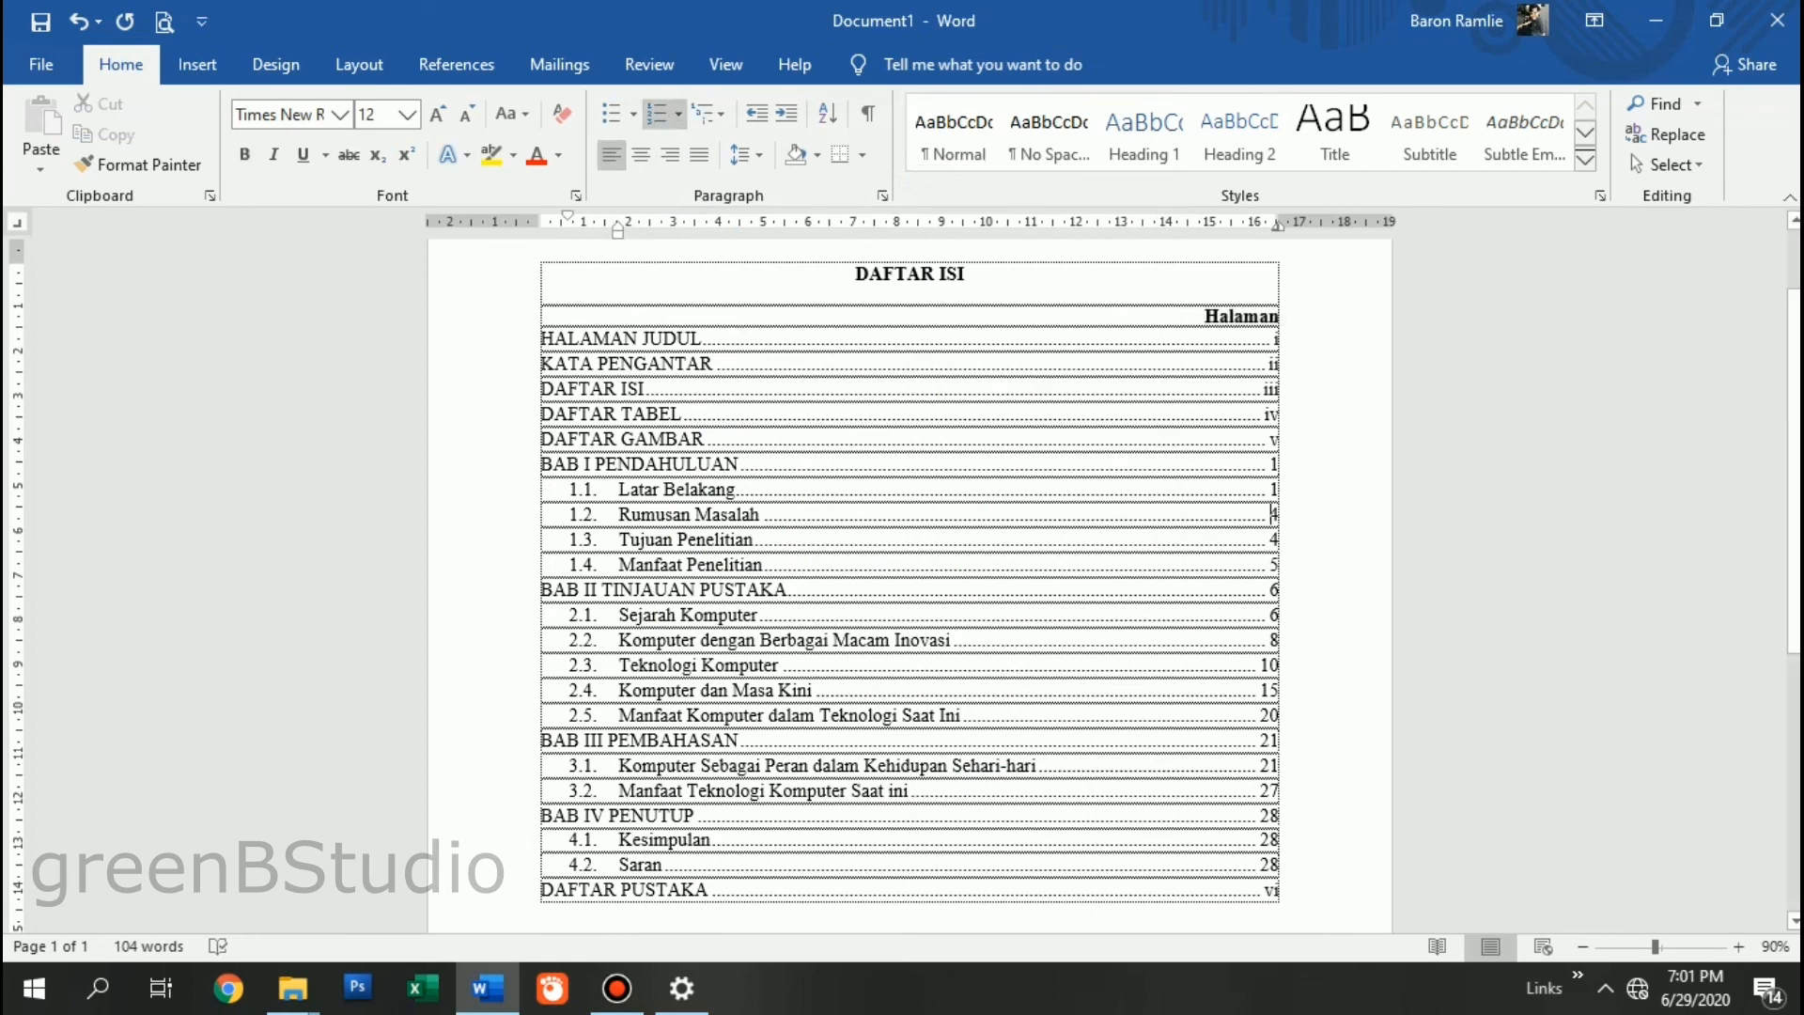
{"action": "key", "text": "ctrl+Home"}
{"action": "key", "text": "ctrl+s"}
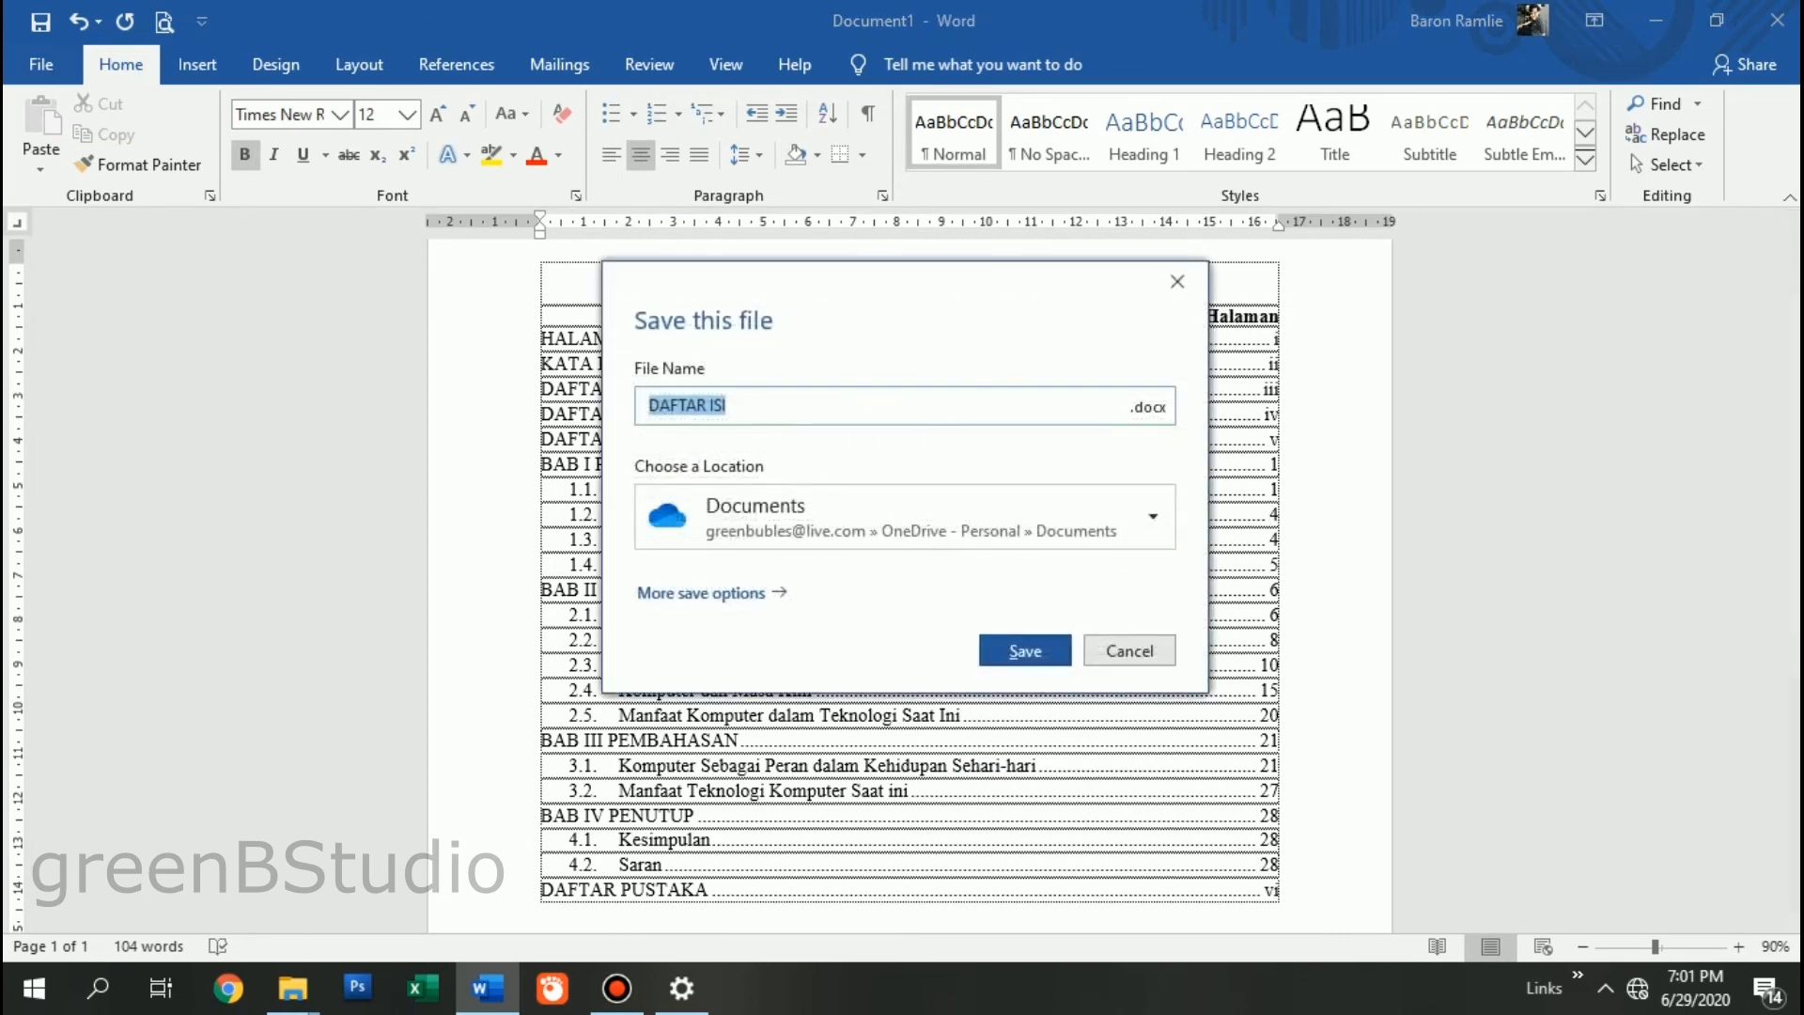
{"action": "key", "text": "Escape"}
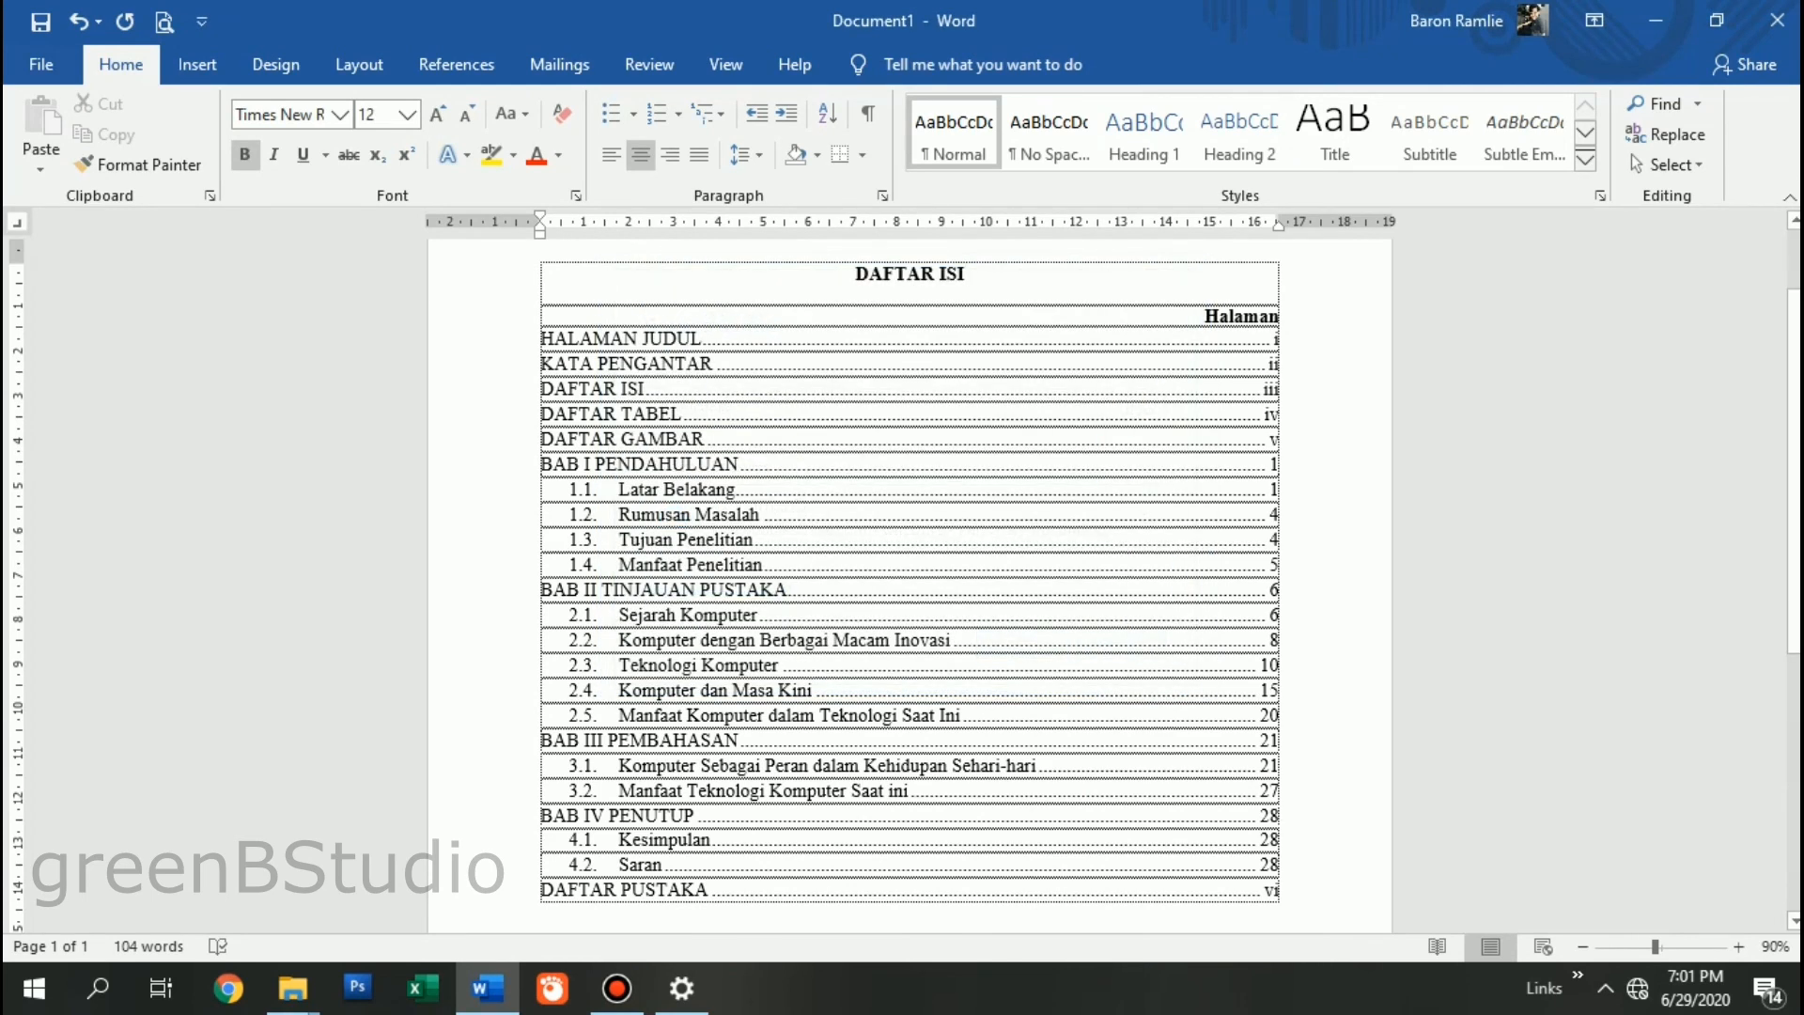